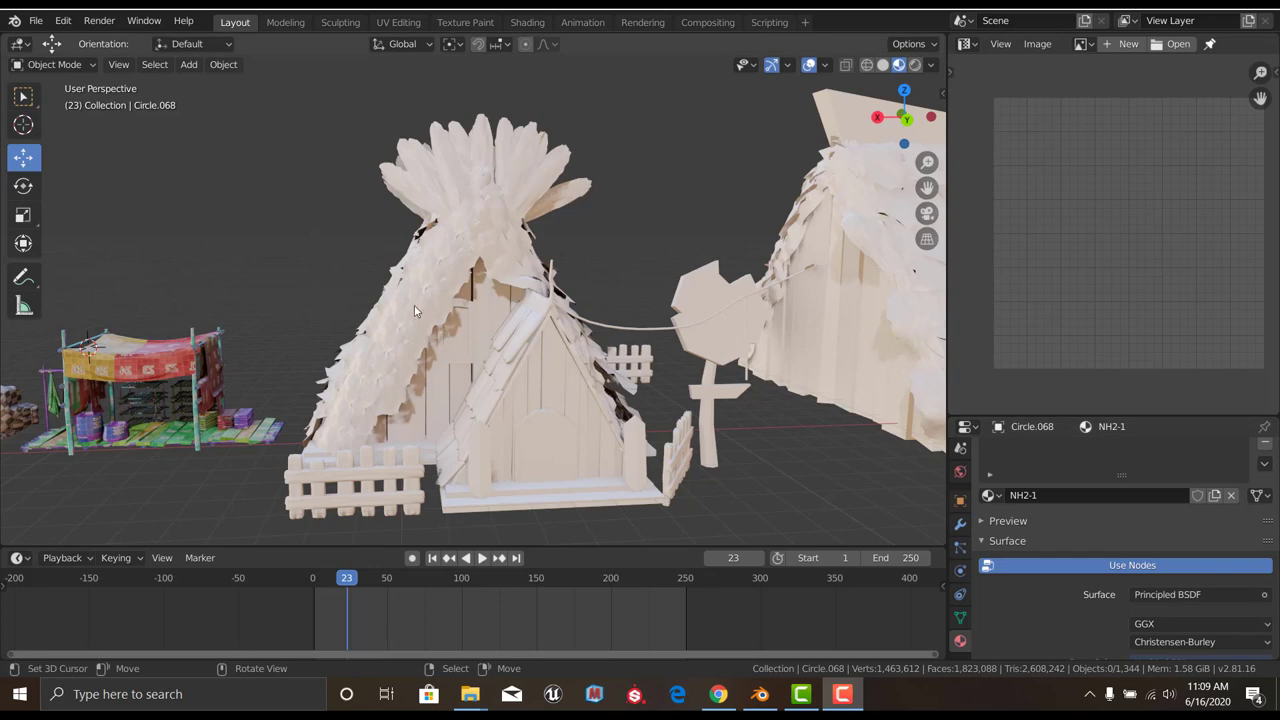
Select and frame the thatched roof and assign it the TD_Checker texel-density material
left_click(414, 305)
key("KP_Decimal")
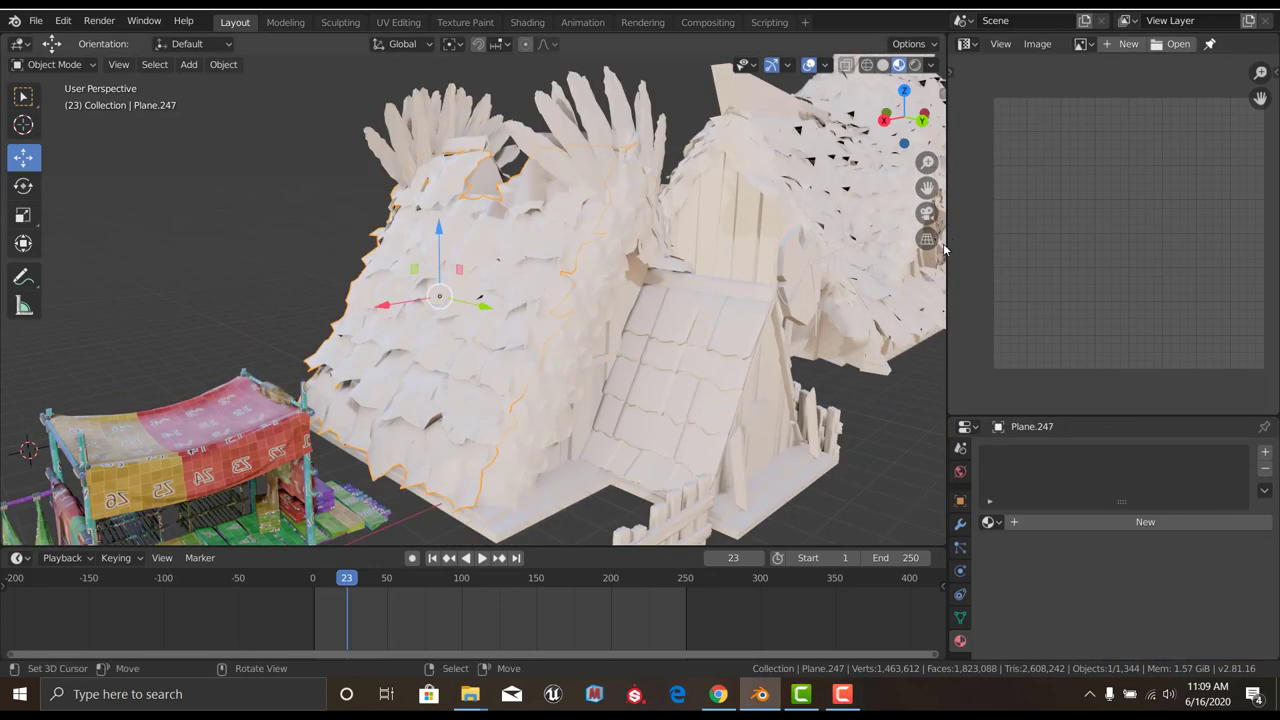
key("n")
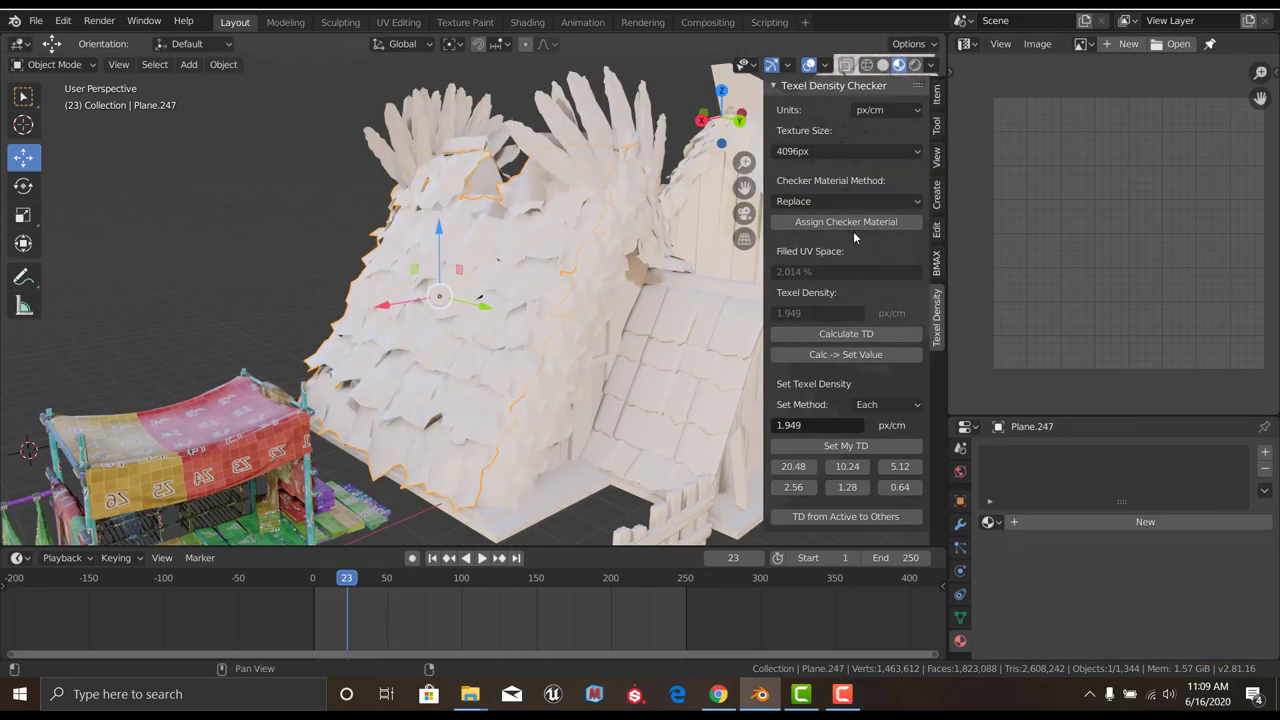
scroll(360, 331, "up", 3)
scroll(360, 331, "up", 3)
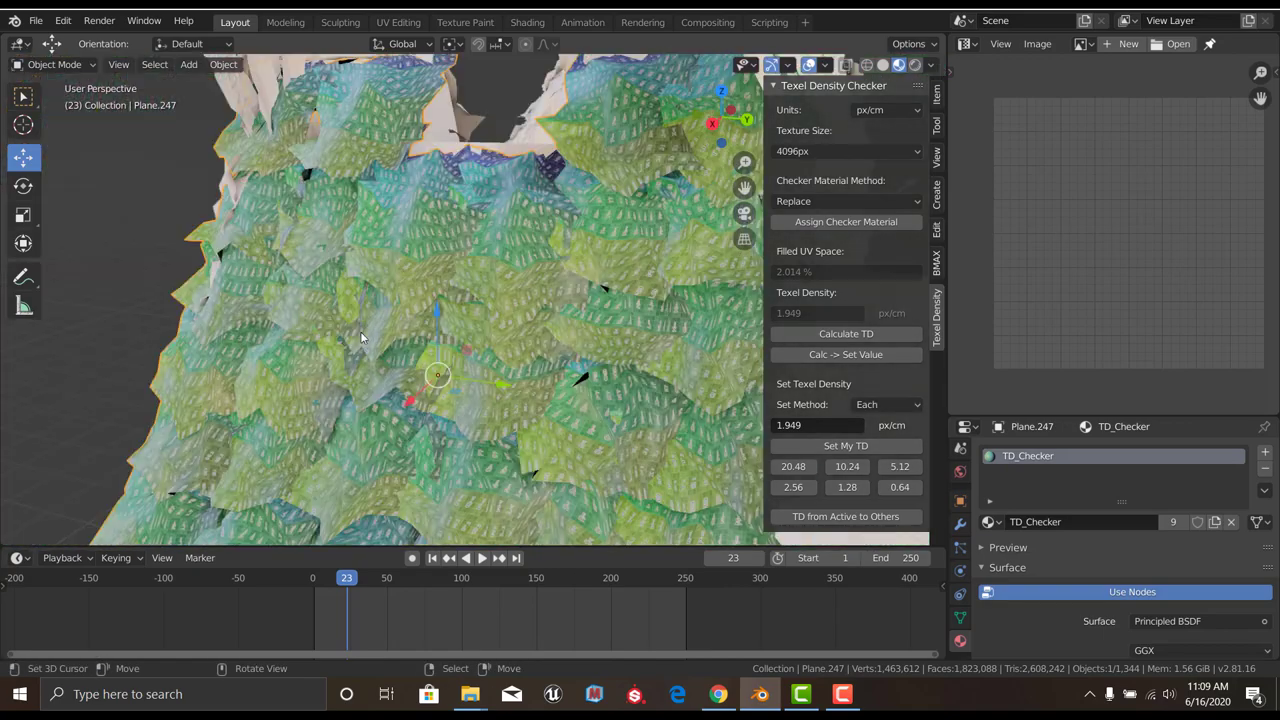
Scale the roof's UV island down and move it into the upper-left of UV space
key("Tab")
key("s")
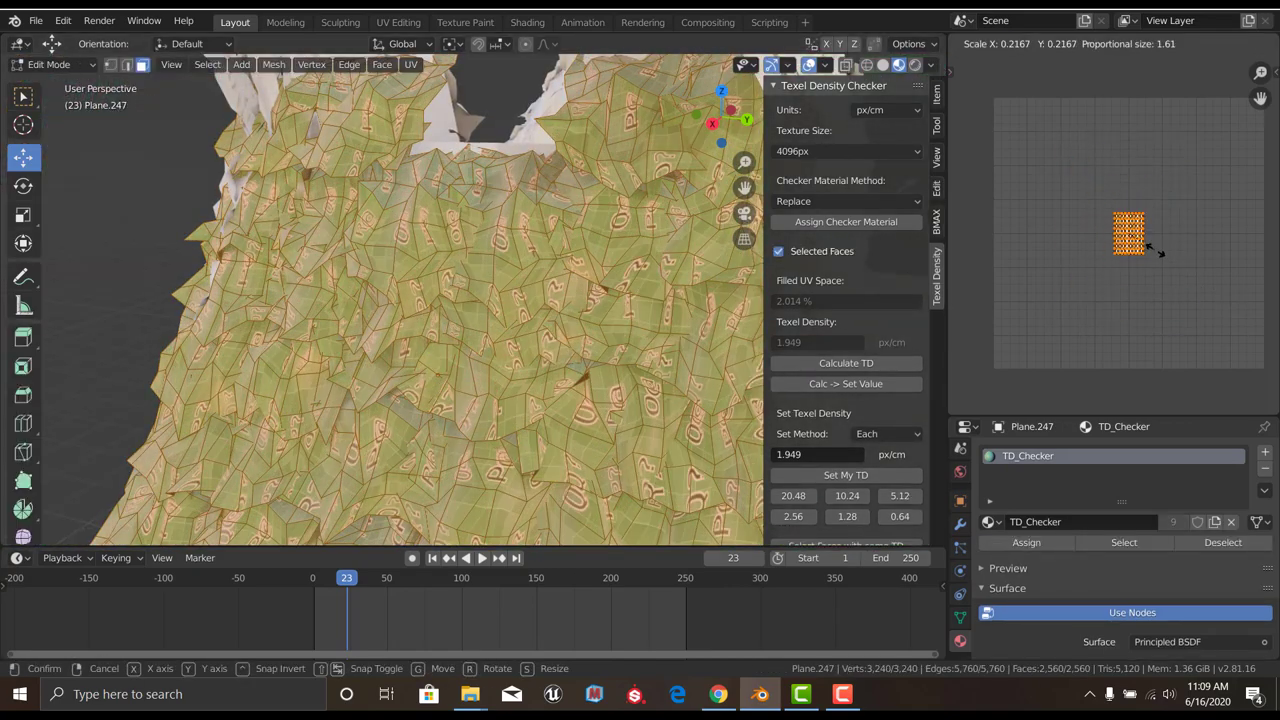
left_click(1163, 258)
key("g")
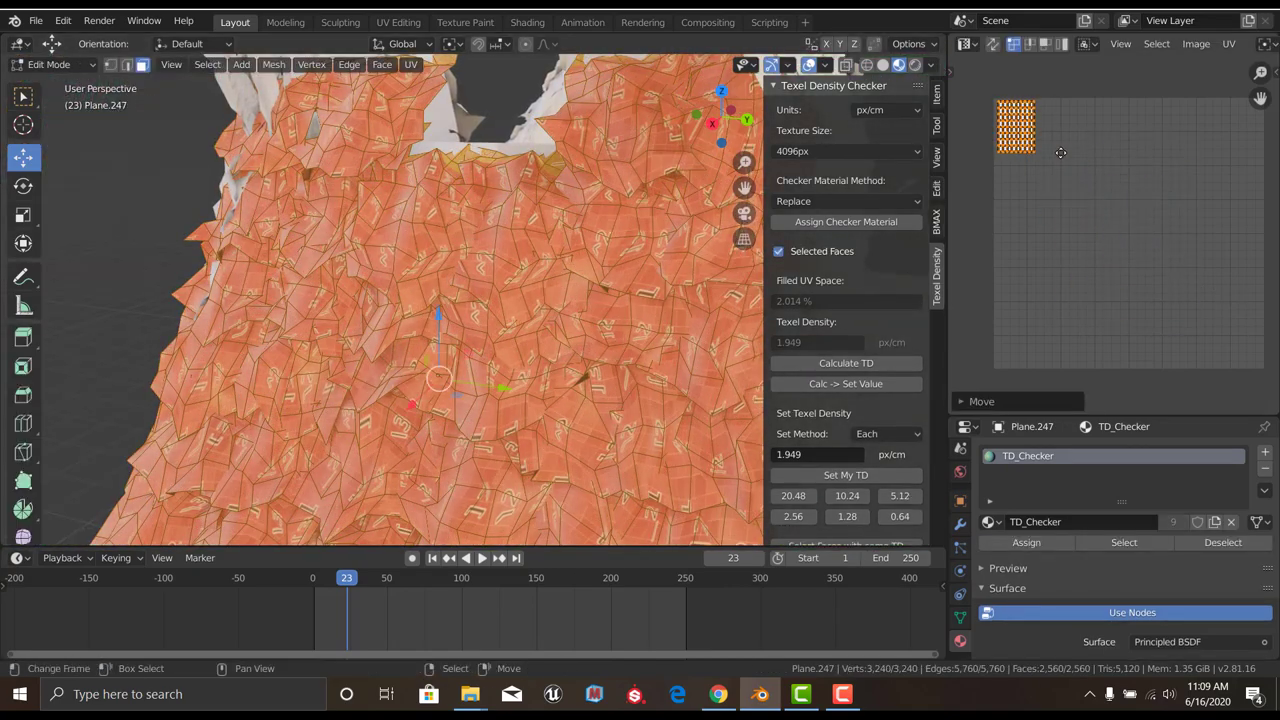
left_click(1121, 207)
middle_click_drag(1121, 207, 1110, 189)
scroll(1200, 600, "down", 5)
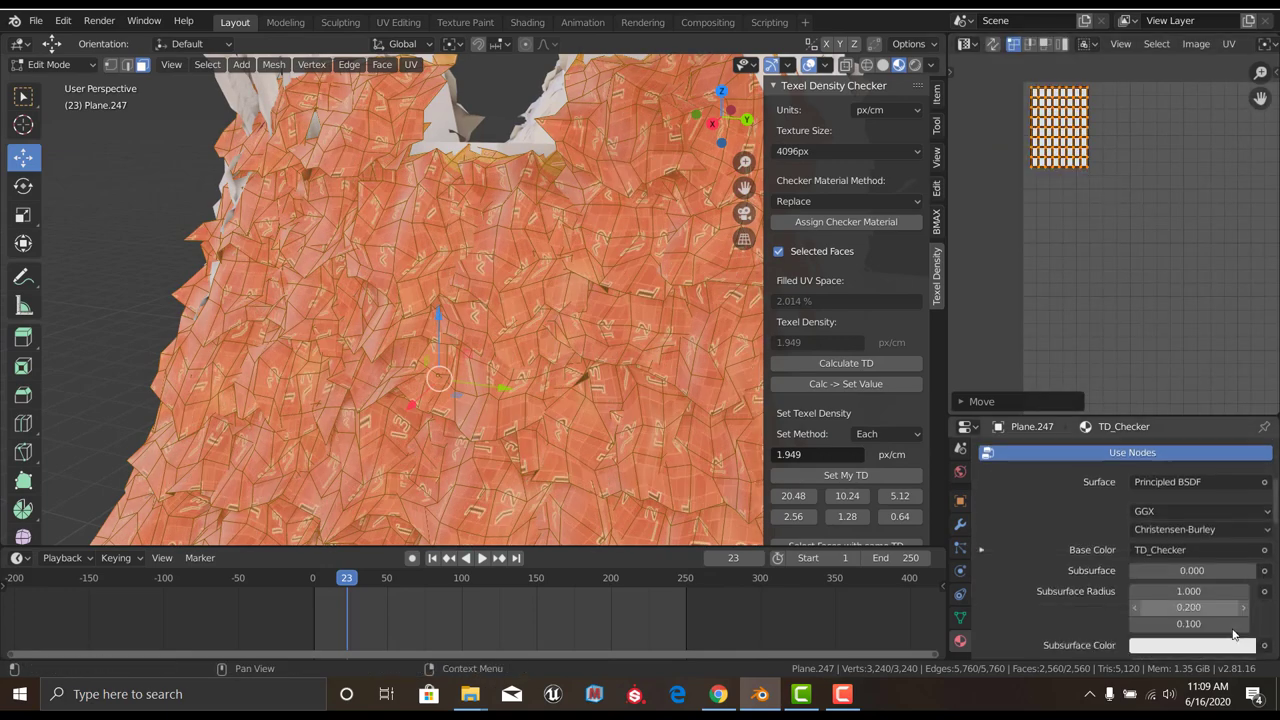
left_click(1262, 550)
Relink the roof material's Base Color to an Image Texture using the Untitled.001 image
left_click(1192, 351)
left_click(1264, 550)
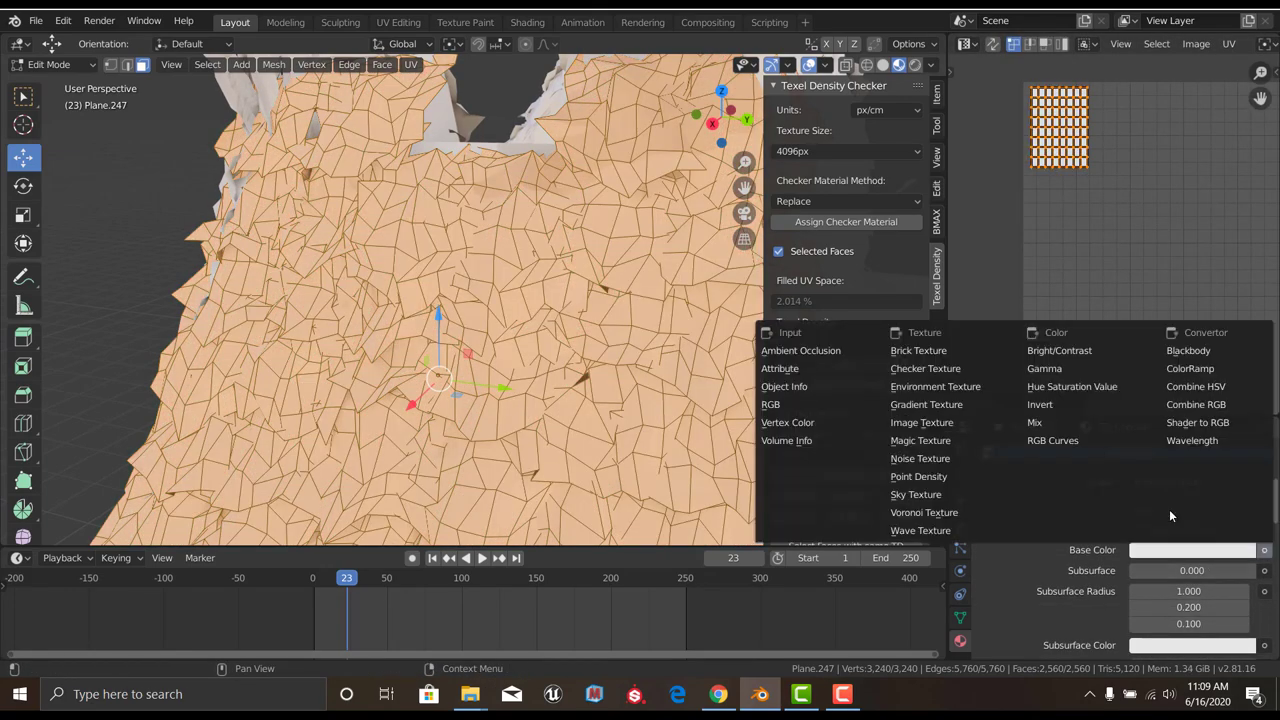
left_click(921, 422)
left_click(1138, 570)
left_click(998, 467)
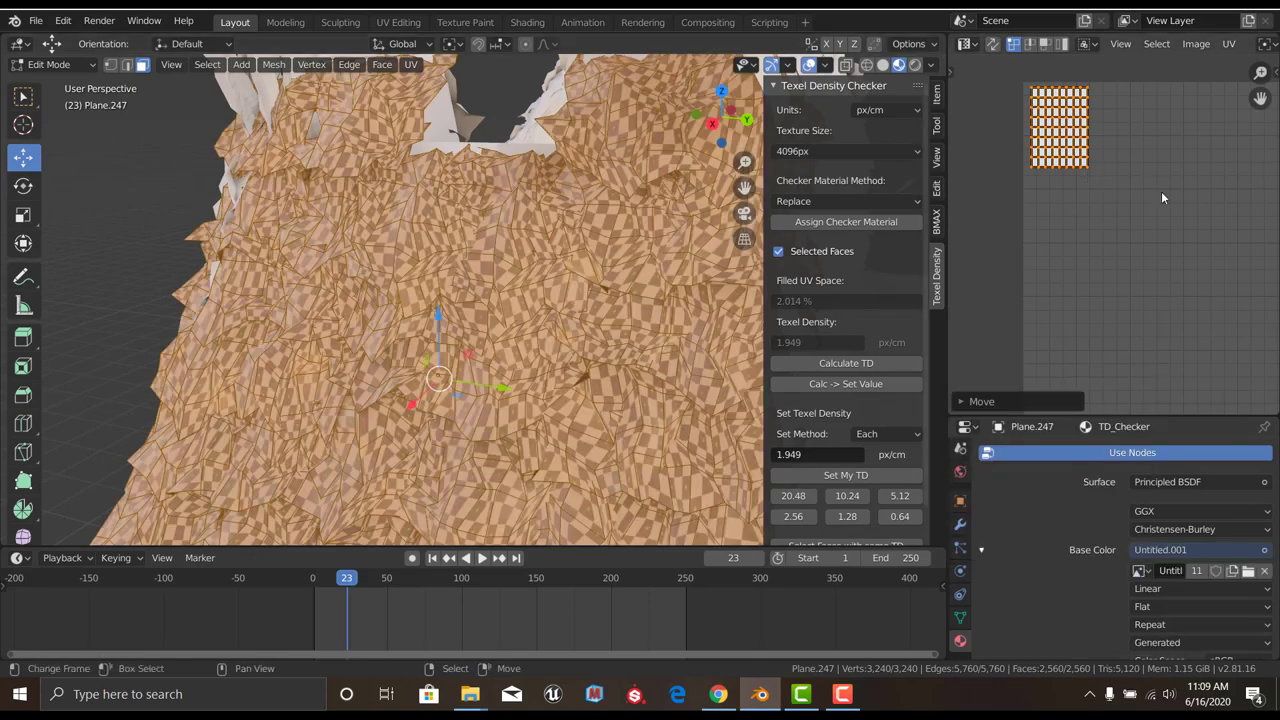
Shrink and reposition the roof's UV island further, then return to Object Mode
key("s")
left_click(1118, 167)
key("g")
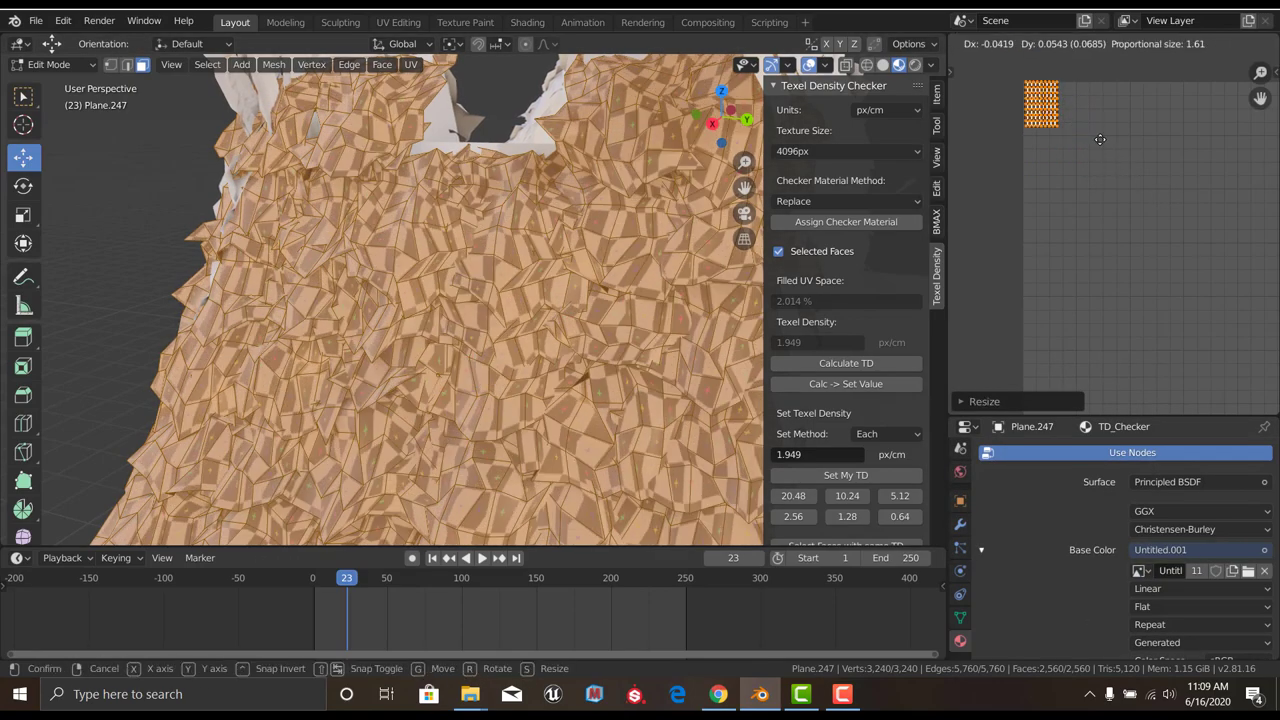
left_click(1128, 190)
key("s")
left_click(1121, 178)
key("Tab")
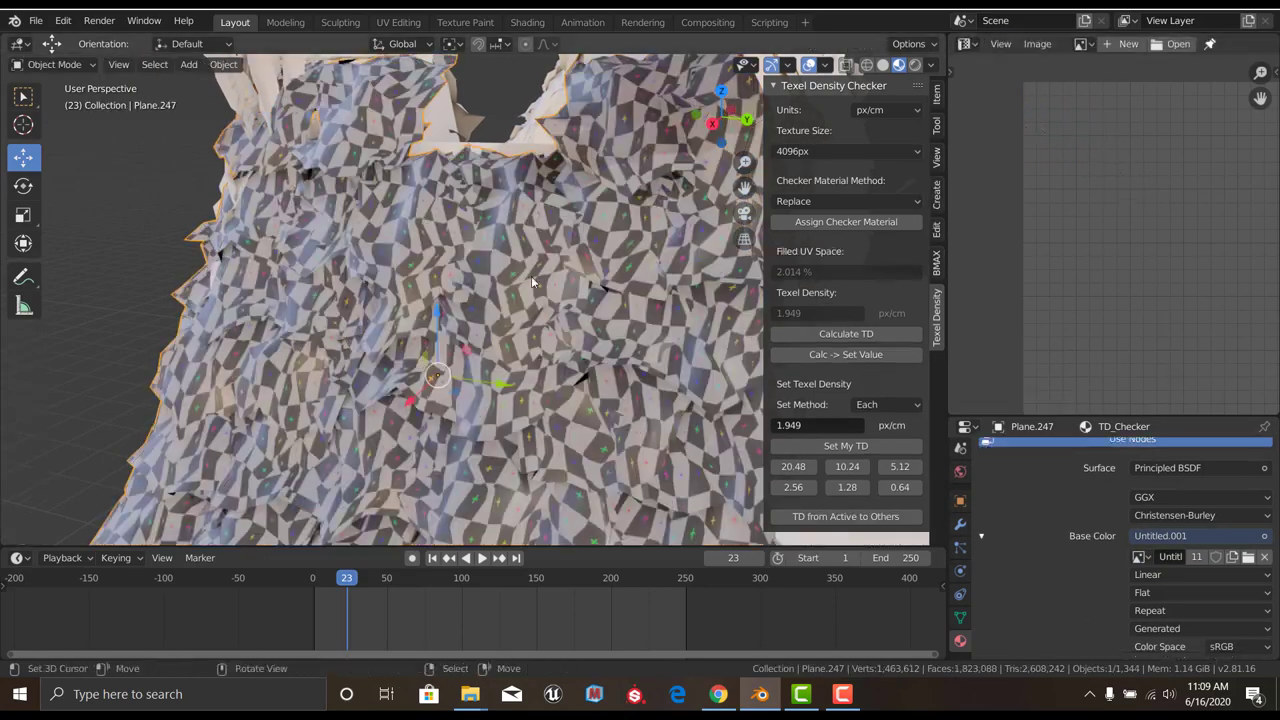
scroll(531, 276, "down", 5)
Save new_house_asset.blend and enter 1.501 as the target texel density value
mouse_move(378, 278)
middle_mouse_down()
mouse_move(248, 286)
mouse_move(519, 304)
mouse_move(536, 329)
mouse_move(514, 315)
mouse_move(530, 332)
mouse_move(481, 356)
middle_mouse_up()
key("ctrl+s")
scroll(514, 315, "down", 3)
scroll(514, 315, "up", 4)
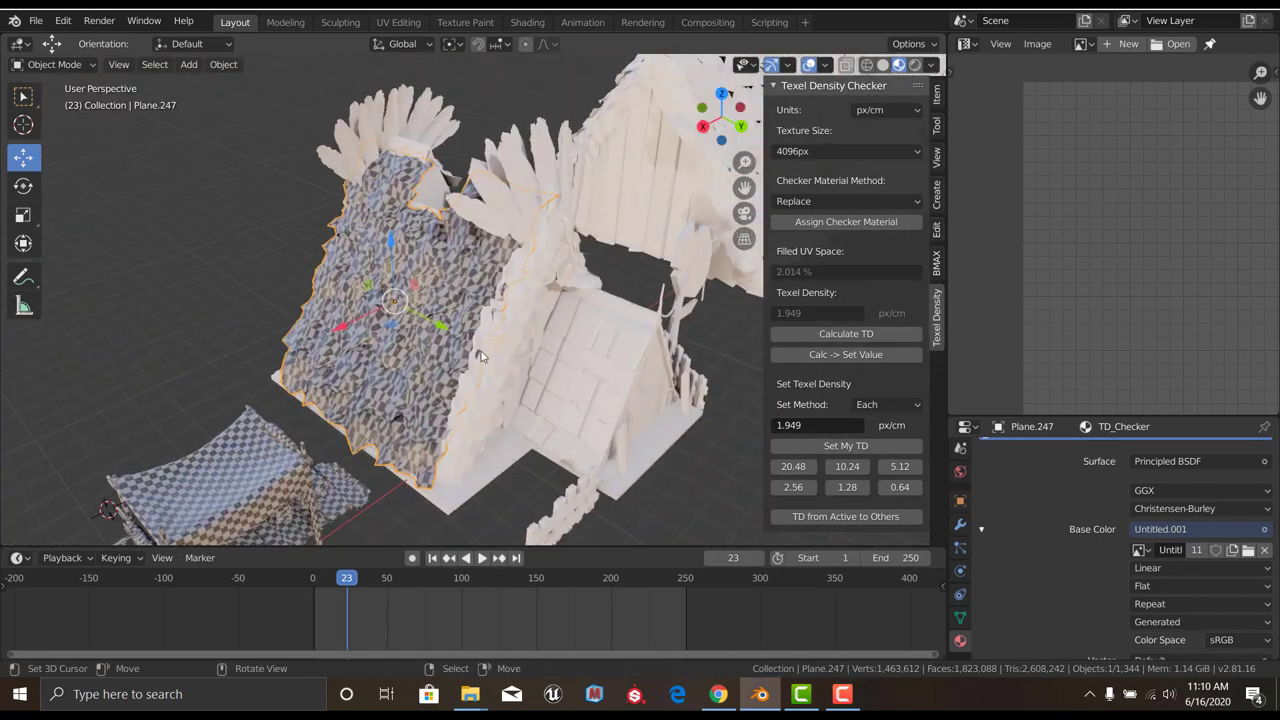
left_click(811, 424)
type("1.501")
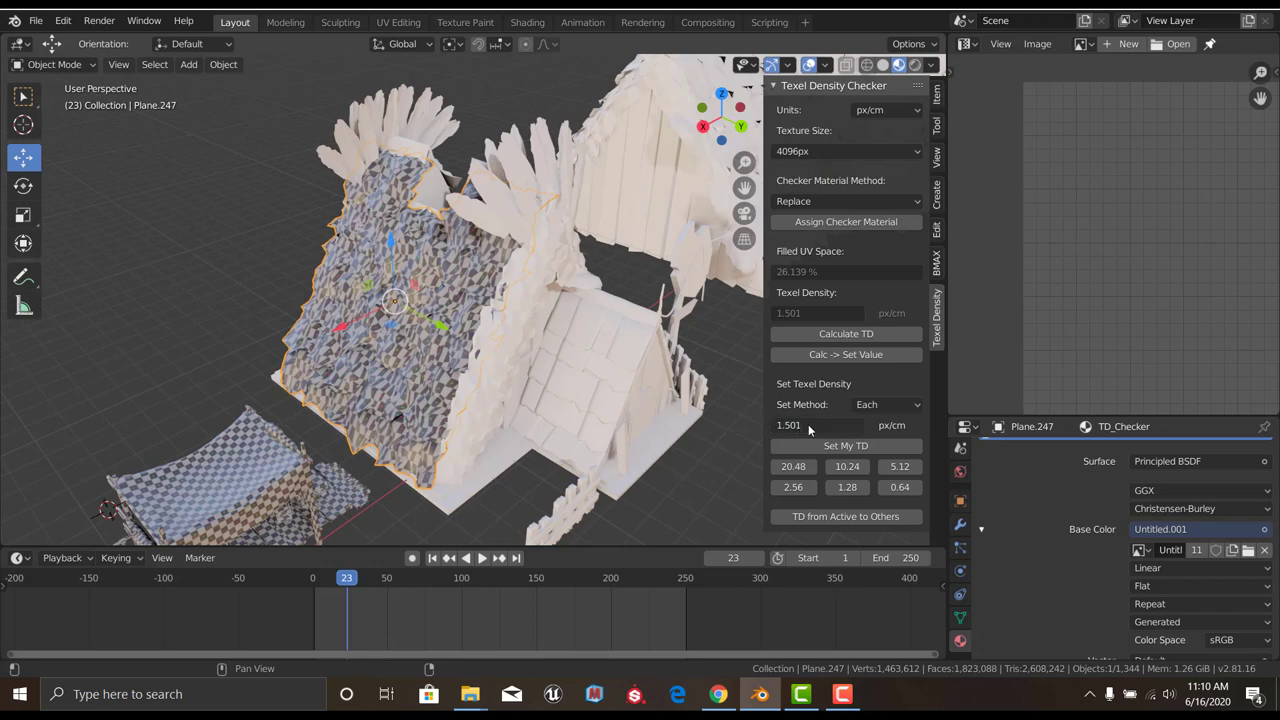
key("Return")
Select the other roof panel, Plane.217
middle_click_drag(705, 434, 485, 370)
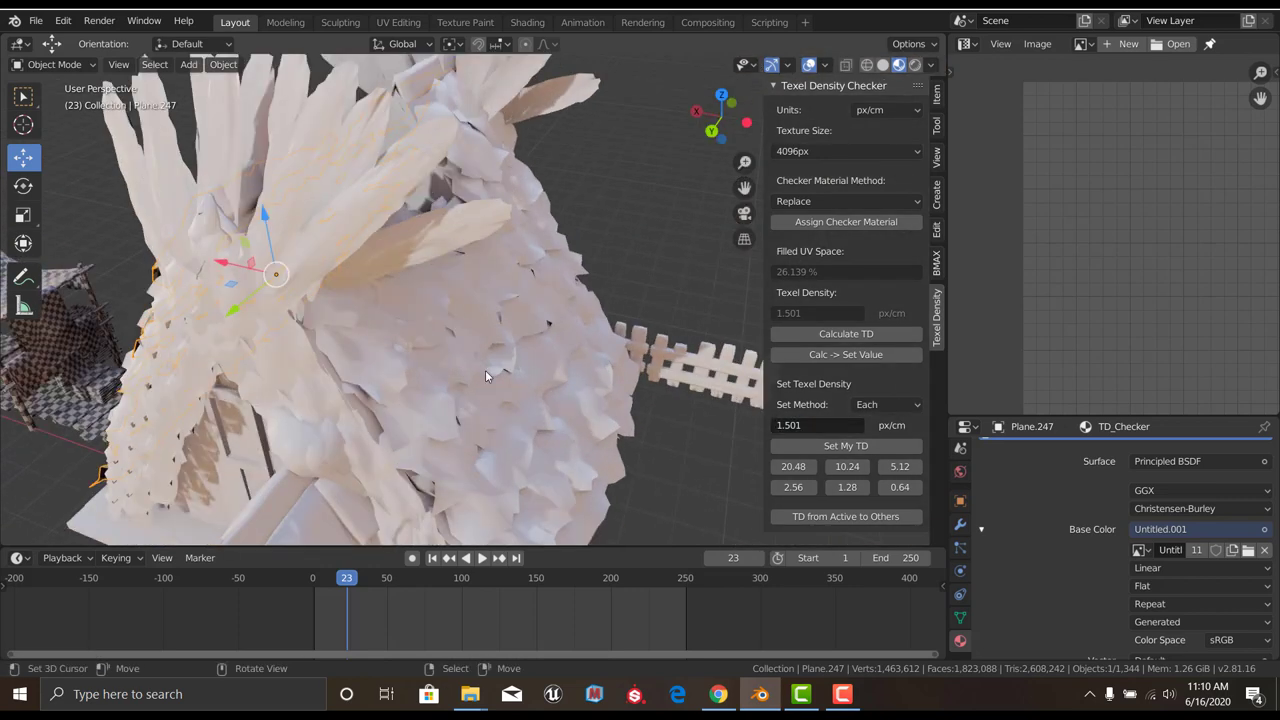
left_click(485, 370)
scroll(485, 370, "down", 3)
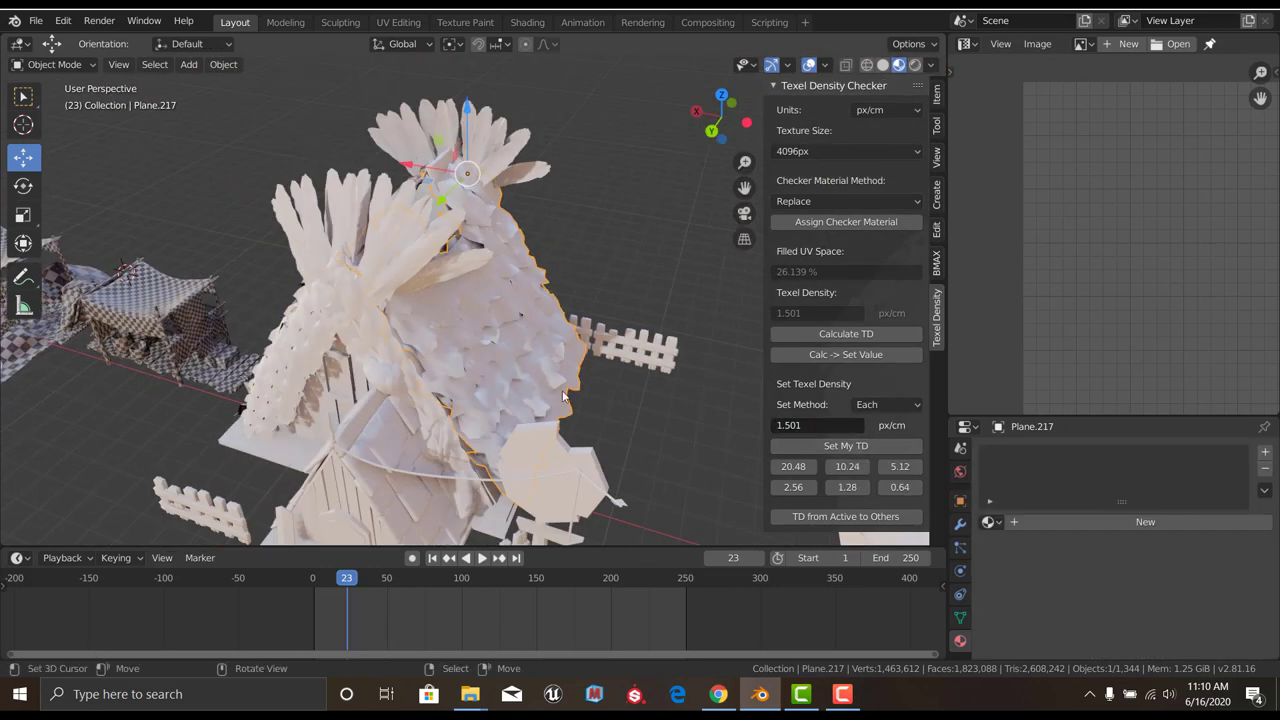
Inspect Plane.217's checkered UVs in Edit Mode and save the file
key("Tab")
scroll(1234, 303, "down", 4)
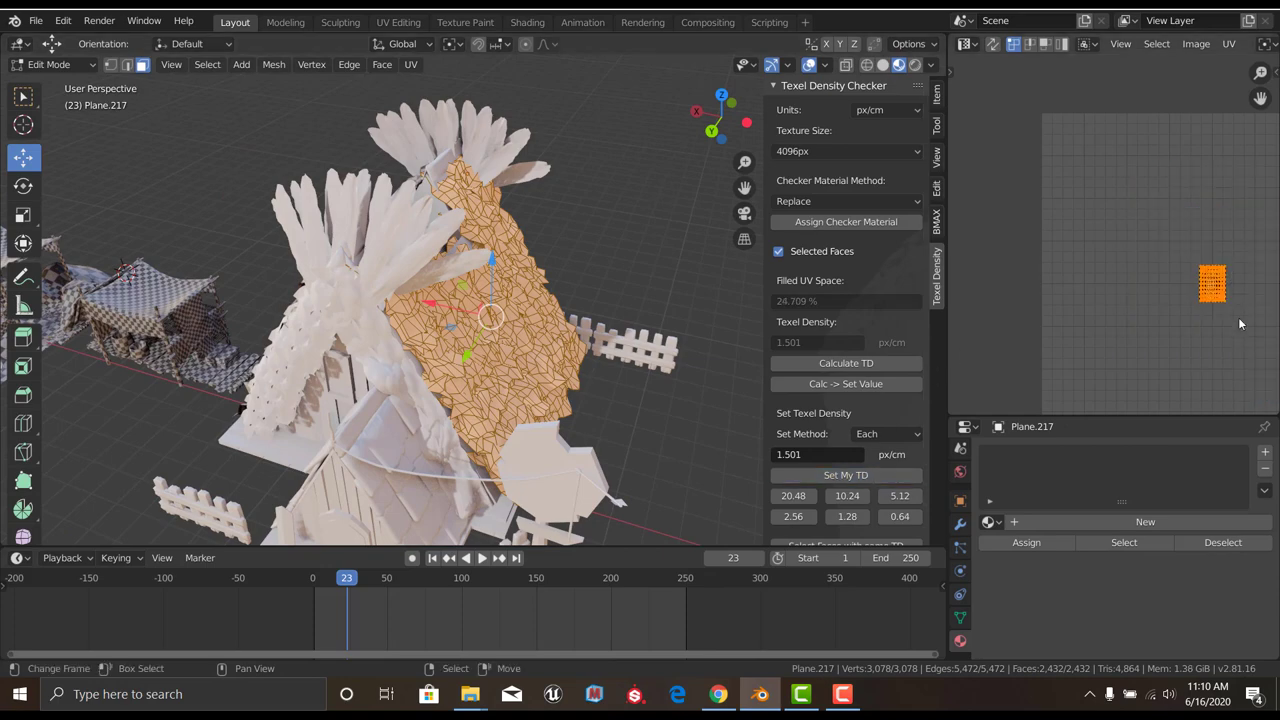
middle_click_drag(500, 300, 560, 280)
key("Tab")
key("ctrl+s")
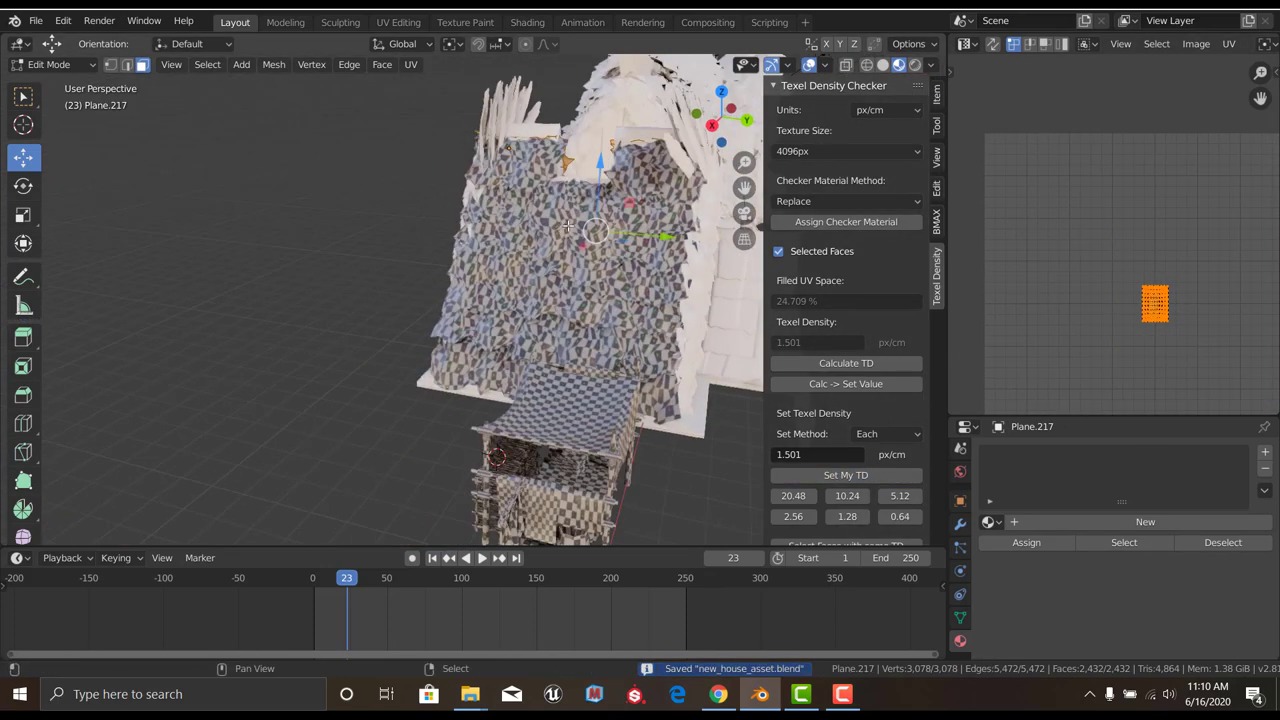
Move the main thatch roof's UV island beside the other roof island
left_click(402, 263)
middle_click_drag(402, 263, 442, 303)
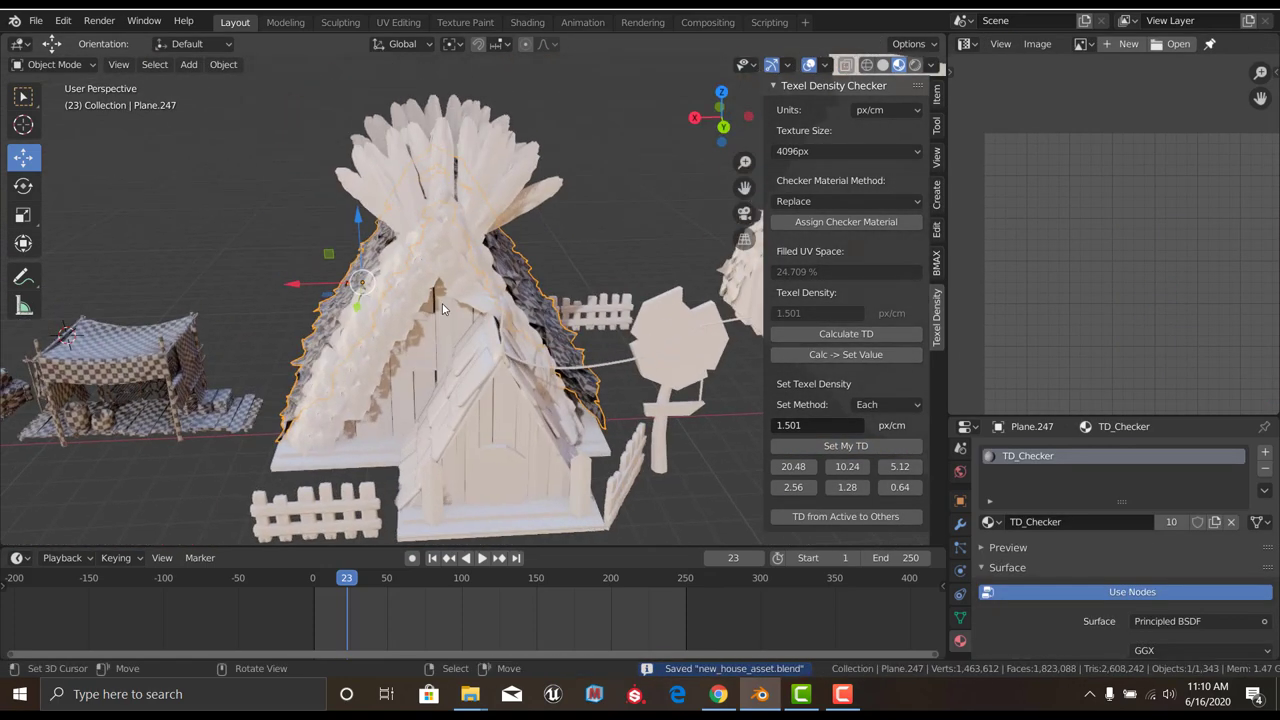
key("Tab")
scroll(1234, 357, "up", 2)
key("g")
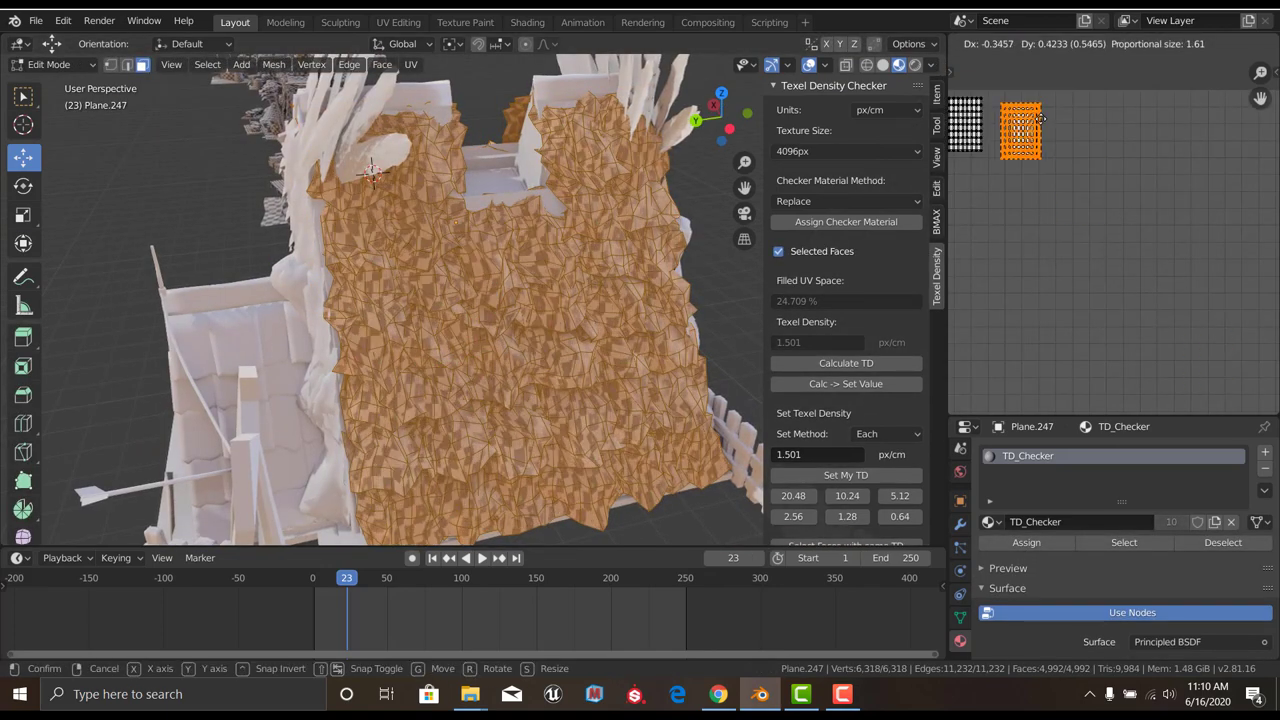
left_click(1018, 125)
scroll(1018, 125, "up", 5)
key("g")
left_click(1239, 296)
key("Tab")
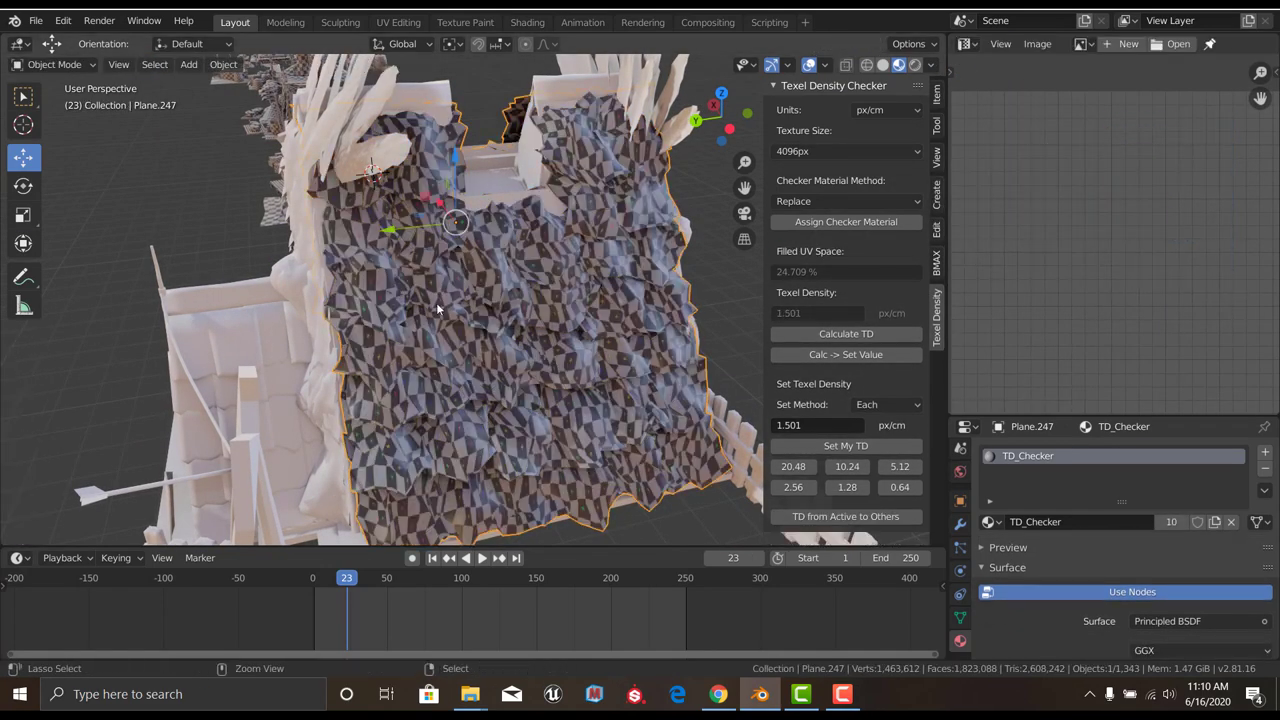
Set the ridge thatch strip Plane.248 to 1.501 px/cm and start repositioning its island
mouse_move(337, 297)
middle_mouse_down()
mouse_move(507, 258)
mouse_move(658, 451)
middle_mouse_up()
left_click(507, 258)
key("Tab")
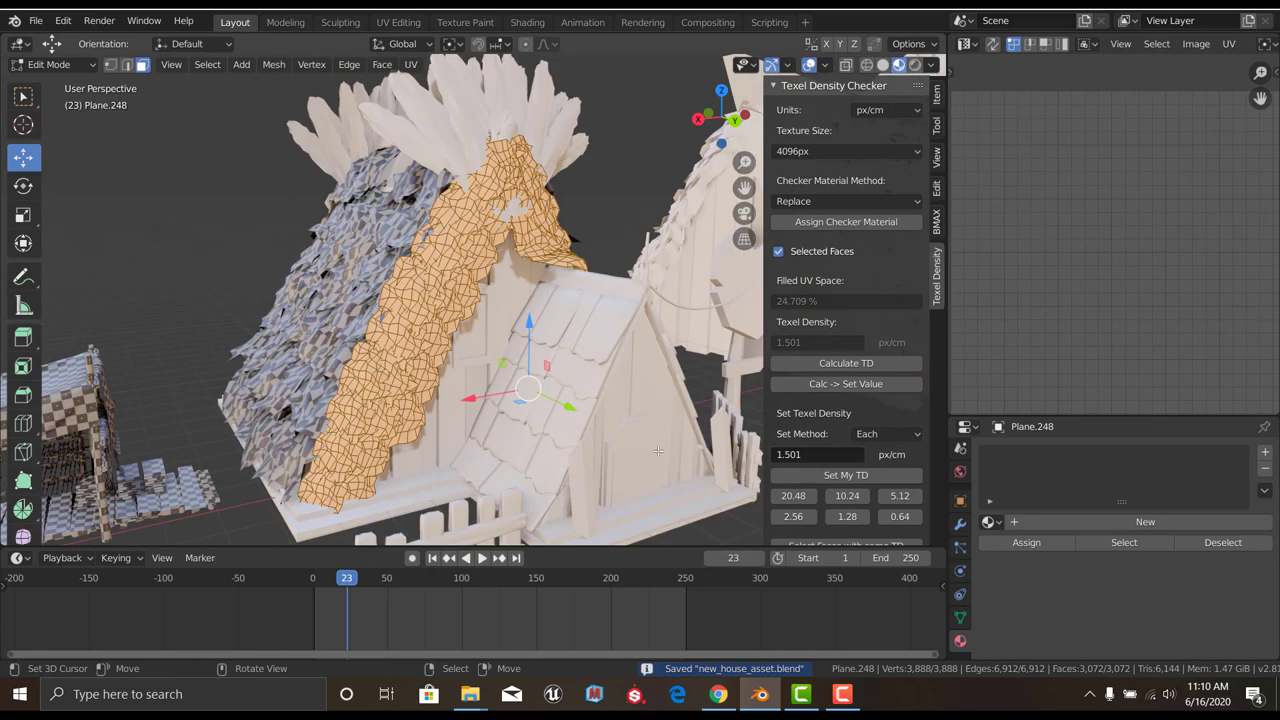
left_click(822, 476)
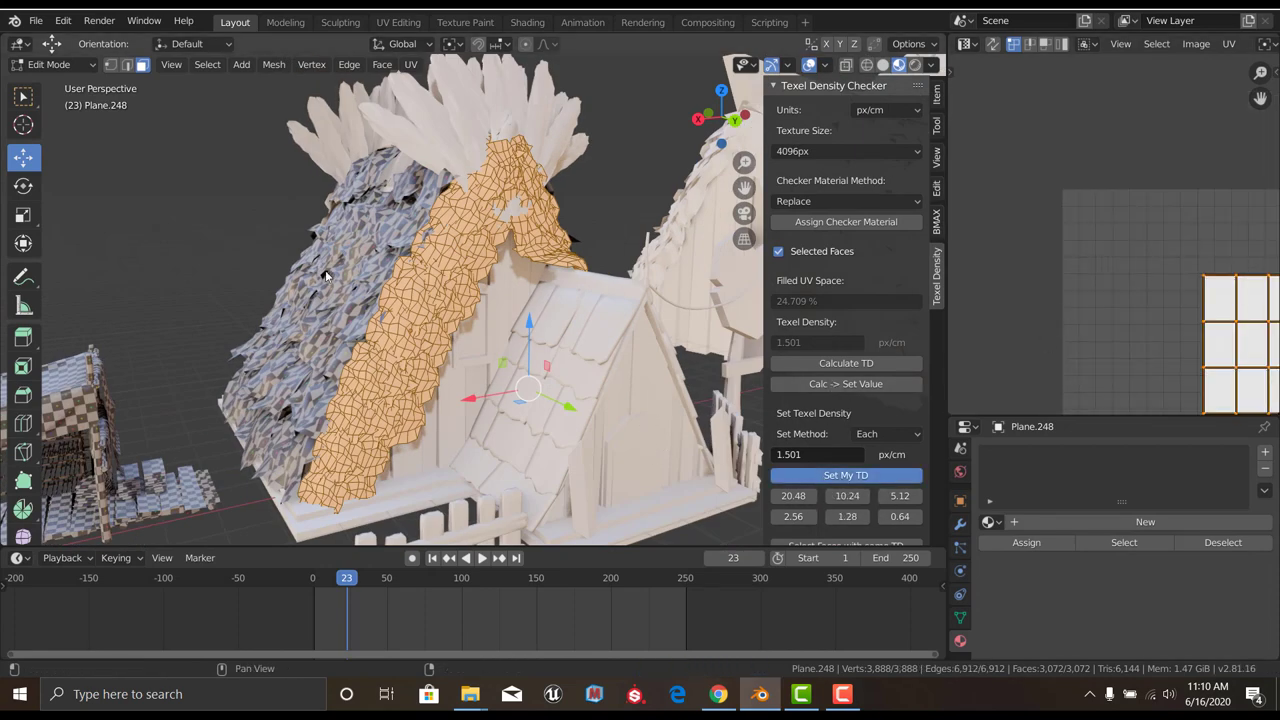
middle_click_drag(1200, 276, 1171, 331)
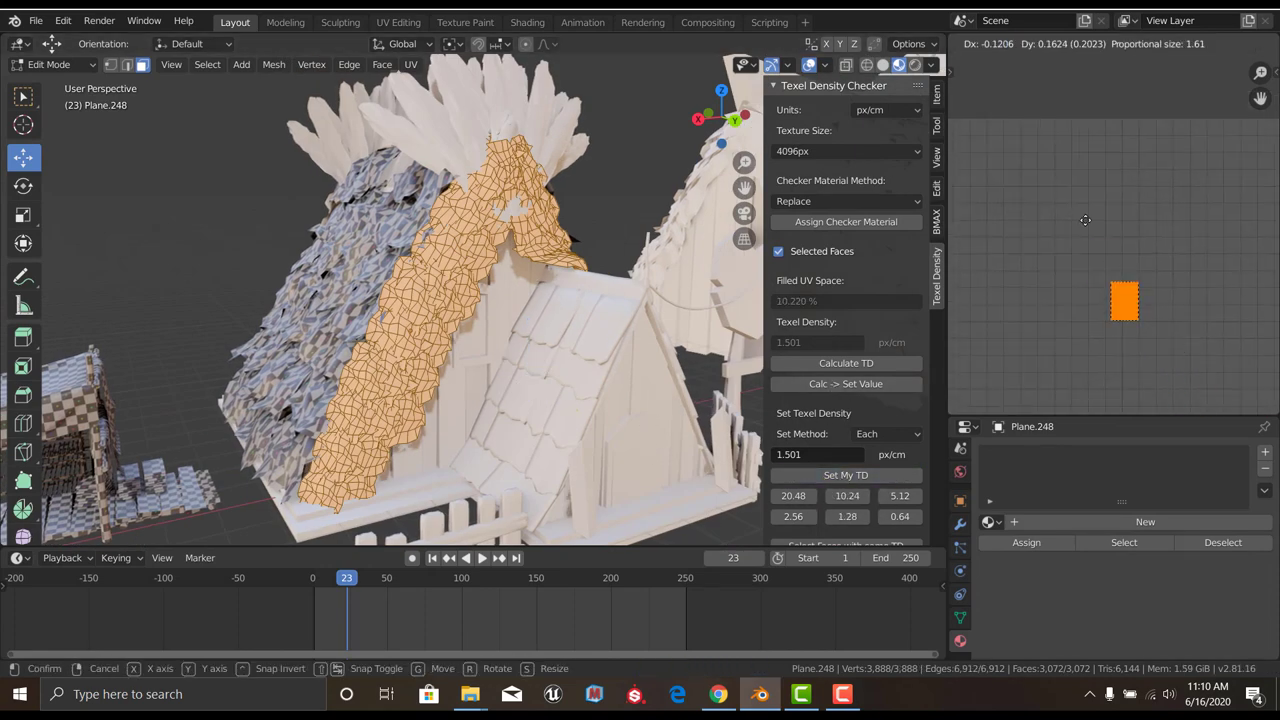
scroll(1185, 308, "up", 2)
key("g")
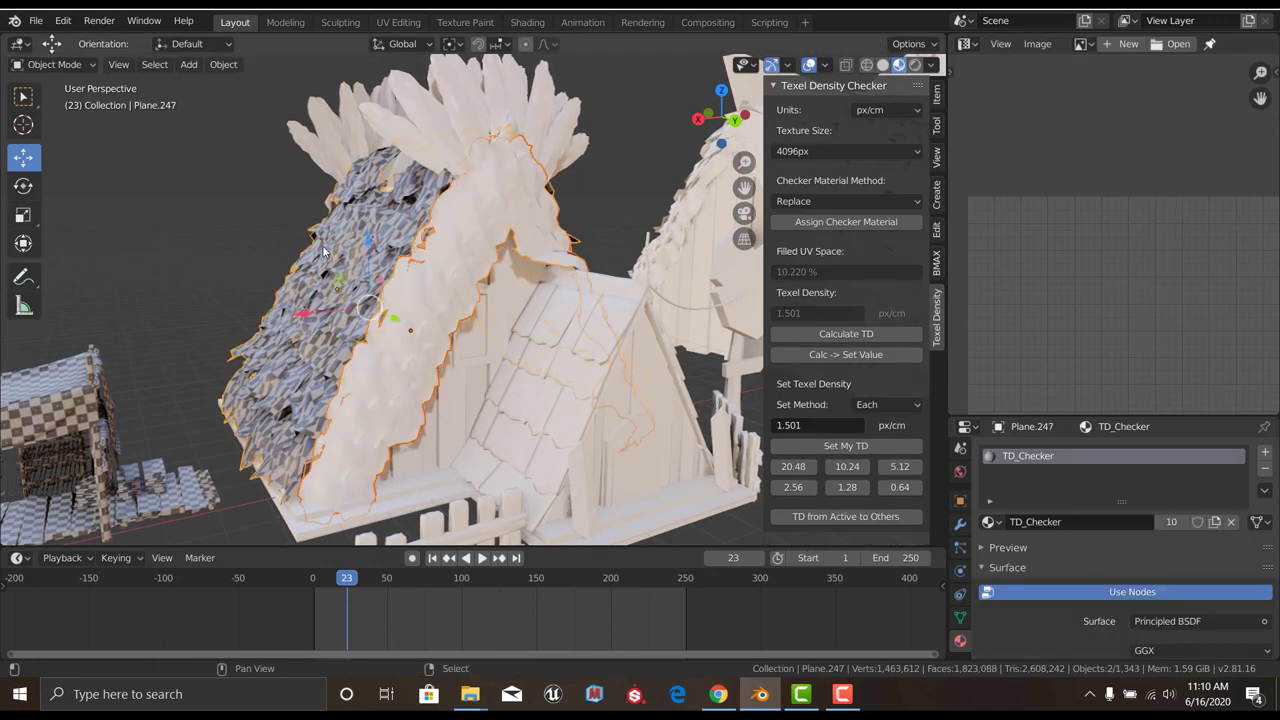
Move the thatch UV islands into the top-left of UV space, then select front wall Cube.326
left_click(1213, 206)
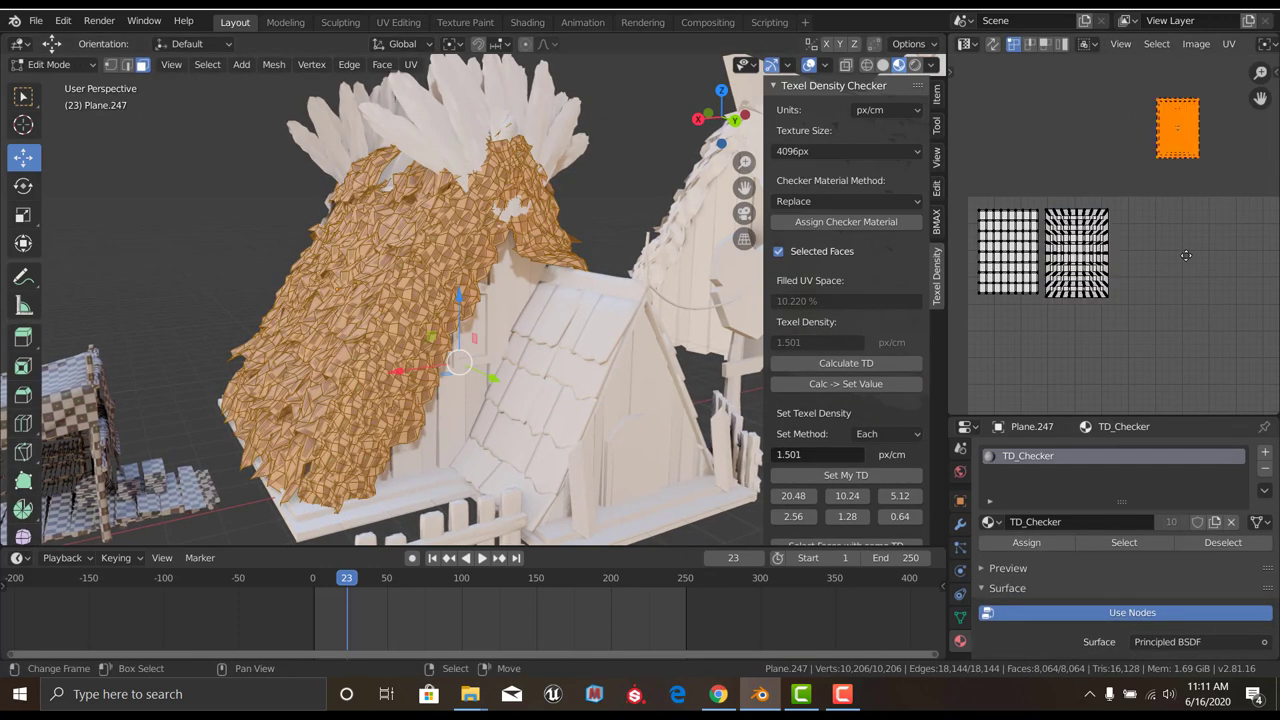
key("g")
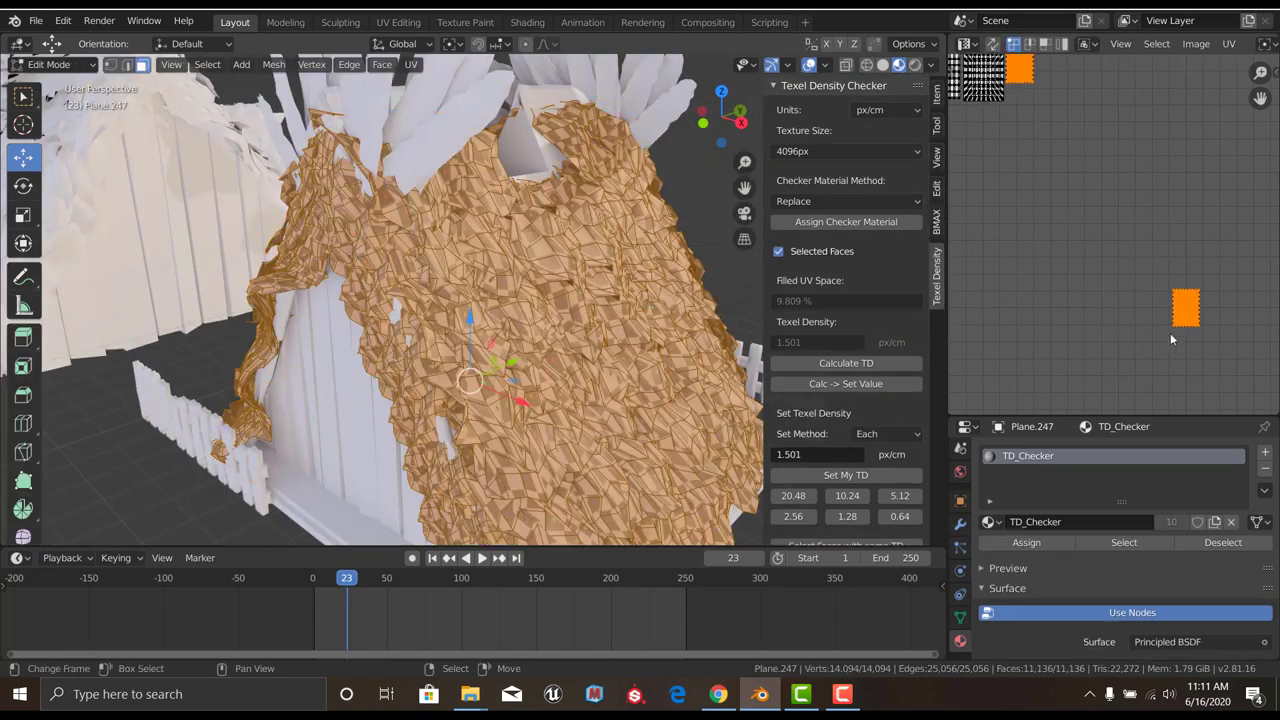
left_click_drag(1216, 344, 1218, 348)
key("g")
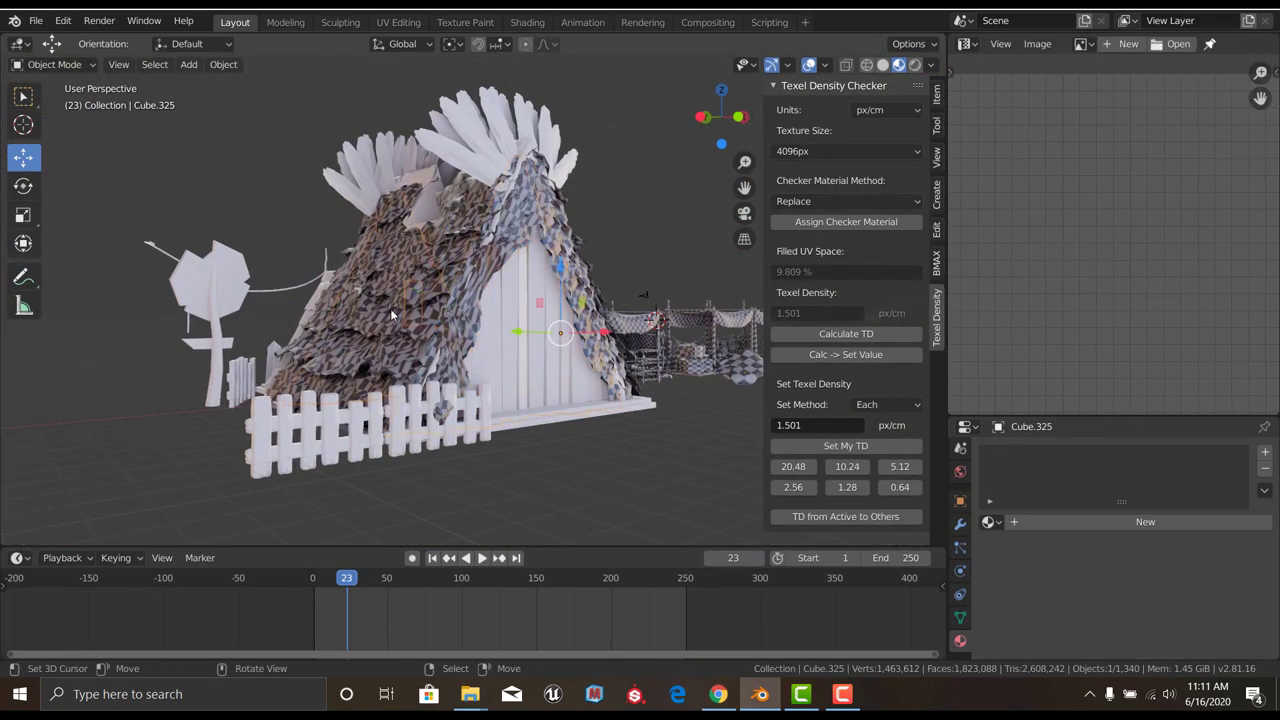
middle_click_drag(390, 308, 647, 365)
left_click(613, 341)
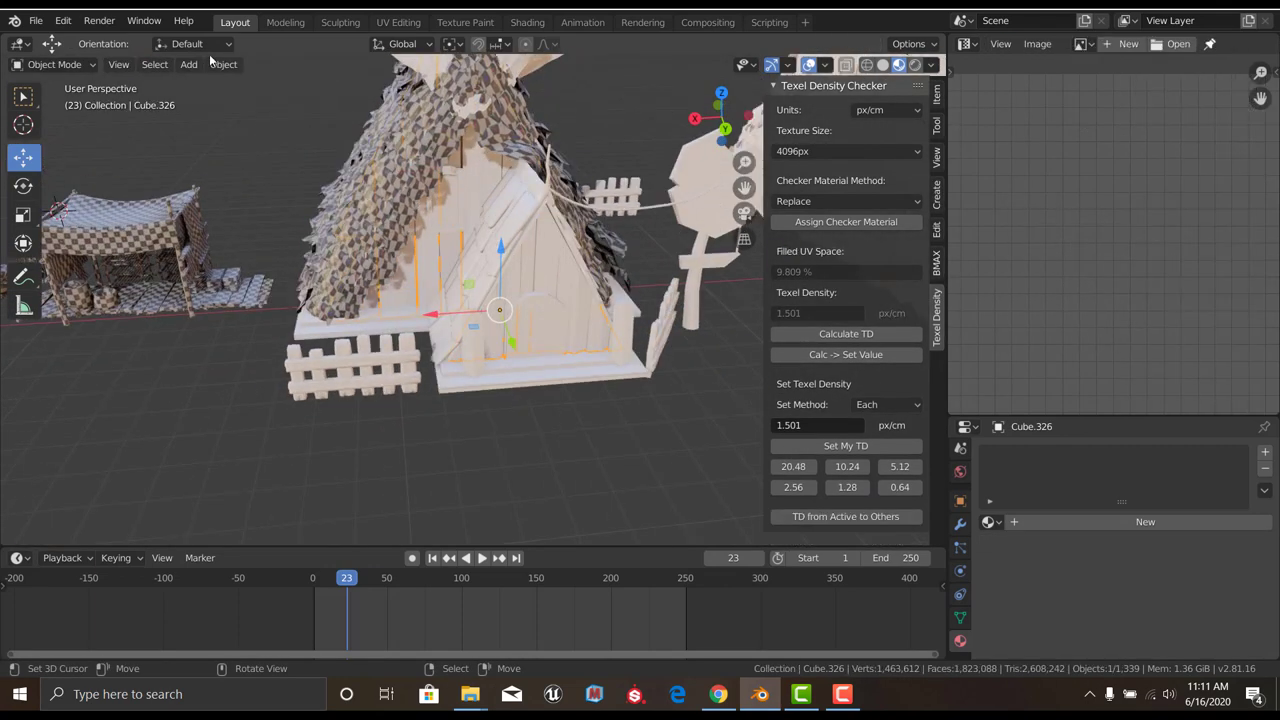
Smart UV Project the front wall Cube.326, place its UVs, save, and set 1.501 px/cm density
left_click(220, 64)
left_click(424, 200)
key("u")
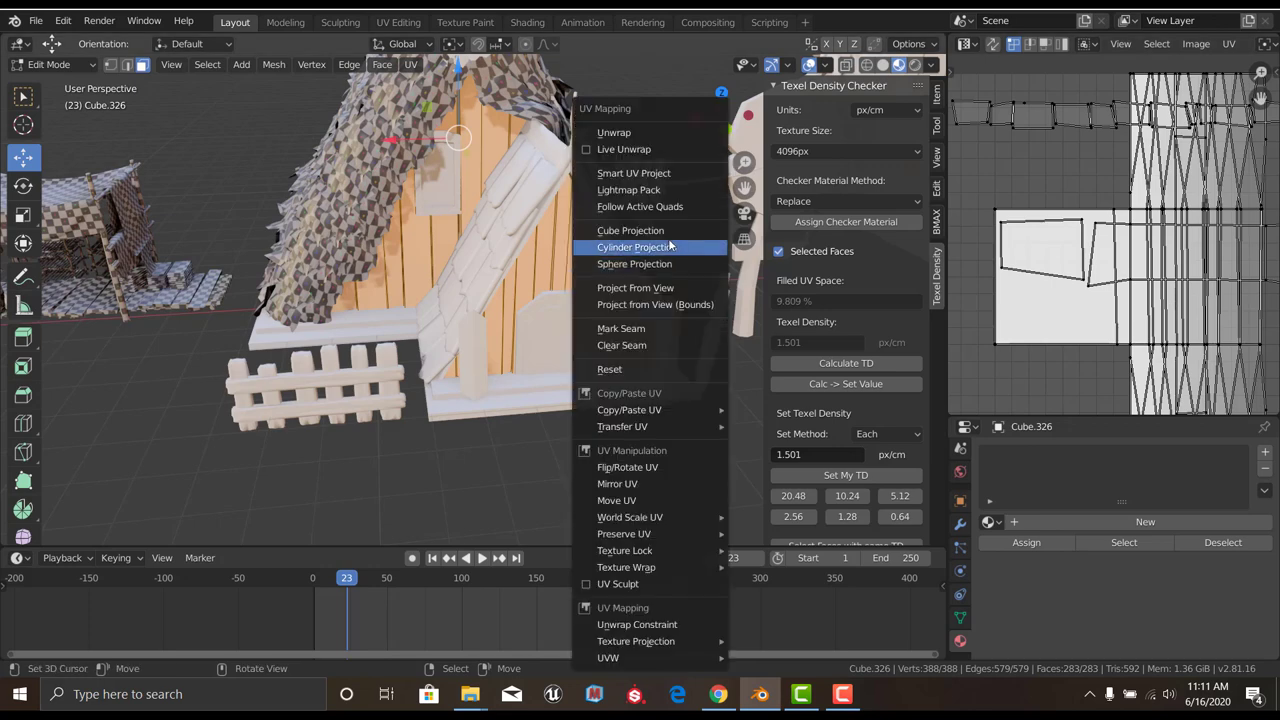
left_click(614, 249)
left_click(614, 294)
key("a")
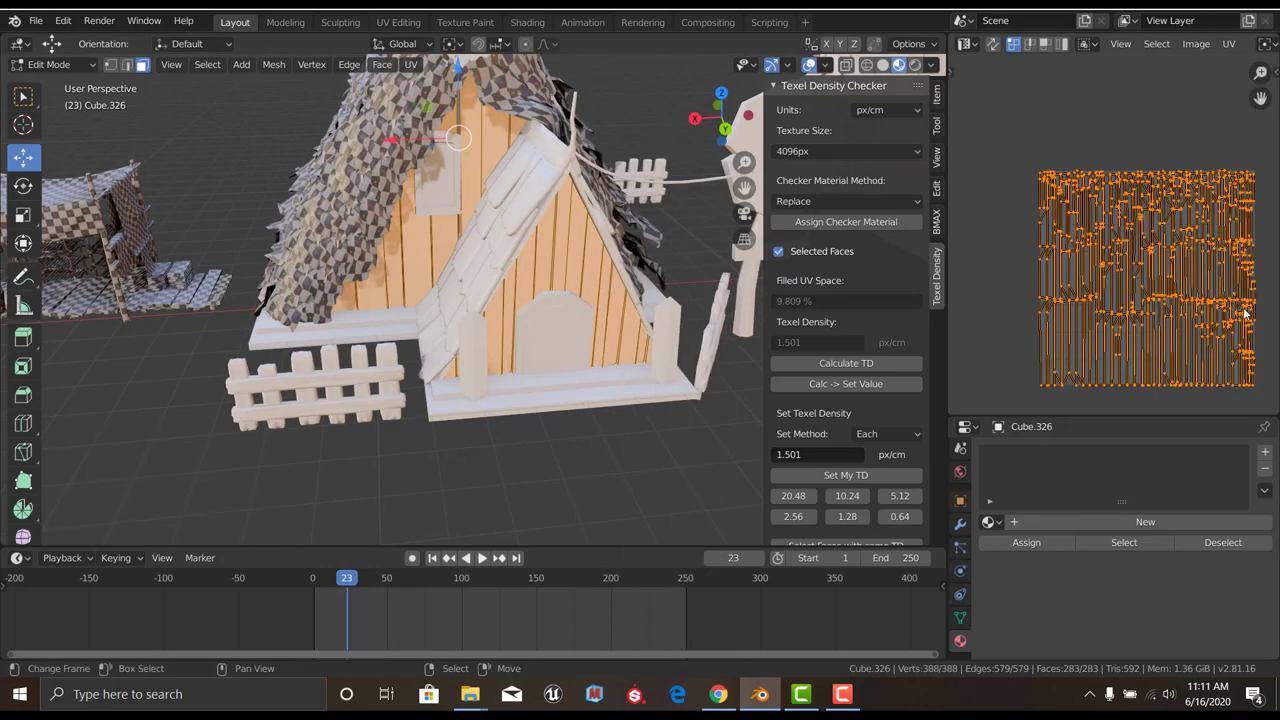
key("g")
left_click(1197, 277)
key("ctrl+s")
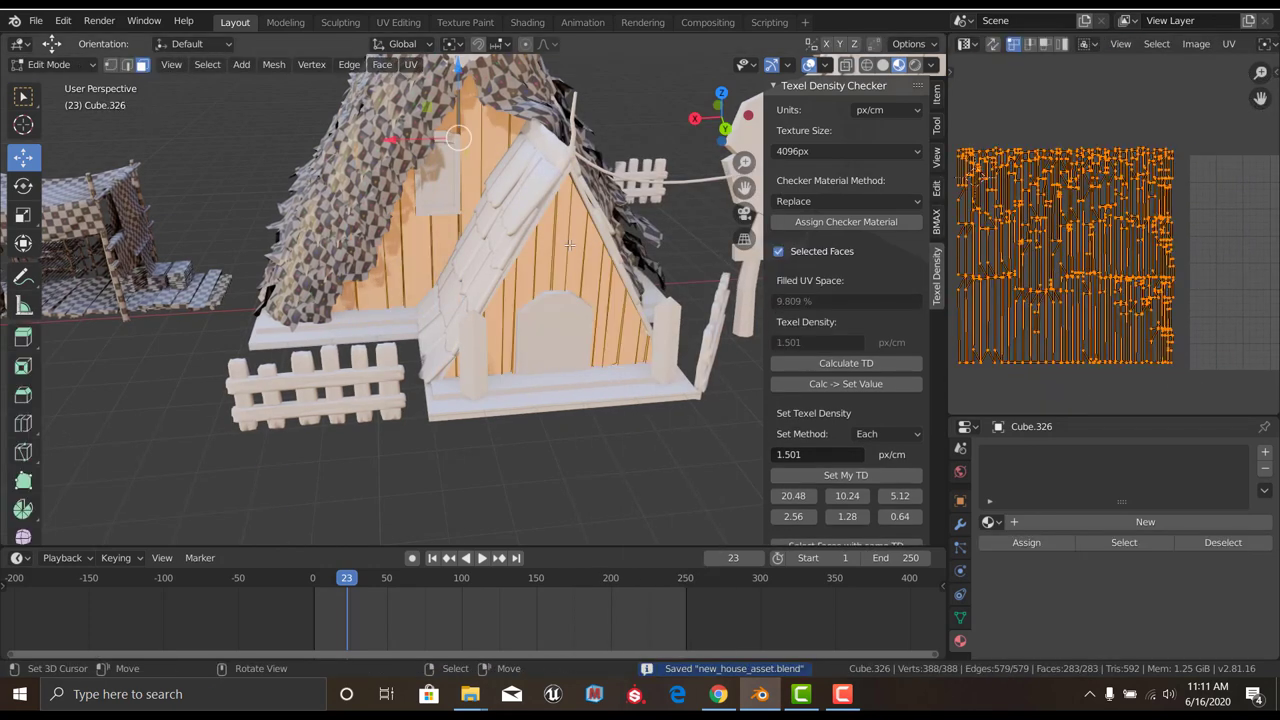
left_click(860, 476)
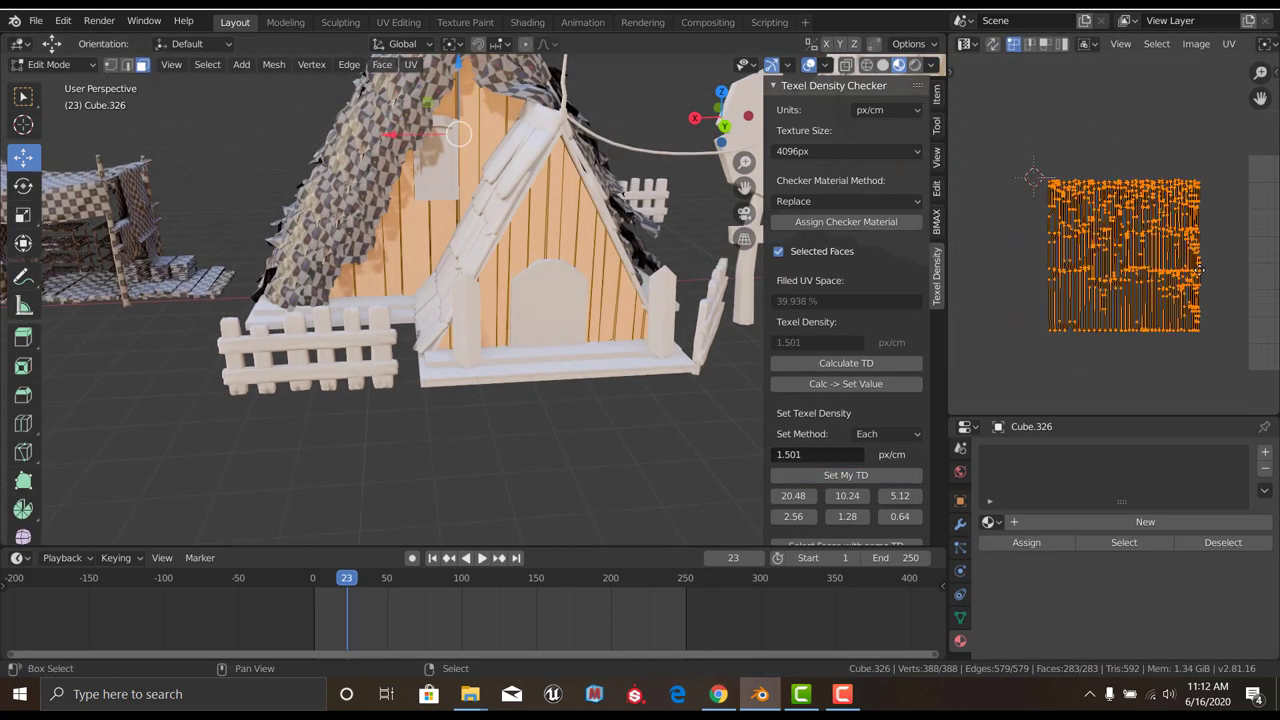
Shift all of the thatched roof's UVs aside in the atlas
key("Tab")
left_click(378, 160)
key("Tab")
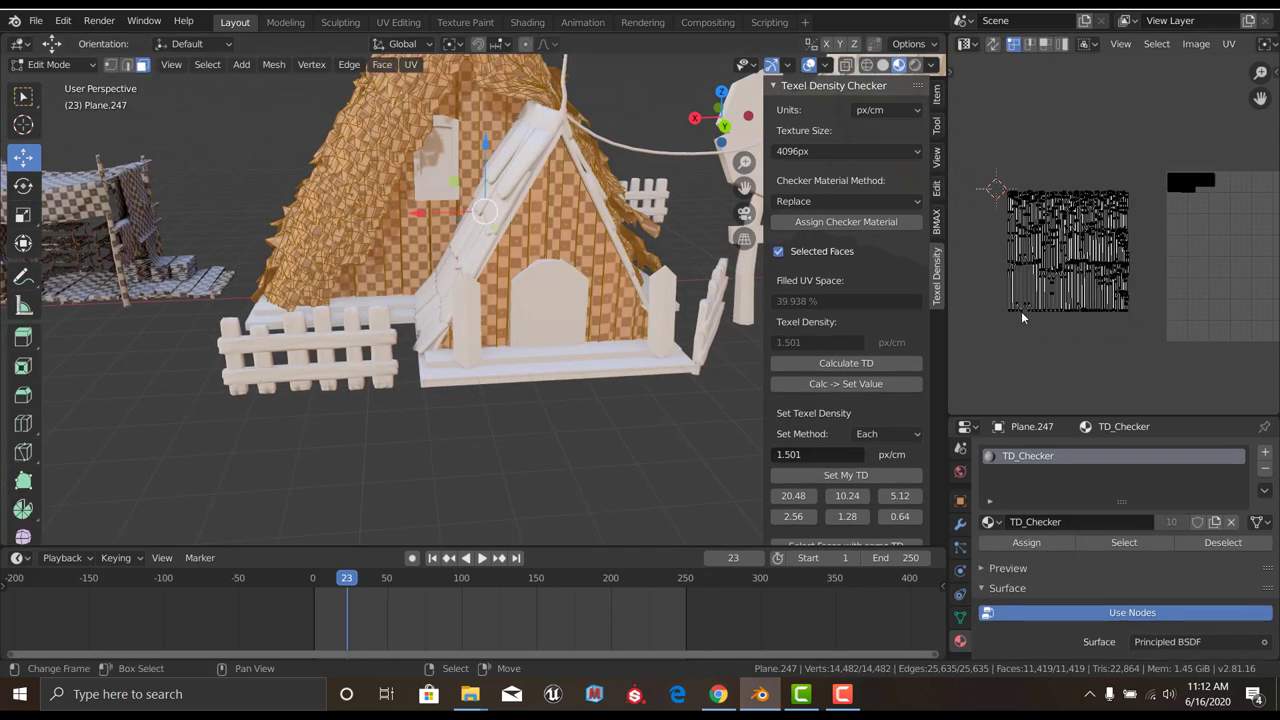
key("a")
key("g")
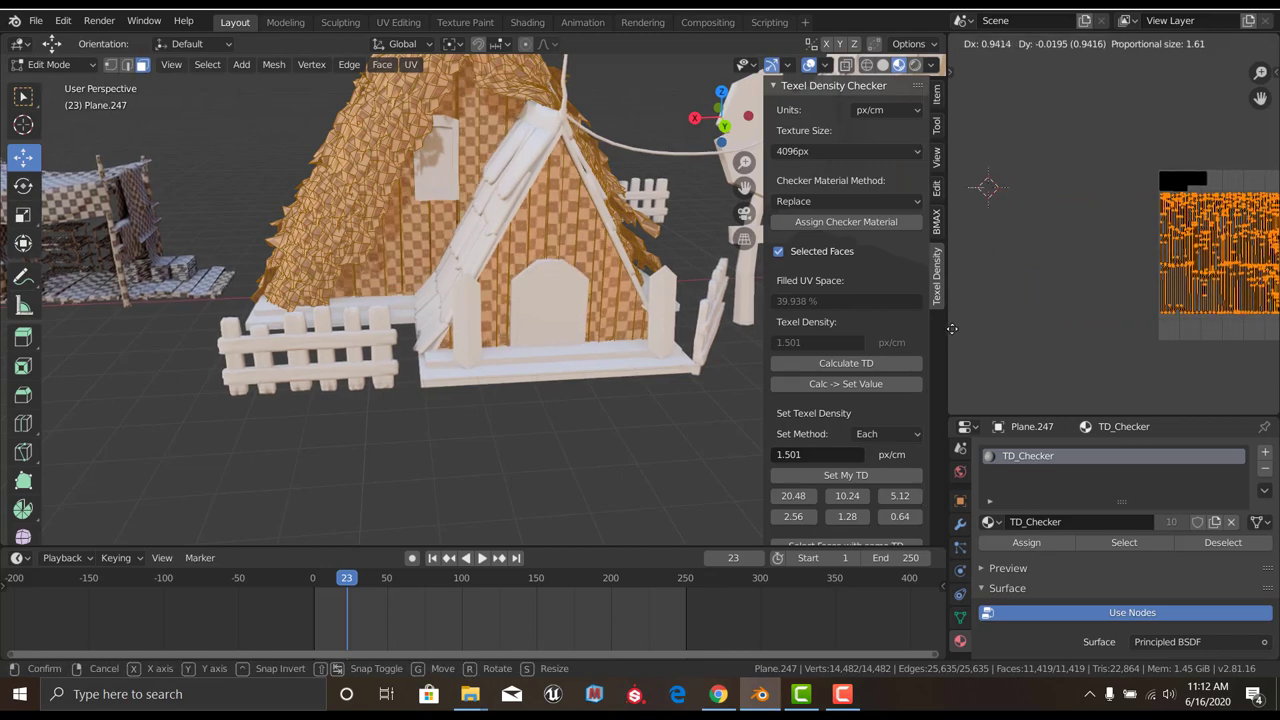
left_click(955, 330)
key("Tab")
middle_click_drag(450, 260, 508, 232)
Save the file and check the small shingled roof panel's UVs in Edit Mode
key("ctrl+s")
scroll(490, 219, "up", 4)
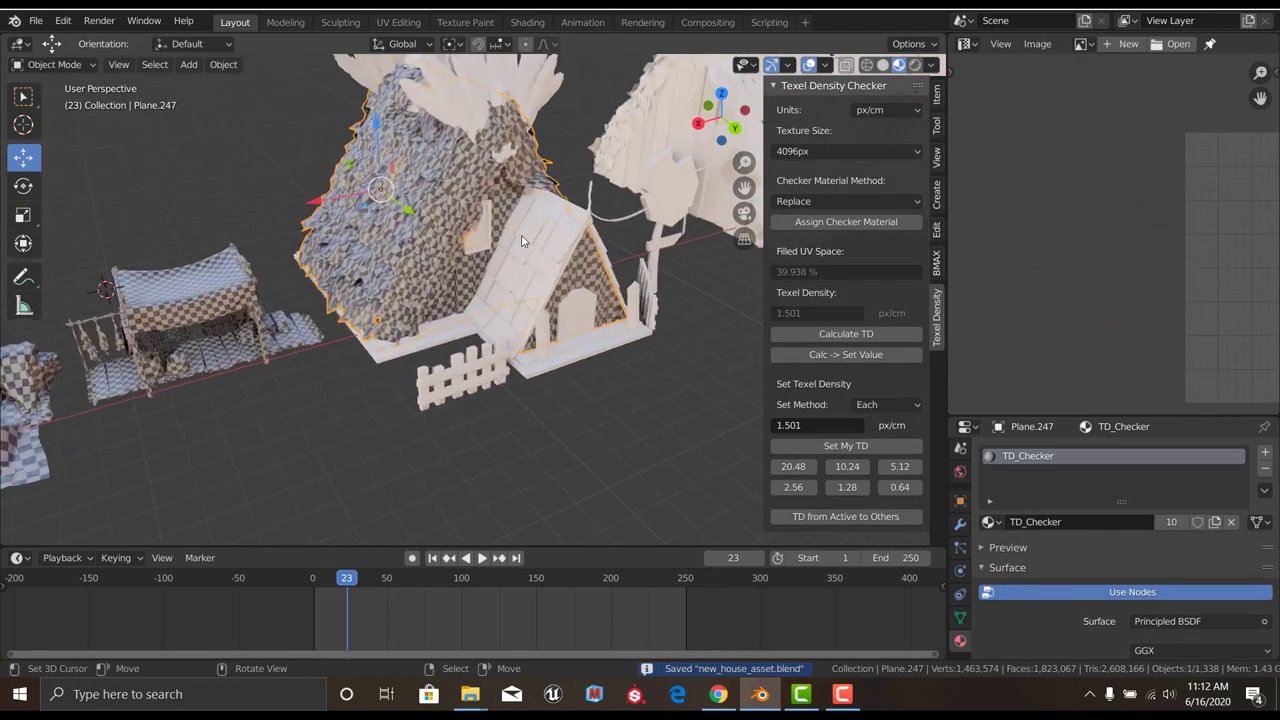
scroll(490, 219, "up", 3)
left_click(490, 219)
key("Tab")
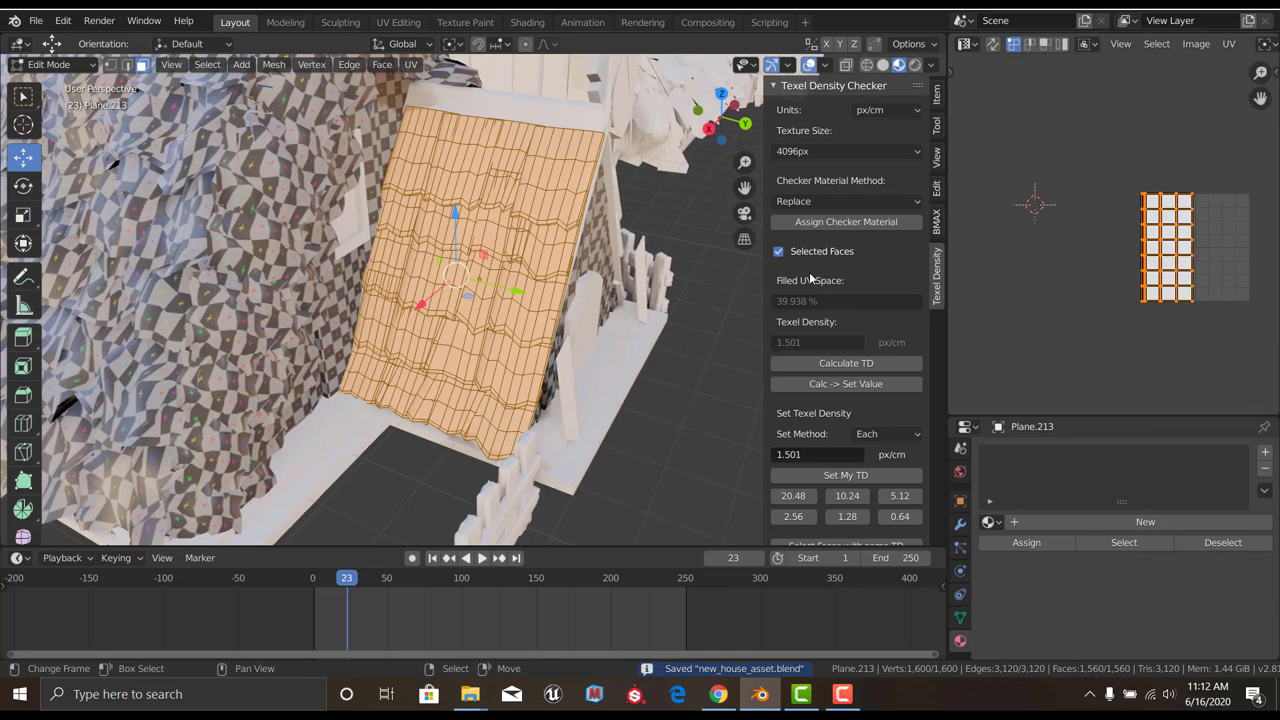
key("ctrl+z")
key("ctrl+shift+z")
key("ctrl+shift+z")
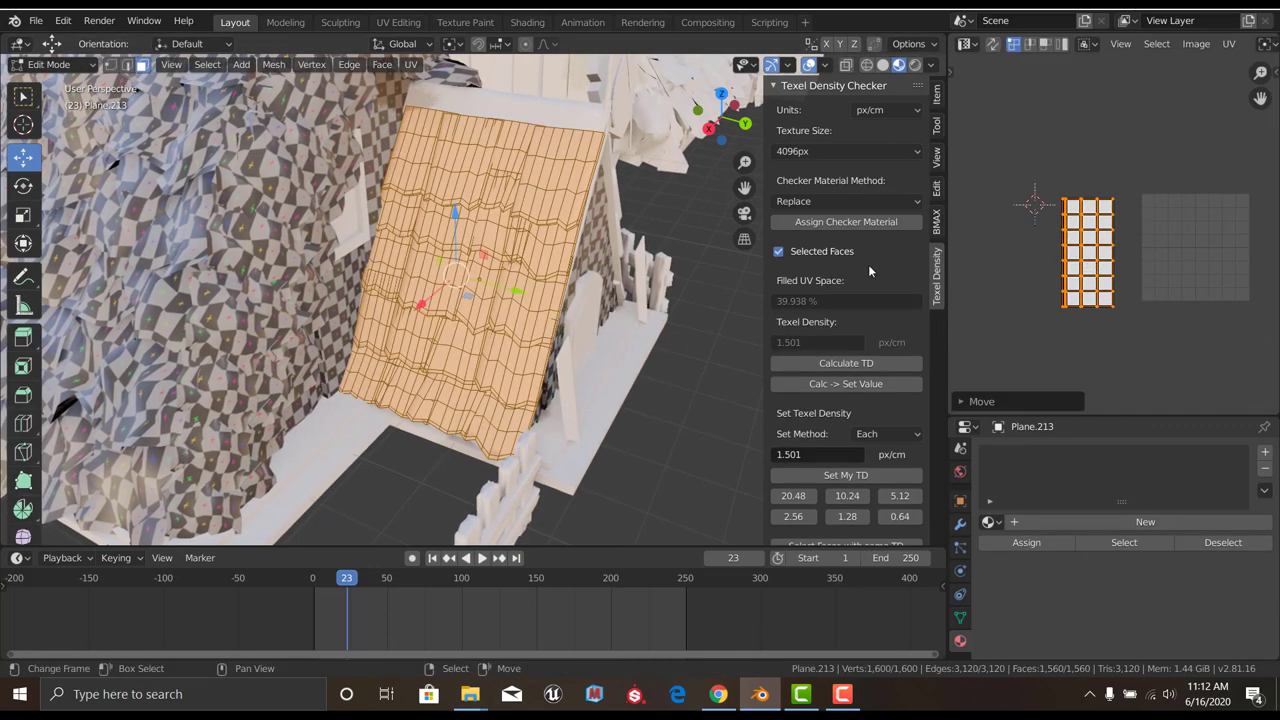
key("Tab")
Select the thatched roof and undo the last two changes
left_click(207, 229)
scroll(526, 244, "up", 3)
scroll(526, 244, "down", 3)
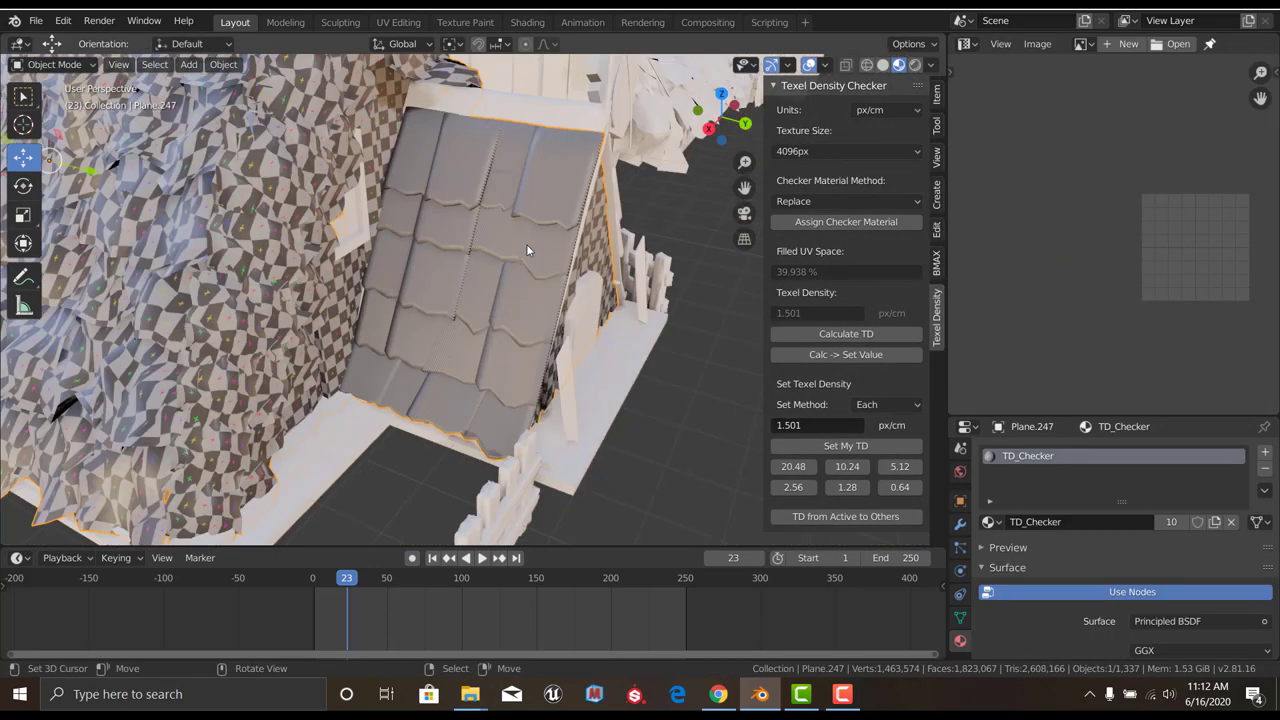
key("ctrl+z")
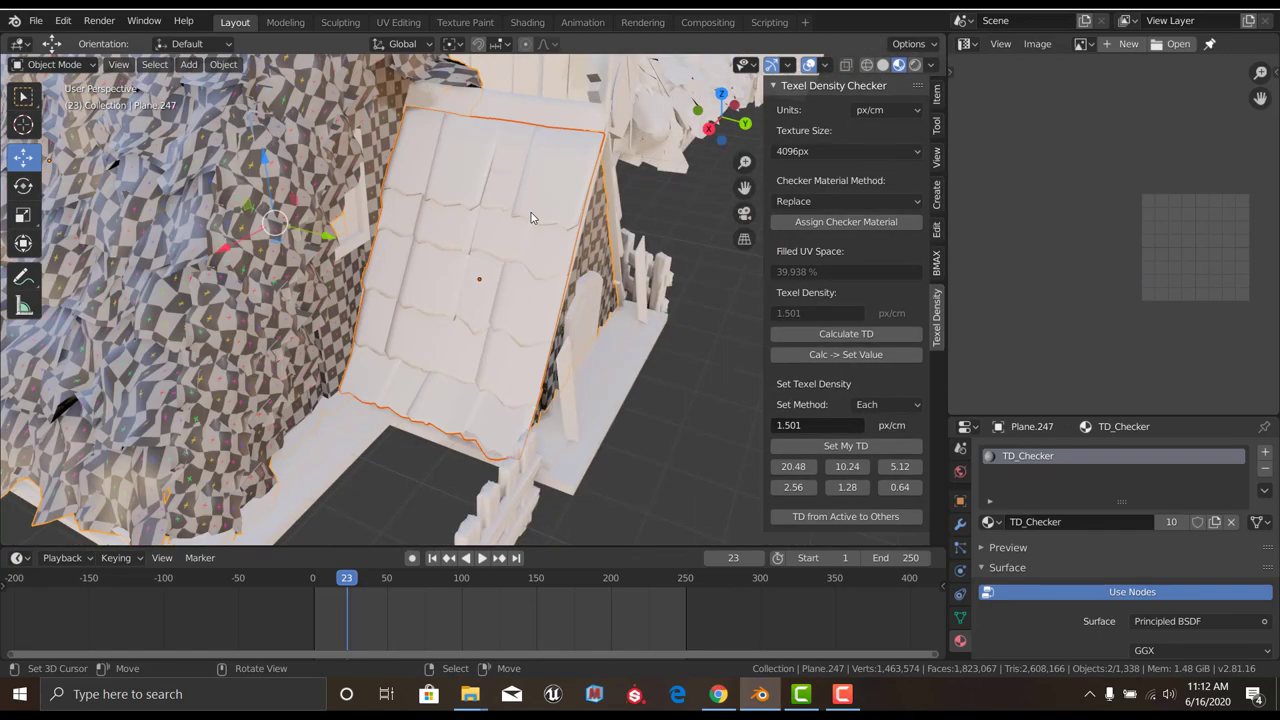
key("ctrl+z")
key("ctrl+shift+z")
scroll(381, 225, "down", 5)
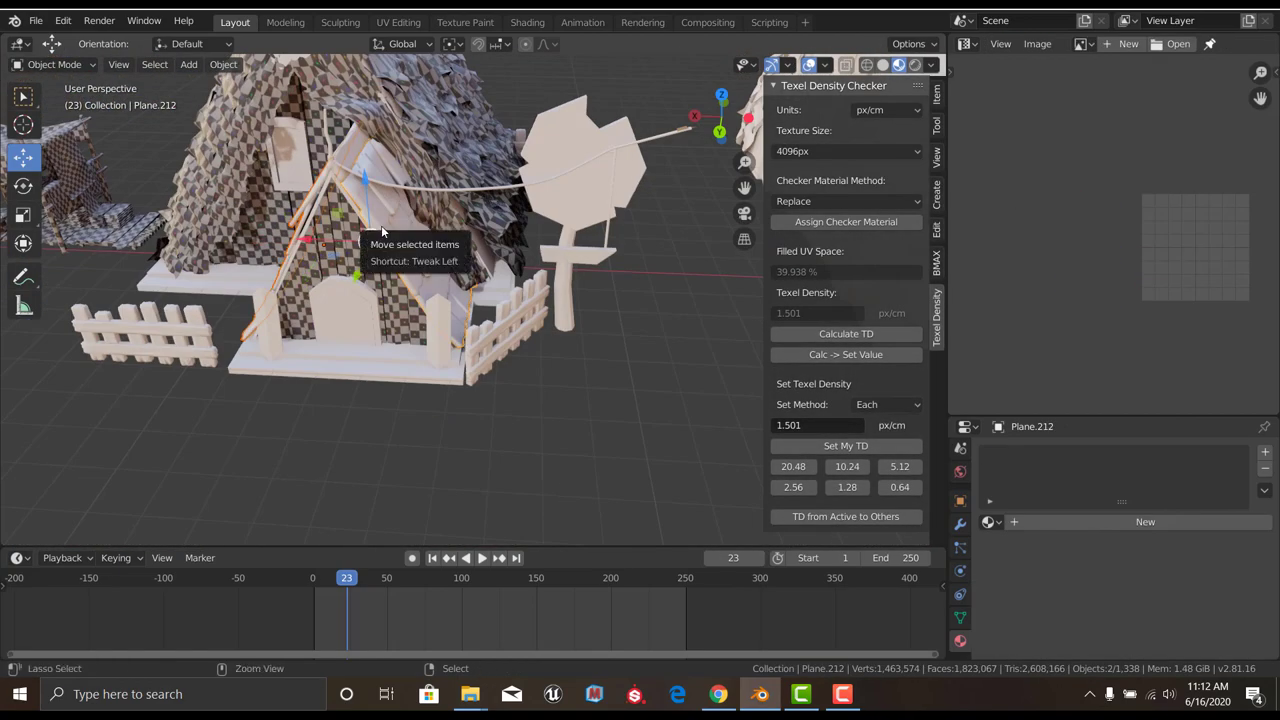
Set the first shingled roof panel's texel density to 1.501 px/cm
key("KP_Decimal")
key("Tab")
mouse_move(520, 240)
middle_mouse_down()
mouse_move(600, 260)
mouse_move(558, 310)
middle_mouse_up()
left_click(845, 475)
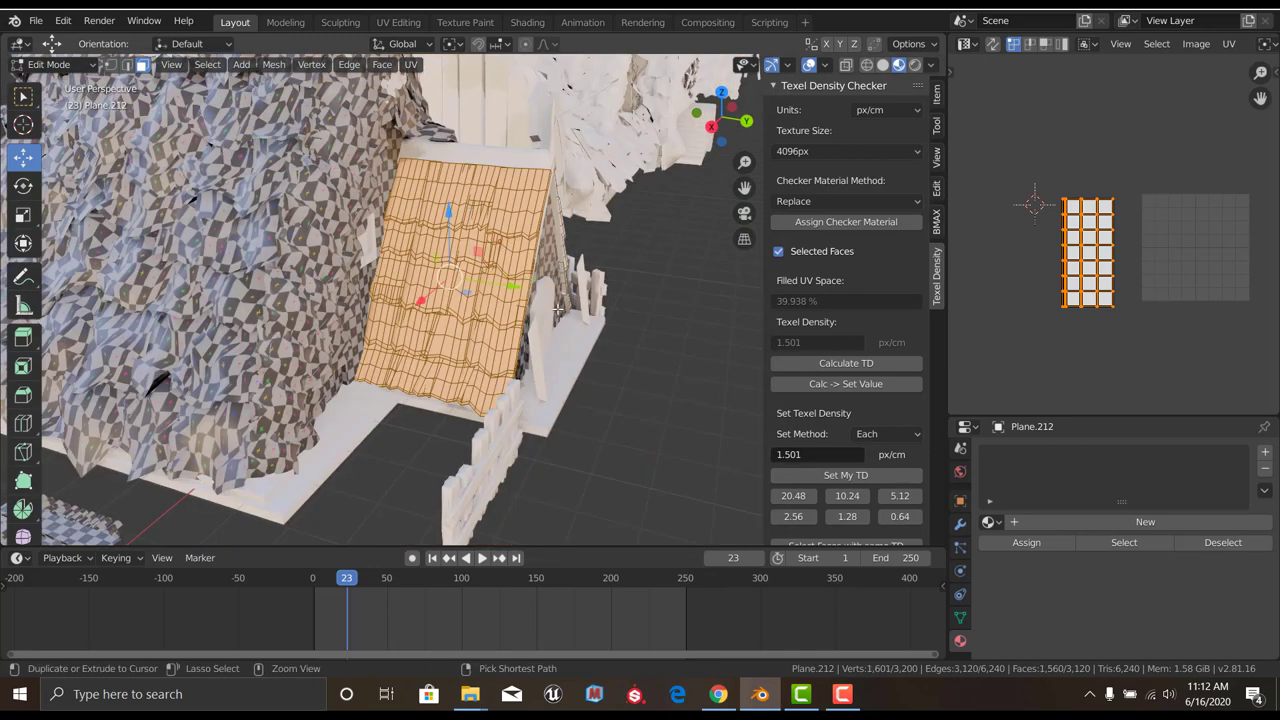
key("Tab")
Inspect the UVs of the other shingled panel and of the thatched roof
key("KP_Decimal")
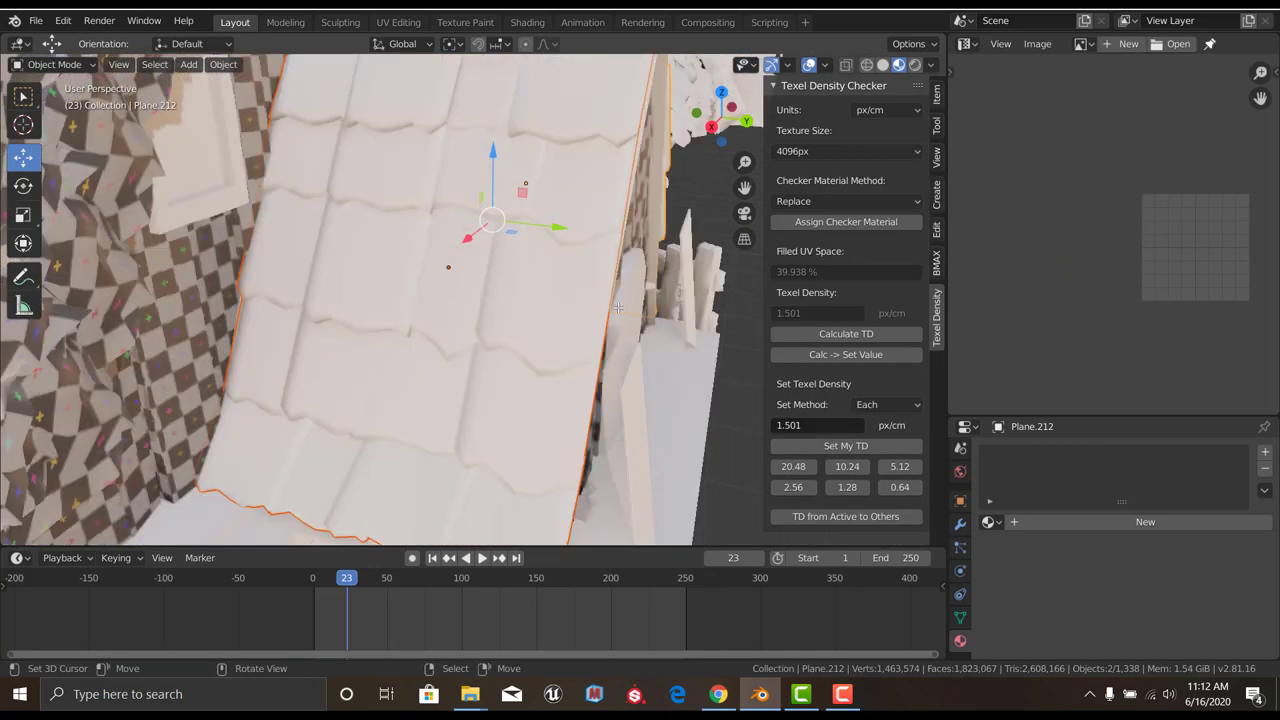
left_click(618, 310, "shift")
key("KP_Decimal")
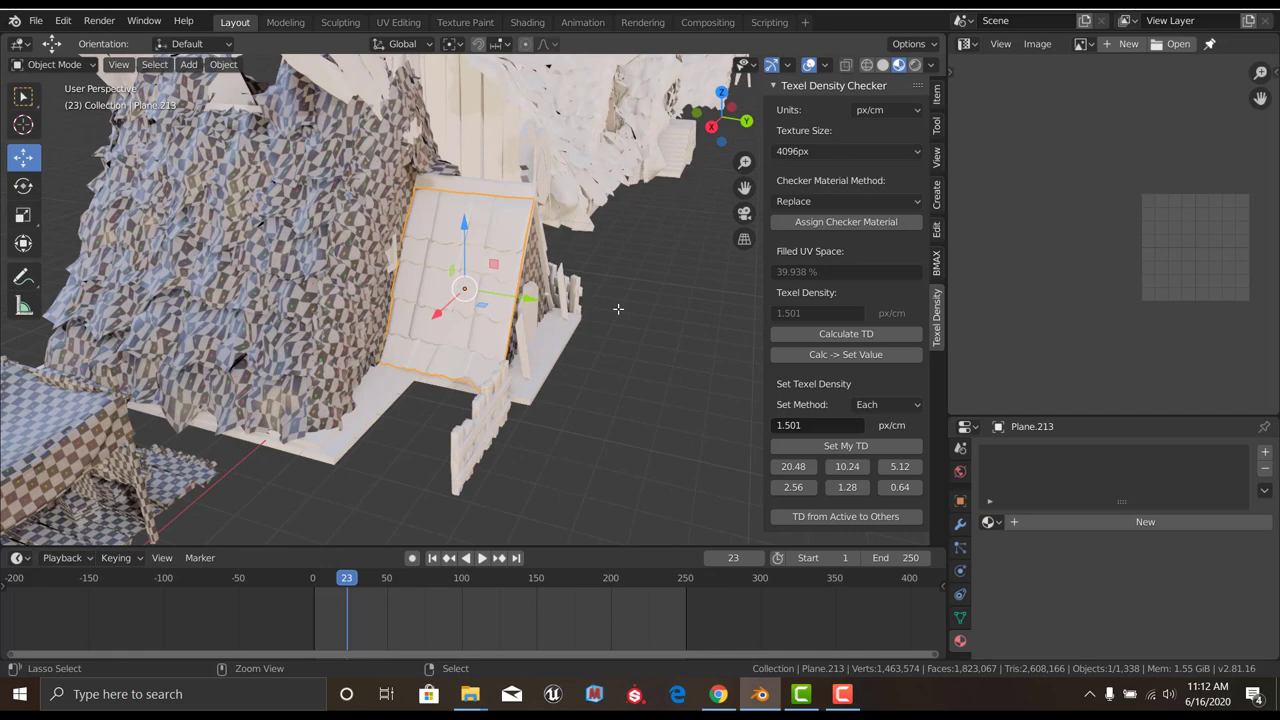
key("Tab")
scroll(618, 310, "up", 3)
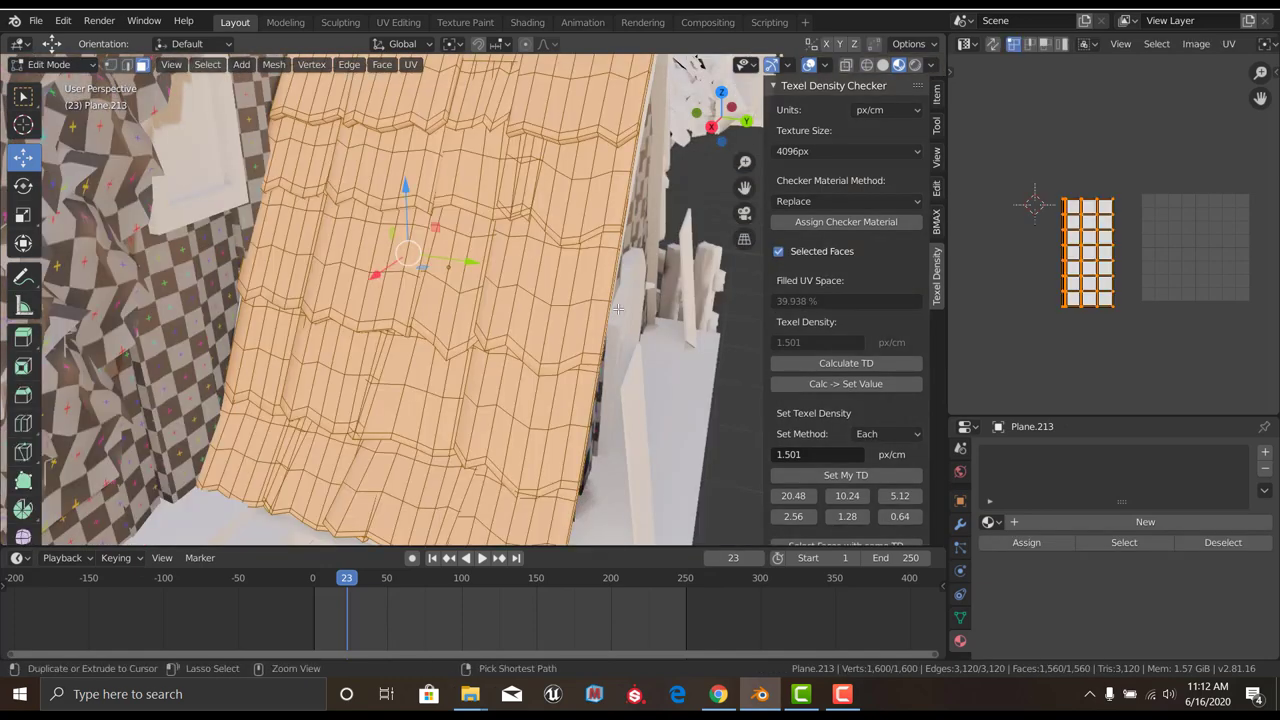
key("Tab")
left_click(618, 310, "shift")
key("KP_Decimal")
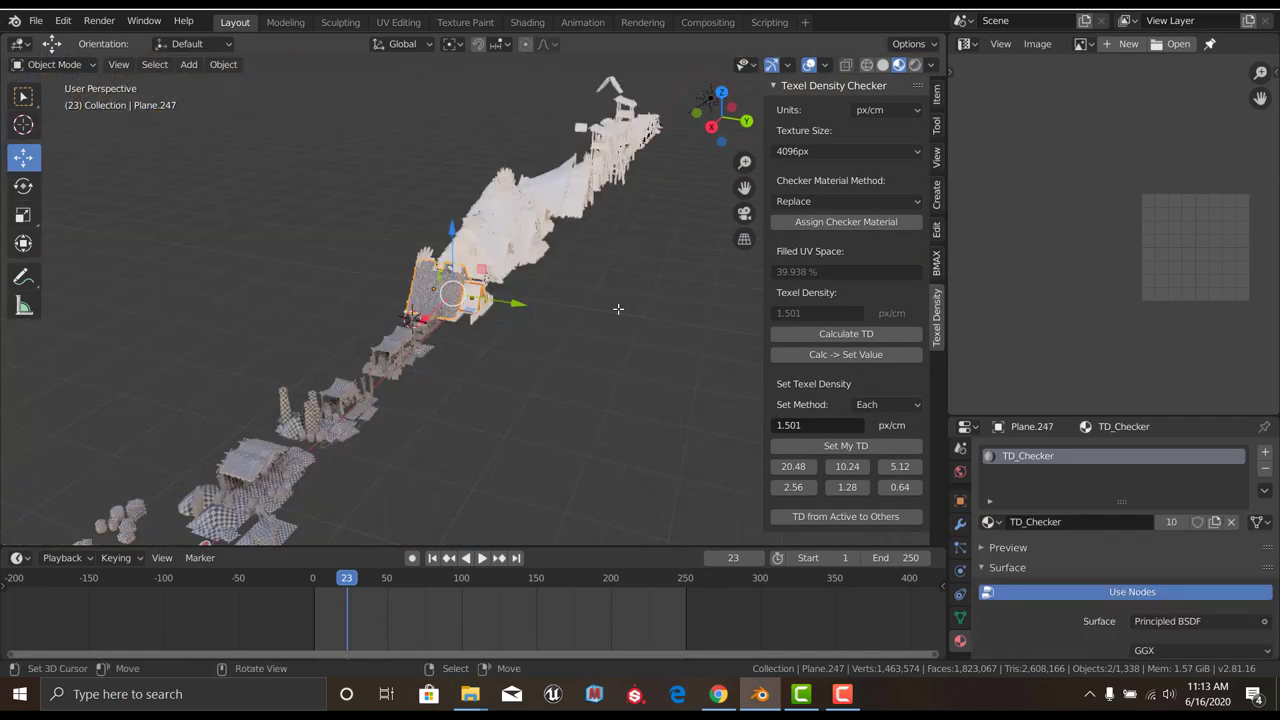
key("Tab")
scroll(618, 309, "up", 4)
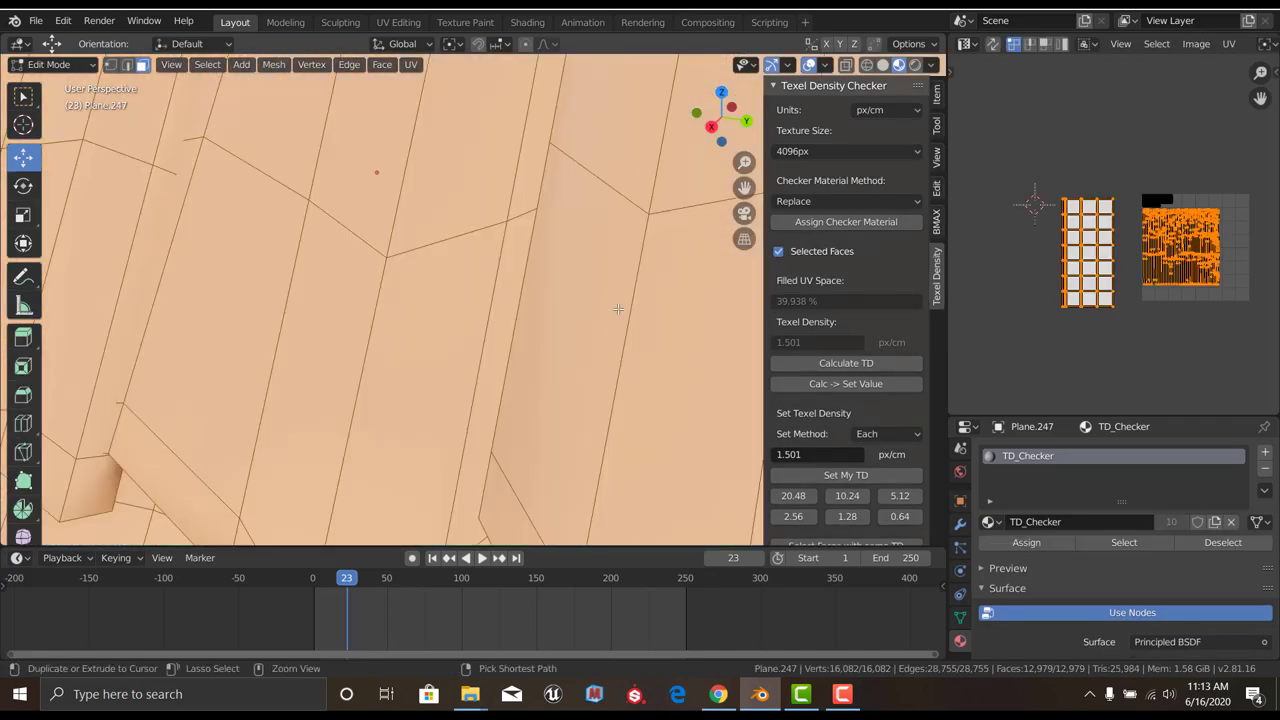
key("Tab")
scroll(622, 307, "down", 5)
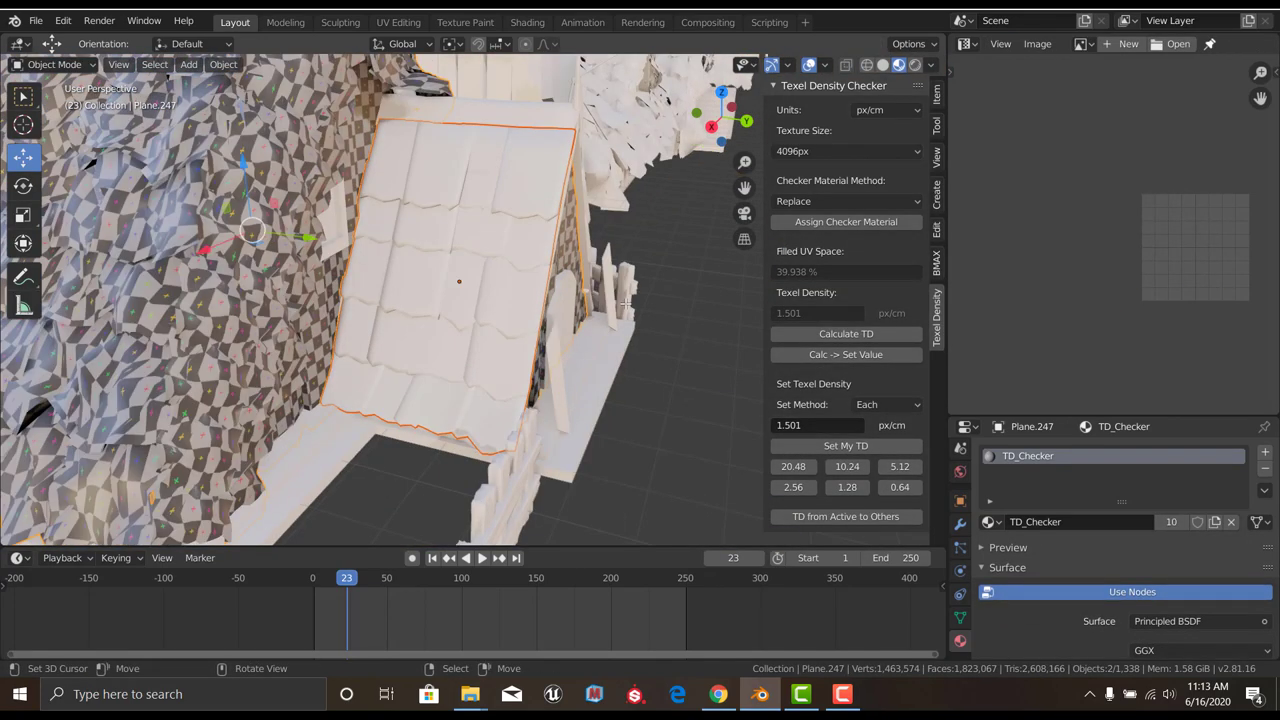
Return to the shingled panel and review its UV layout
key("ctrl+z")
key("KP_Decimal")
key("Tab")
scroll(625, 303, "up", 4)
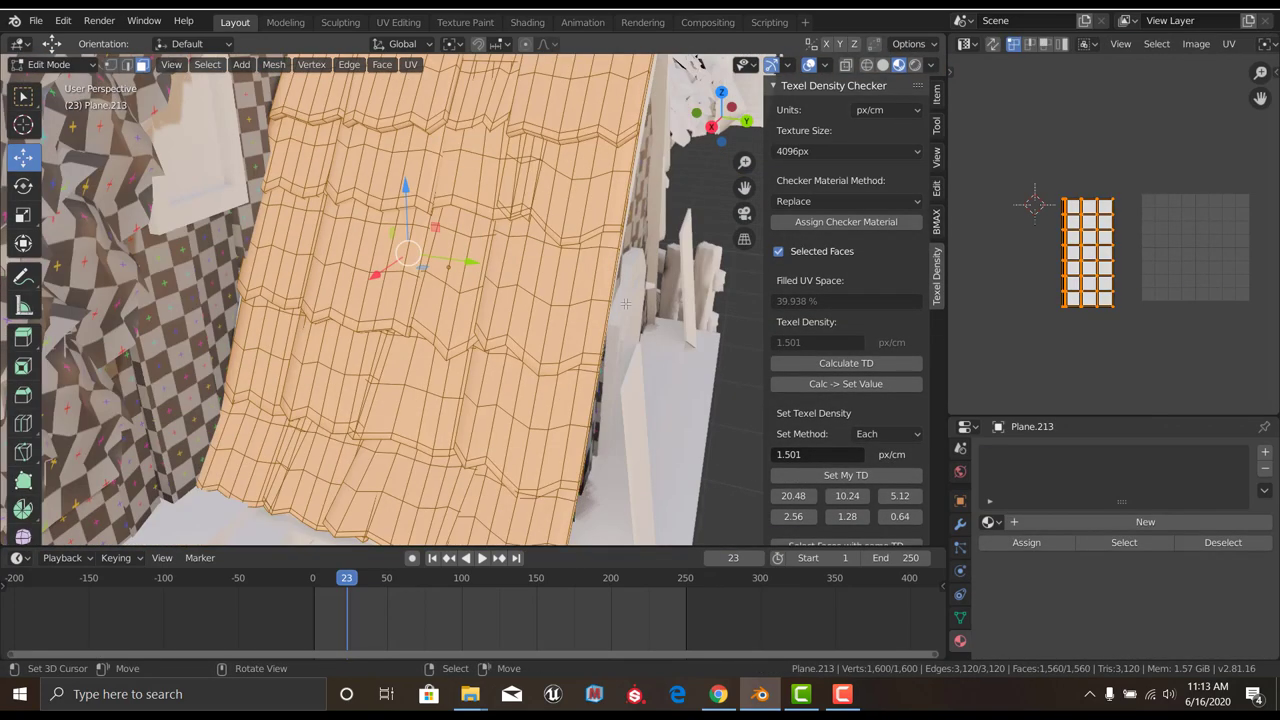
scroll(625, 303, "down", 1)
key("Tab")
key("ctrl+z")
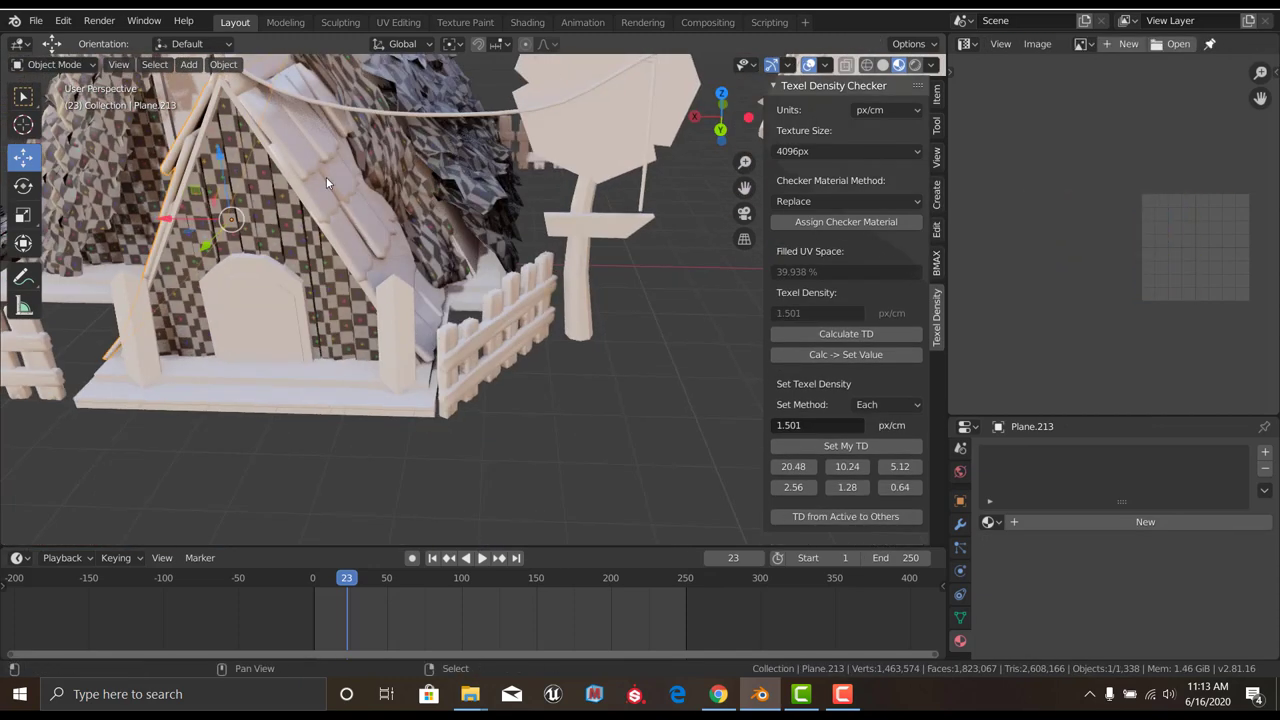
key("ctrl+z")
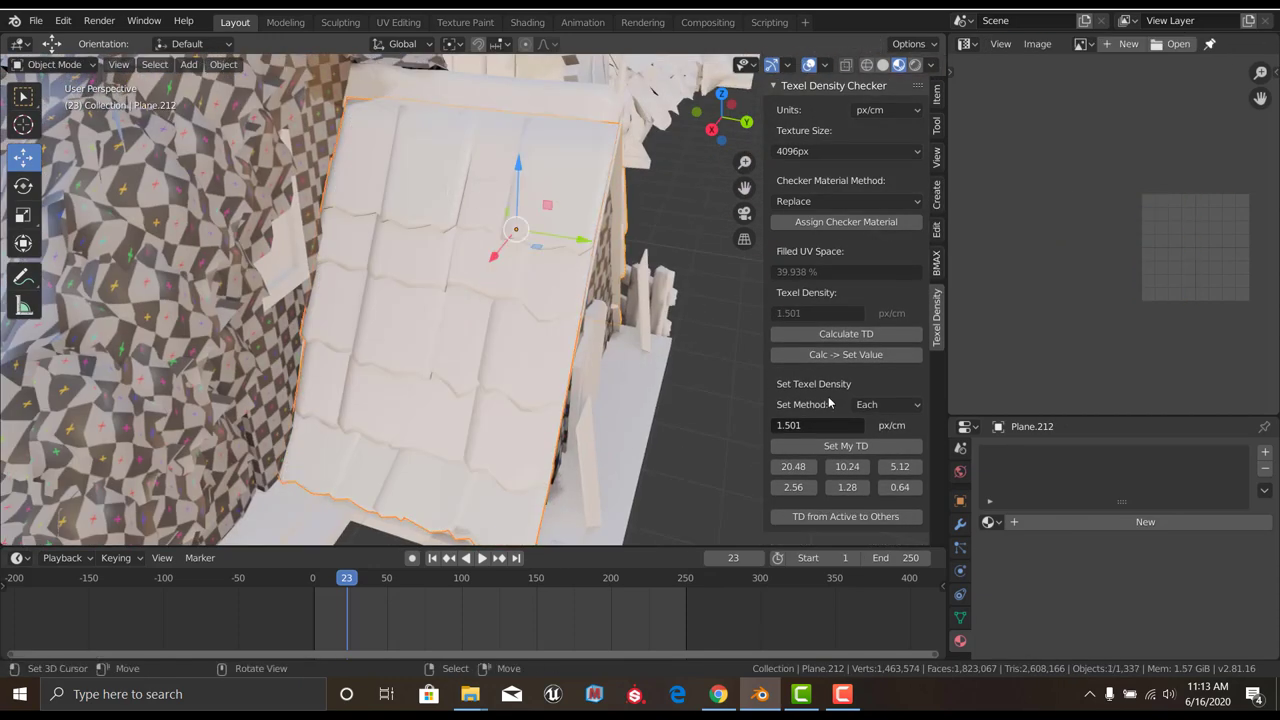
Calculate TD on shingle roof Plane.212 to verify 1.501 px/cm at 15.620% fill
key("Tab")
left_click(836, 365)
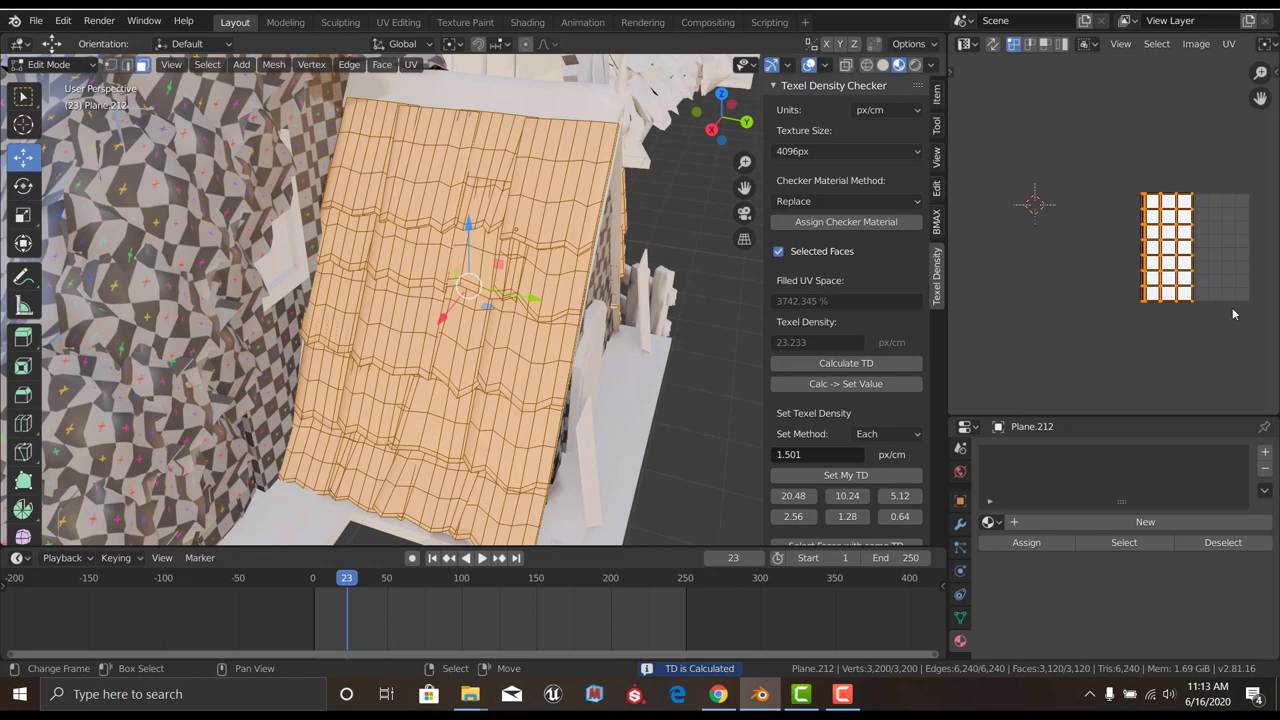
key("Tab")
left_click(180, 224)
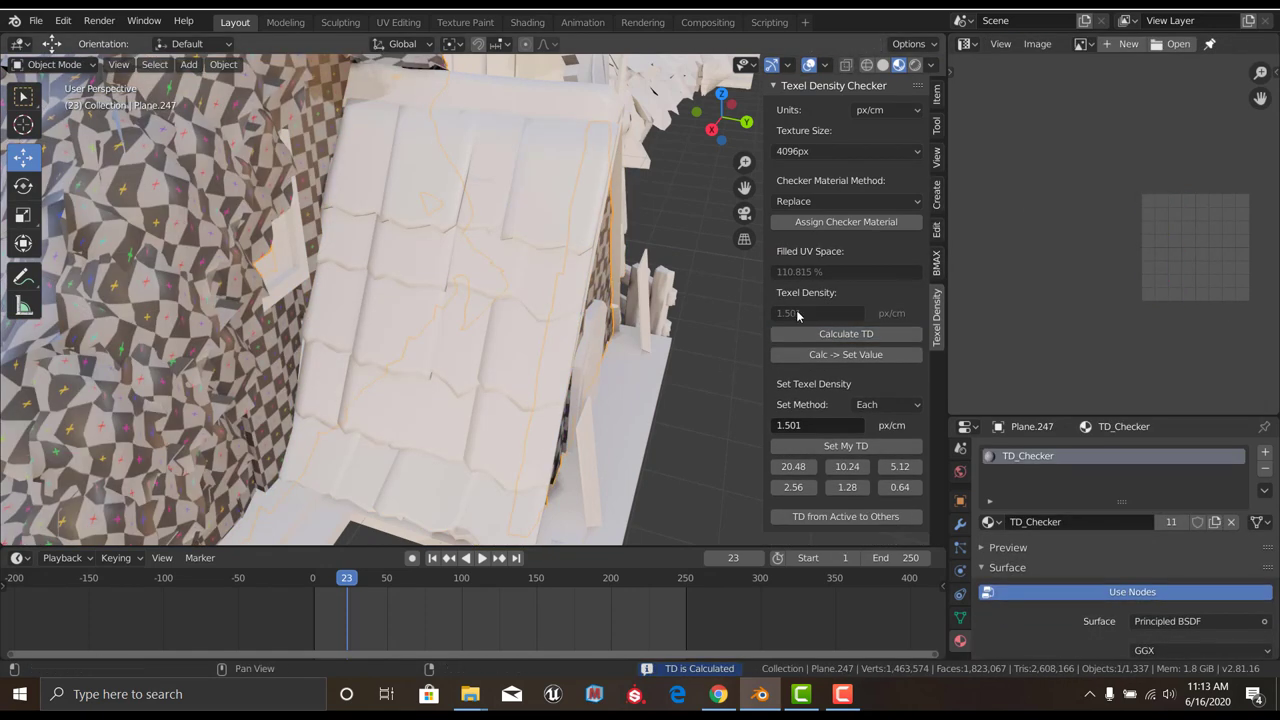
left_click(576, 279)
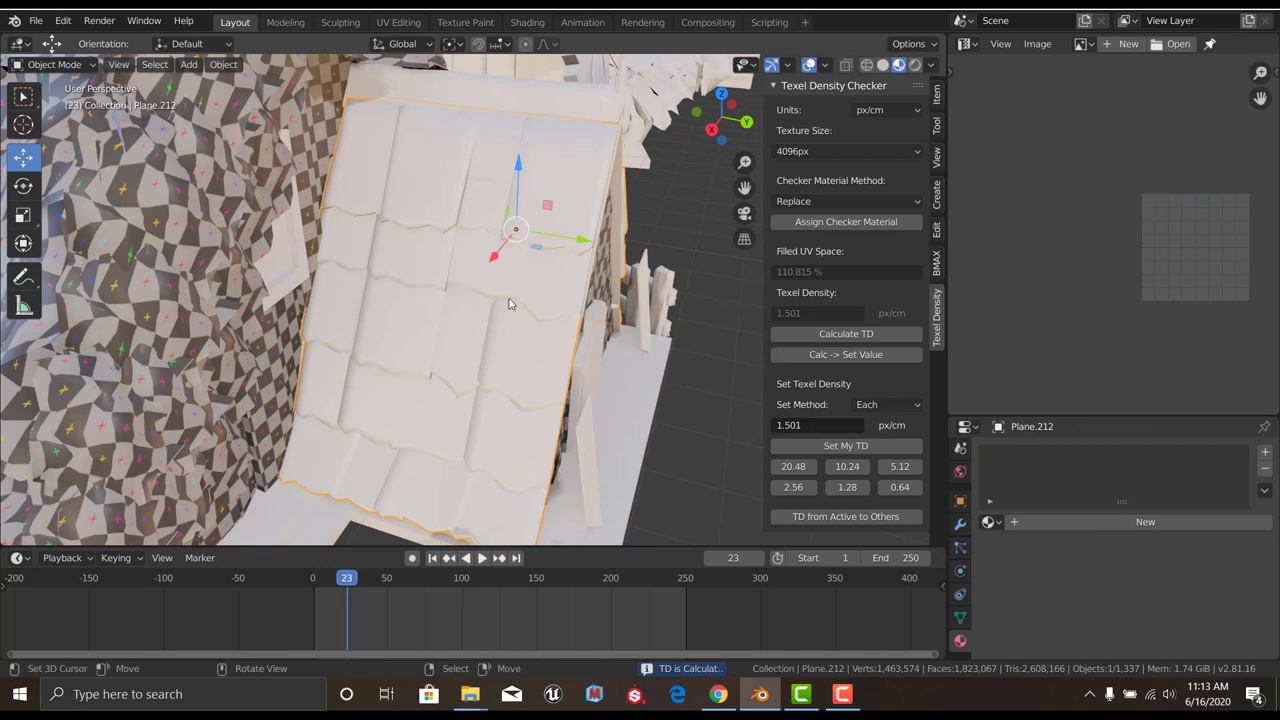
key("Tab")
key("Tab")
scroll(600, 340, "down", 4)
middle_click_drag(600, 340, 651, 363)
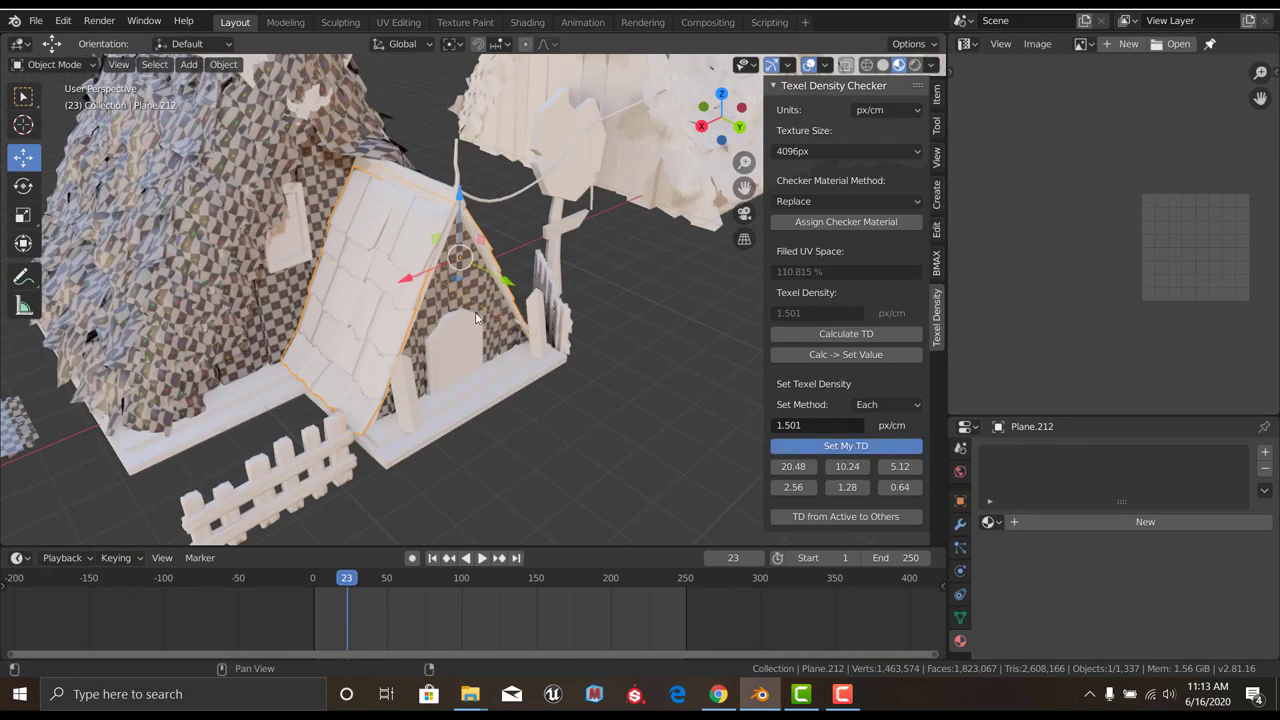
key("Tab")
key("Tab")
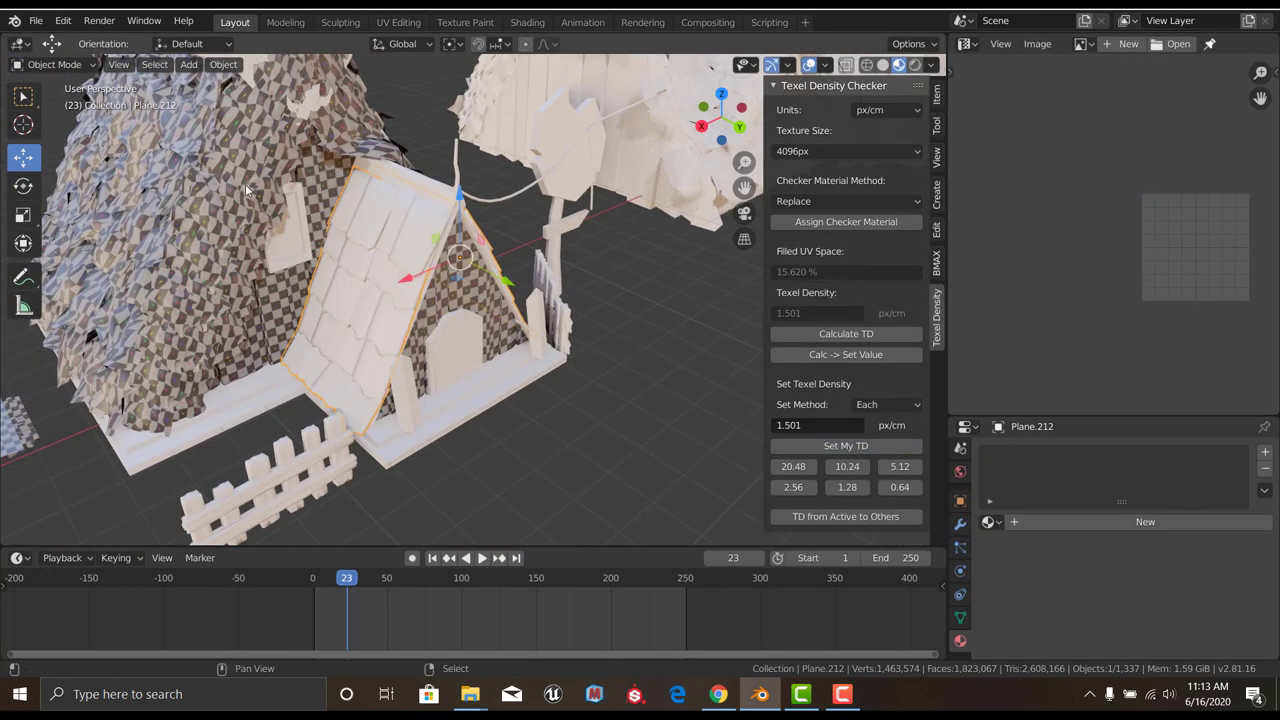
Add the roof to the selection, reposition and rescale its UV islands, then save new_house_asset.blend
left_click(245, 184, "shift")
key("Tab")
scroll(431, 257, "up", 3)
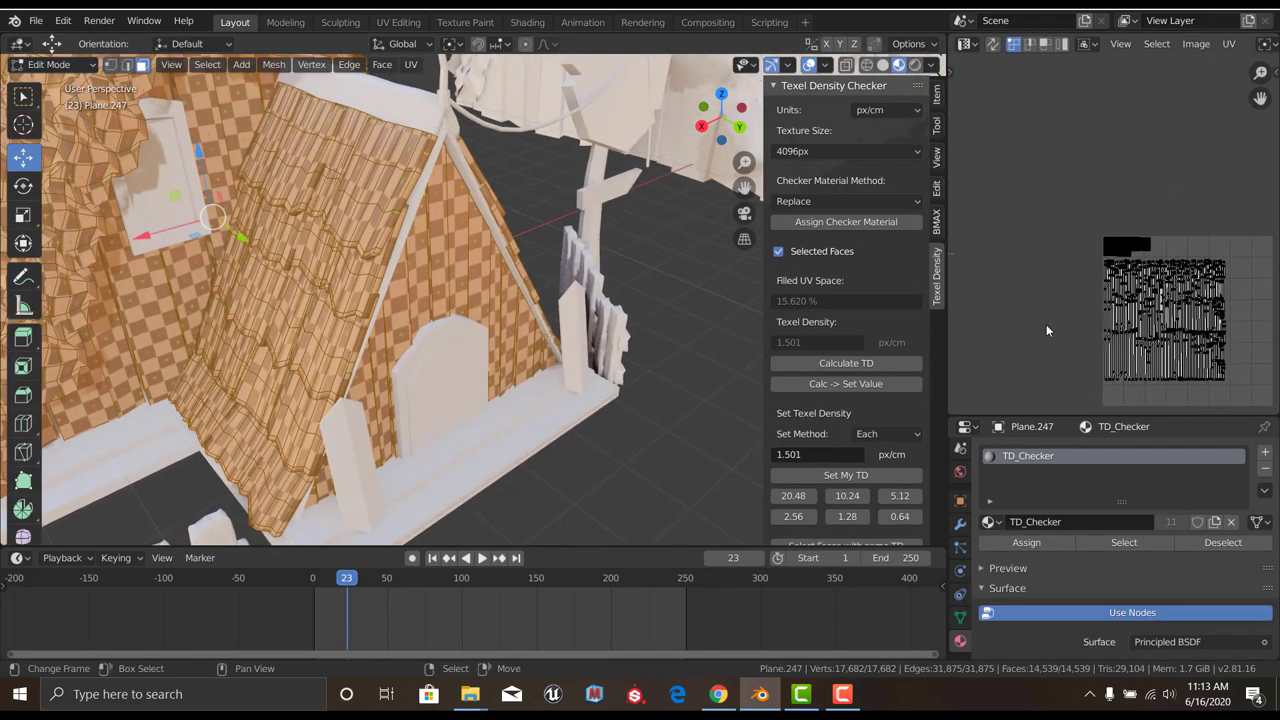
key("g")
left_click(1223, 264)
scroll(1223, 264, "up", 3)
middle_click_drag(397, 281, 420, 300)
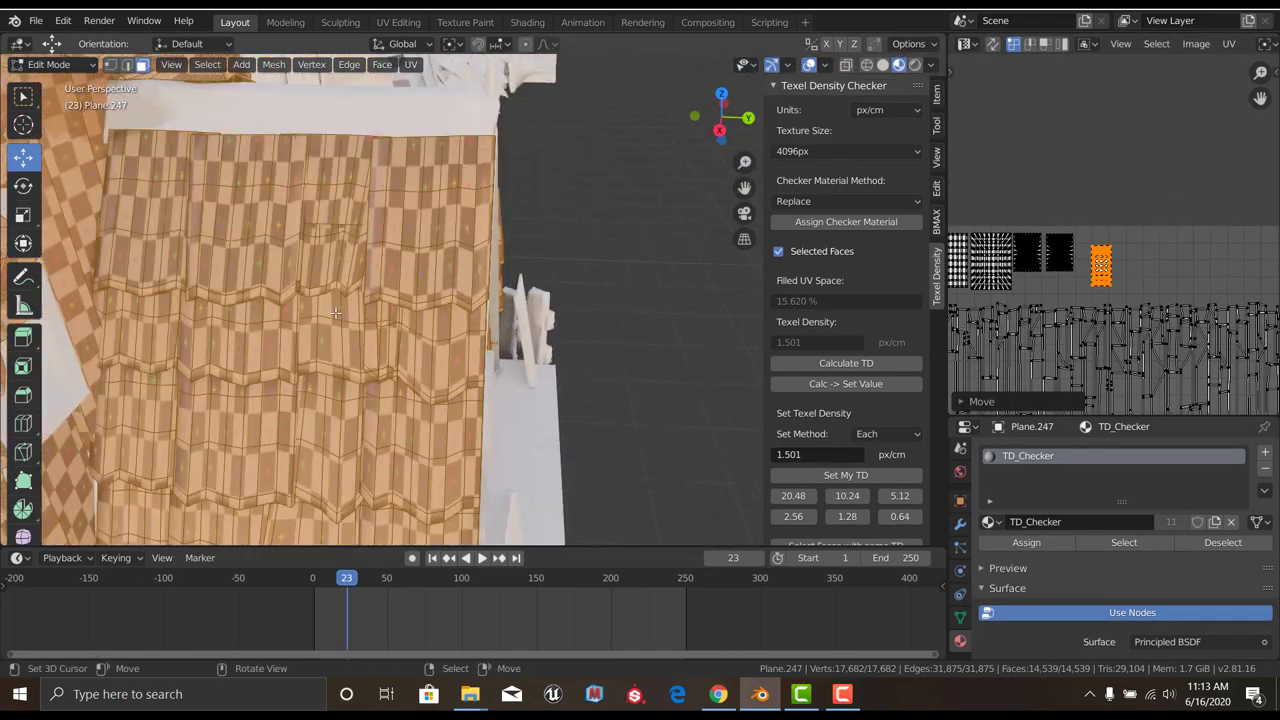
scroll(1161, 325, "up", 2)
scroll(1161, 325, "up", 2)
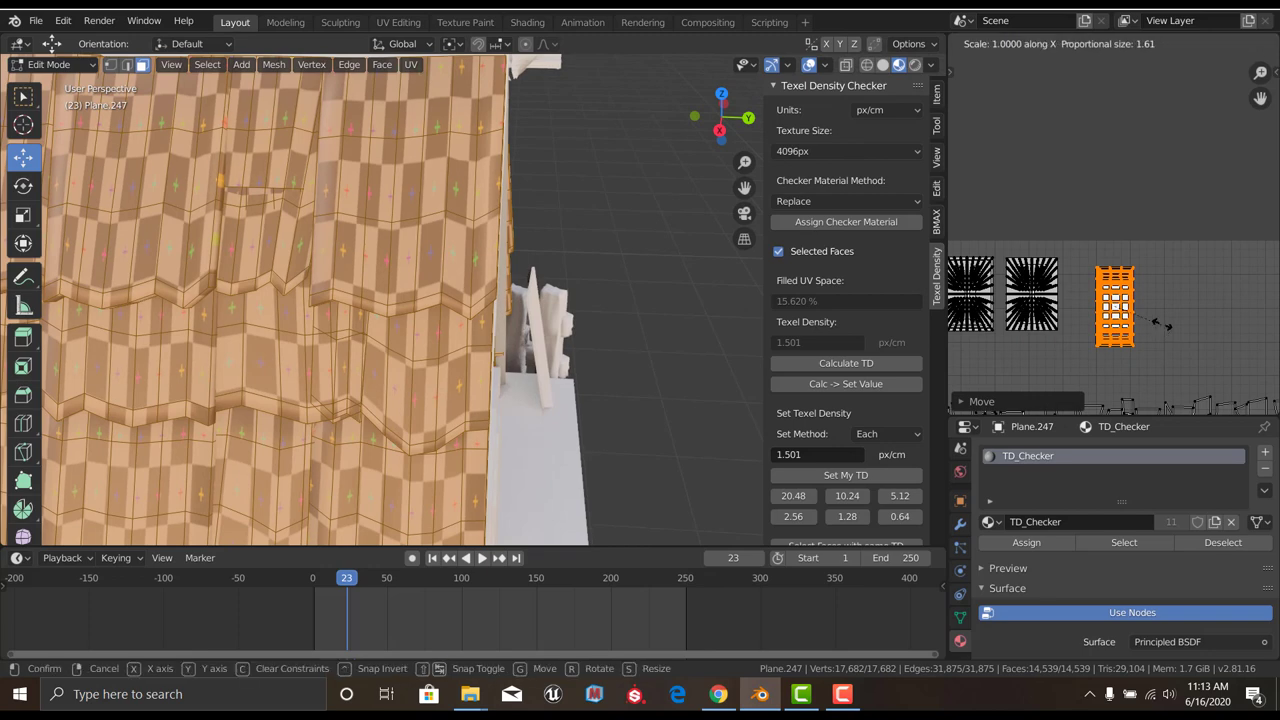
left_click(1214, 331)
key("Tab")
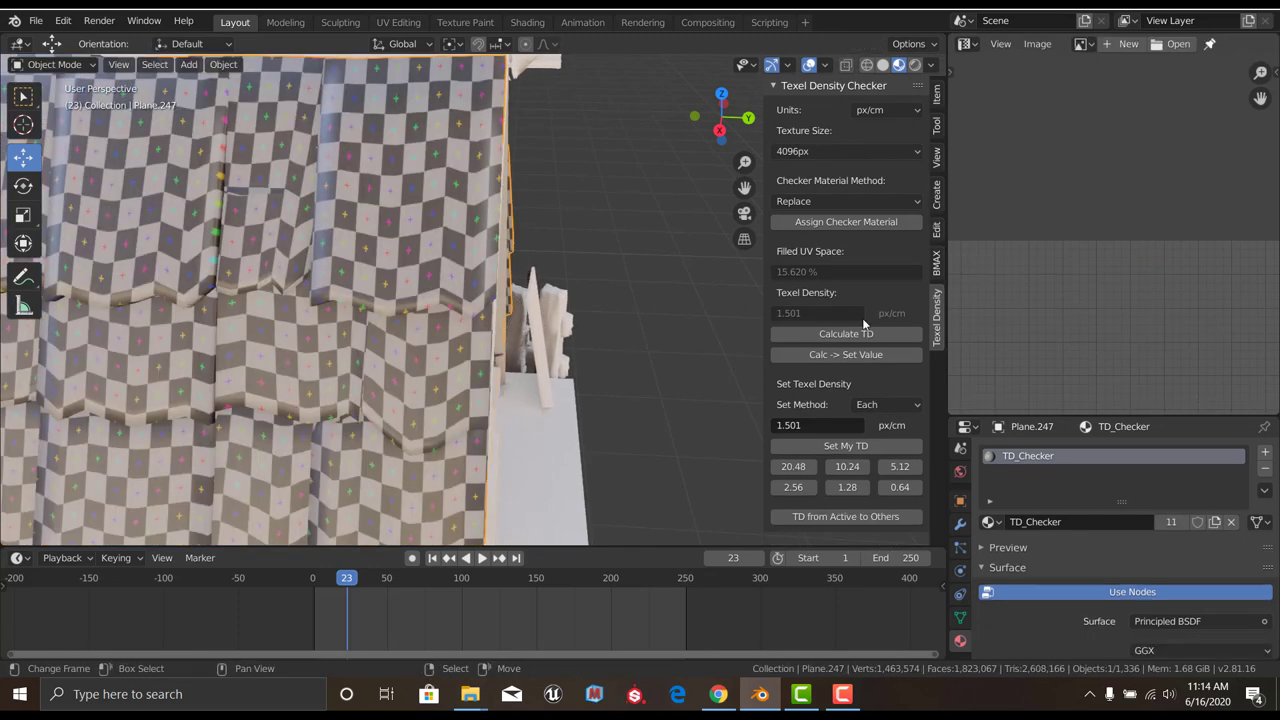
key("ctrl+s")
Back in the roof's Edit Mode, try selections of its UV islands to isolate the thatch island
middle_click_drag(565, 275, 518, 246)
key("Tab")
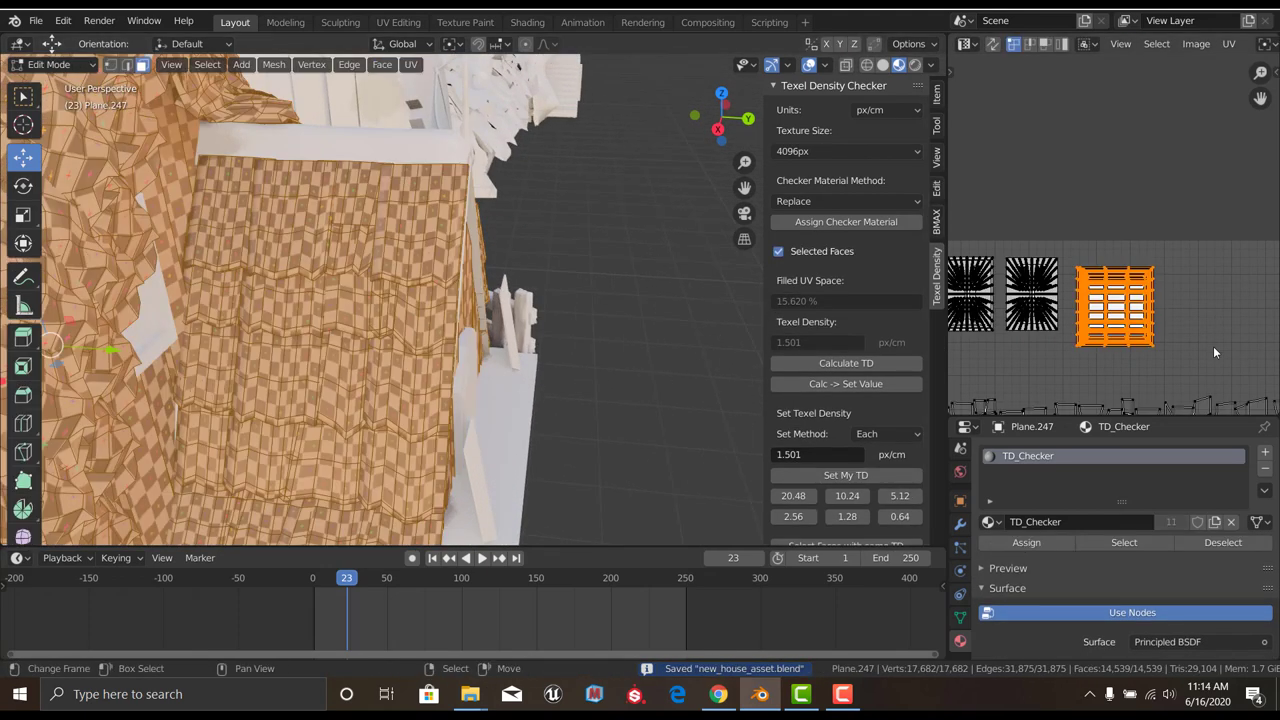
left_click_drag(1128, 338, 1162, 352)
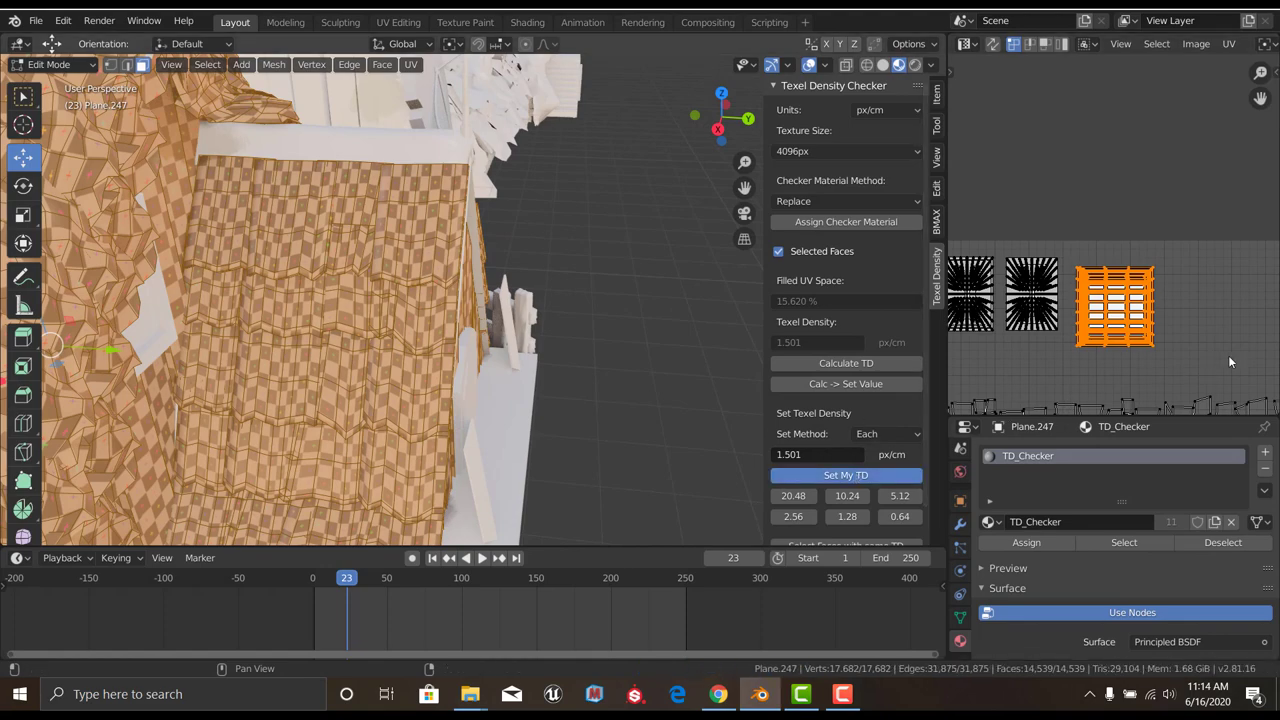
key("a")
scroll(1225, 372, "down", 3)
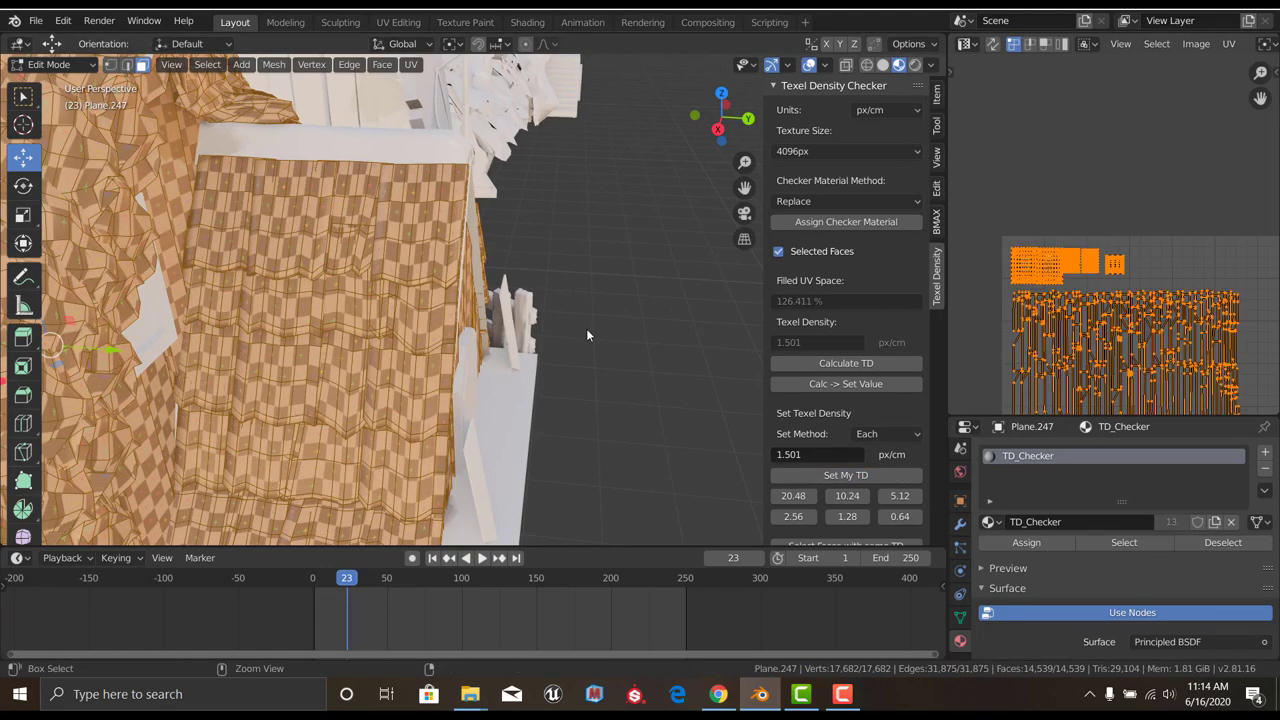
key("ctrl+z")
scroll(1090, 290, "up", 2)
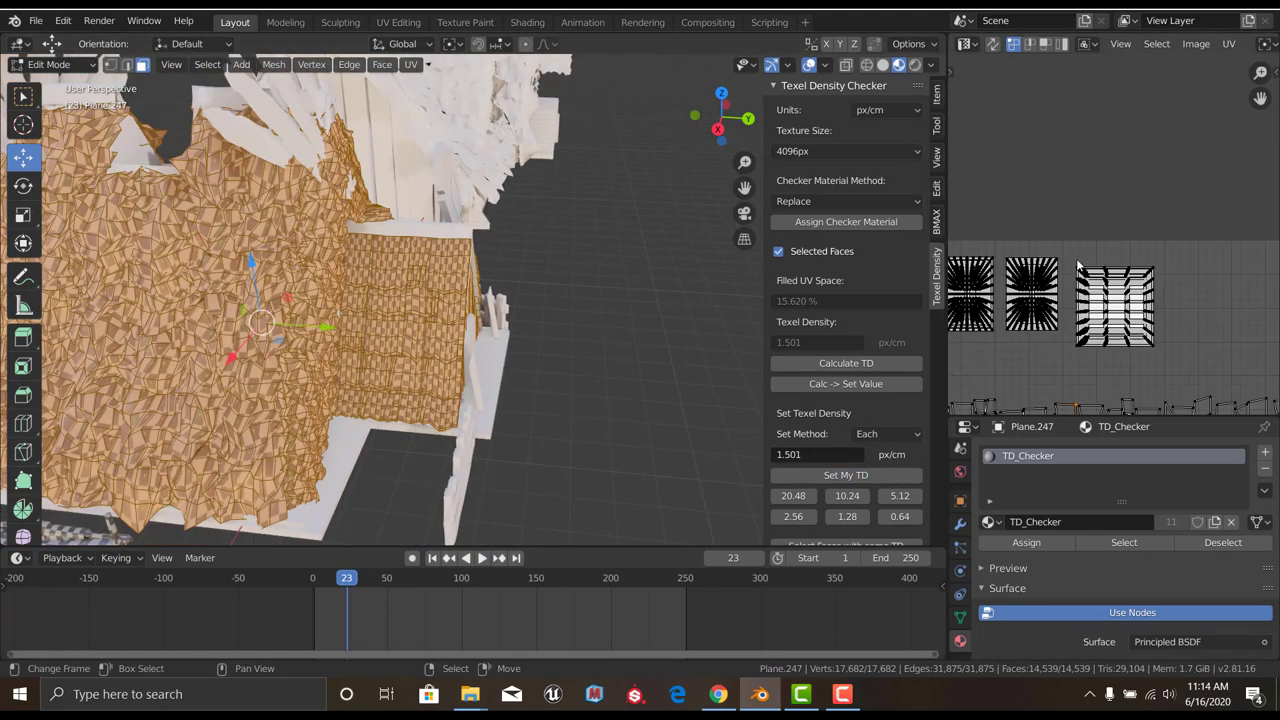
left_click_drag(1079, 264, 1118, 244)
left_click(1069, 236)
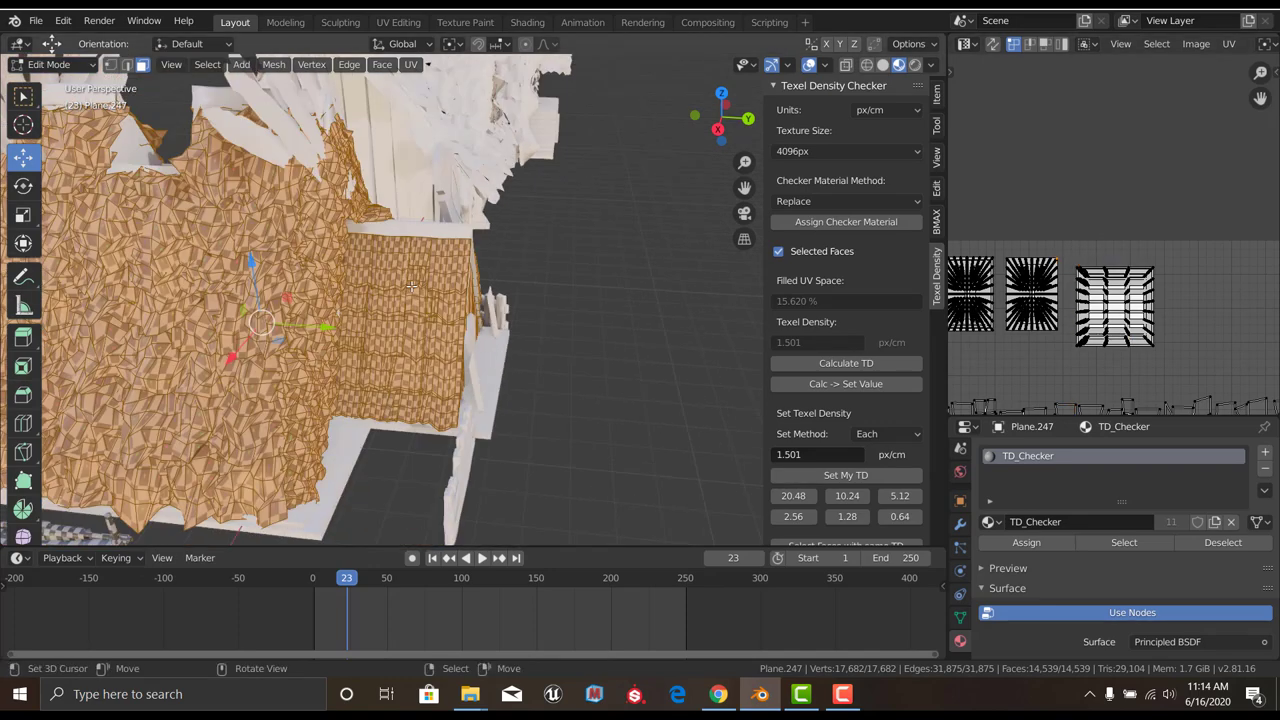
Shrink the thatch UV island, tuck it beside its neighbour, and return to Object Mode
left_click_drag(1184, 372, 1184, 368)
key("s")
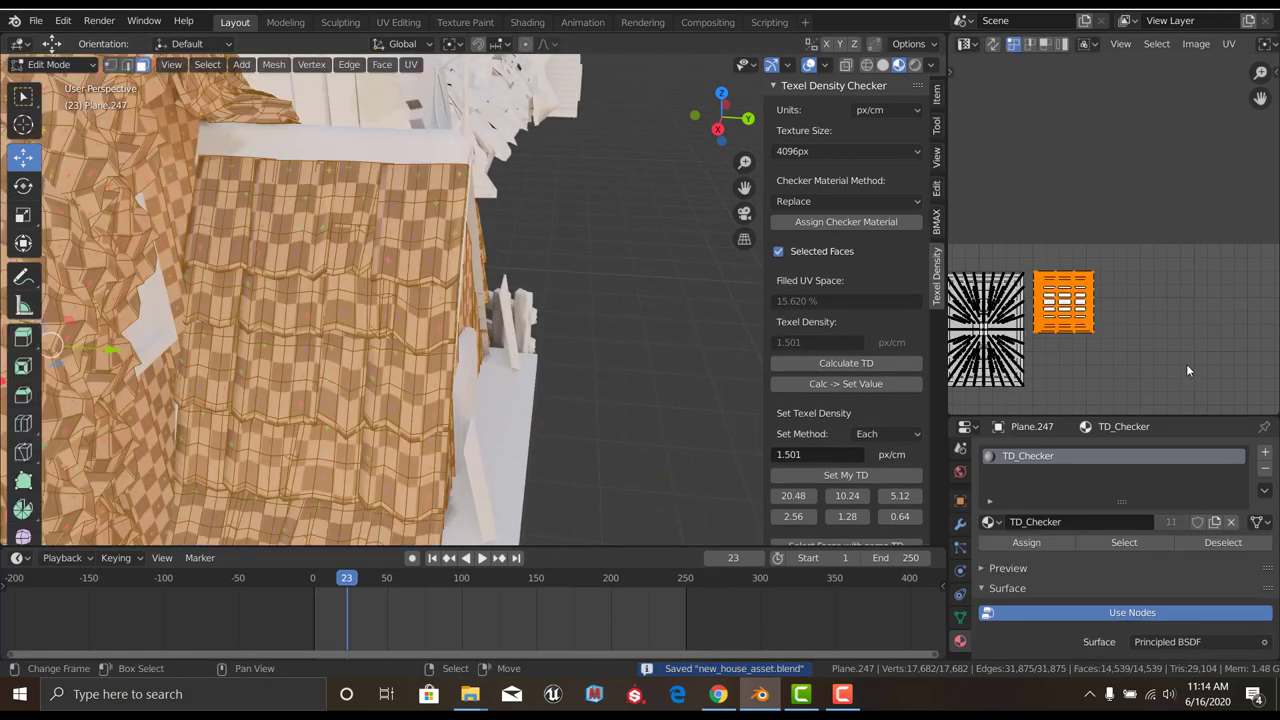
key("s")
left_click(1194, 352)
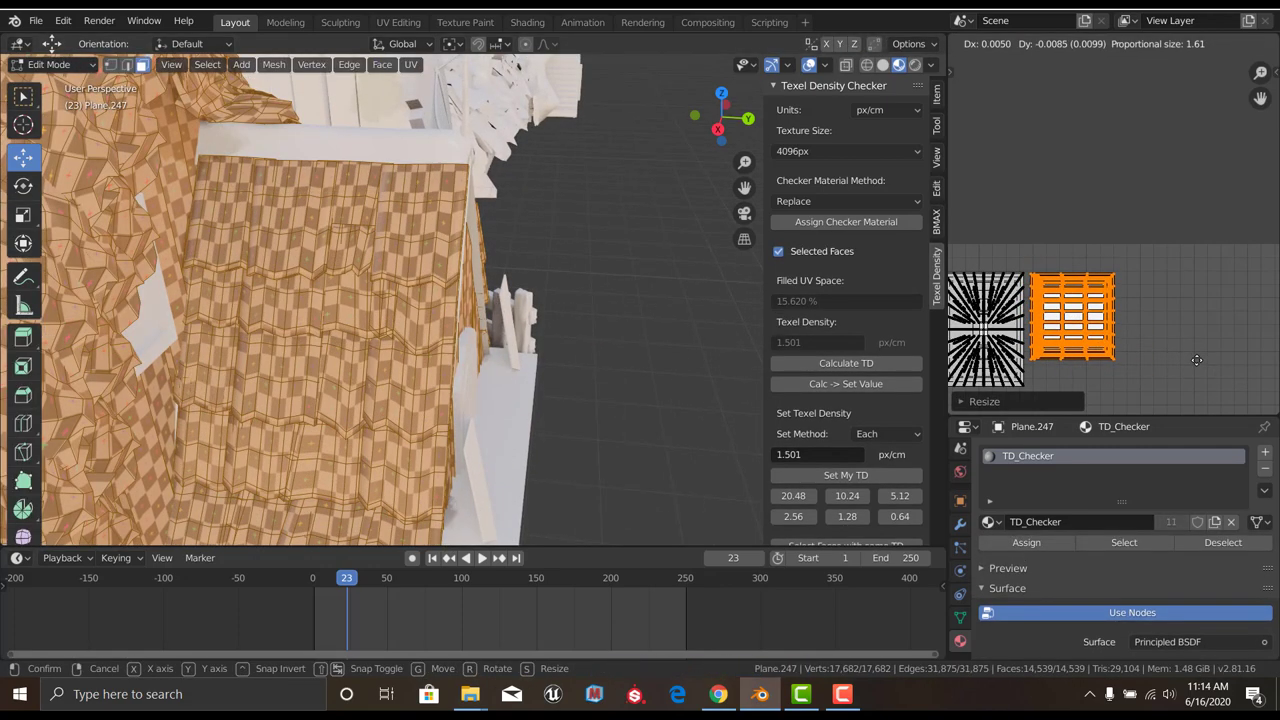
key("Tab")
scroll(521, 348, "down", 3)
scroll(458, 334, "down", 3)
scroll(517, 355, "up", 3)
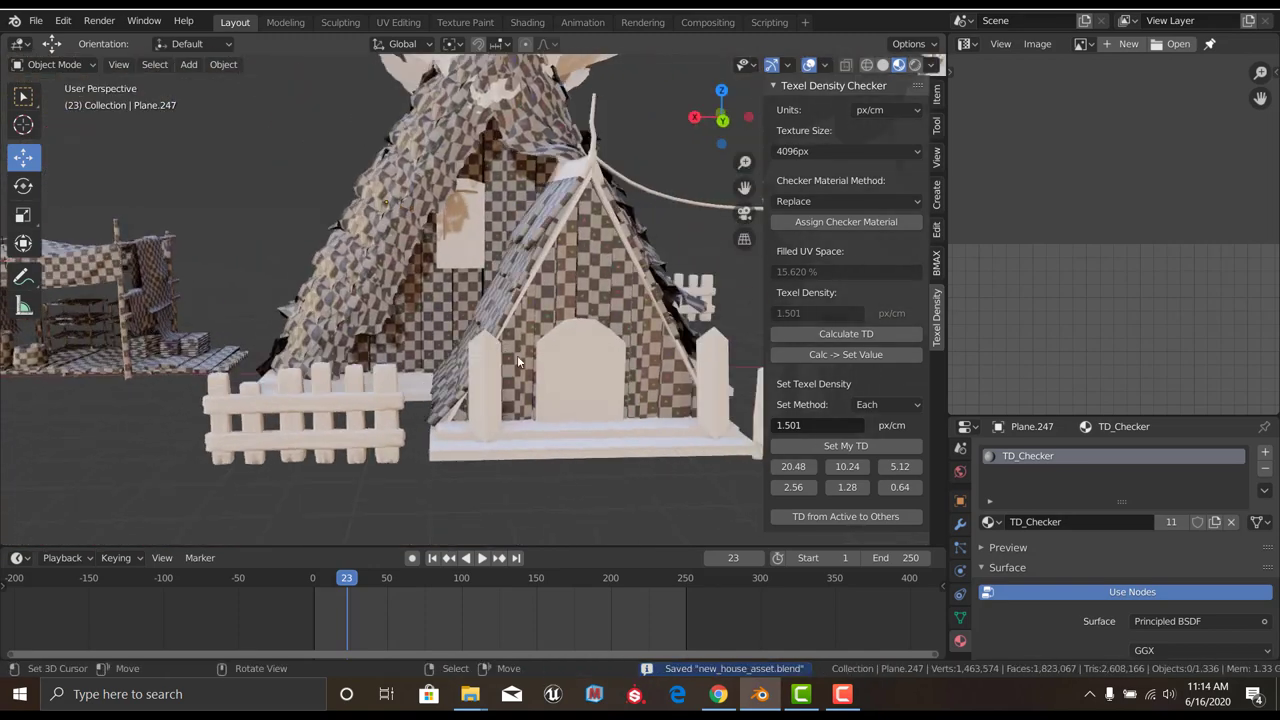
scroll(532, 280, "up", 3)
Select the base plank Cube.331 under the door and apply all its transforms
left_click(532, 280)
mouse_move(532, 280)
middle_mouse_down()
mouse_move(494, 353)
mouse_move(320, 318)
middle_mouse_up()
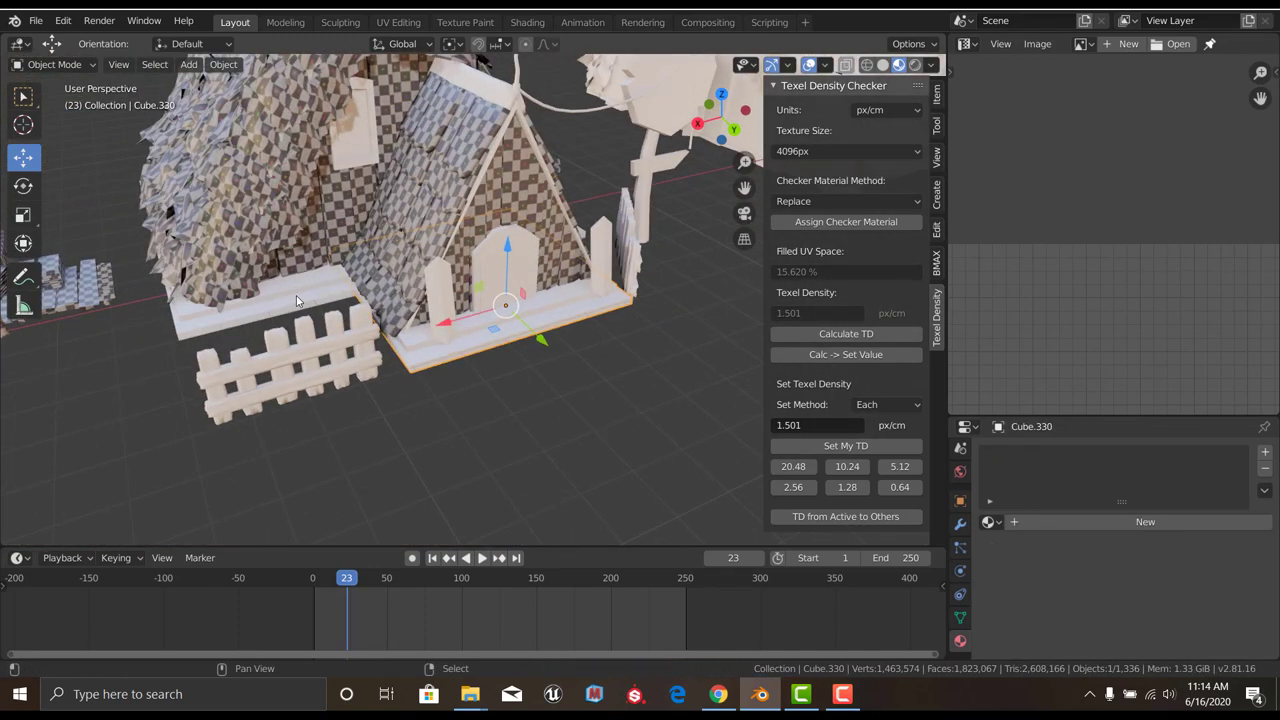
left_click(296, 300)
scroll(296, 300, "up", 2)
left_click(223, 64)
left_click(420, 200)
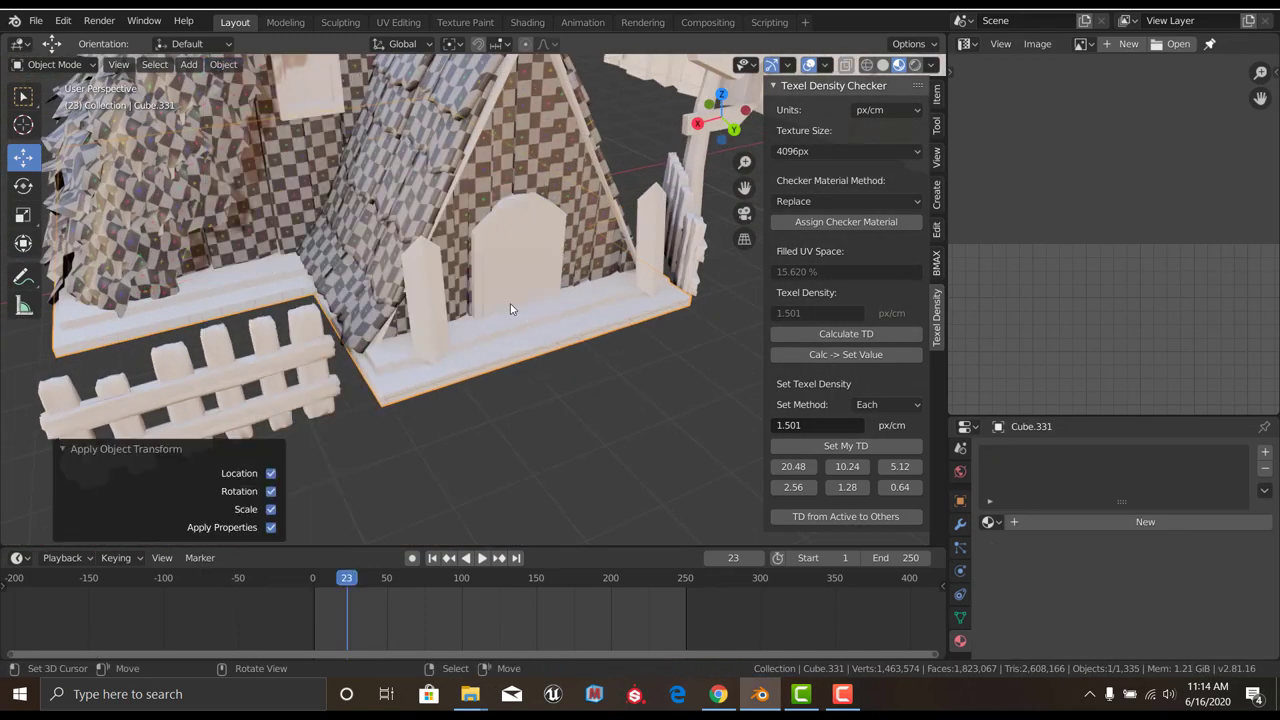
Unwrap the plank with Smart UV Project and save the house file
key("Tab")
key("u")
left_click(500, 177)
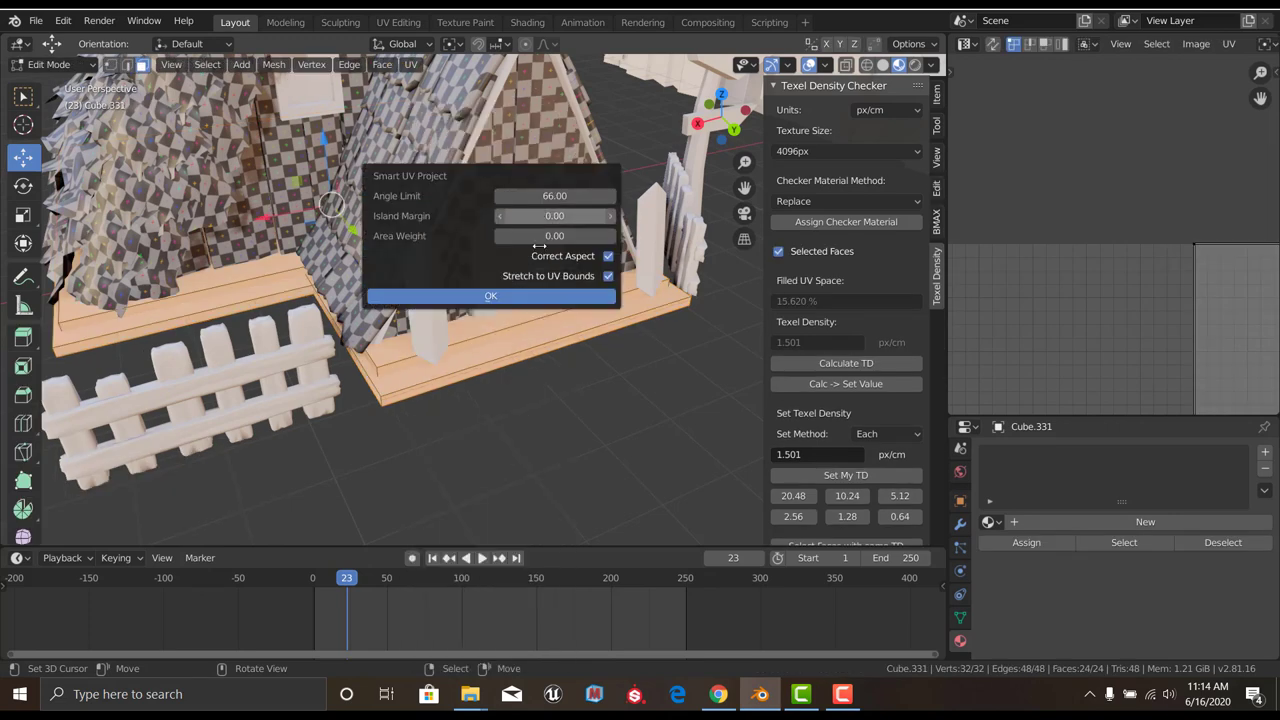
left_click(490, 296)
key("Tab")
key("ctrl+s")
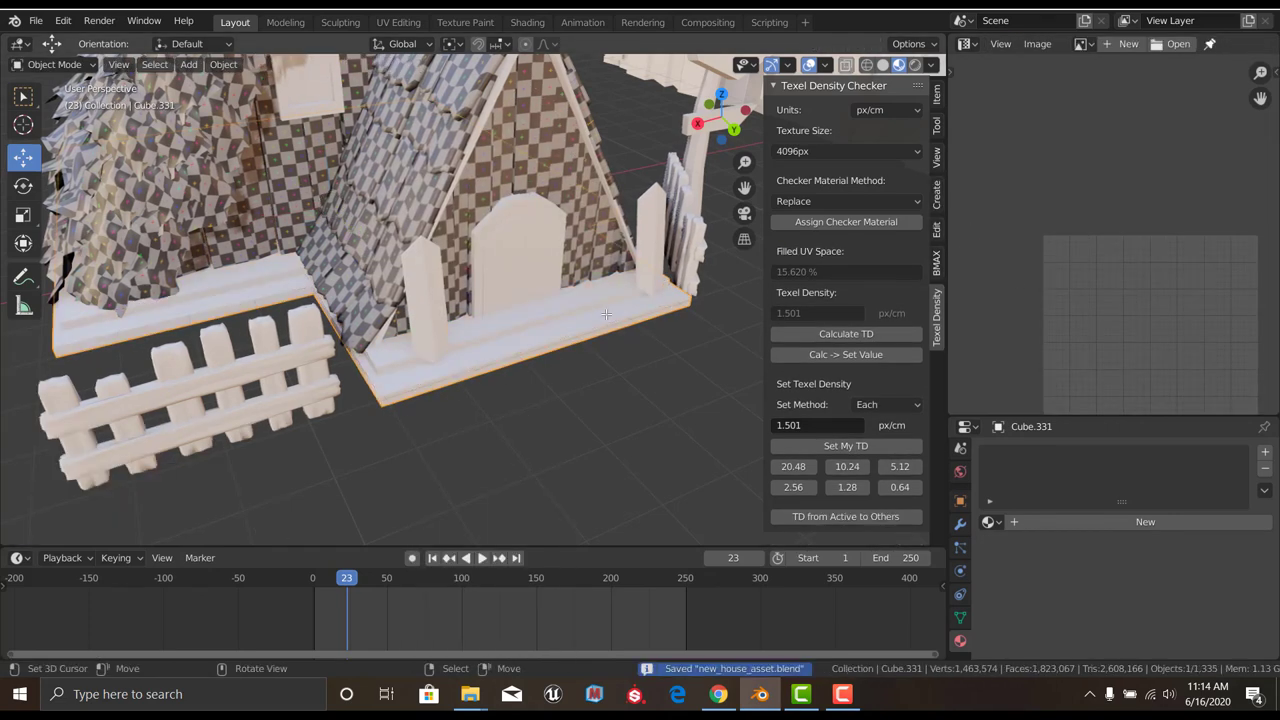
Shift the plank's UV islands left in the UV layout and exit Edit Mode
key("Tab")
left_click_drag(1110, 280, 1049, 332)
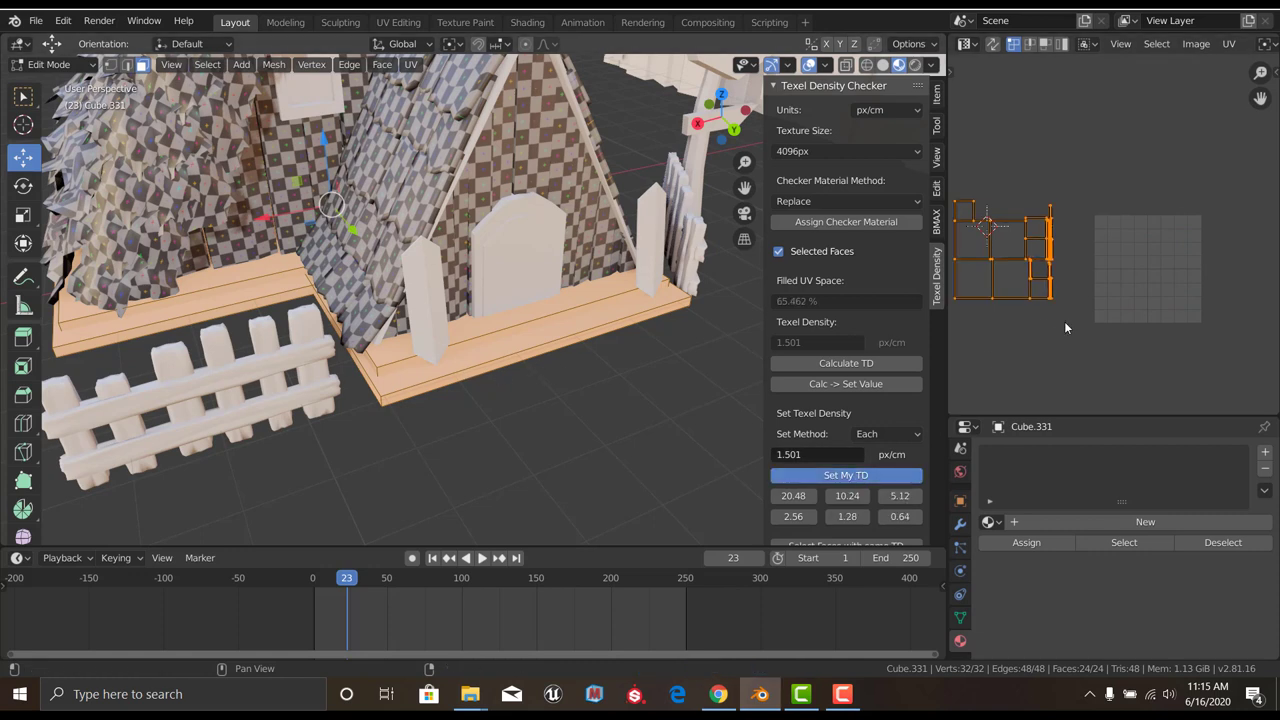
key("Tab")
key("Tab")
key("Tab")
Inspect the roof's UV islands in Edit Mode while orbiting around the house
left_click(433, 162)
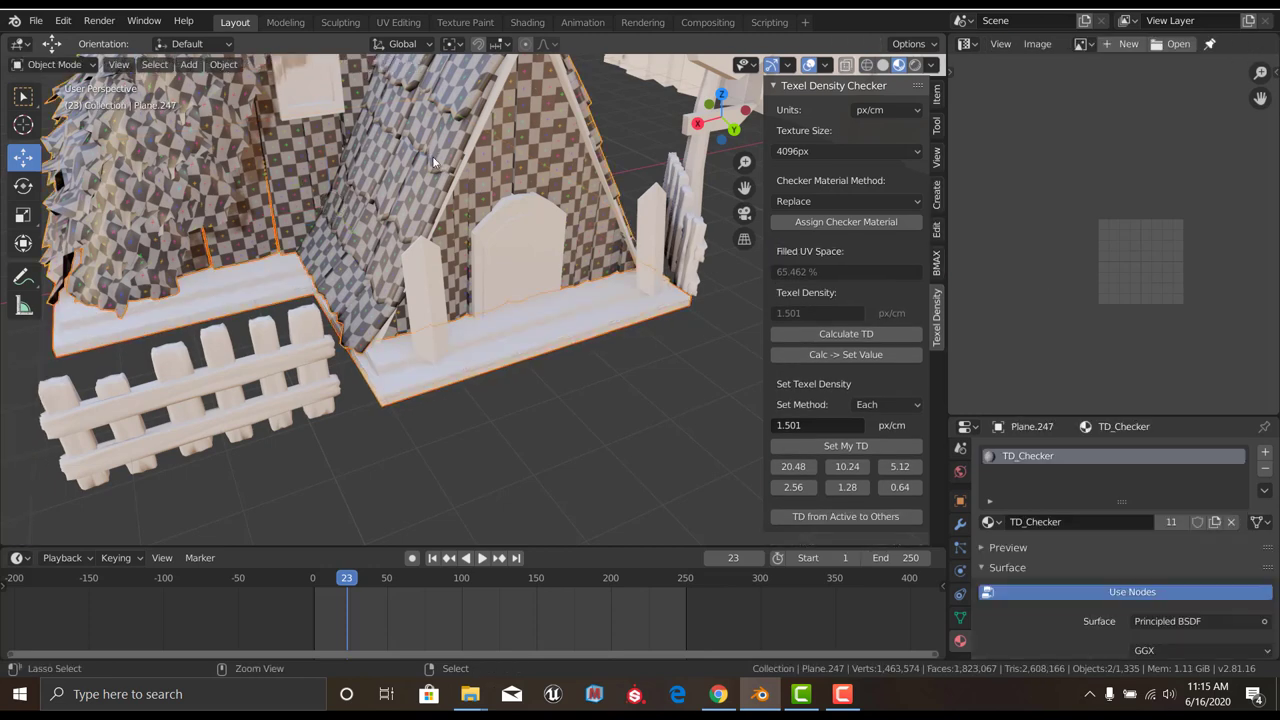
key("Tab")
left_click_drag(1089, 314, 1078, 323)
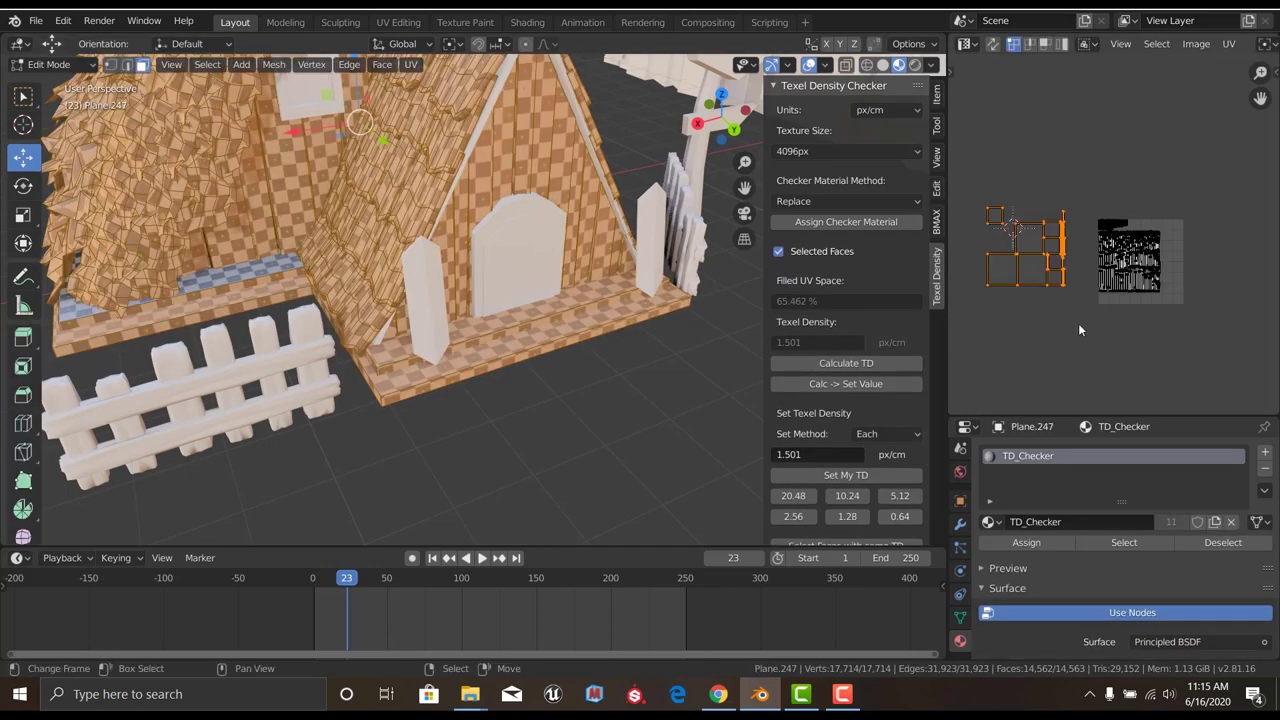
scroll(1078, 323, "up", 1)
key("Tab")
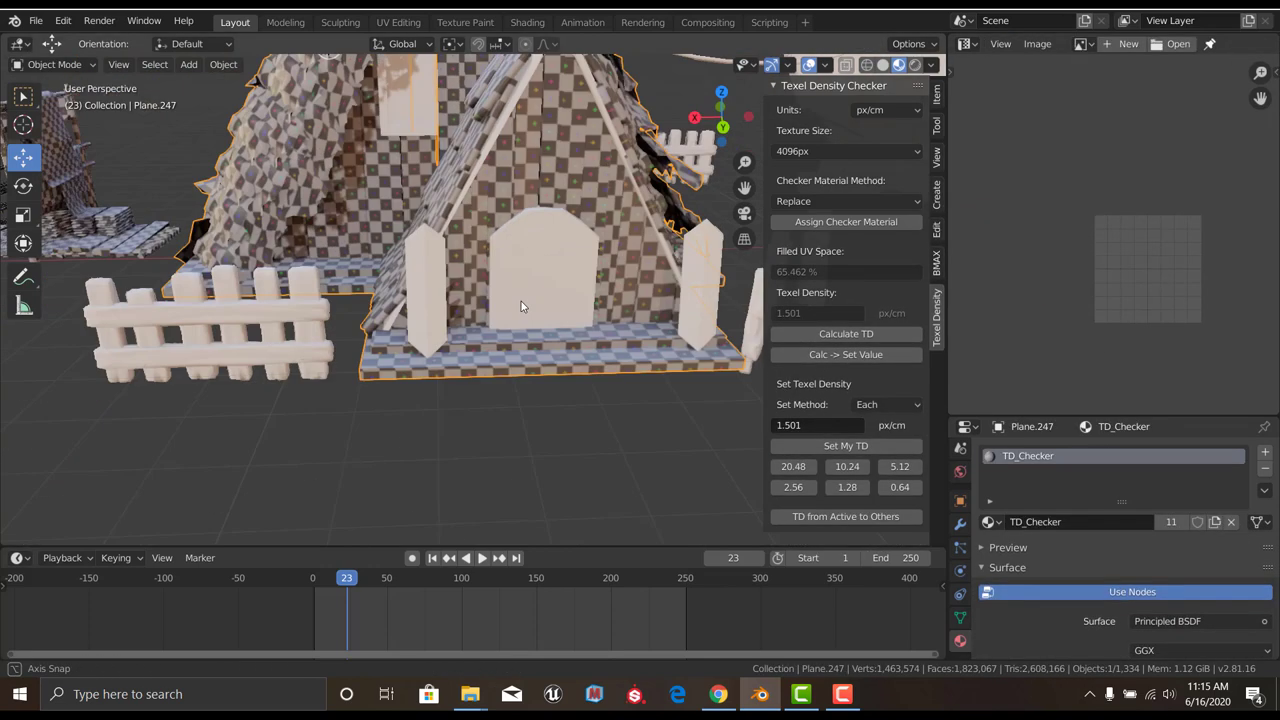
mouse_move(521, 301)
middle_mouse_down()
mouse_move(635, 317)
mouse_move(549, 287)
middle_mouse_up()
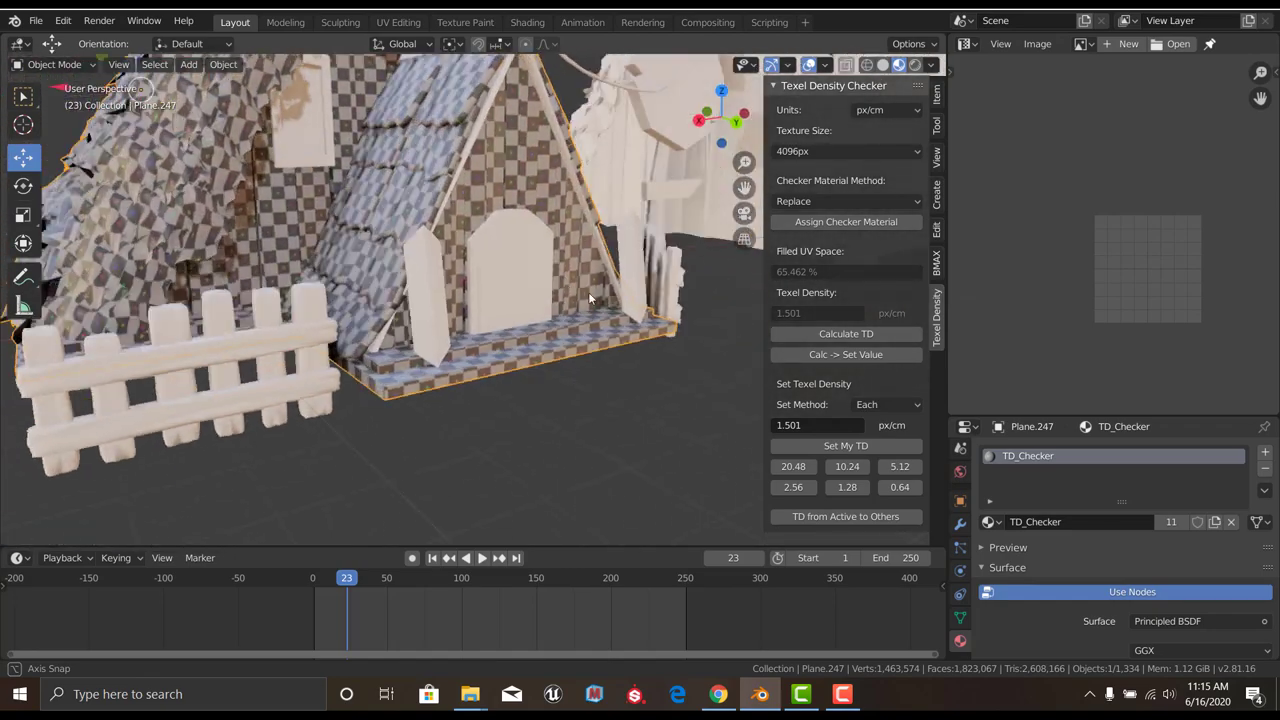
key("Tab")
left_click(1060, 334)
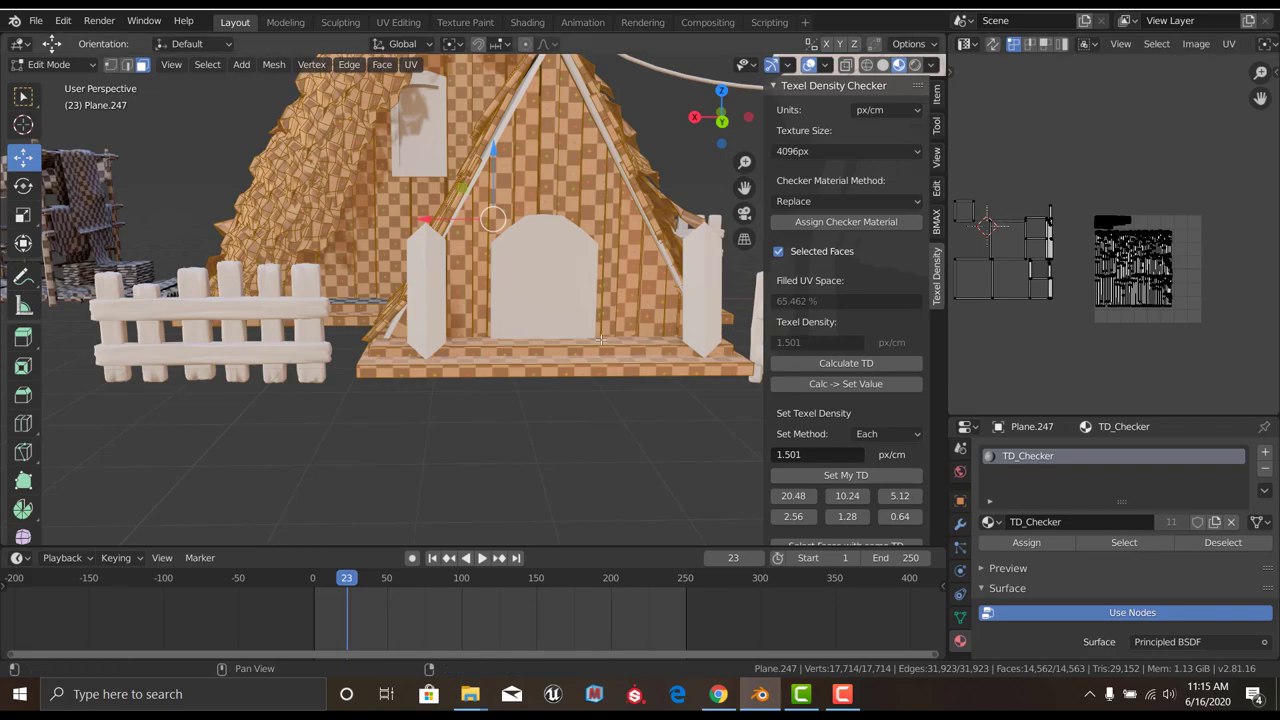
mouse_move(601, 340)
middle_mouse_down()
mouse_move(589, 383)
mouse_move(503, 389)
mouse_move(506, 438)
mouse_move(500, 357)
middle_mouse_up()
key("Tab")
key("Tab")
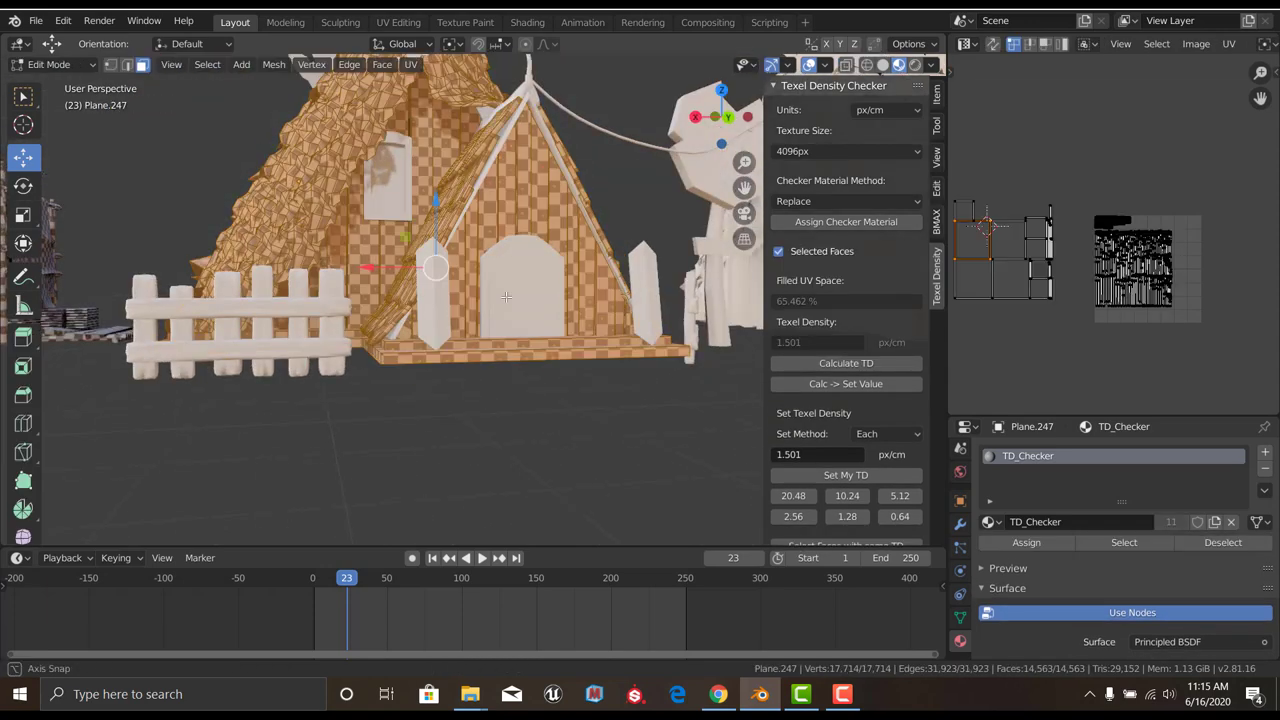
key("Tab")
key("Tab")
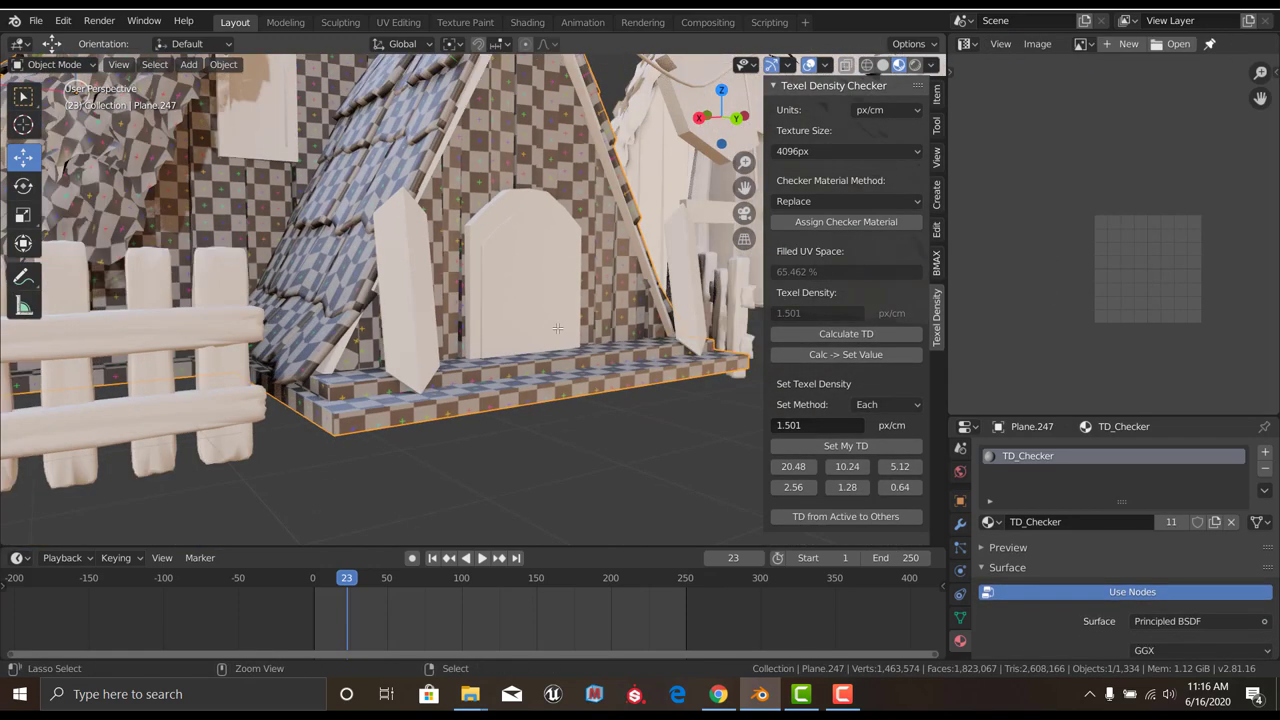
Toggle Edit Mode repeatedly to check the roof and plank unwraps
key("Tab")
key("Tab")
key("Tab")
key("Tab")
key("Tab")
key("Tab")
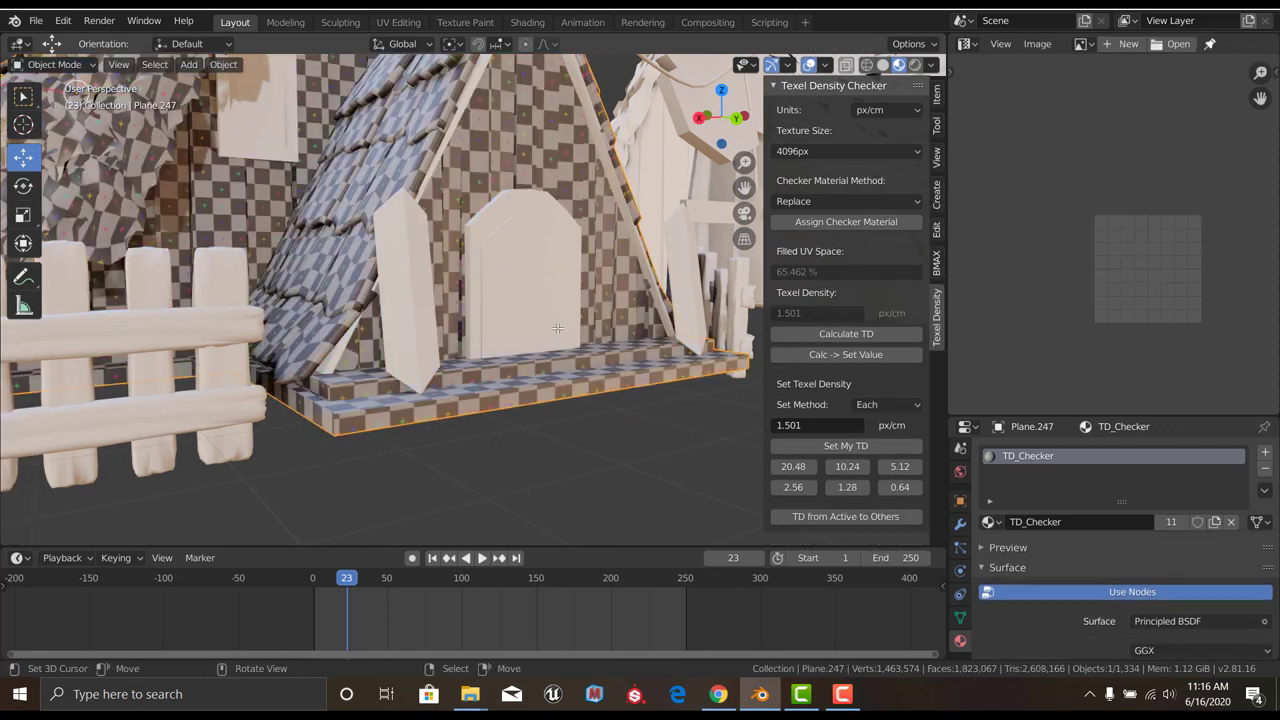
key("Tab")
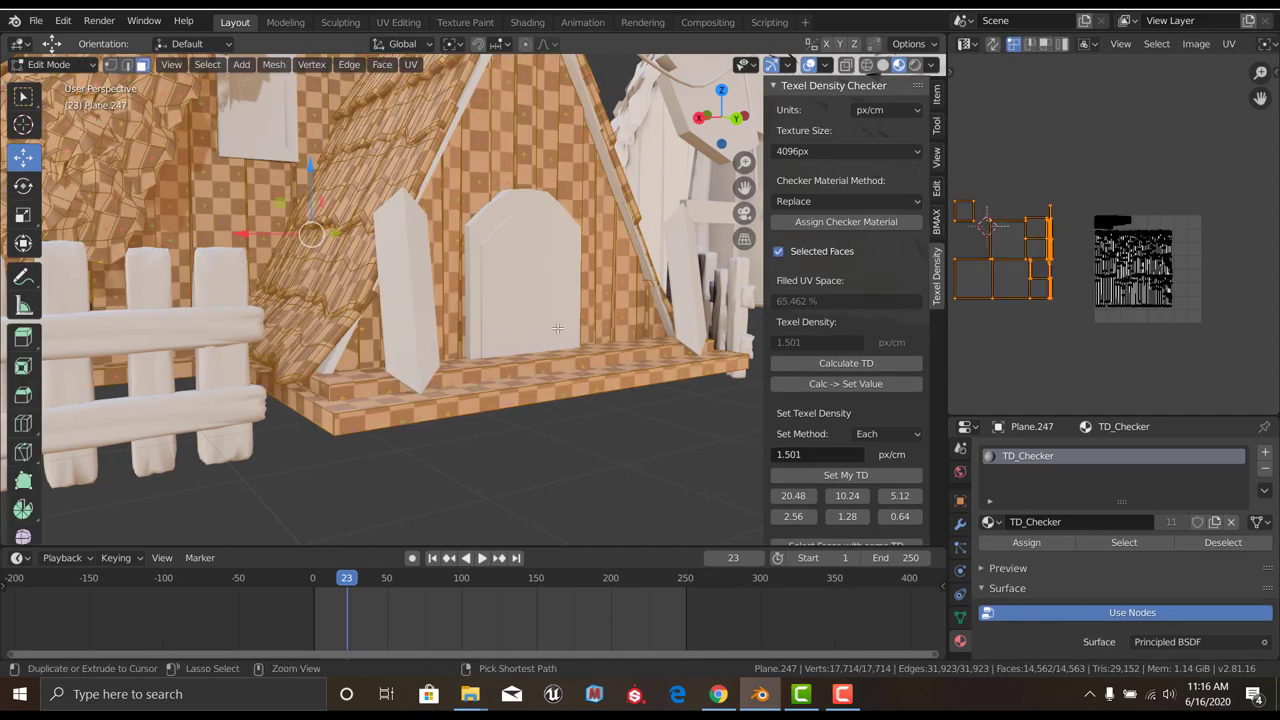
key("Tab")
key("Tab")
scroll(558, 313, "down", 3)
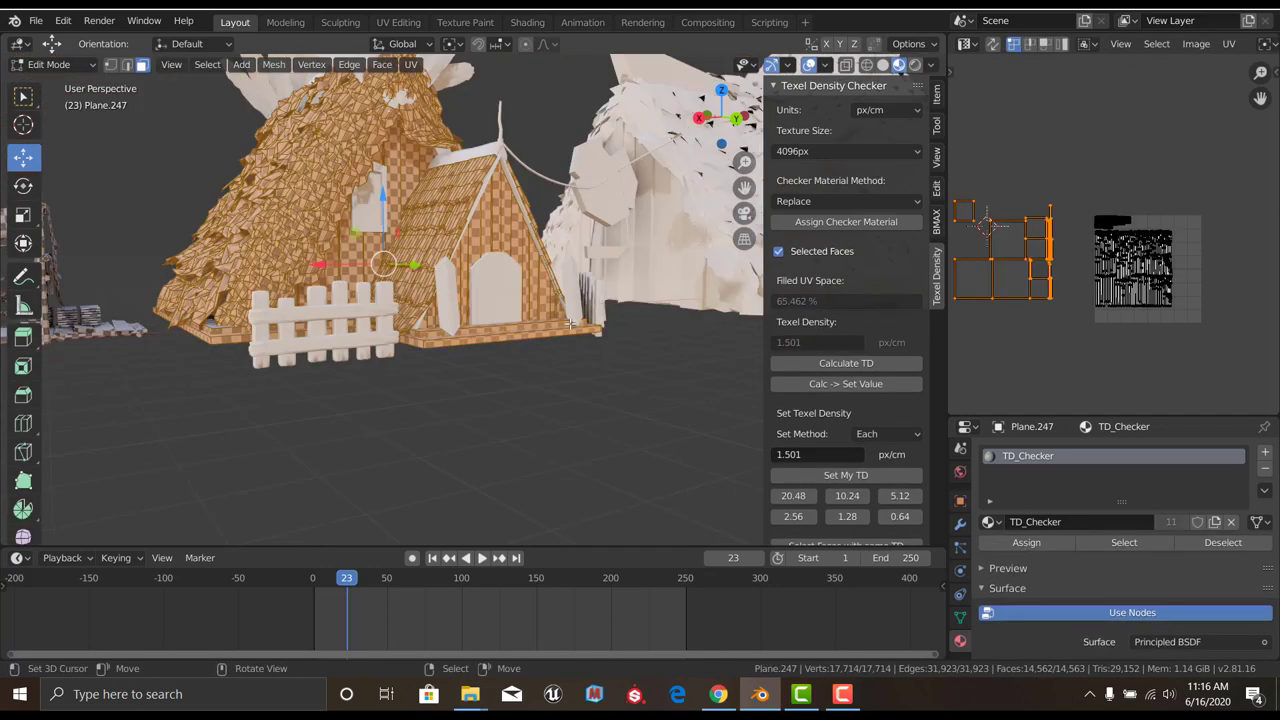
scroll(569, 323, "up", 2)
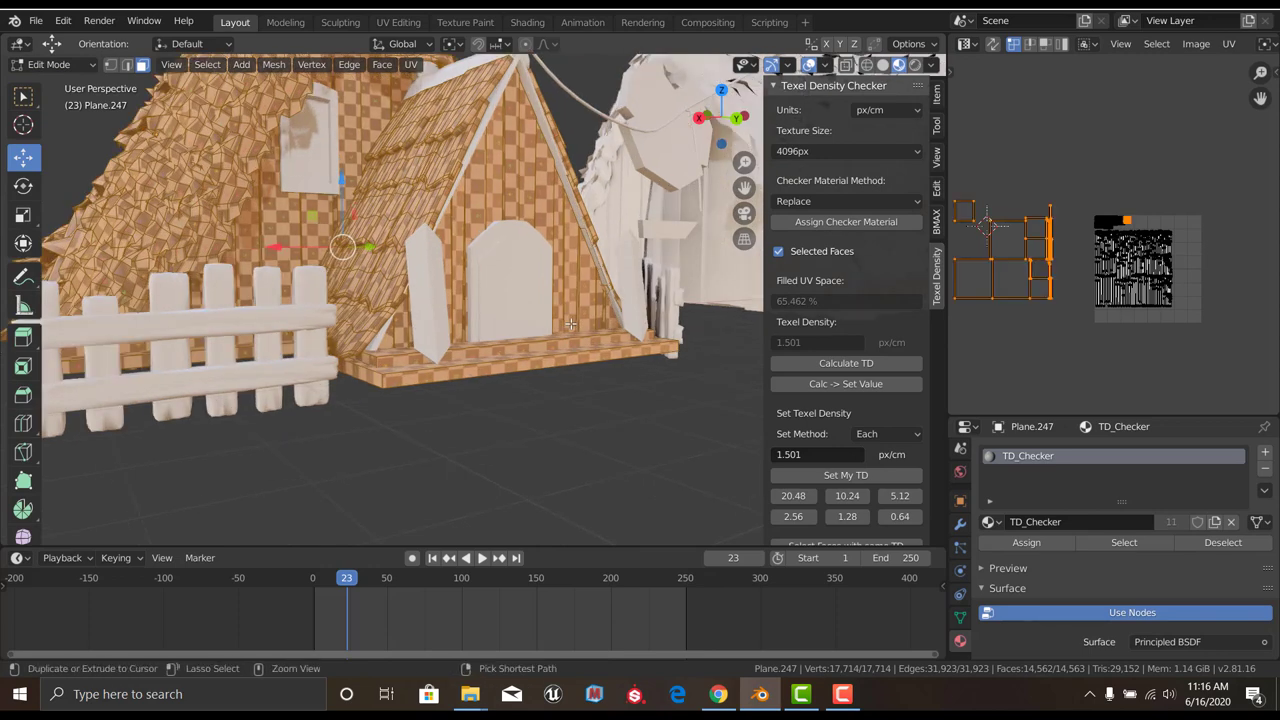
key("Tab")
scroll(569, 323, "down", 3)
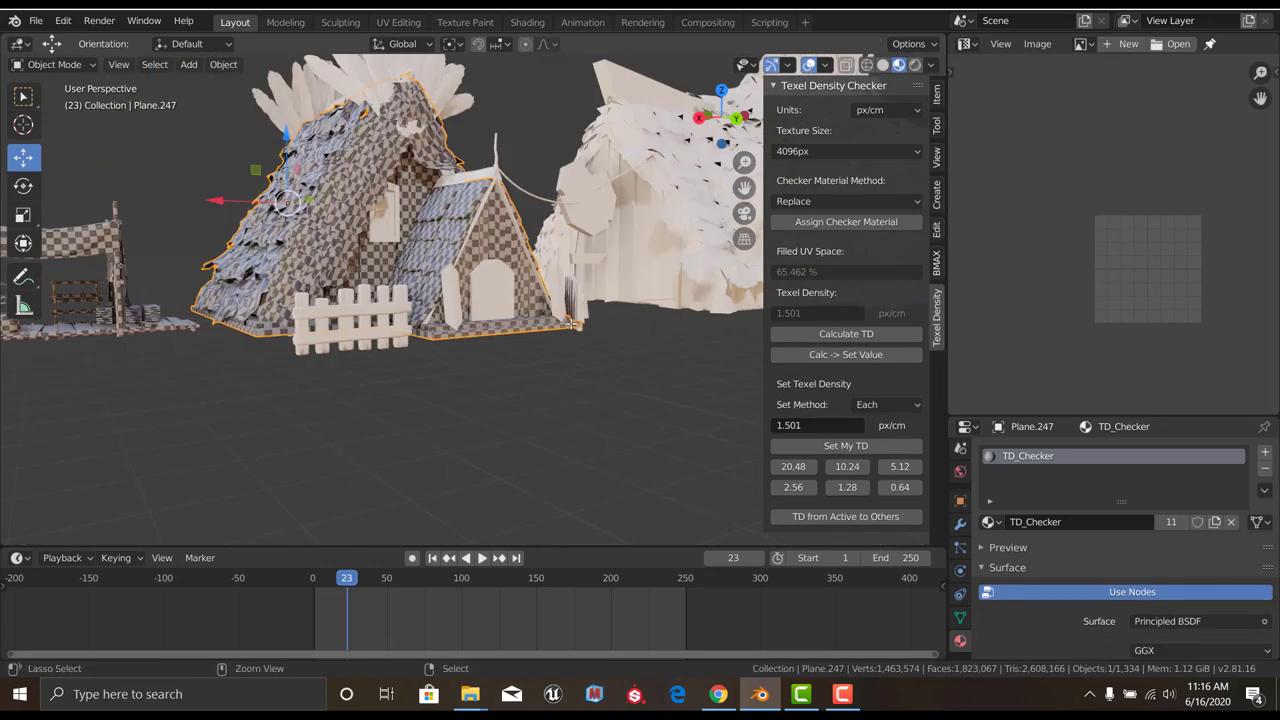
scroll(572, 323, "up", 3)
Check the base plank's UVs from beneath the house, then open fence post Plane.253 in Edit Mode
key("Tab")
key("Tab")
left_click(511, 318)
key("Tab")
mouse_move(511, 318)
middle_mouse_down()
mouse_move(486, 388)
mouse_move(455, 372)
mouse_move(501, 271)
middle_mouse_up()
key("Tab")
scroll(455, 372, "down", 3)
scroll(458, 372, "up", 4)
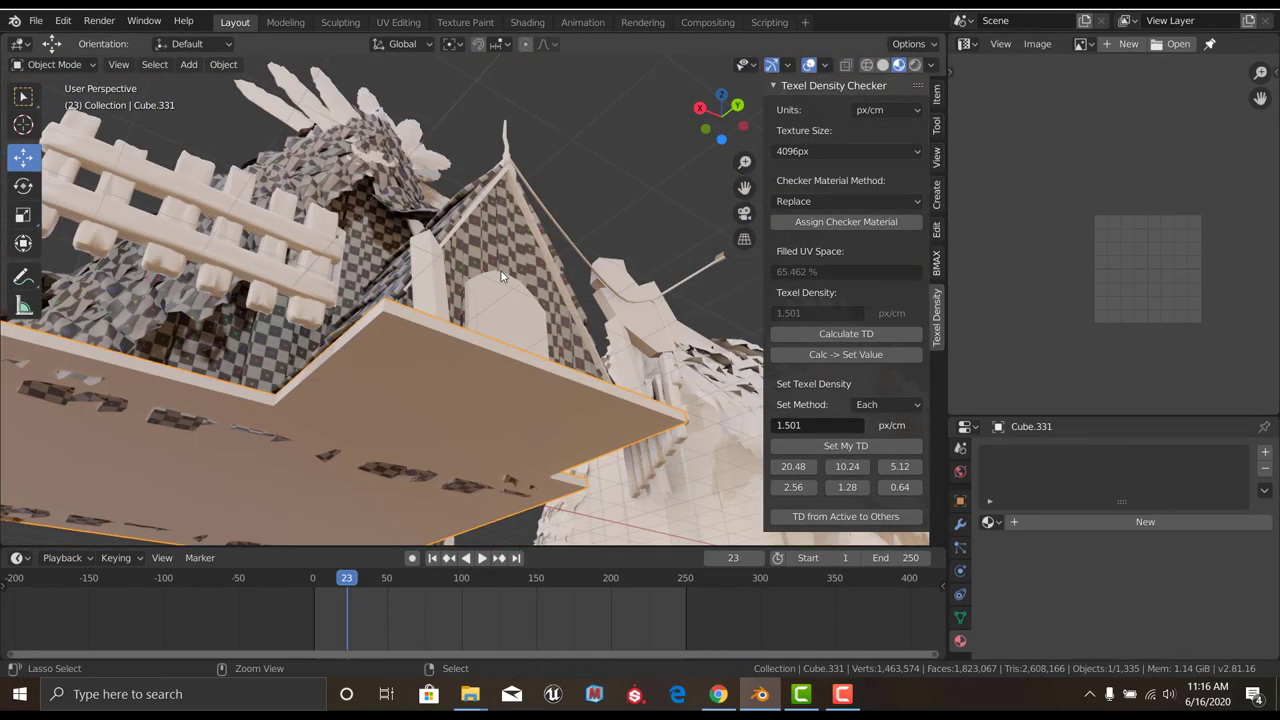
scroll(351, 341, "down", 4)
scroll(443, 346, "up", 4)
left_click(458, 295)
key("Tab")
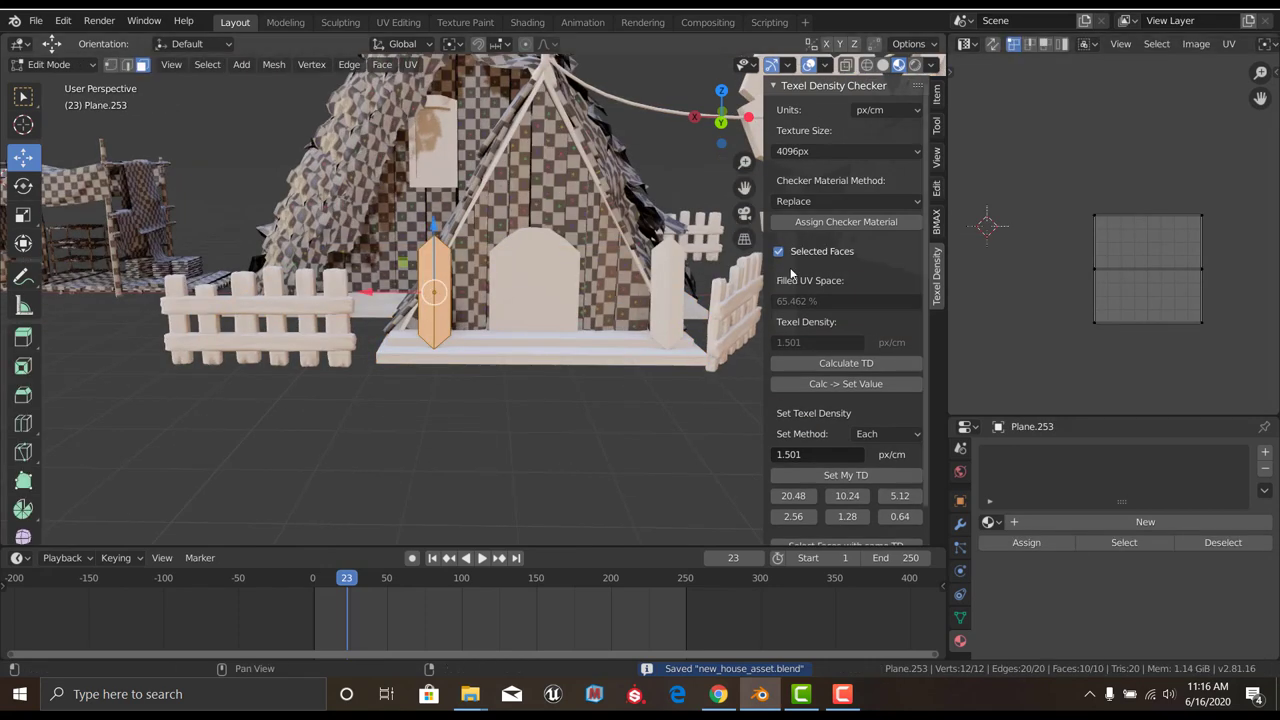
Collapse the Texel Density panel and Smart UV Project the plank beside the door
left_click(790, 85)
scroll(477, 273, "up", 2)
key("u")
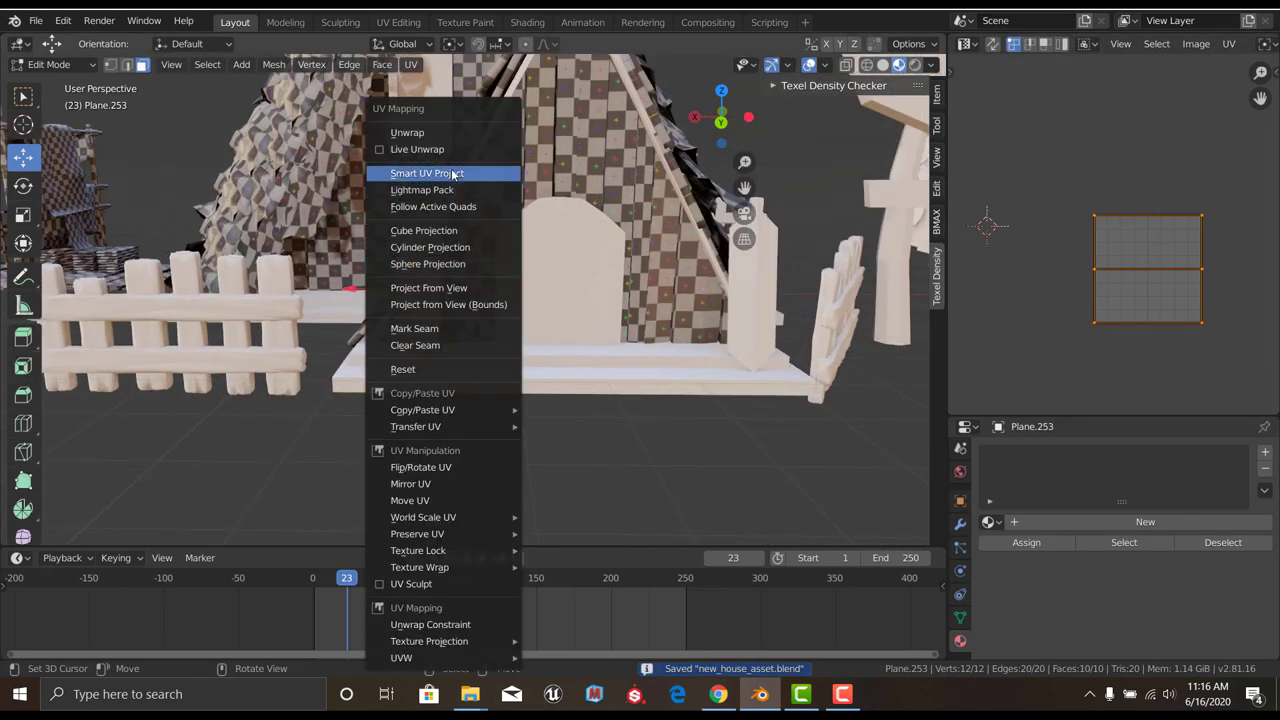
left_click(462, 172)
left_click(455, 285)
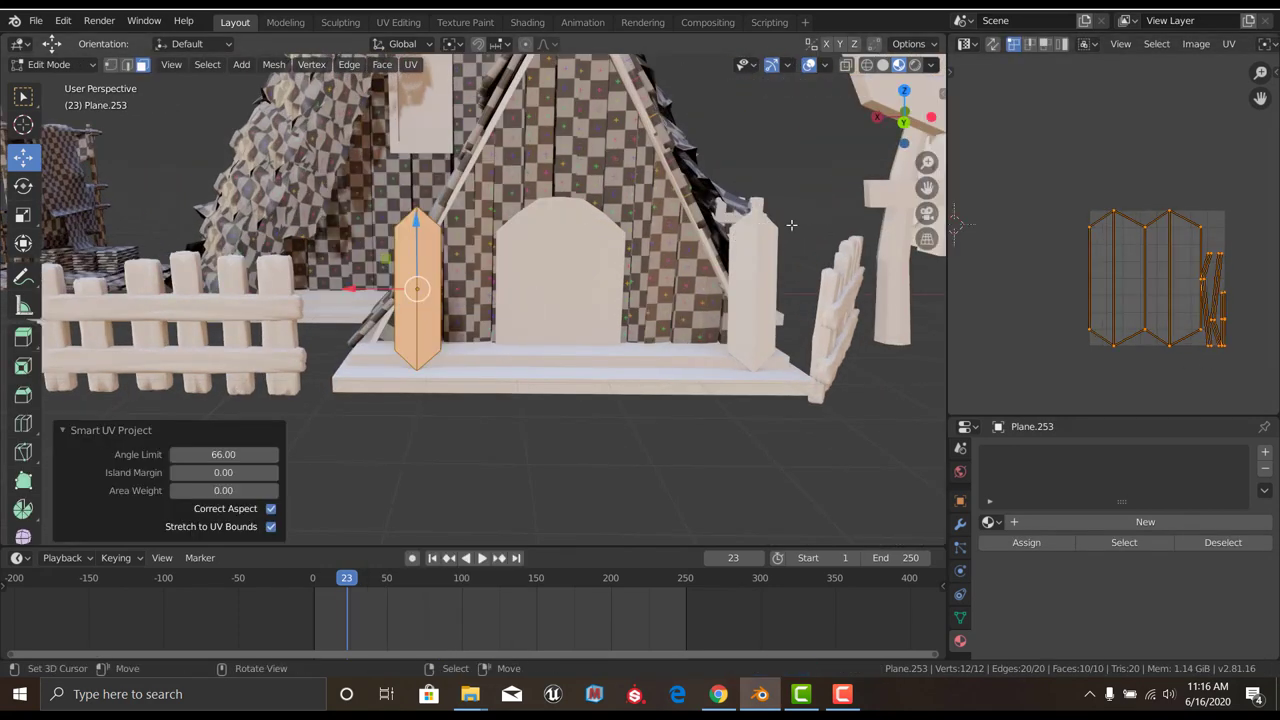
Copy the plank's UVMap and paste it onto its matching twin plank
left_click(937, 157)
left_click(937, 188)
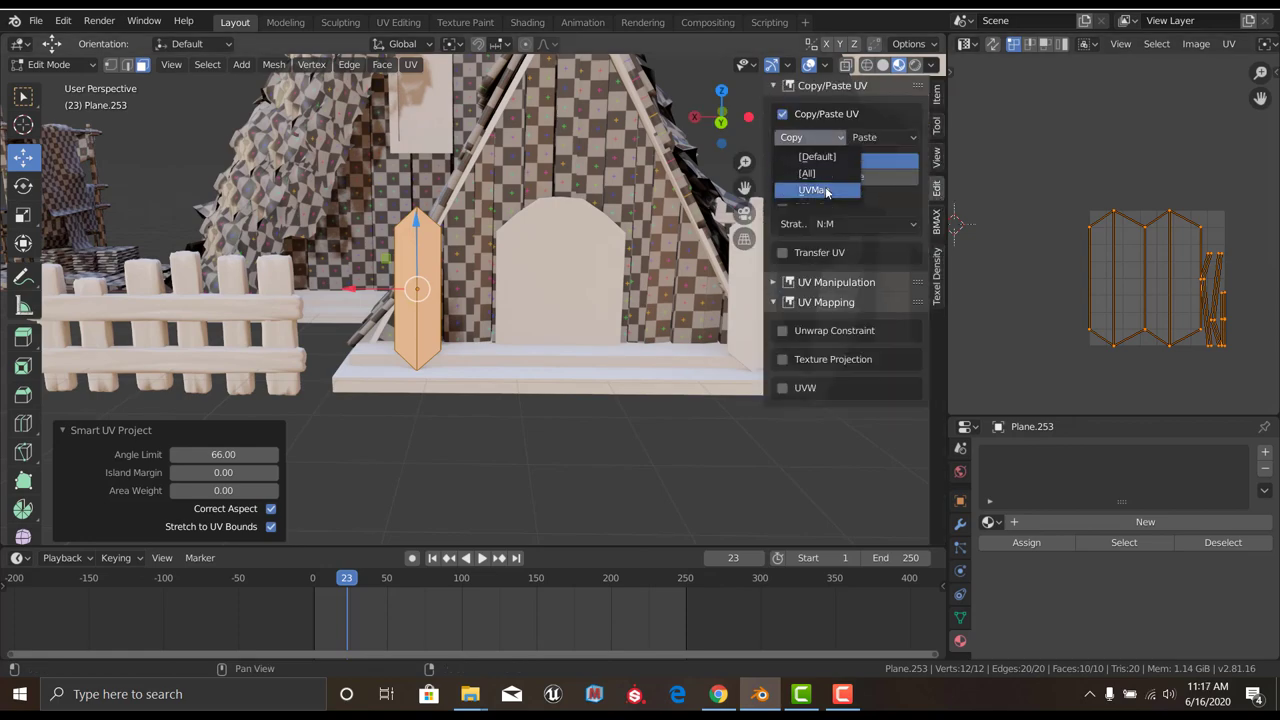
left_click(826, 190)
key("Tab")
left_click(880, 110)
left_click(880, 171)
scroll(538, 222, "down", 3)
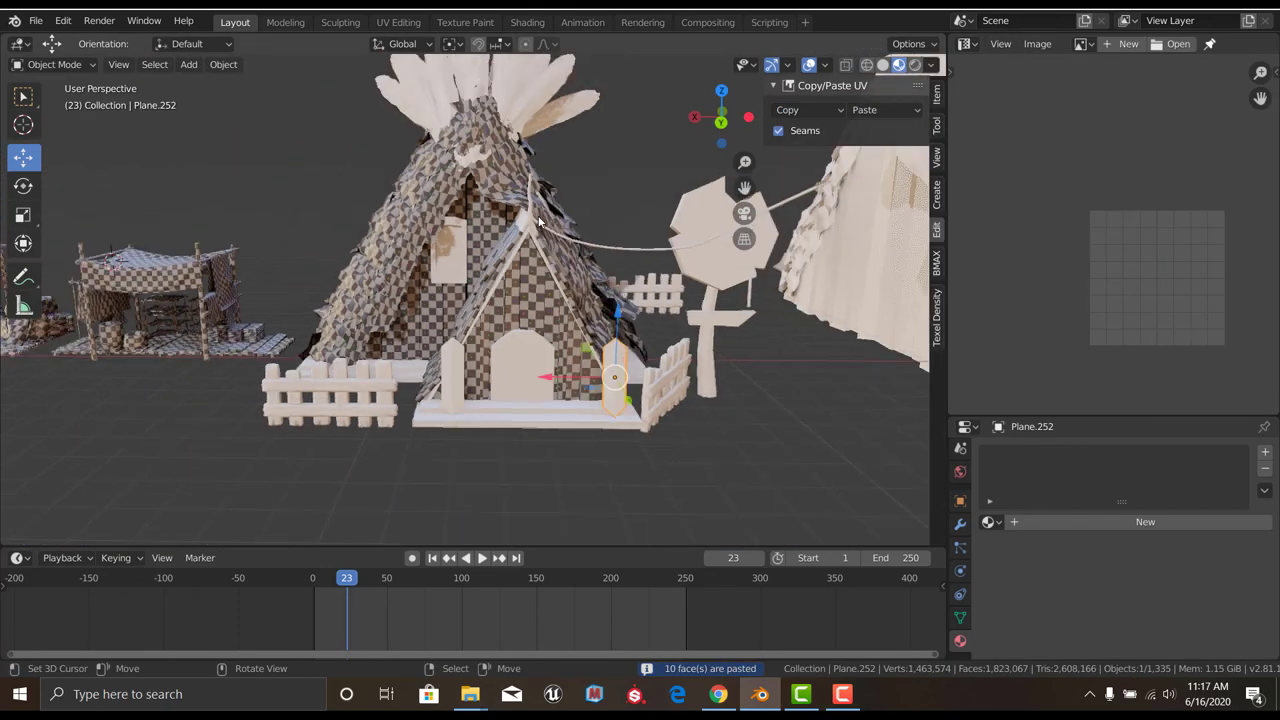
scroll(538, 222, "up", 3)
middle_click_drag(576, 254, 519, 281)
Expand the Texel Density settings and enter Edit Mode on the main house mesh
key("Tab")
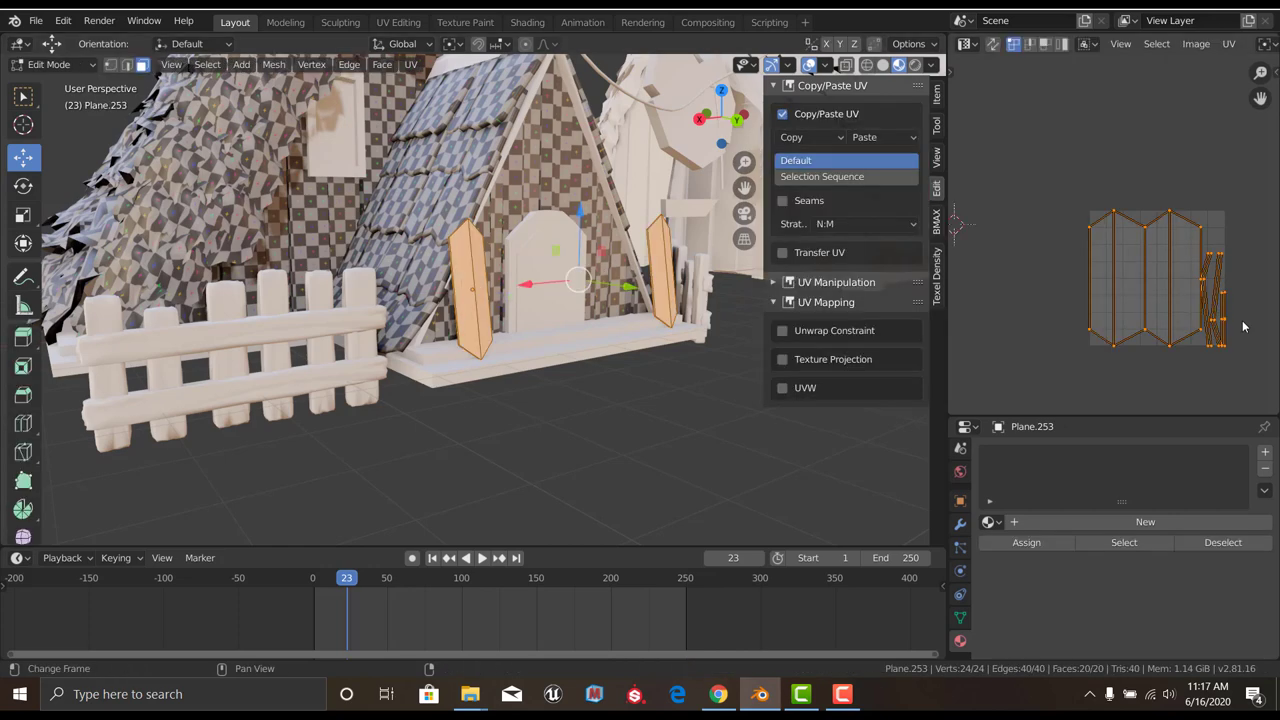
left_click(937, 278)
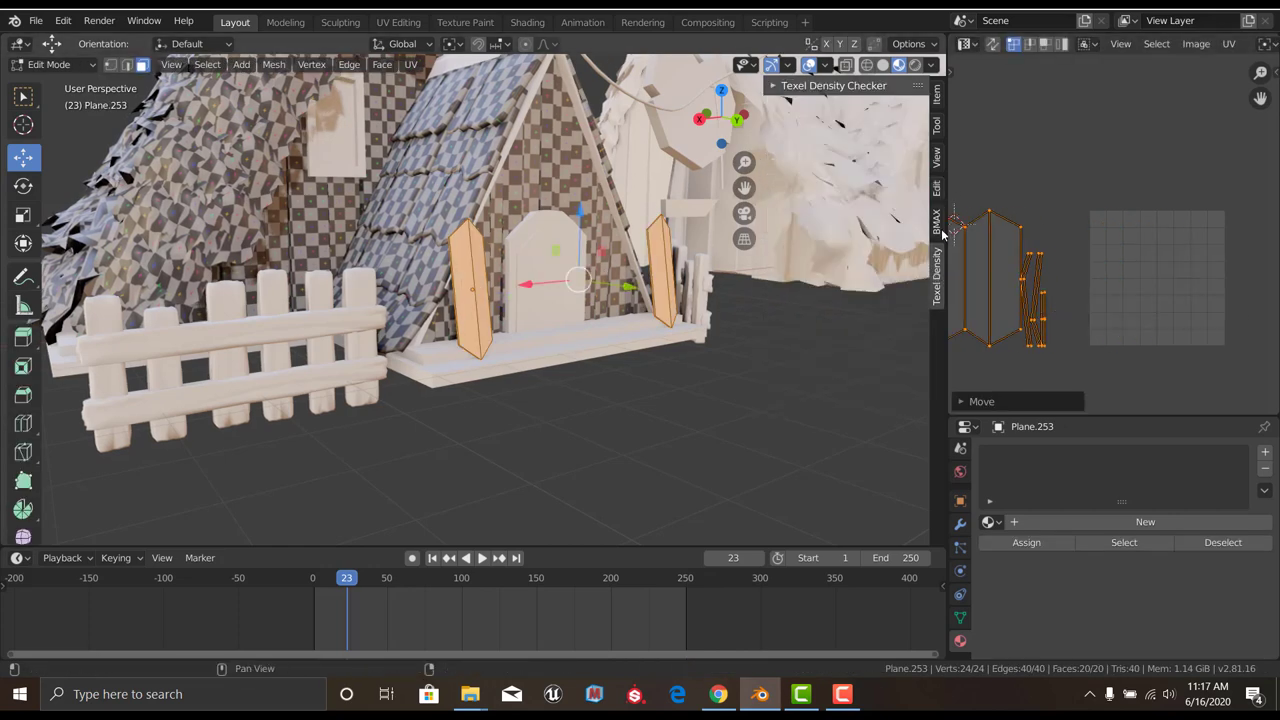
left_click(779, 86)
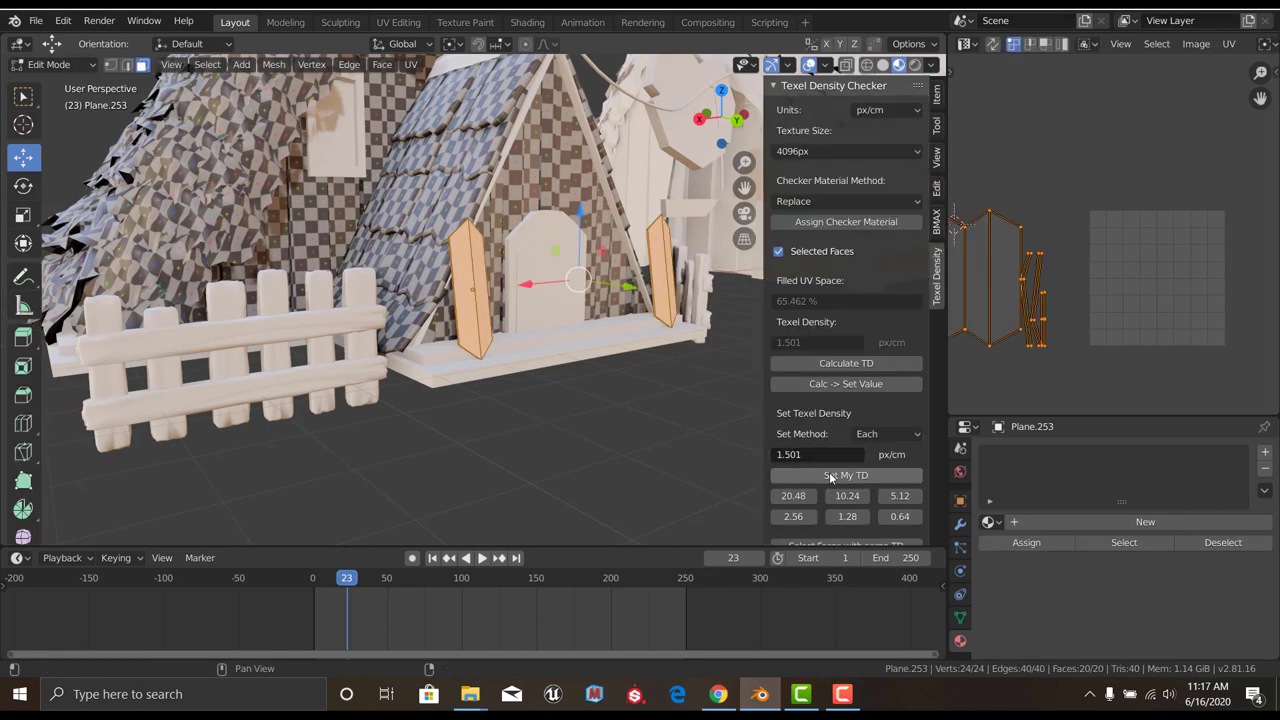
key("Tab")
left_click(493, 252)
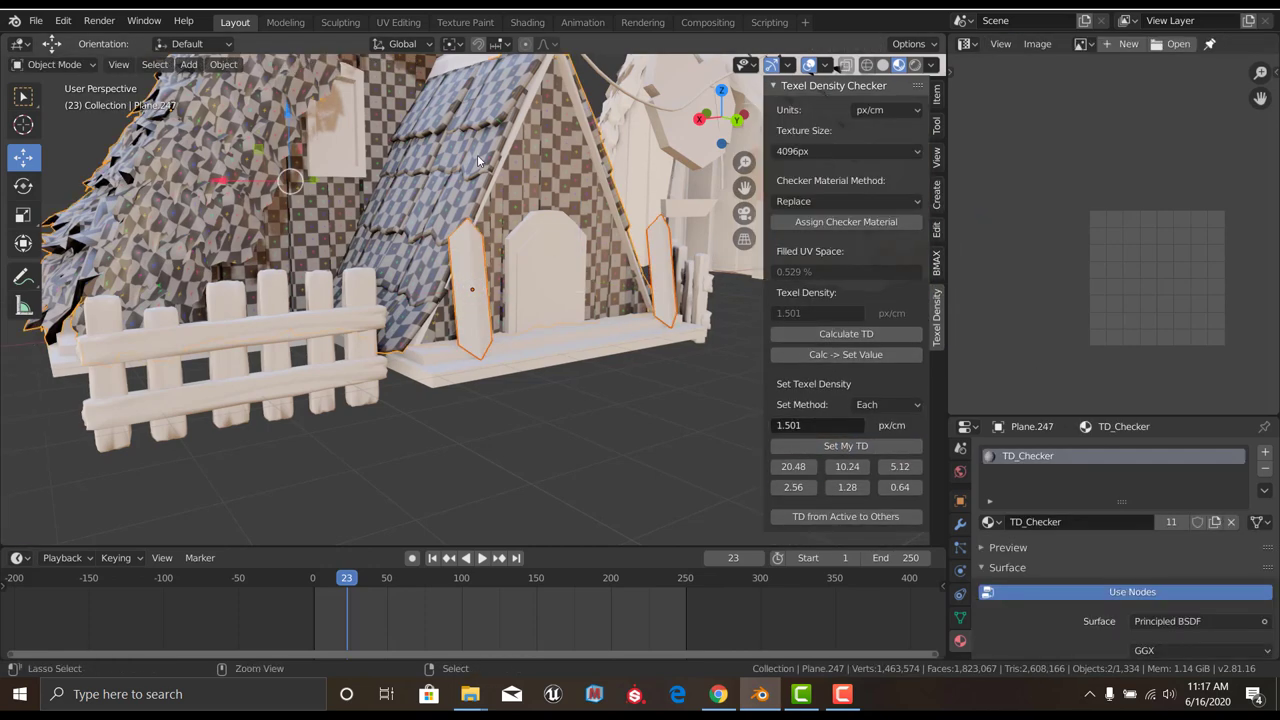
key("Tab")
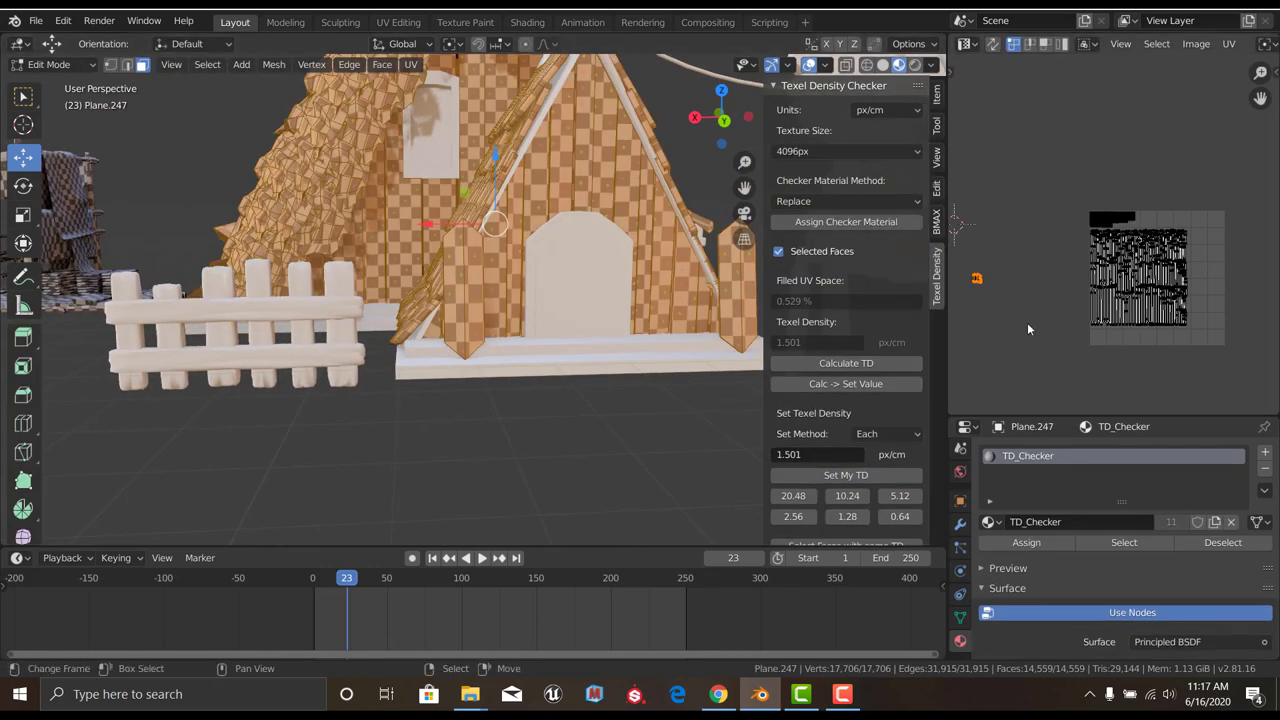
Move the plank UV islands into the house's UV layout and save the blend file
key("g")
scroll(1027, 322, "up", 3)
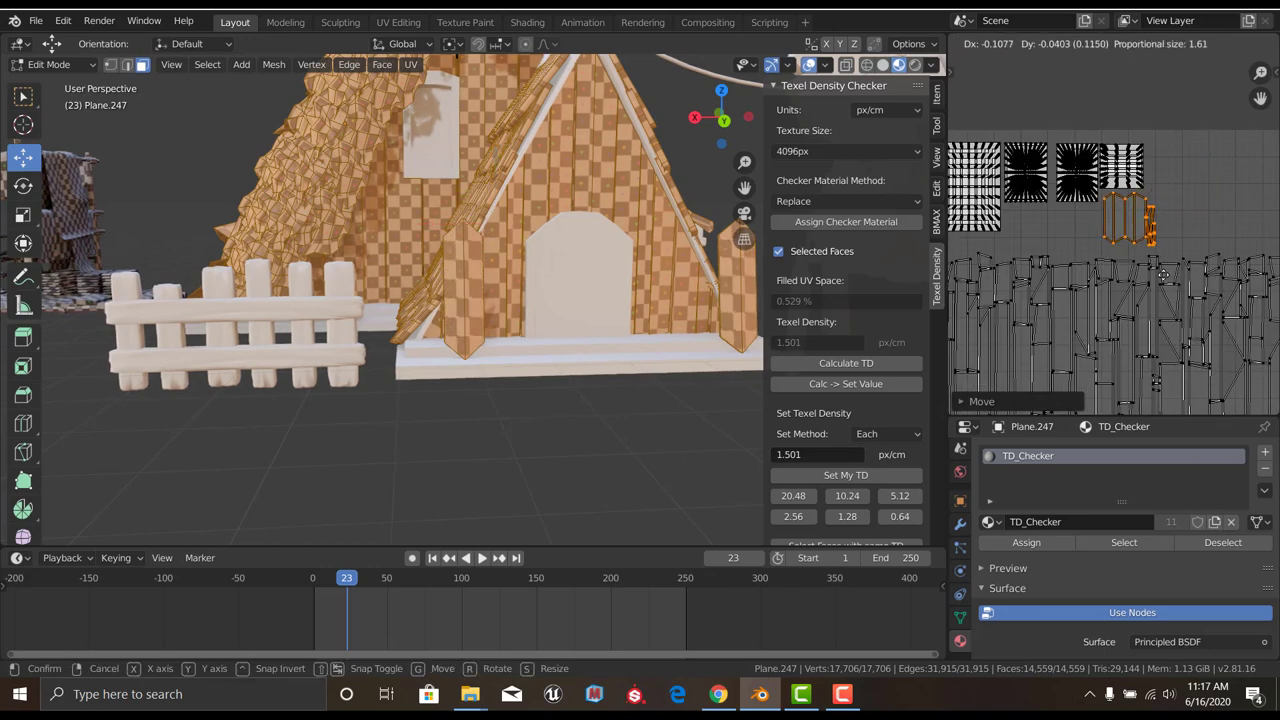
left_click(1163, 275)
key("Tab")
key("ctrl+s")
Make the picket fence Cube.339 active and open it in Edit Mode
scroll(344, 298, "down", 2)
left_click(344, 295)
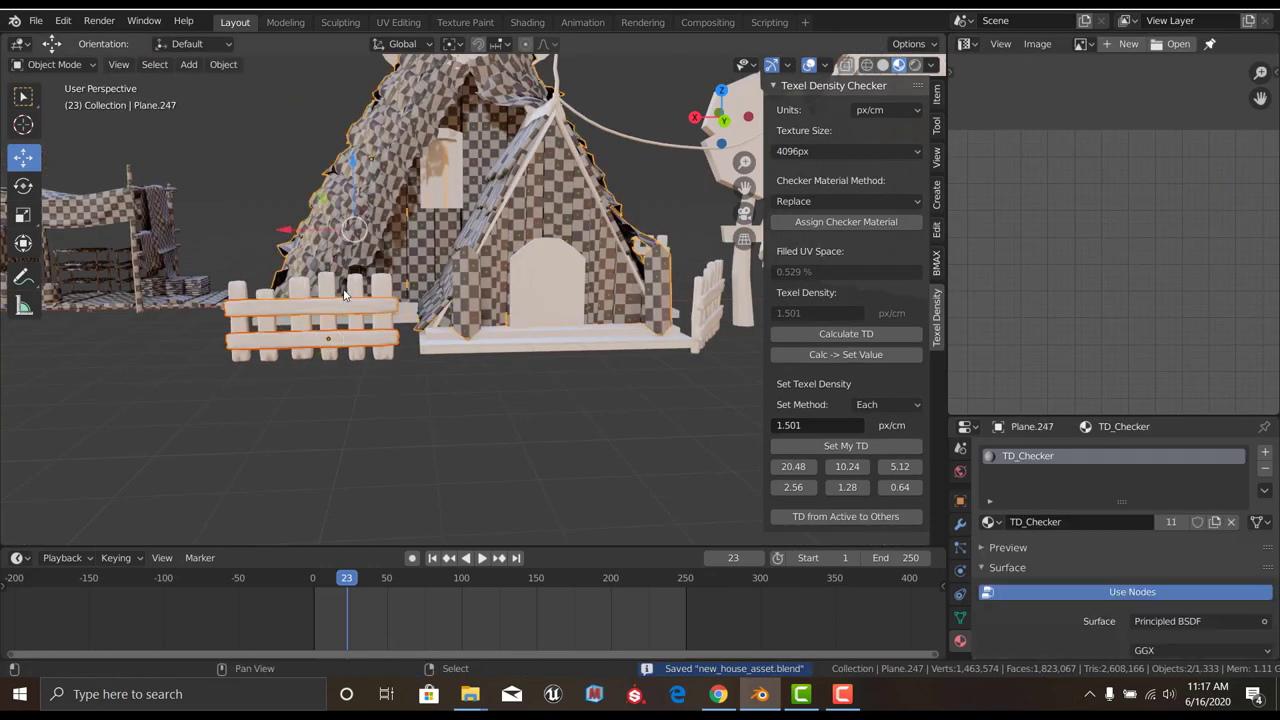
left_click(344, 295)
key("Tab")
middle_click_drag(344, 295, 422, 183)
Smart UV Project the fence, then apply its transforms
key("u")
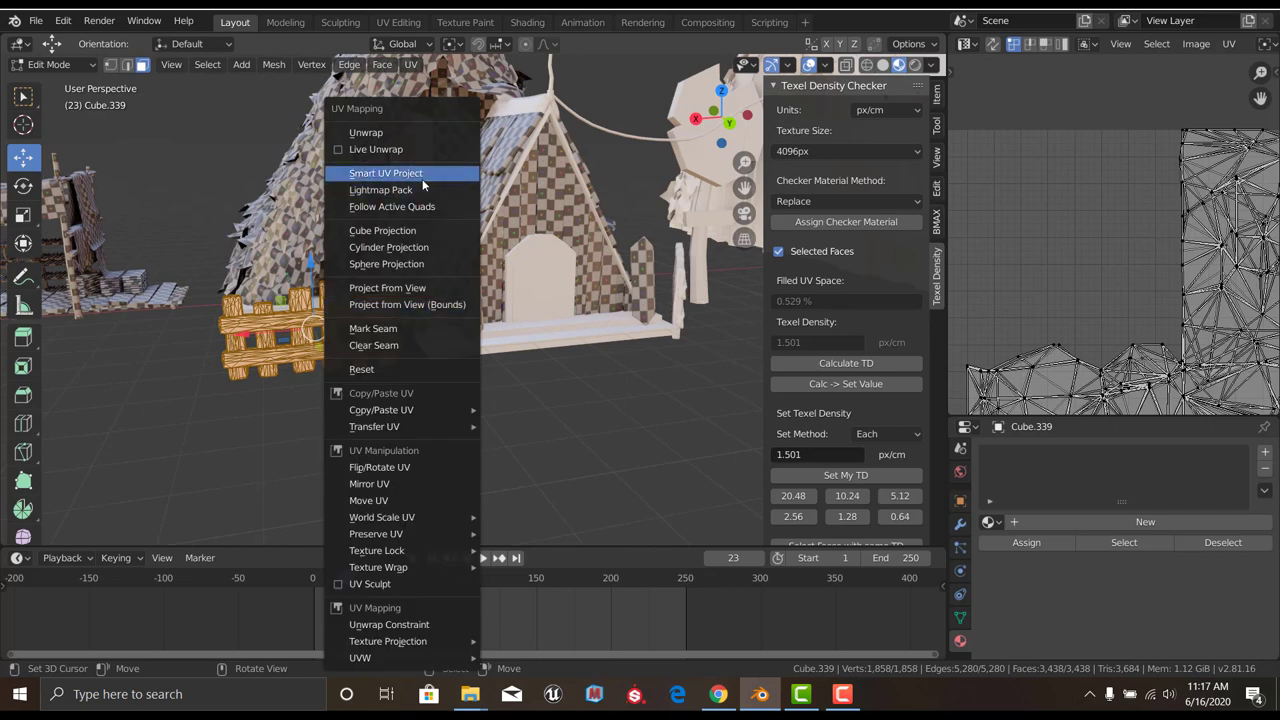
left_click(422, 175)
left_click(428, 302)
key("Tab")
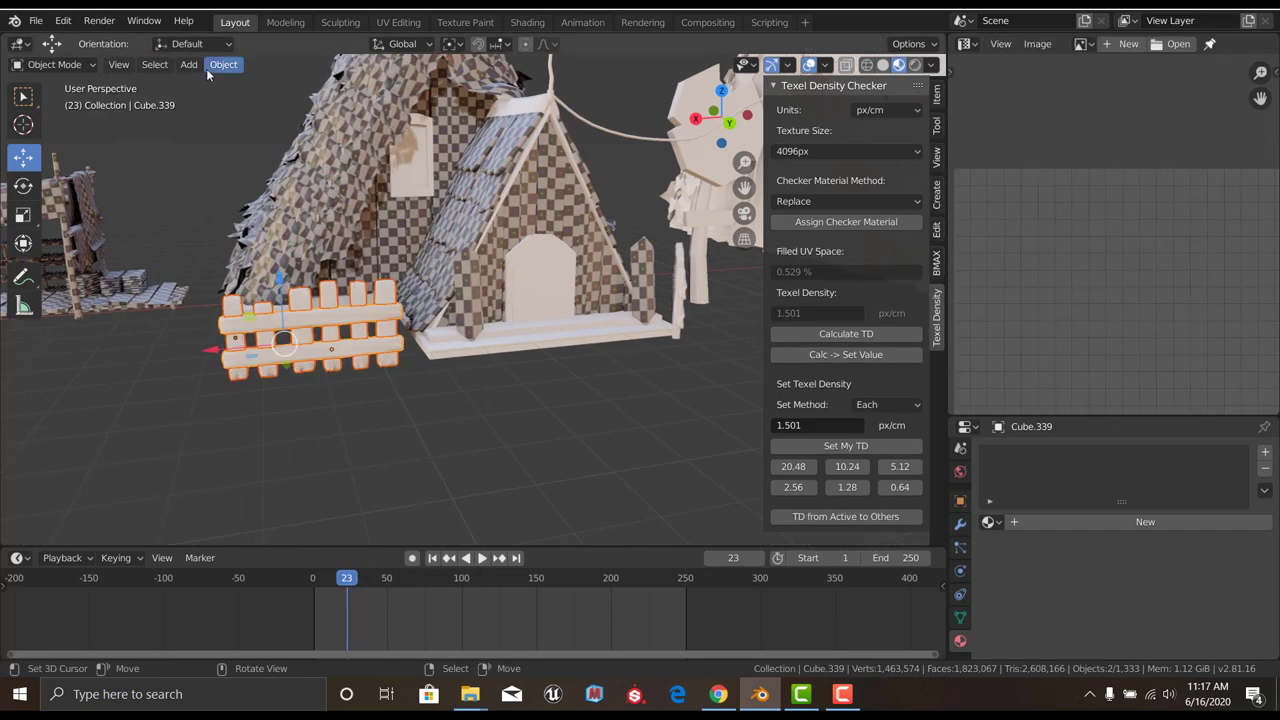
left_click(223, 64)
left_click(420, 201)
Re-run Smart UV Project on the transformed fence and save the blend file
key("Tab")
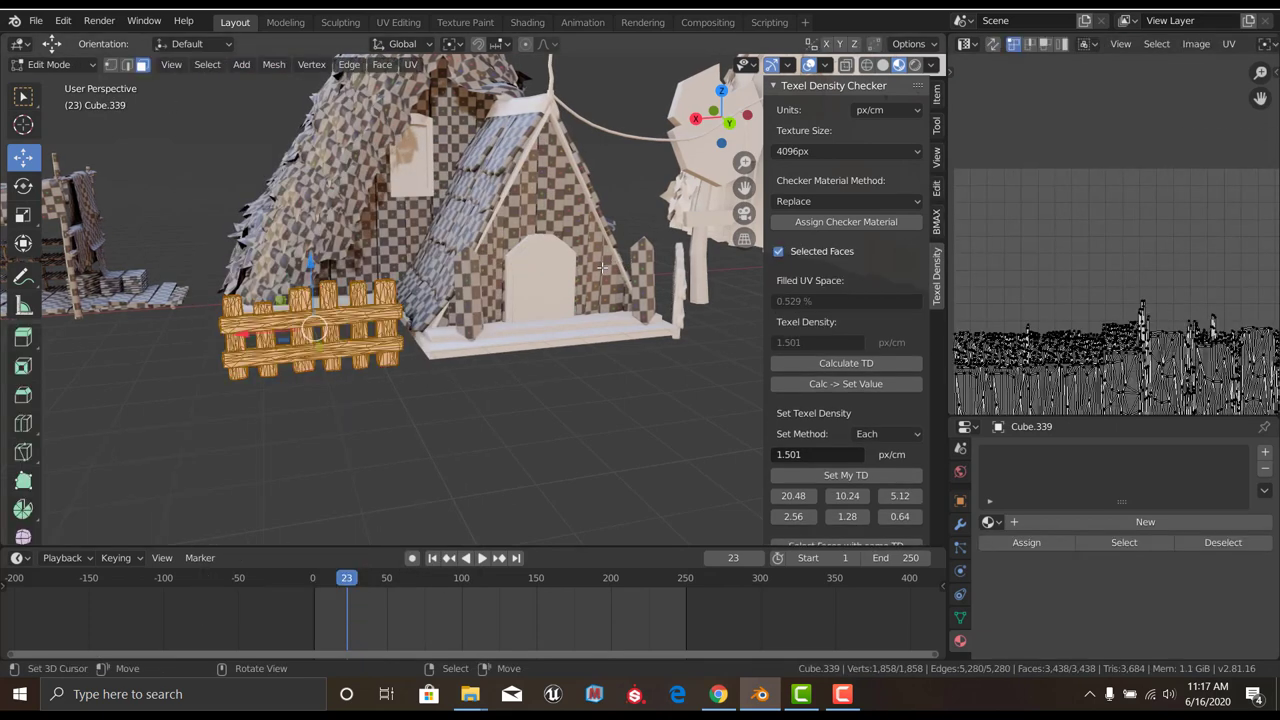
key("u")
left_click(556, 170)
left_click(620, 296)
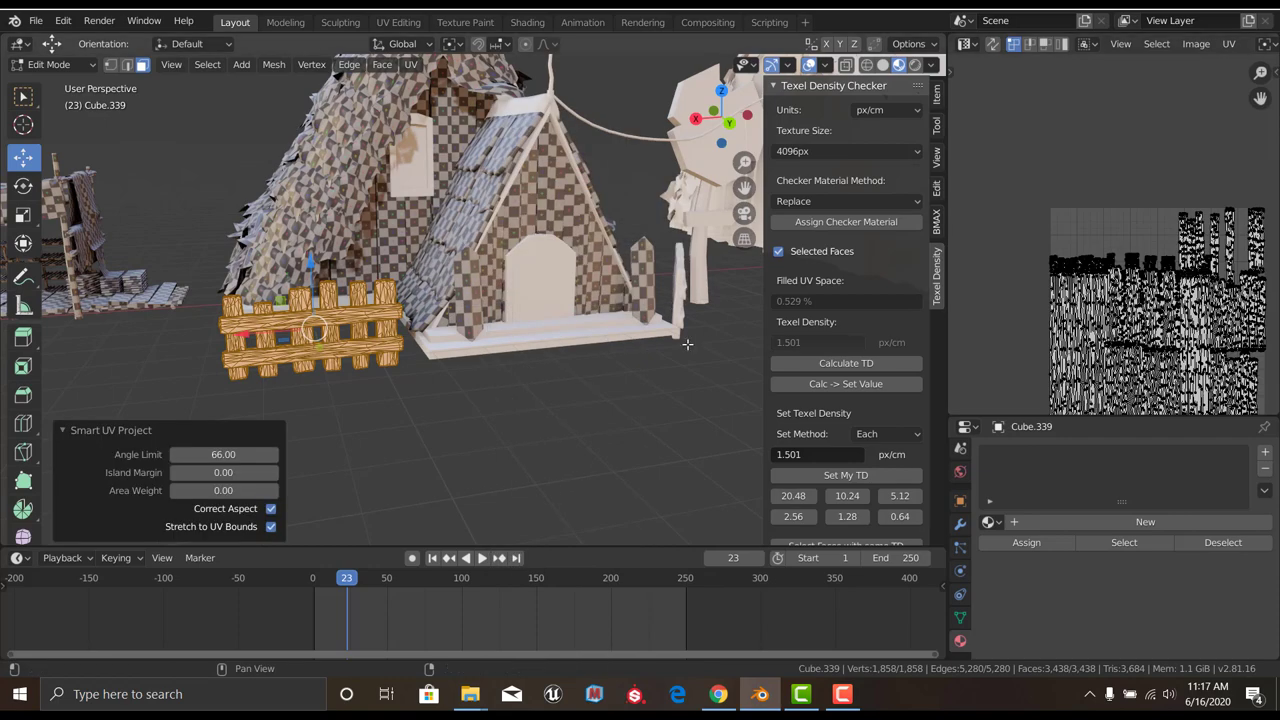
key("ctrl+s")
scroll(478, 317, "up", 5)
key("Tab")
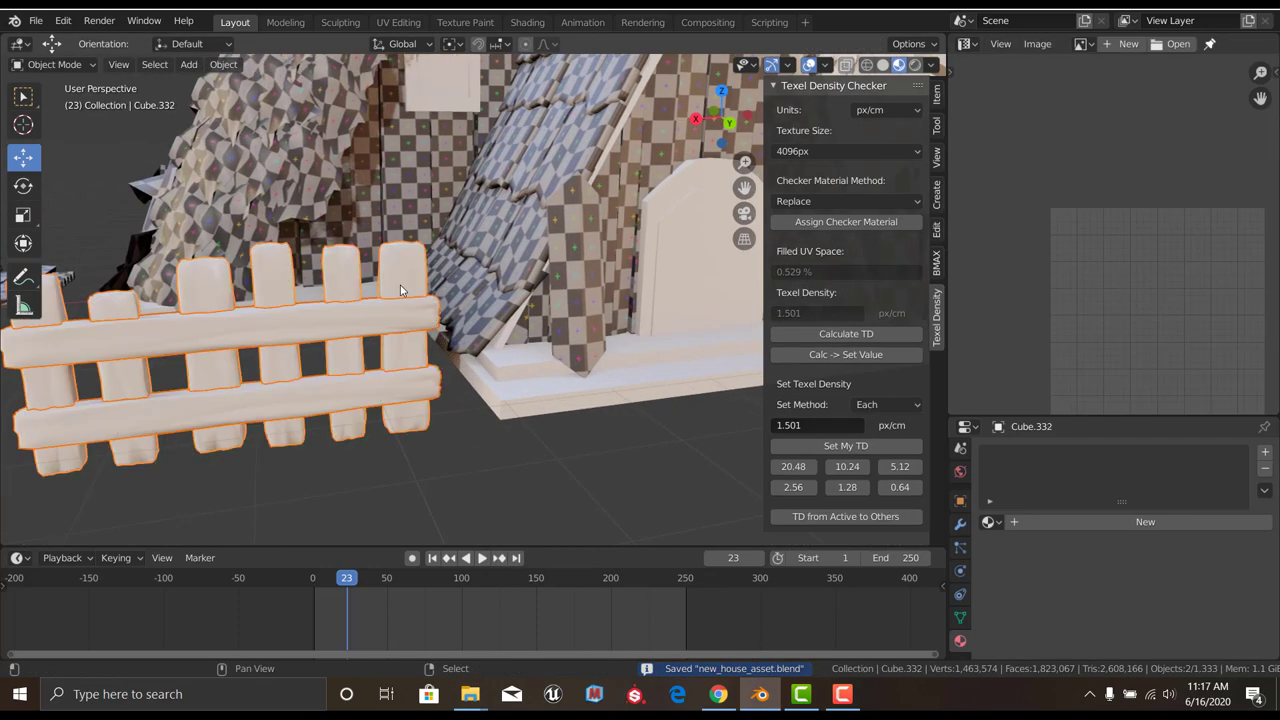
Inspect the fence's new UVs from a view facing the fence
scroll(400, 290, "down", 5)
scroll(420, 296, "up", 3)
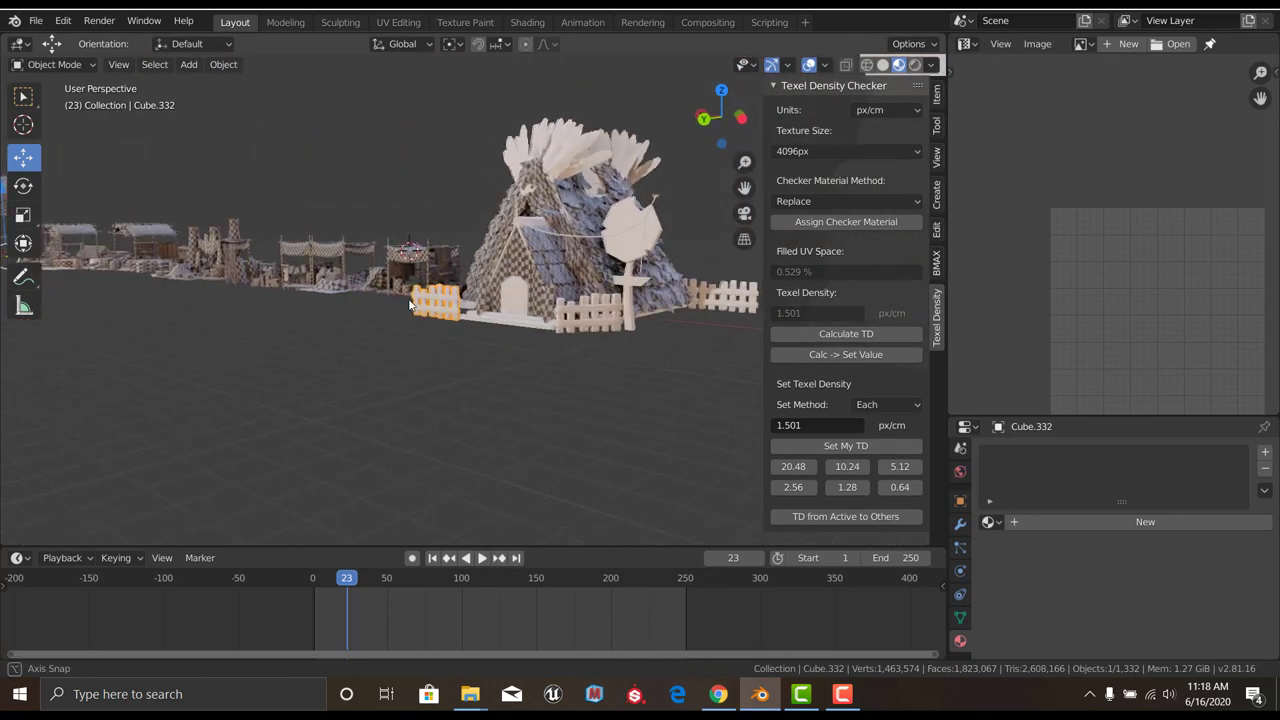
scroll(435, 300, "up", 3)
middle_click_drag(435, 297, 749, 346)
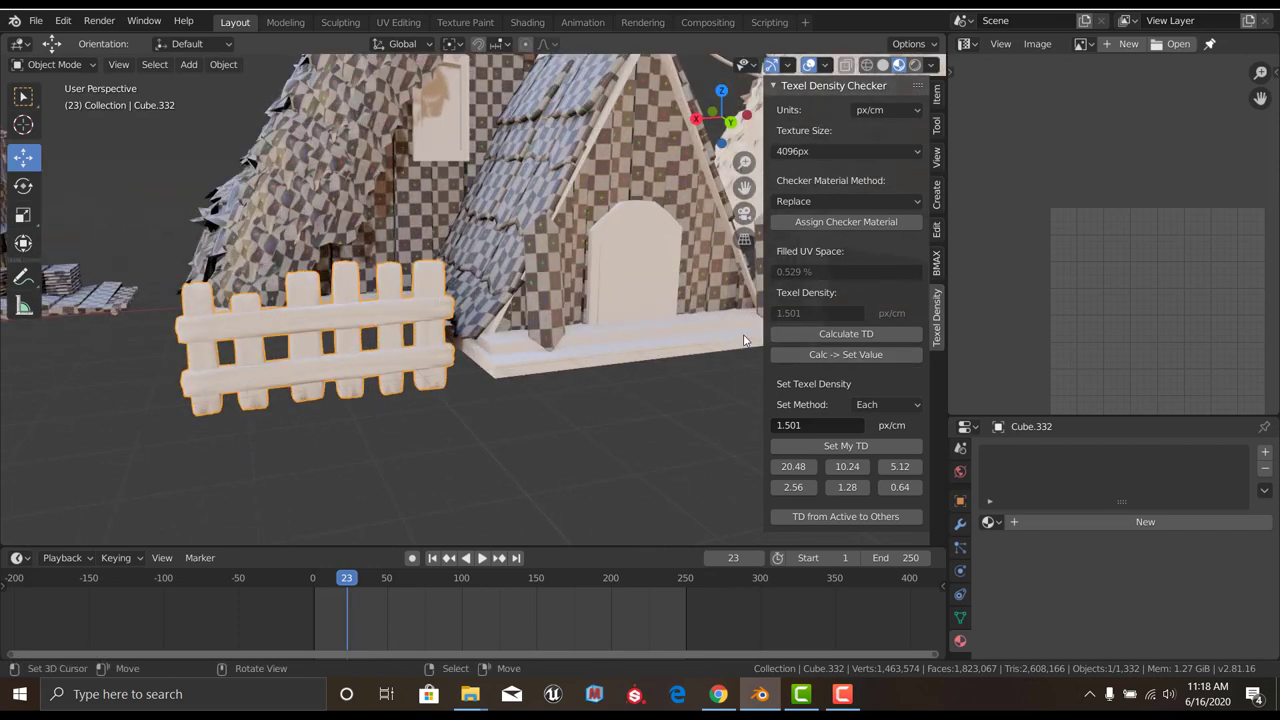
key("Tab")
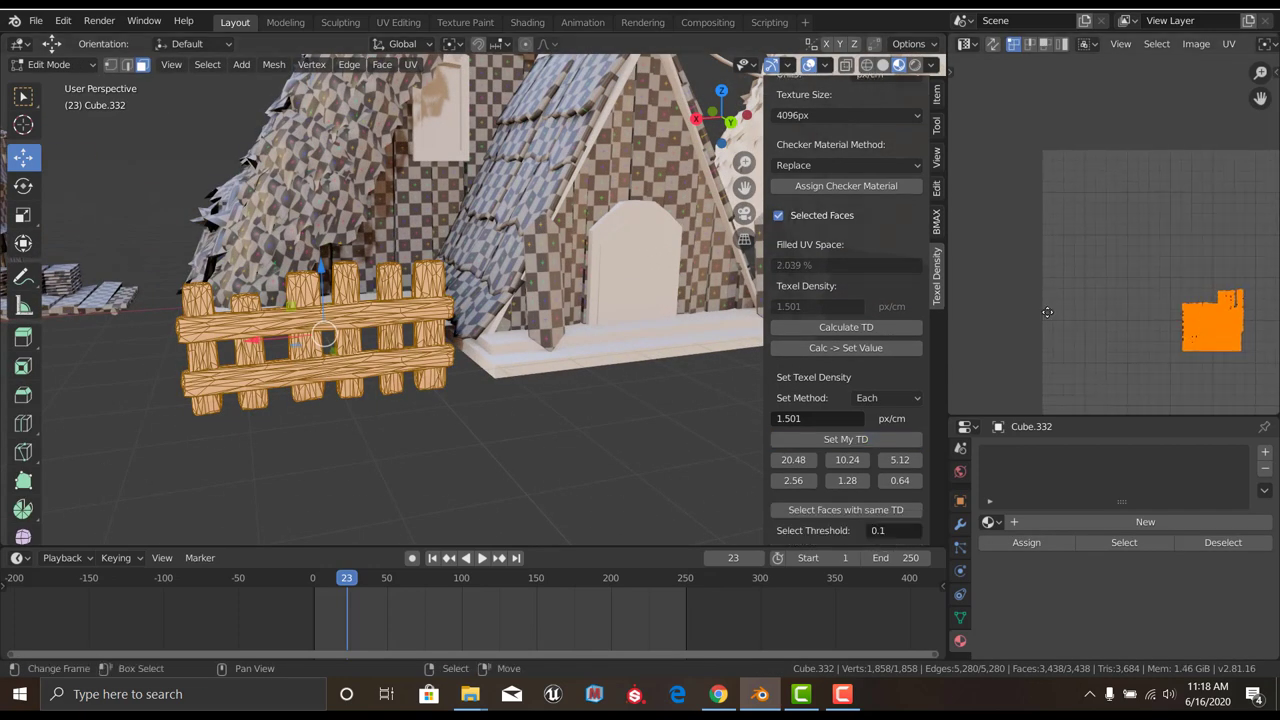
key("Tab")
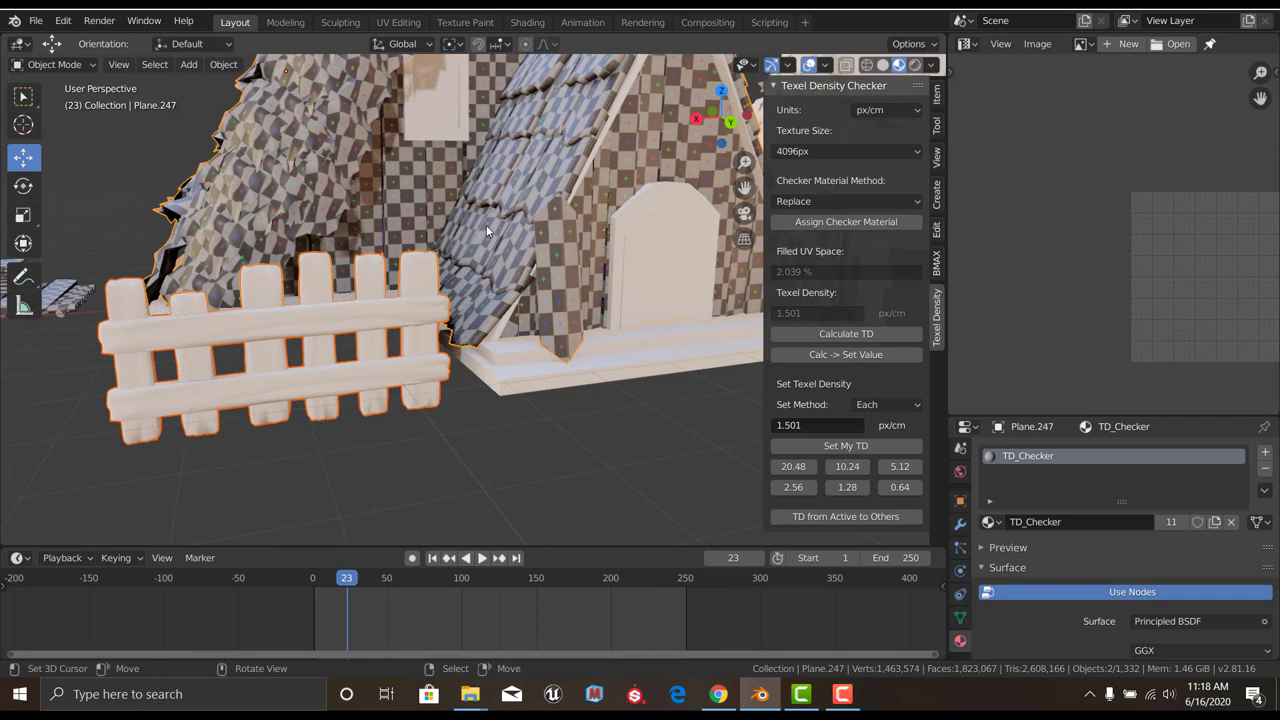
scroll(877, 155, "up", 3, "ctrl")
scroll(840, 152, "down", 2, "ctrl")
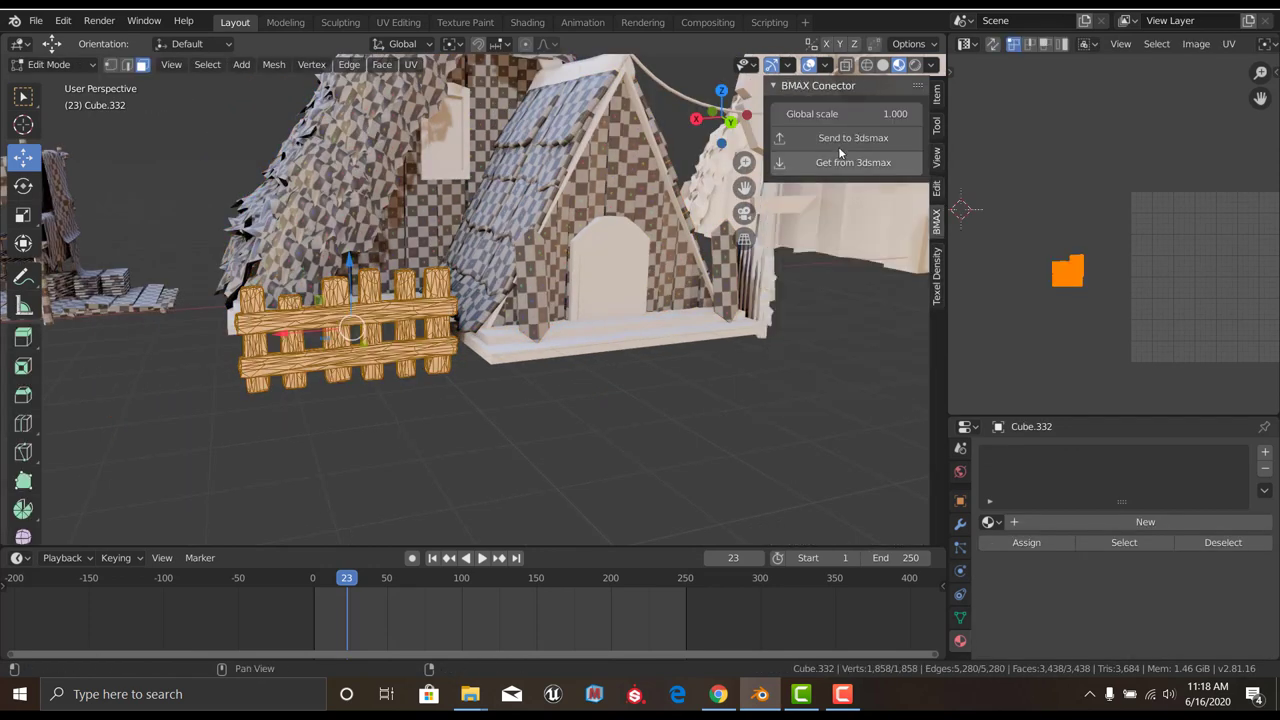
Paste the copied UVMap onto this fence and move its island within the atlas
left_click(937, 190)
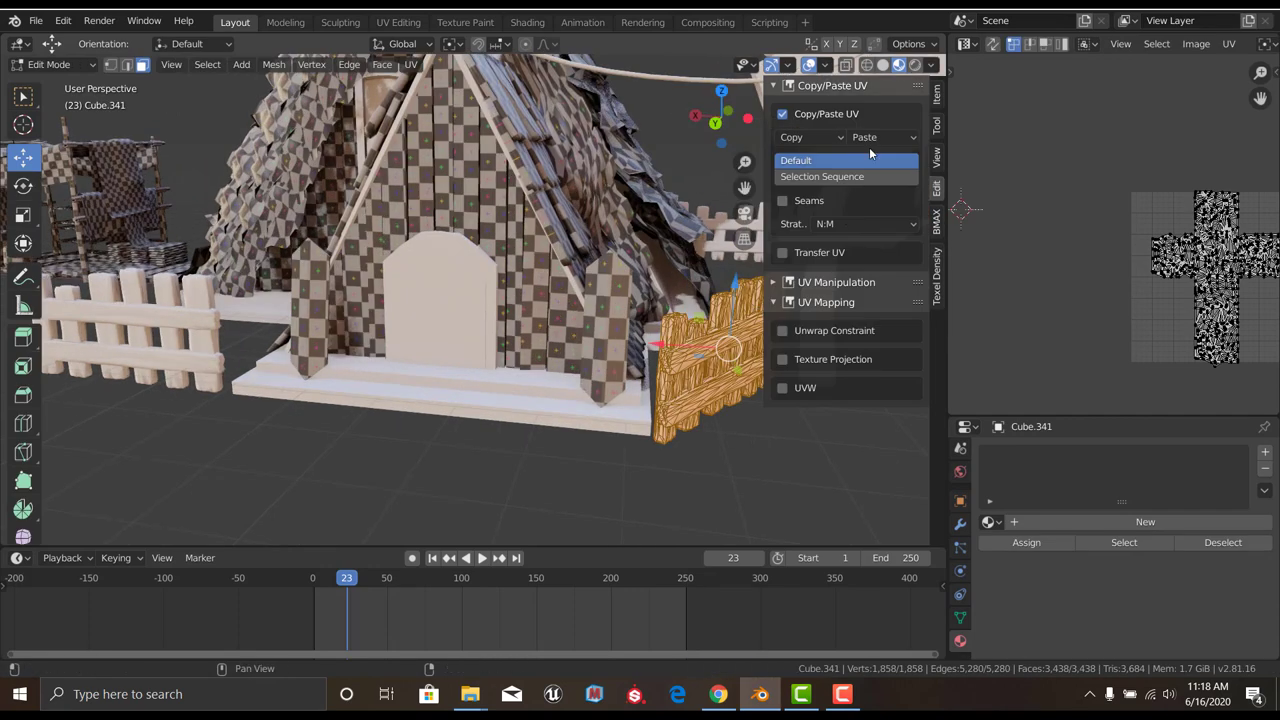
left_click(880, 206)
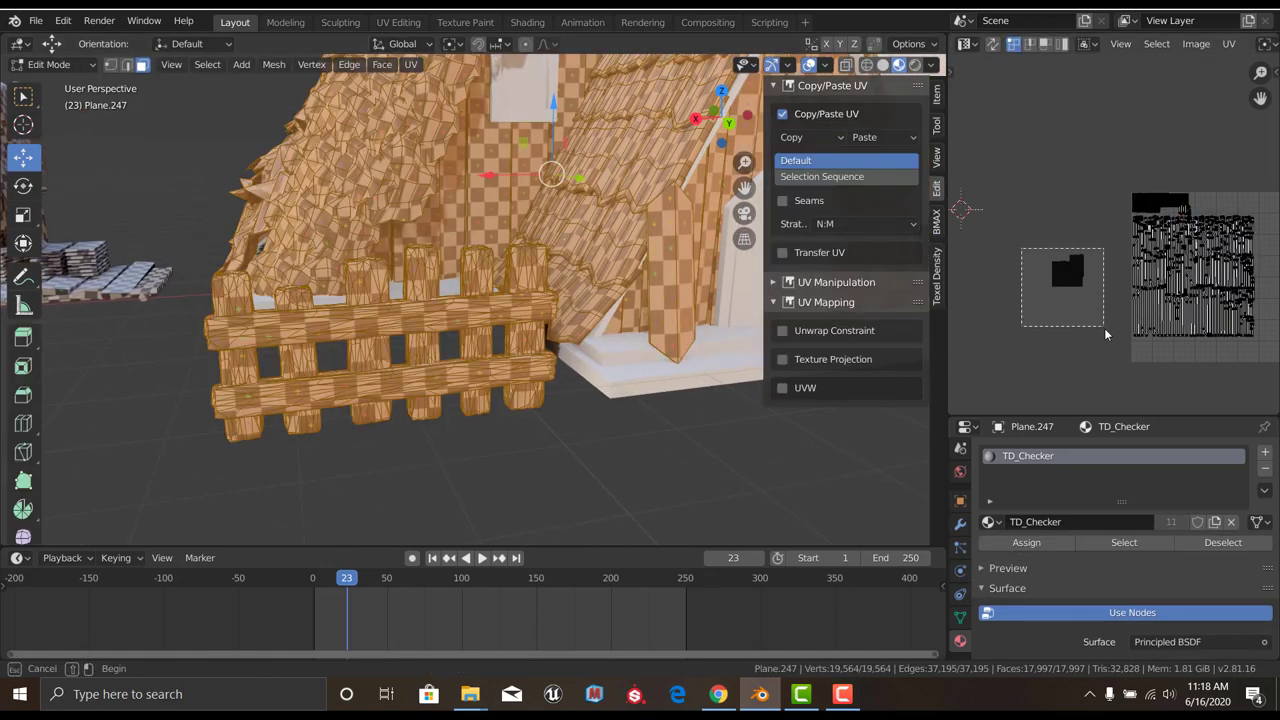
scroll(1016, 361, "up", 2)
key("g")
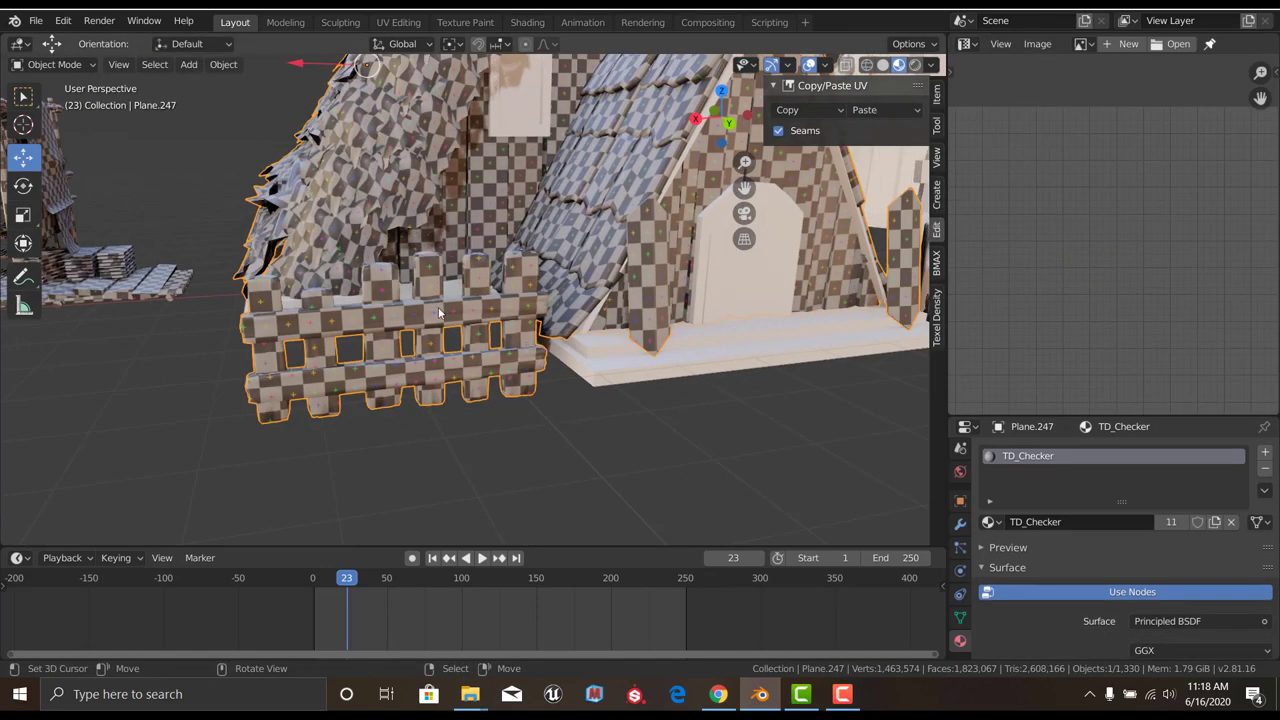
middle_click_drag(438, 313, 400, 326)
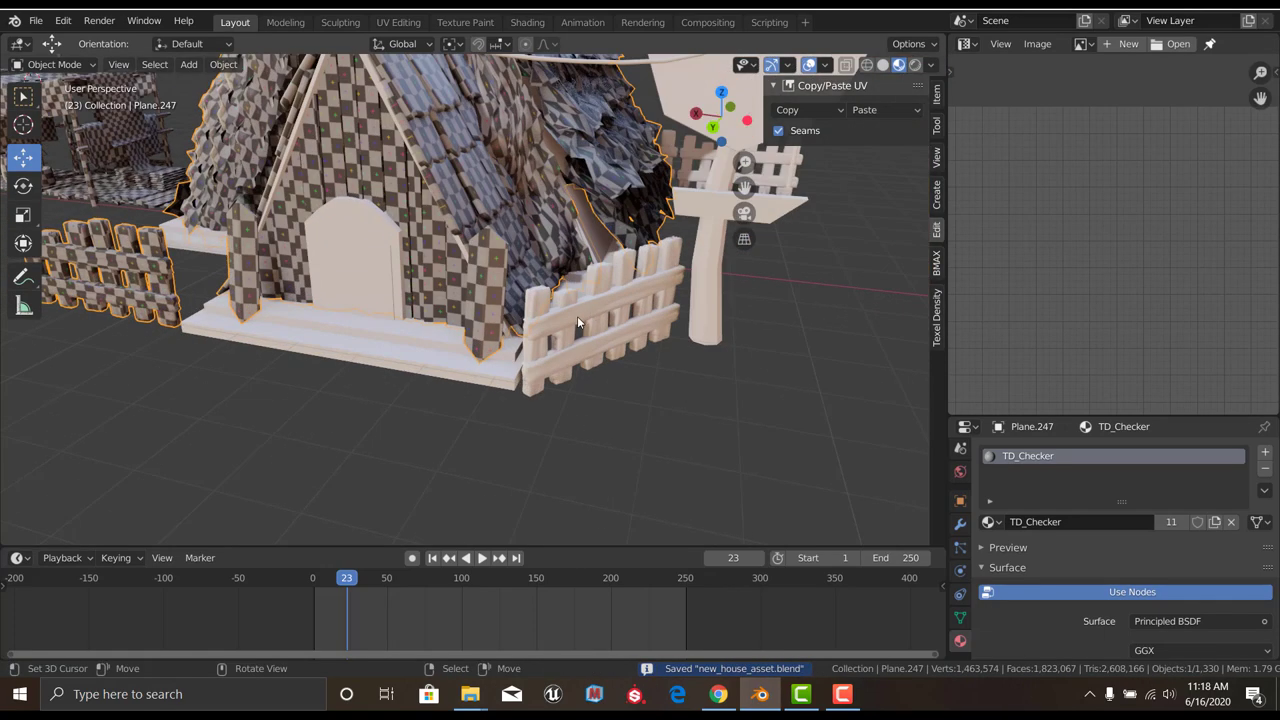
Smart UV Project the second fence, apply its transforms, then unwrap it again
key("Tab")
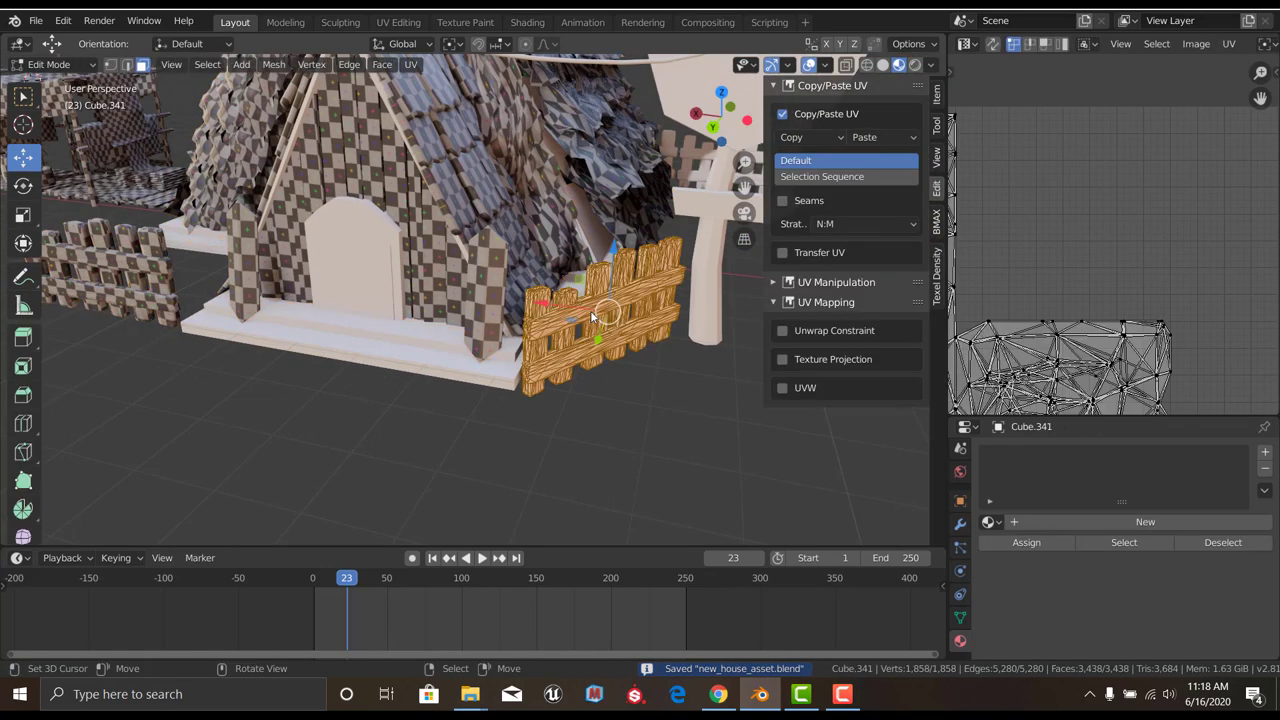
key("u")
left_click(540, 173)
left_click(552, 292)
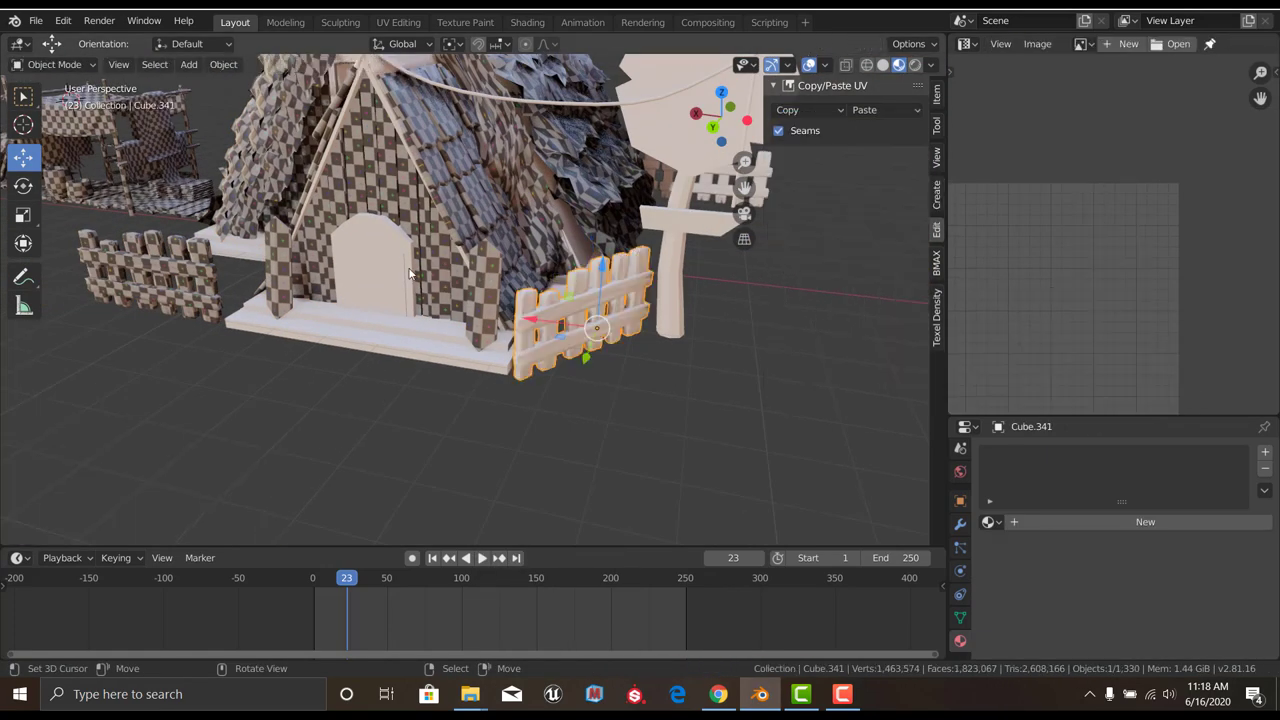
left_click(225, 68)
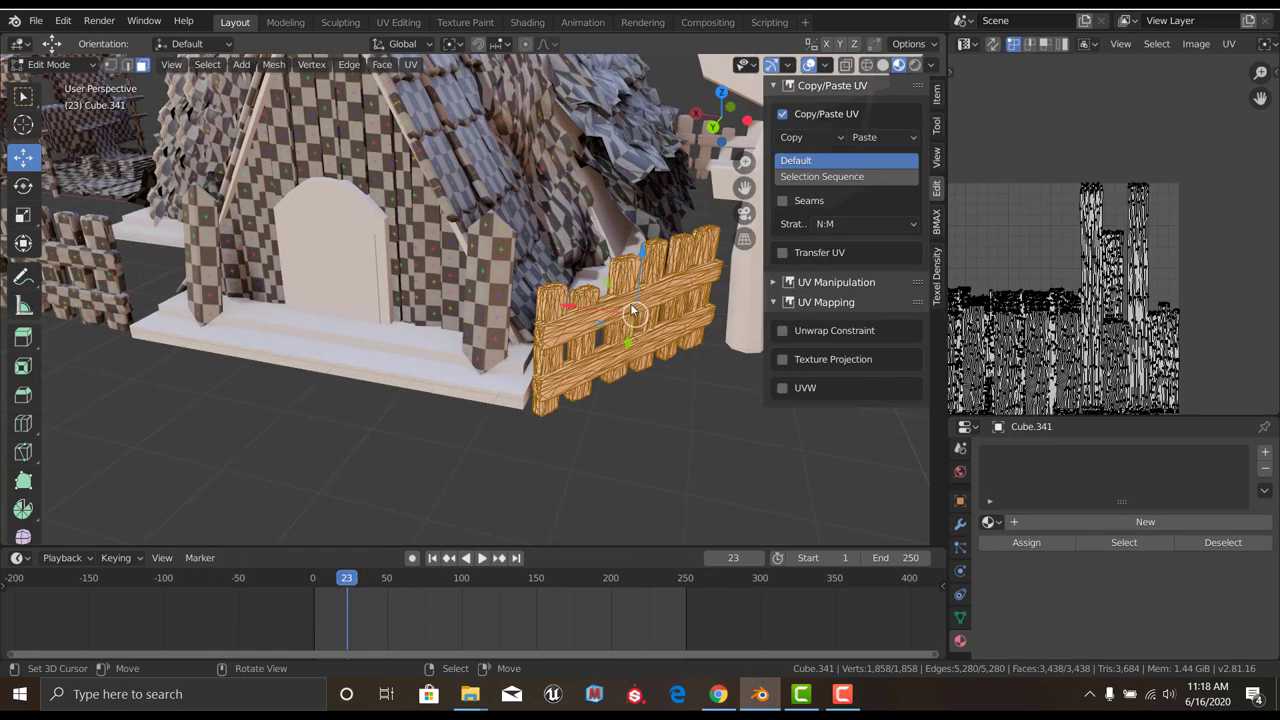
left_click(580, 173)
left_click(586, 295)
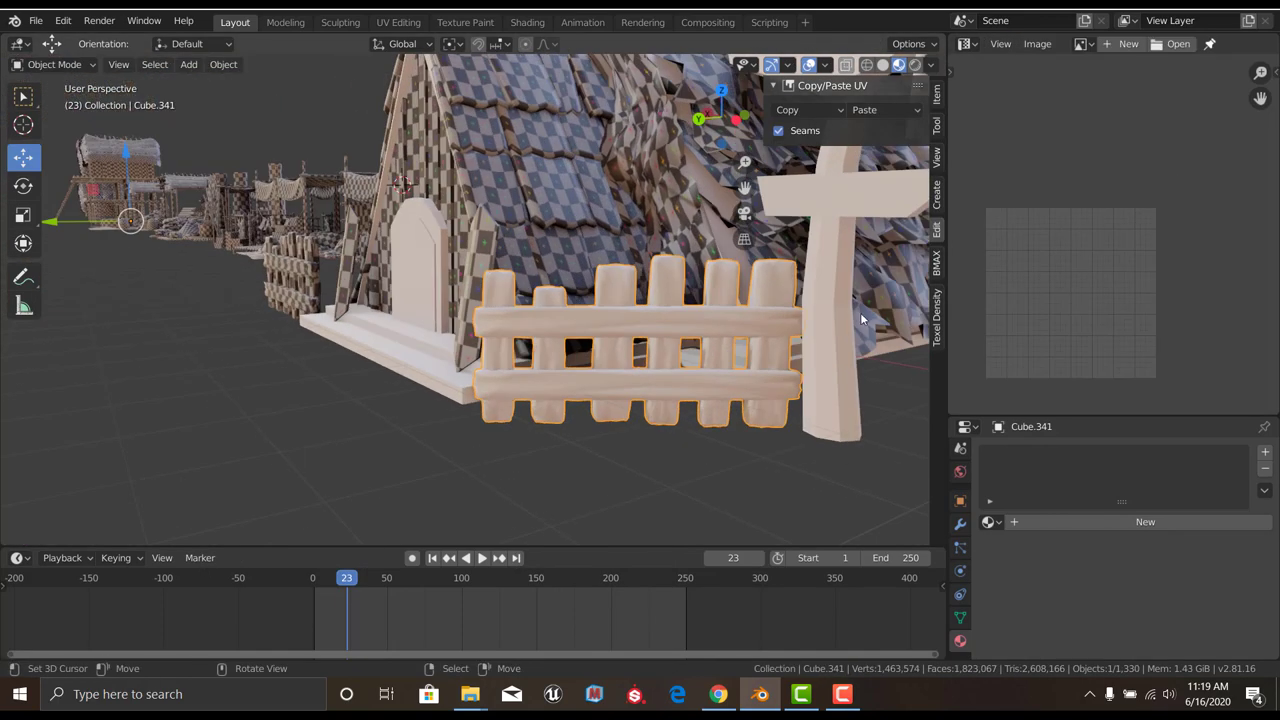
Check the fence's texel density and move its UV island below the house UVs
key("Tab")
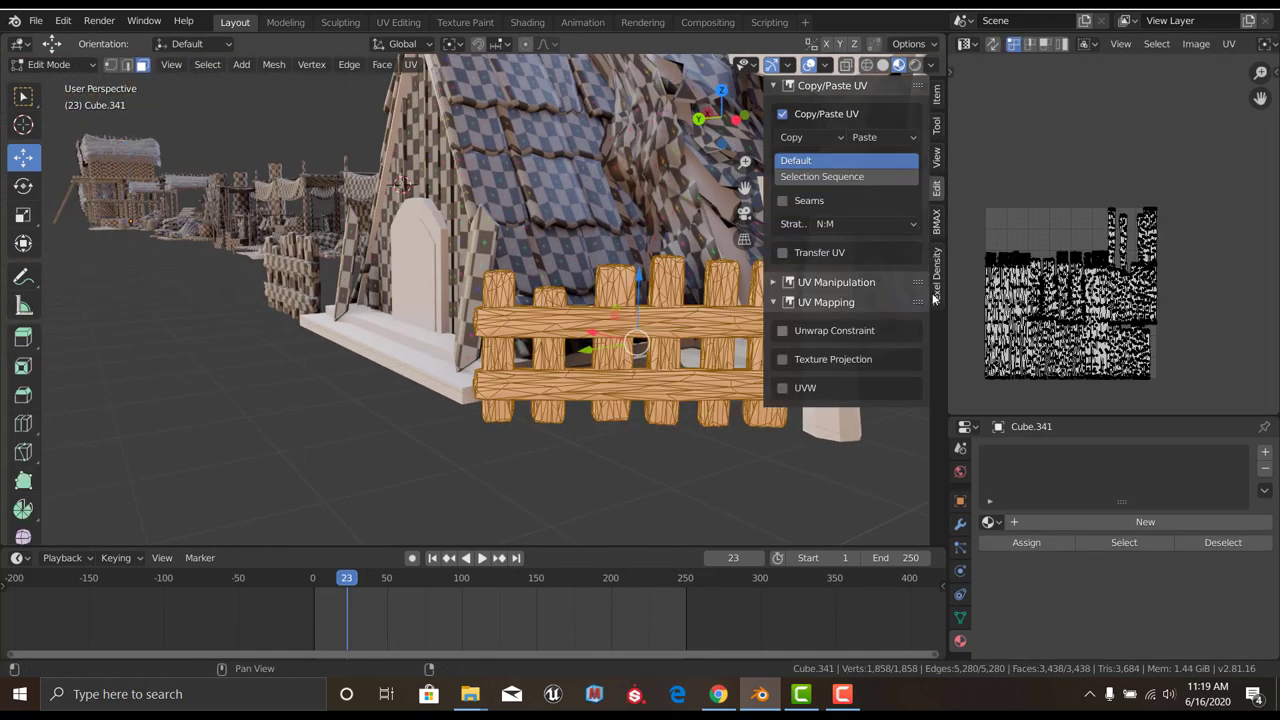
left_click(936, 300)
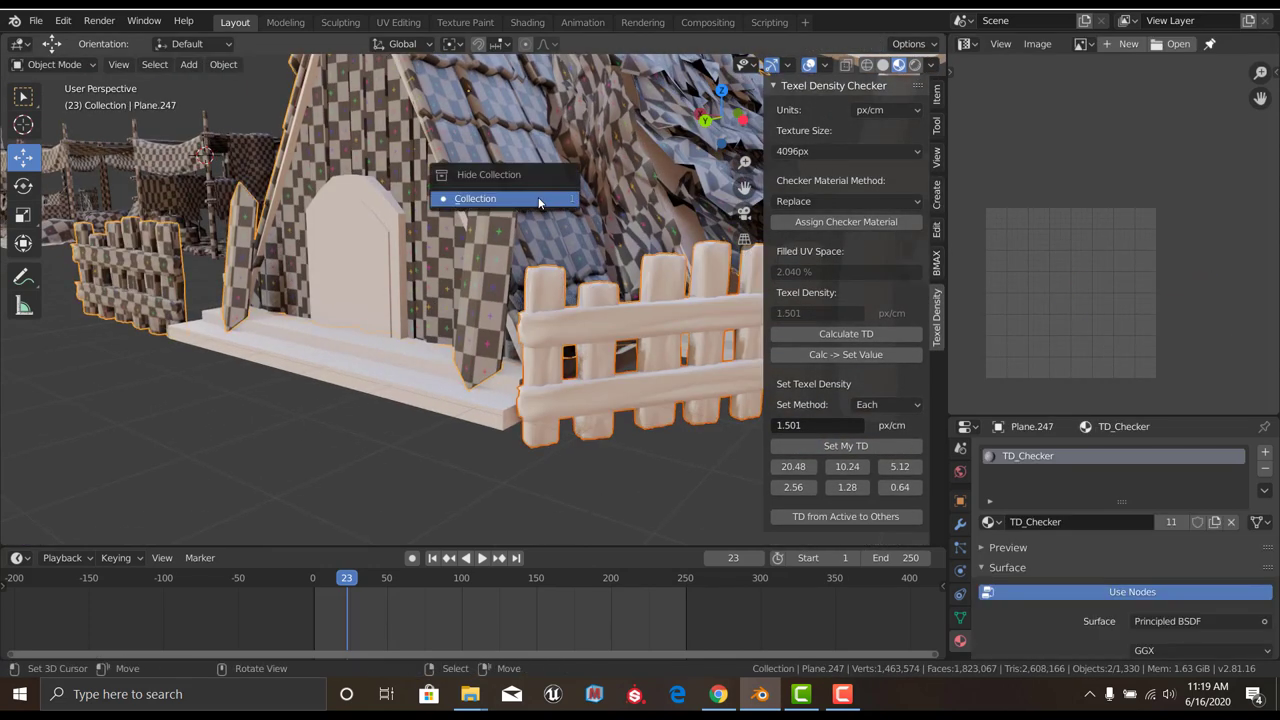
left_click(538, 198)
key("Tab")
scroll(1236, 367, "up", 2)
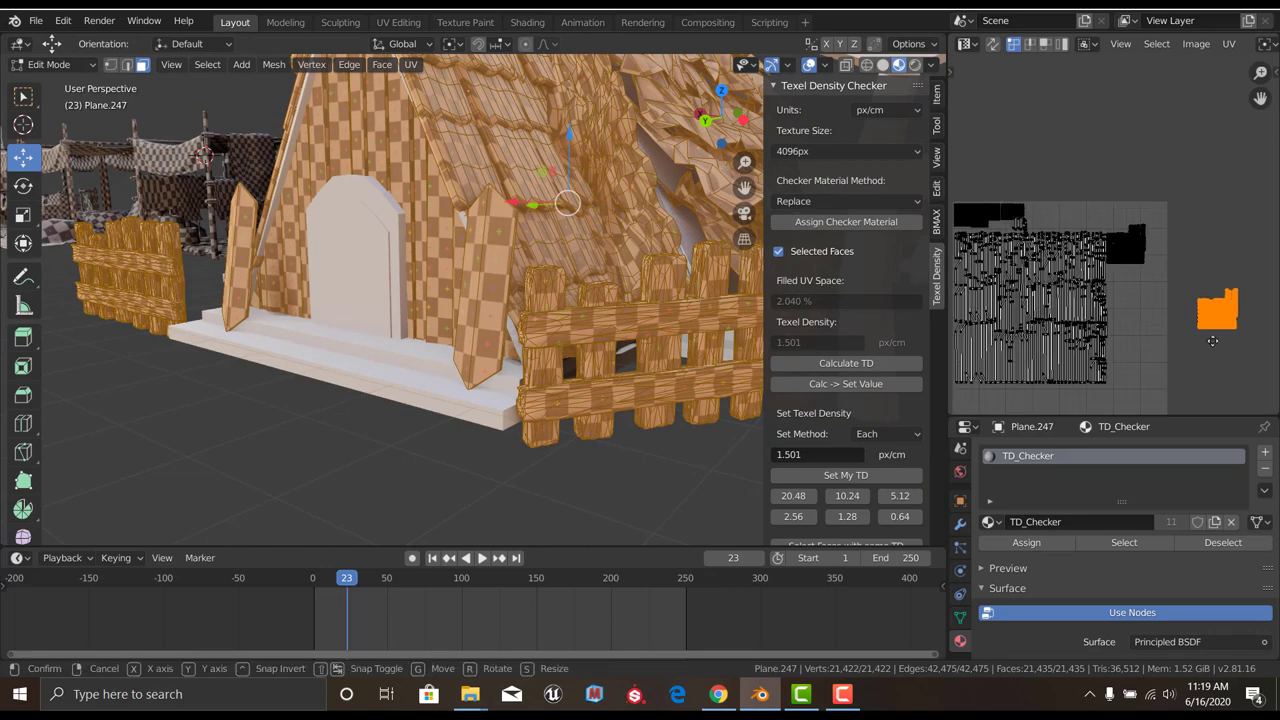
key("g")
left_click(1182, 296)
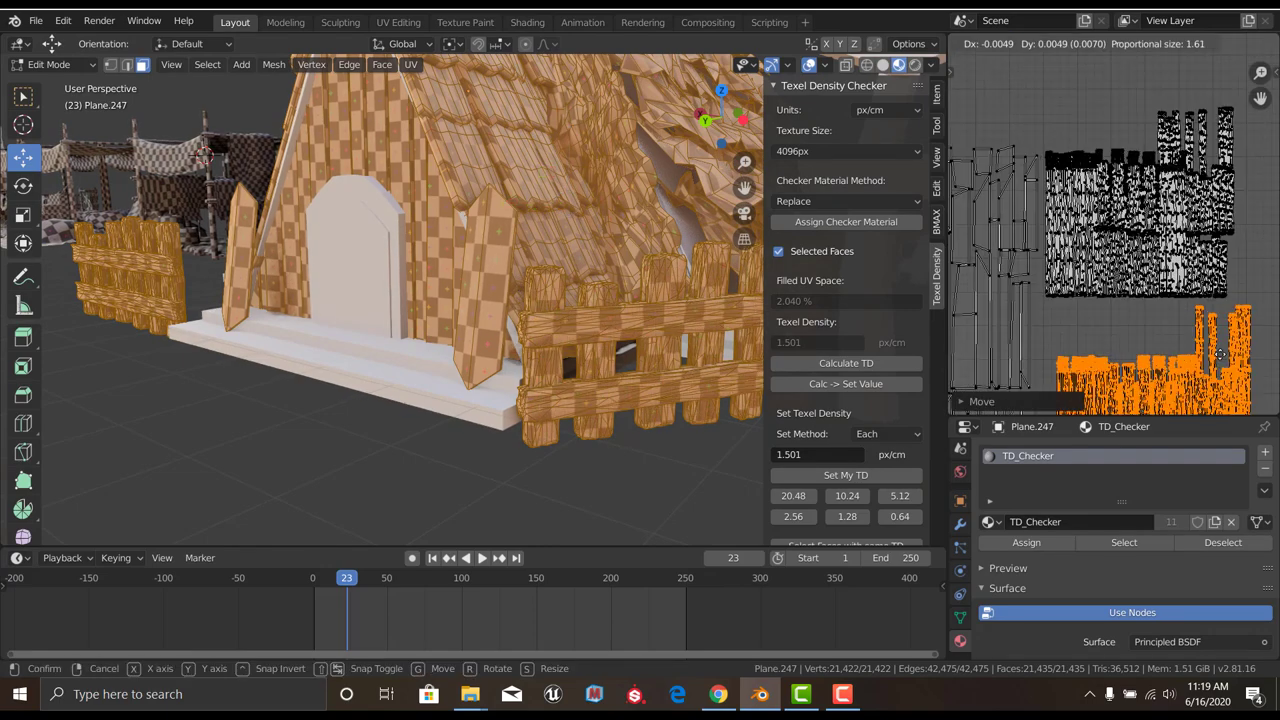
key("Tab")
Save new_house_asset.blend and put door Cube.329 into Edit Mode
scroll(522, 260, "down", 5)
key("ctrl+s")
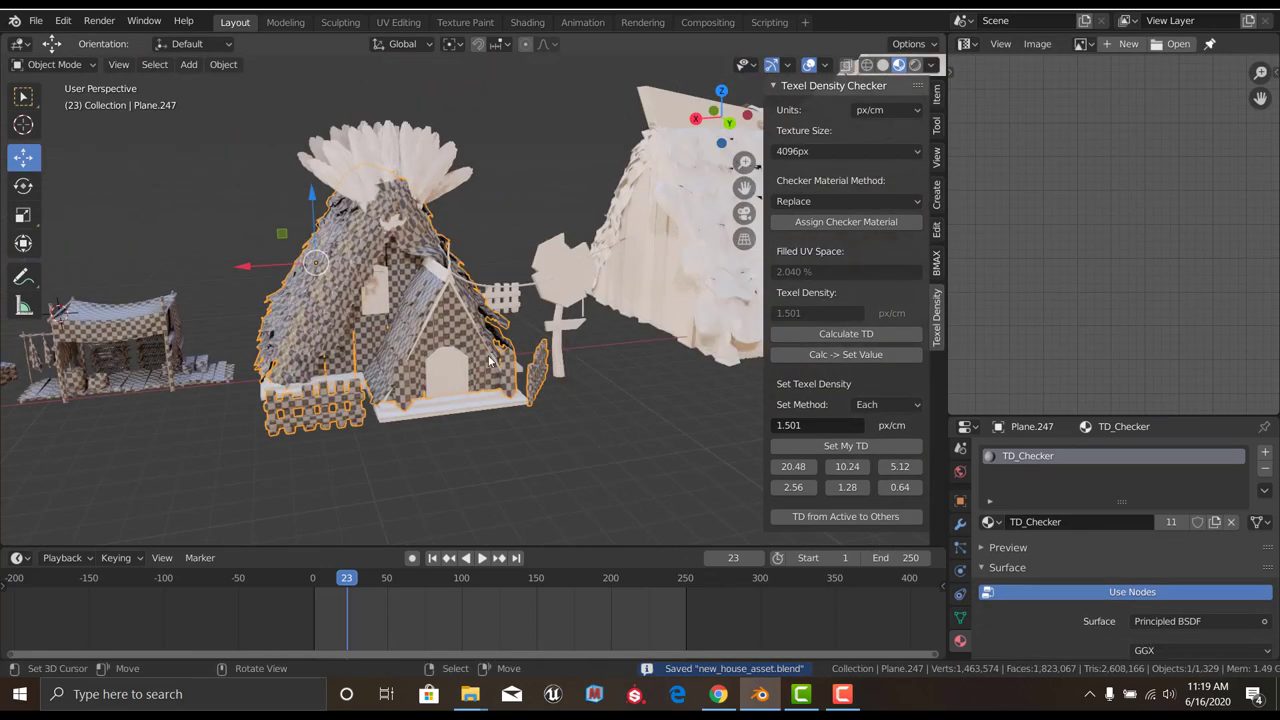
left_click(440, 364)
key("Tab")
key("KP_Decimal")
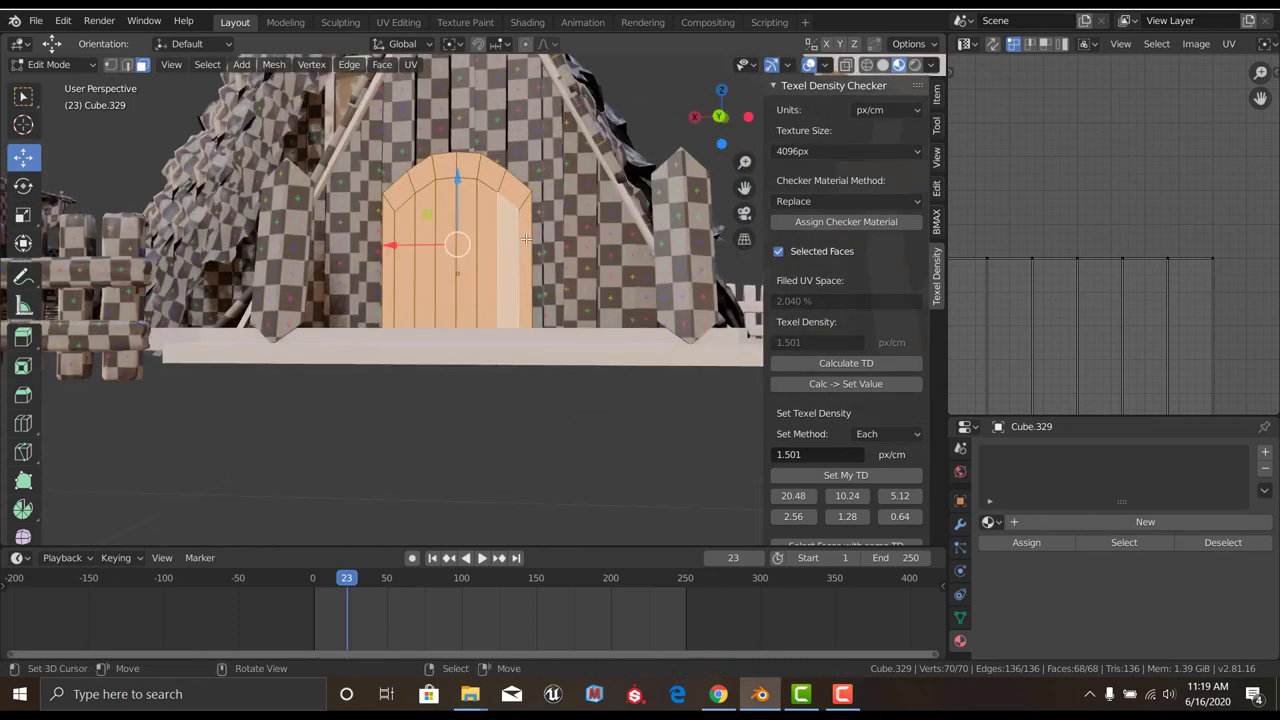
Smart-unwrap the door, give it the checker material, and set texel density to 1.501 px/cm
key("u")
left_click(474, 173)
left_click(488, 291)
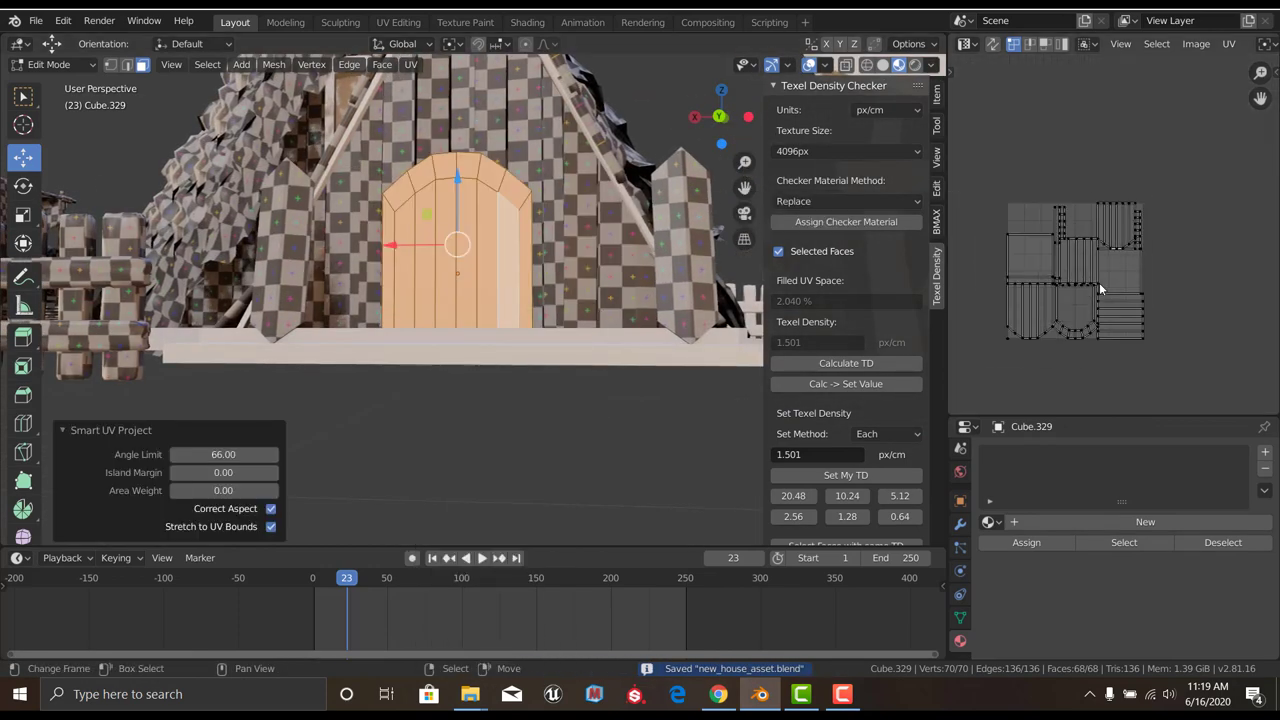
key("Tab")
left_click(816, 222)
left_click(833, 85)
key("Tab")
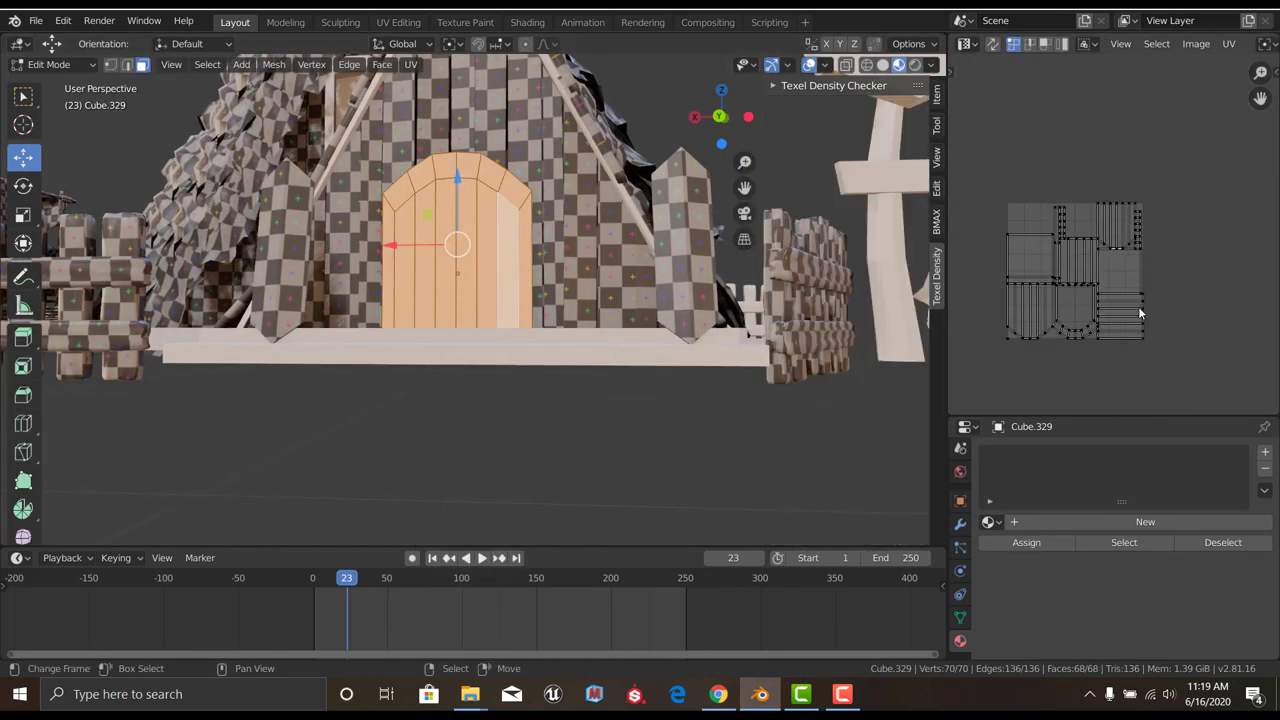
key("a")
left_click(833, 85)
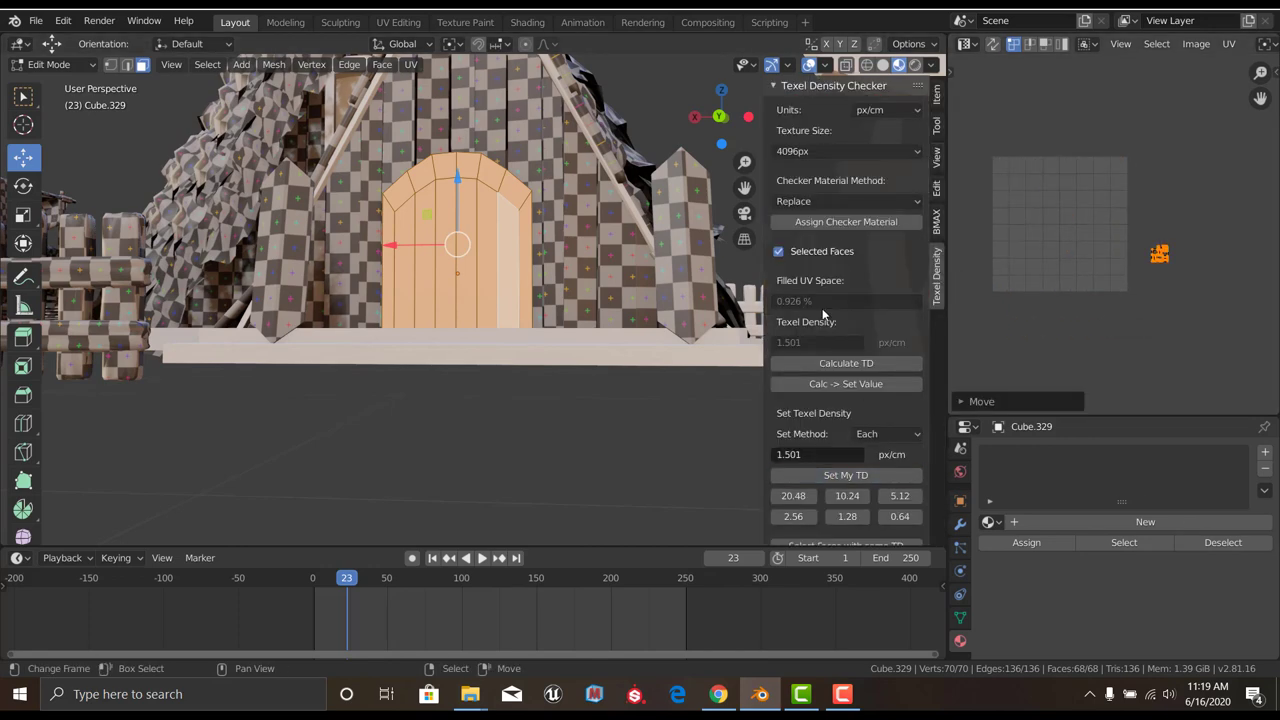
key("Tab")
left_click(560, 227)
Place the door's UV islands beside the house UVs in the atlas and save
scroll(560, 227, "up", 1)
key("Tab")
key("g")
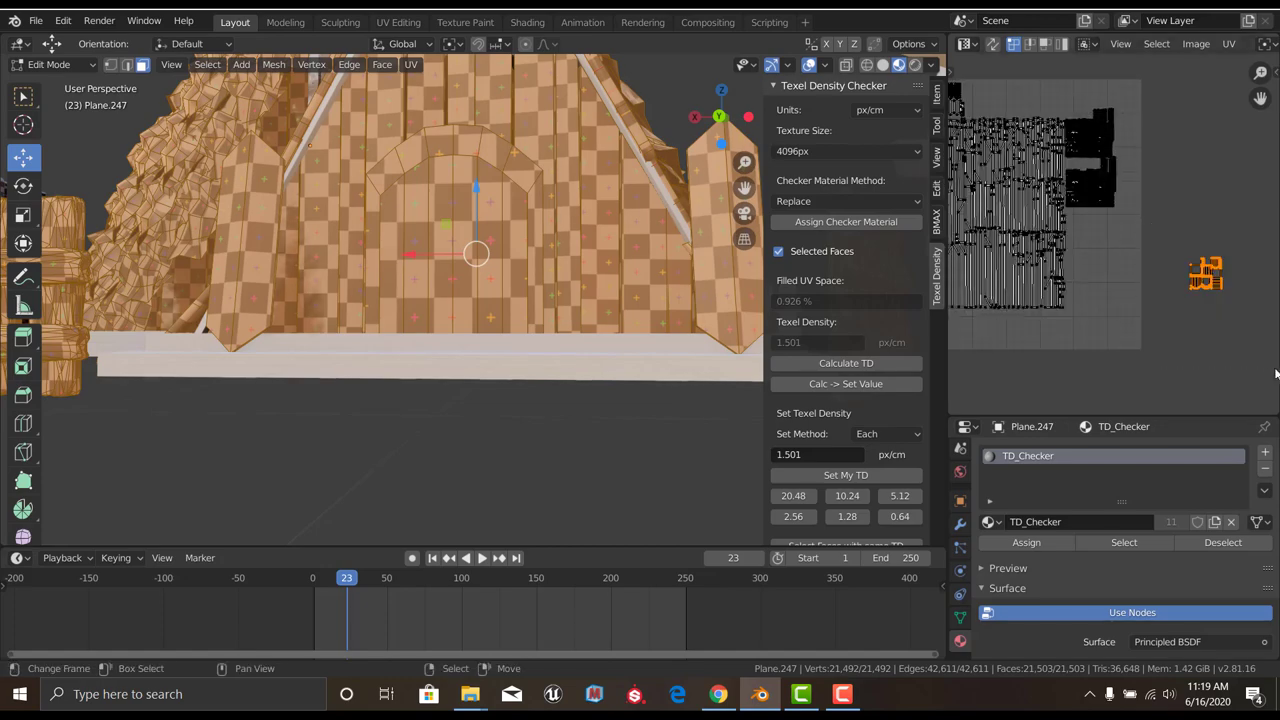
left_click(1116, 311)
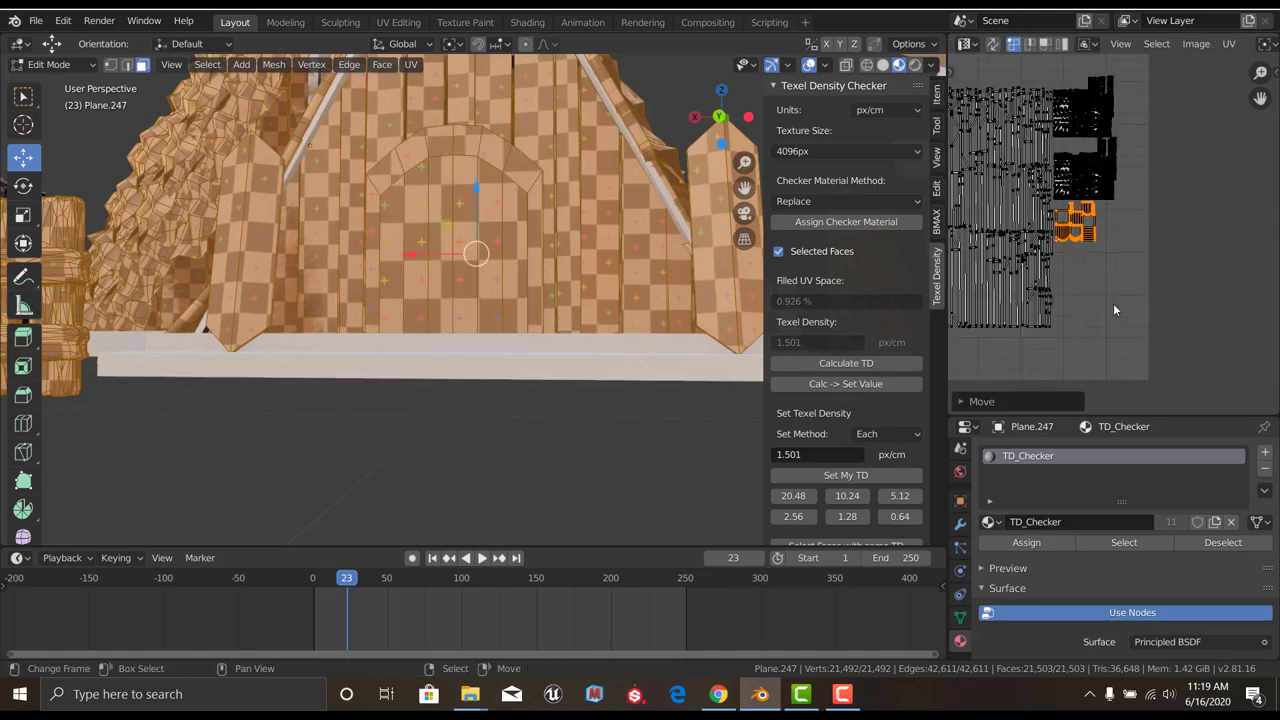
key("Tab")
scroll(448, 290, "down", 3)
key("ctrl+s")
Smart UV Project the small wooden panel and position its islands in the atlas
mouse_move(448, 284)
middle_mouse_down()
mouse_move(576, 385)
mouse_move(462, 390)
mouse_move(502, 358)
middle_mouse_up()
scroll(568, 353, "up", 4)
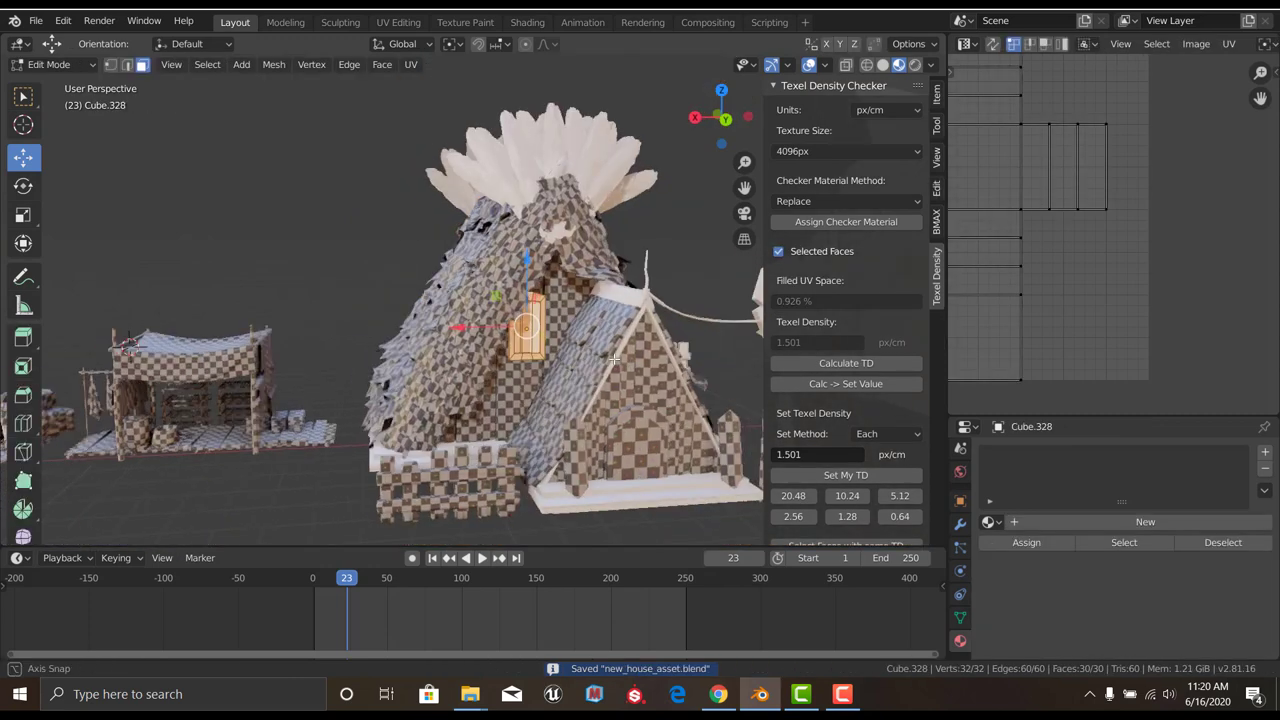
key("u")
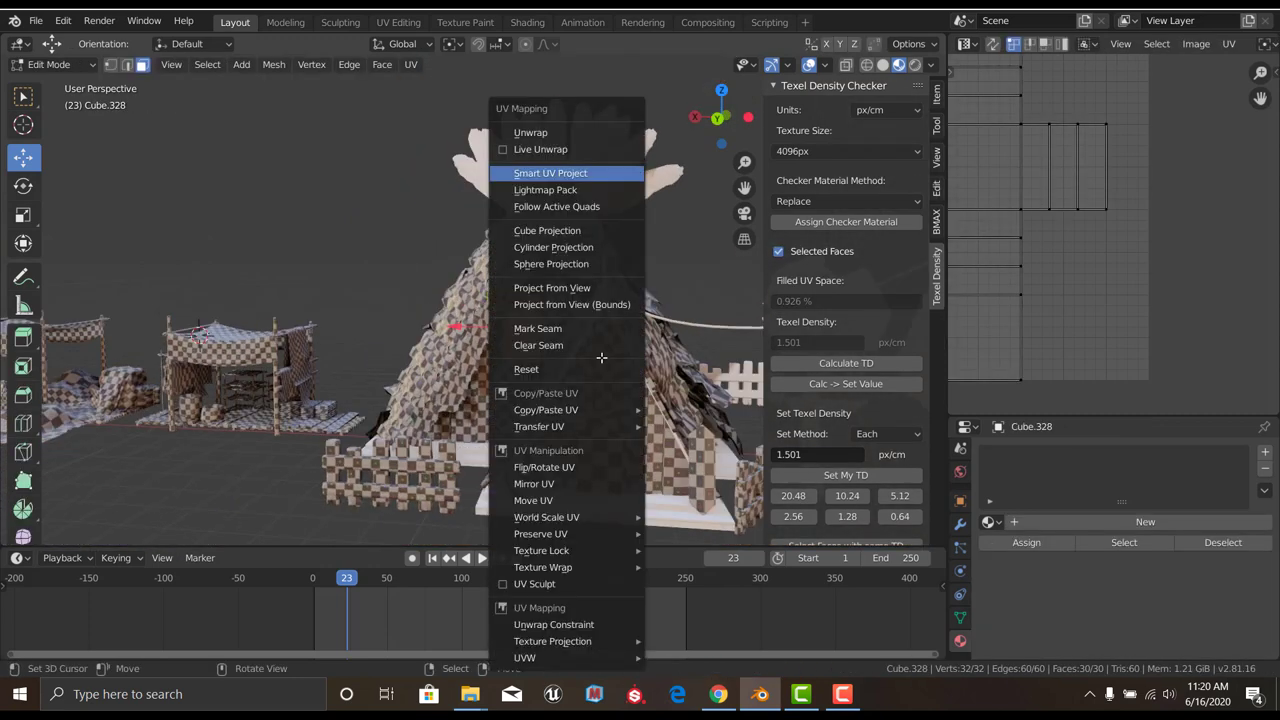
left_click(557, 180)
left_click(552, 296)
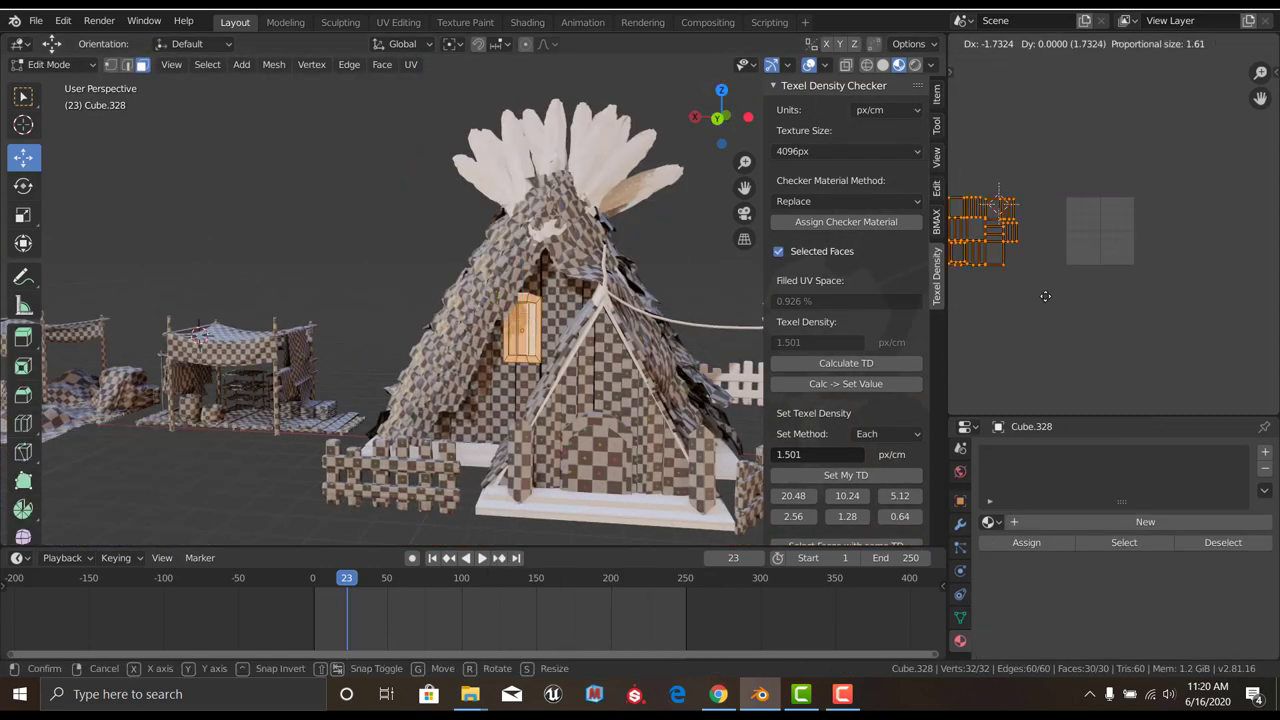
left_click(1045, 296)
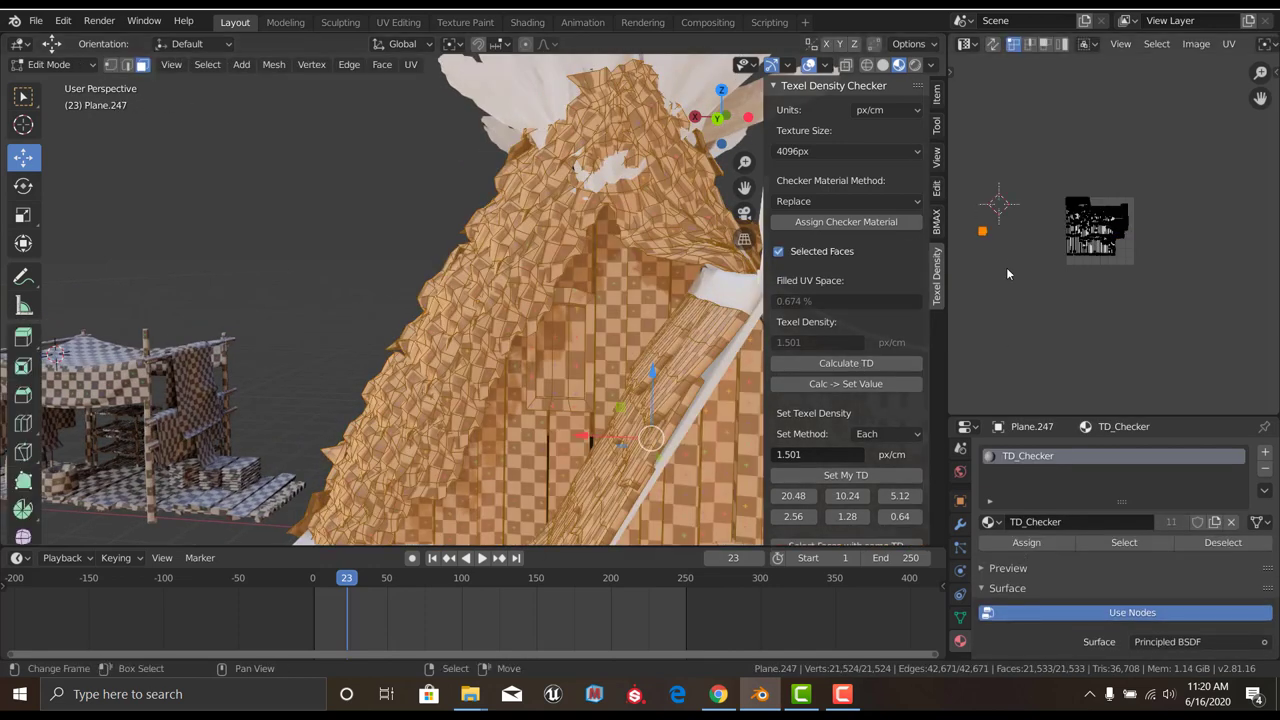
left_click(1151, 284)
scroll(1151, 284, "up", 6)
Move the panel islands, then select the small fence and apply all its transforms
key("g")
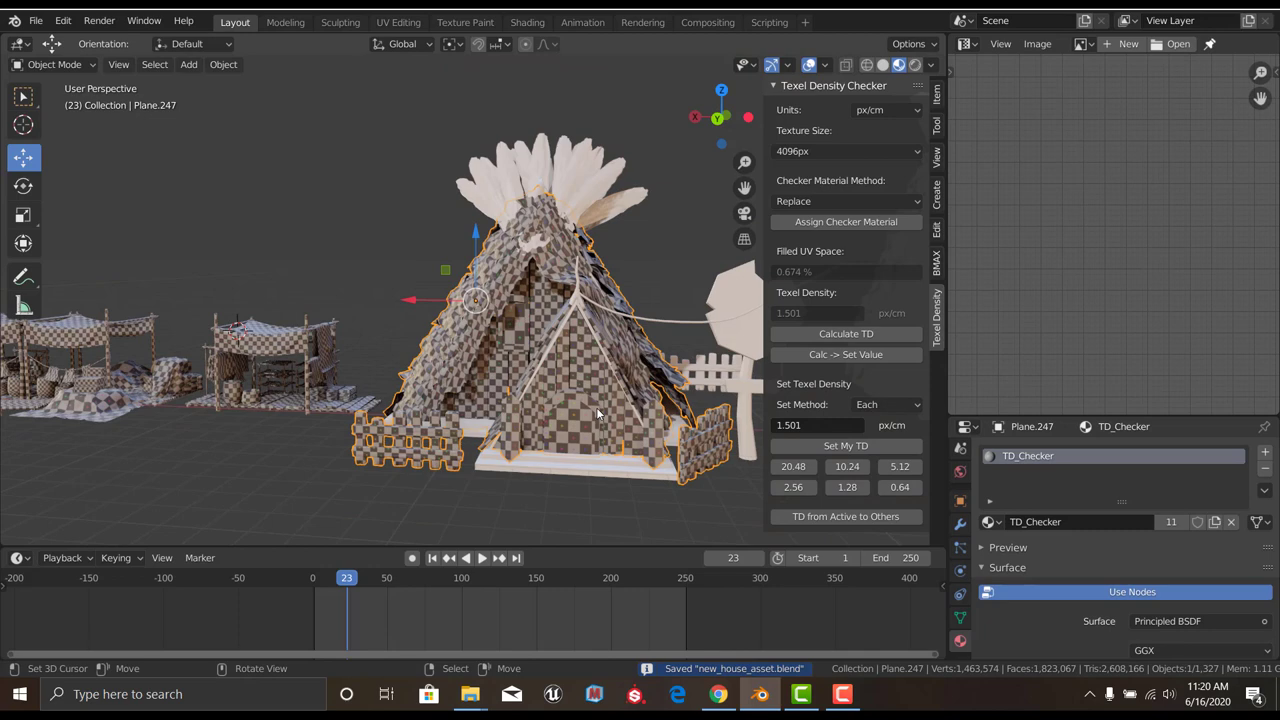
left_click(710, 388)
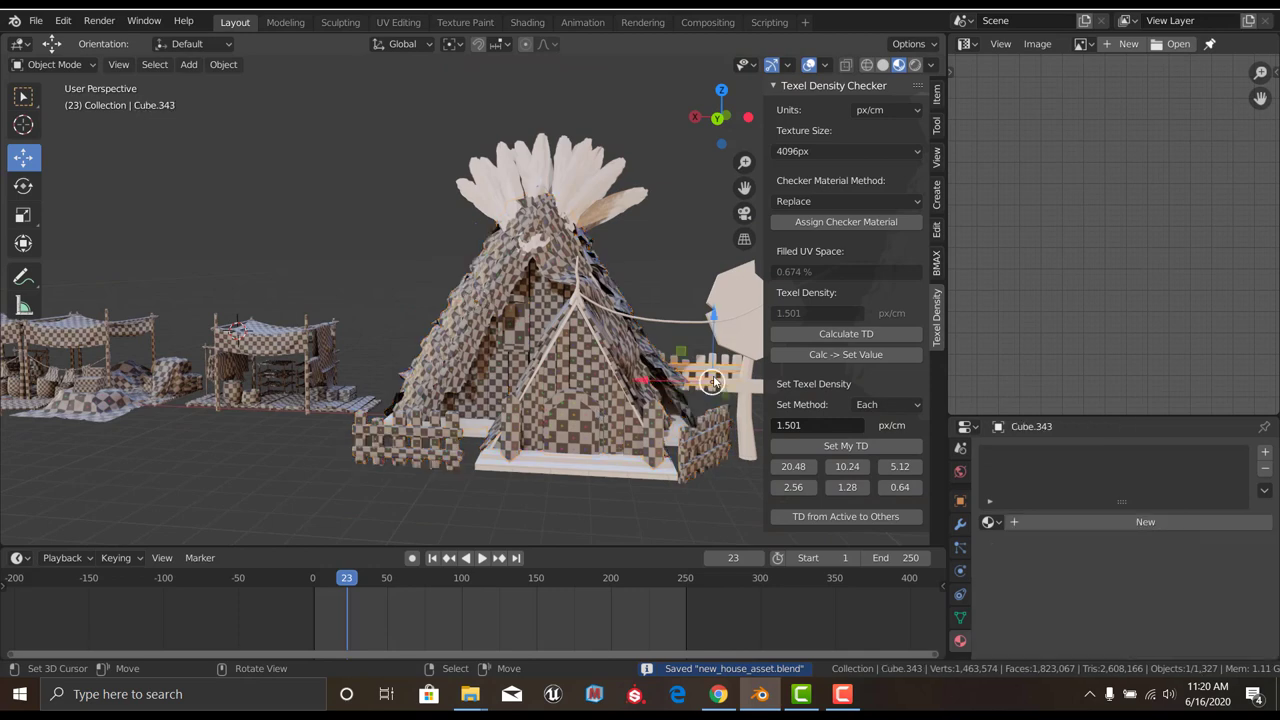
middle_click_drag(702, 402, 500, 344)
scroll(500, 344, "up", 3)
key("Tab")
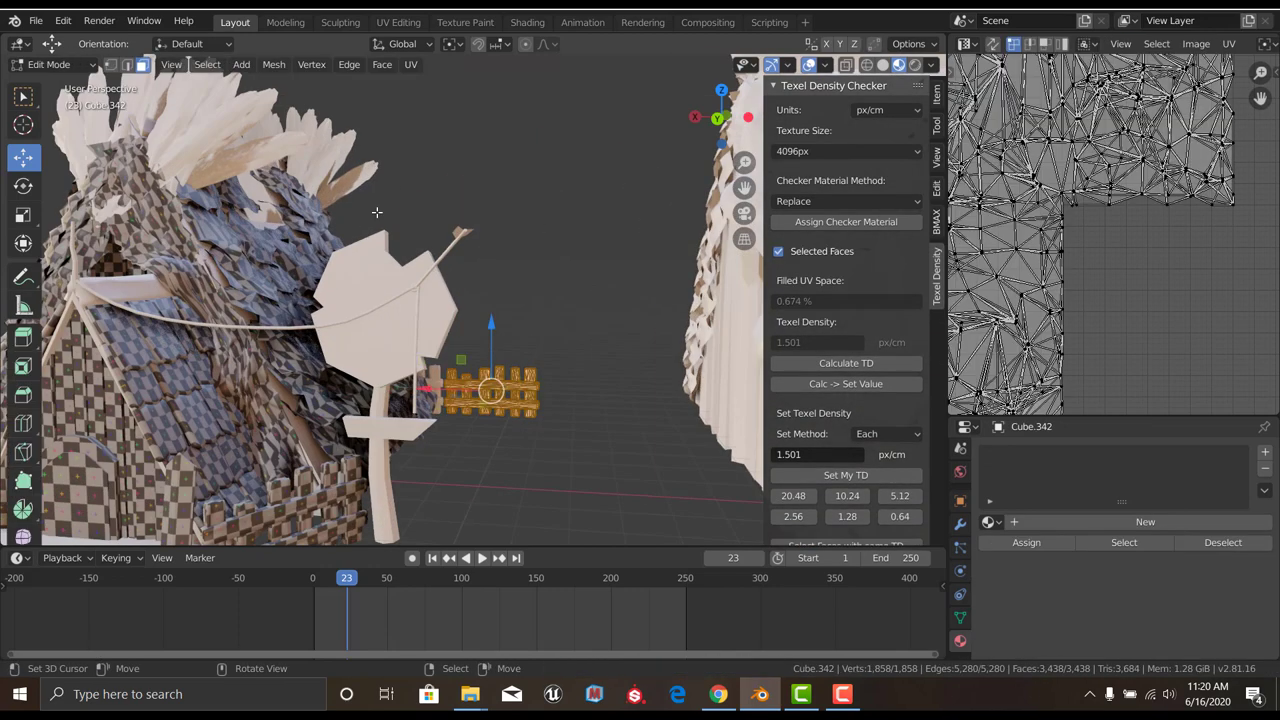
key("Tab")
left_click(223, 64)
left_click(405, 269)
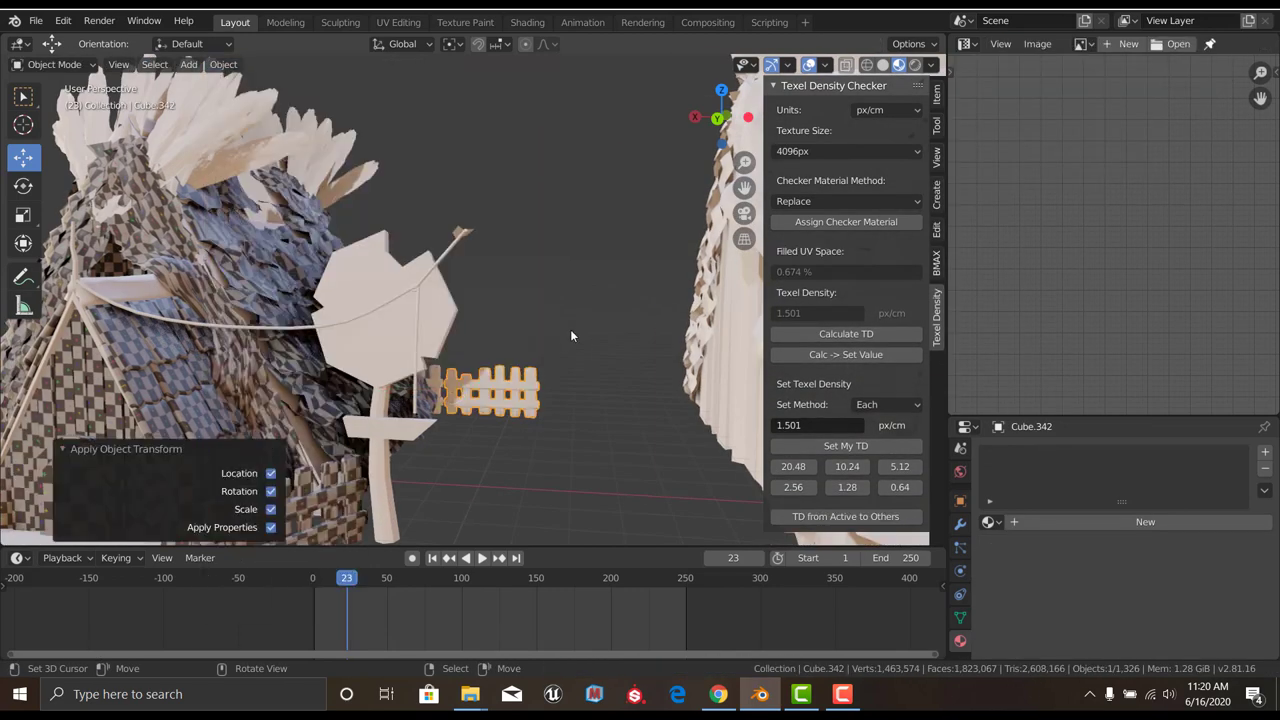
Start unwrapping the small fence, cancel, and orbit out to see the whole house
key("Tab")
key("u")
key("Escape")
key("Tab")
scroll(542, 367, "down", 3)
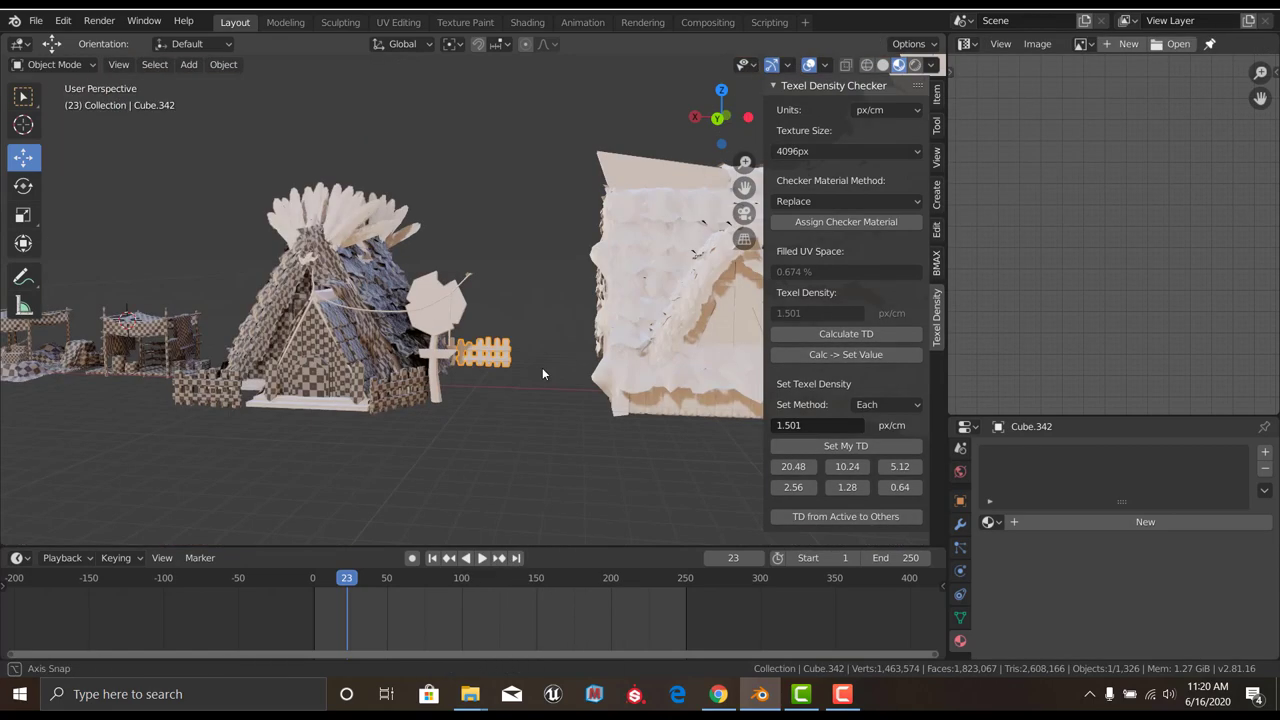
mouse_move(542, 367)
middle_mouse_down()
mouse_move(515, 380)
mouse_move(546, 305)
middle_mouse_up()
left_click(485, 371)
Reselect the small fence and Smart UV Project it
left_click(539, 335)
key("Tab")
scroll(546, 305, "up", 3)
key("u")
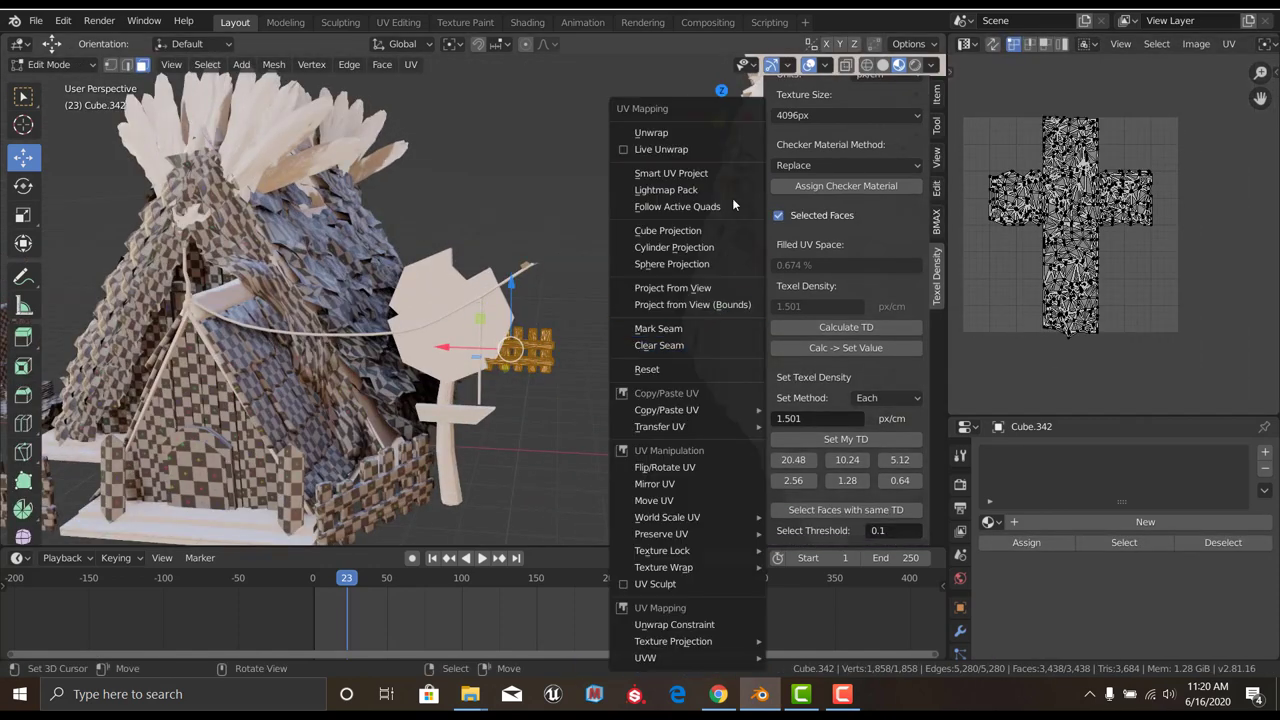
left_click(707, 178)
left_click(672, 302)
key("Tab")
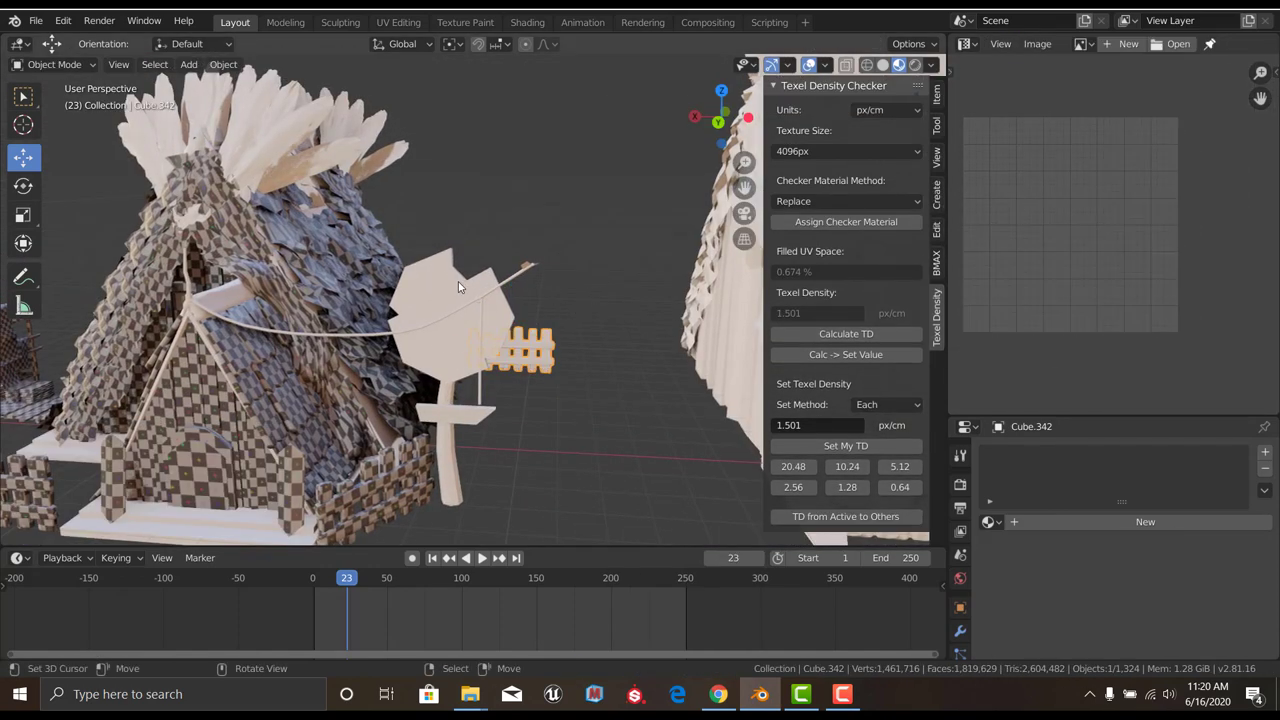
Select the house mesh with the fence and fit the fence's island into the atlas
key("Tab")
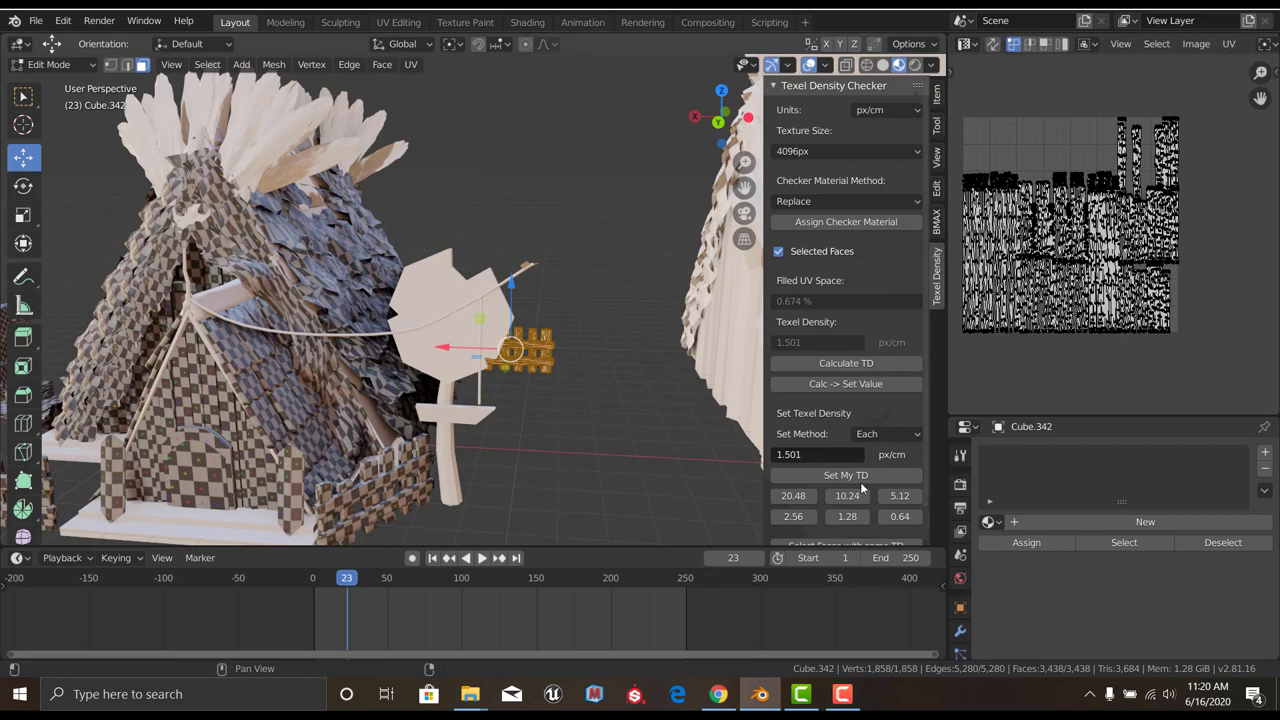
key("Tab")
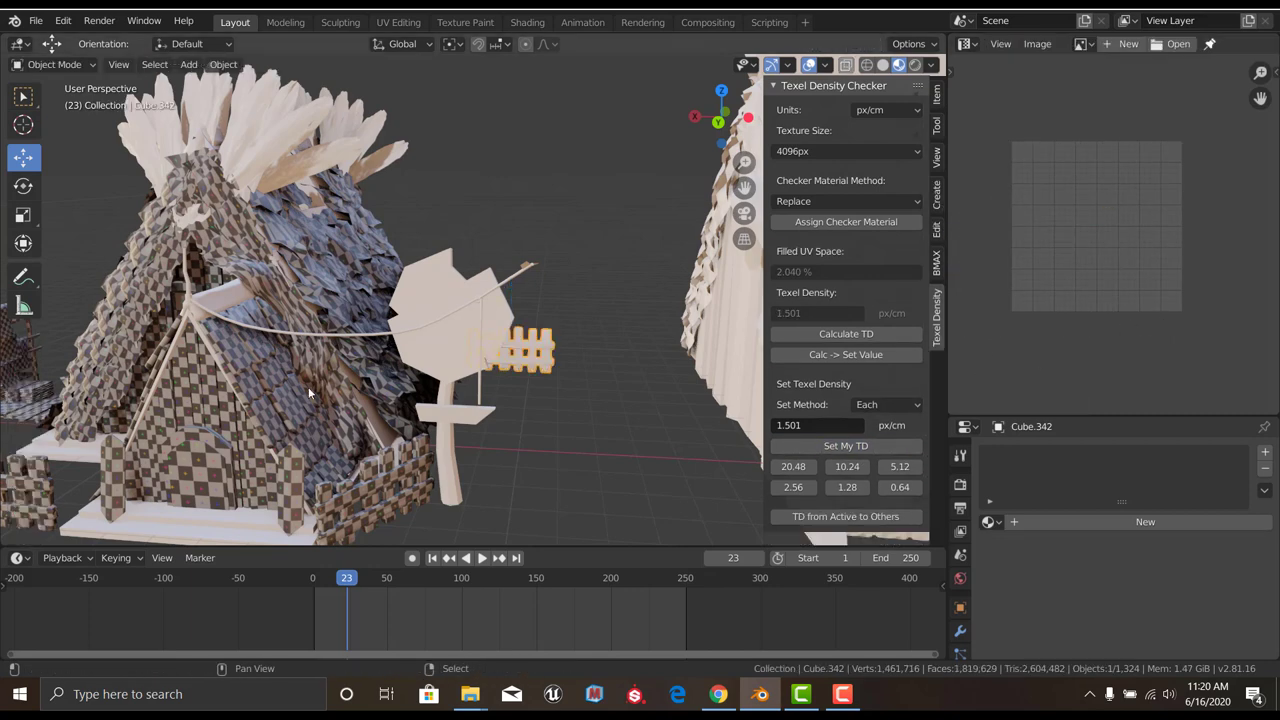
left_click(449, 350)
key("KP_Decimal")
key("Tab")
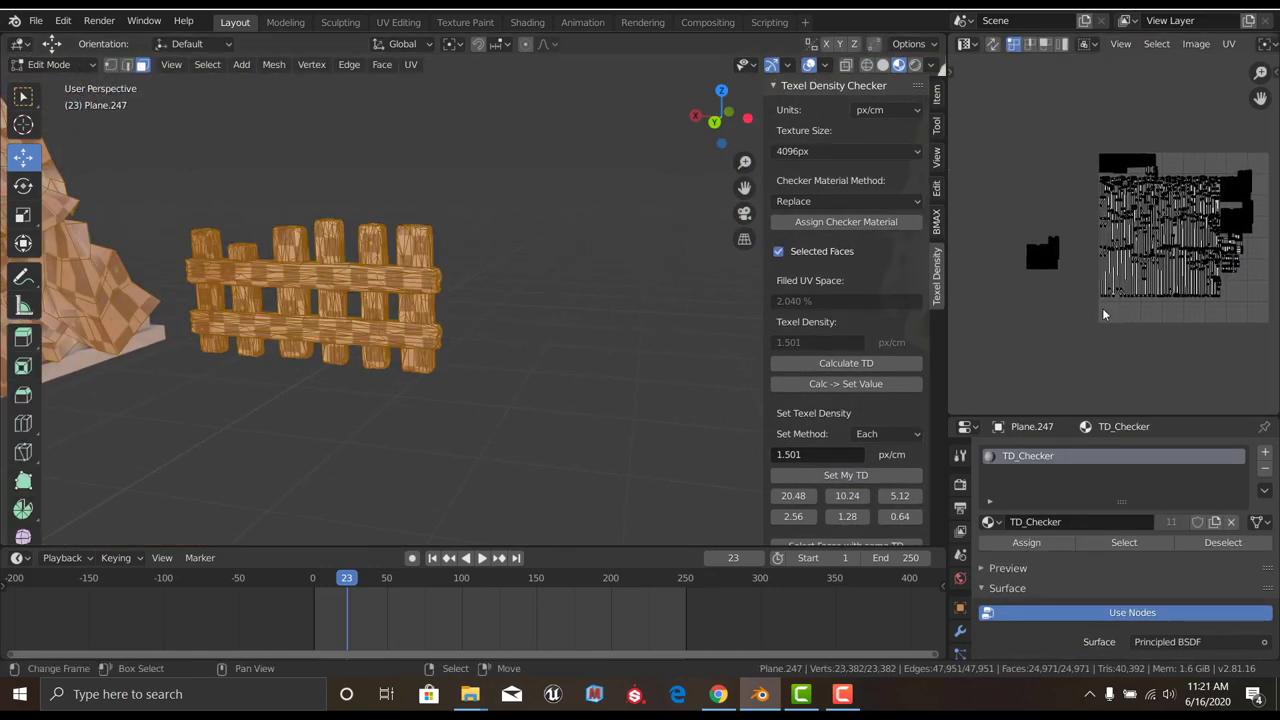
left_click(1045, 250)
left_click_drag(1069, 311, 1069, 312)
key("s")
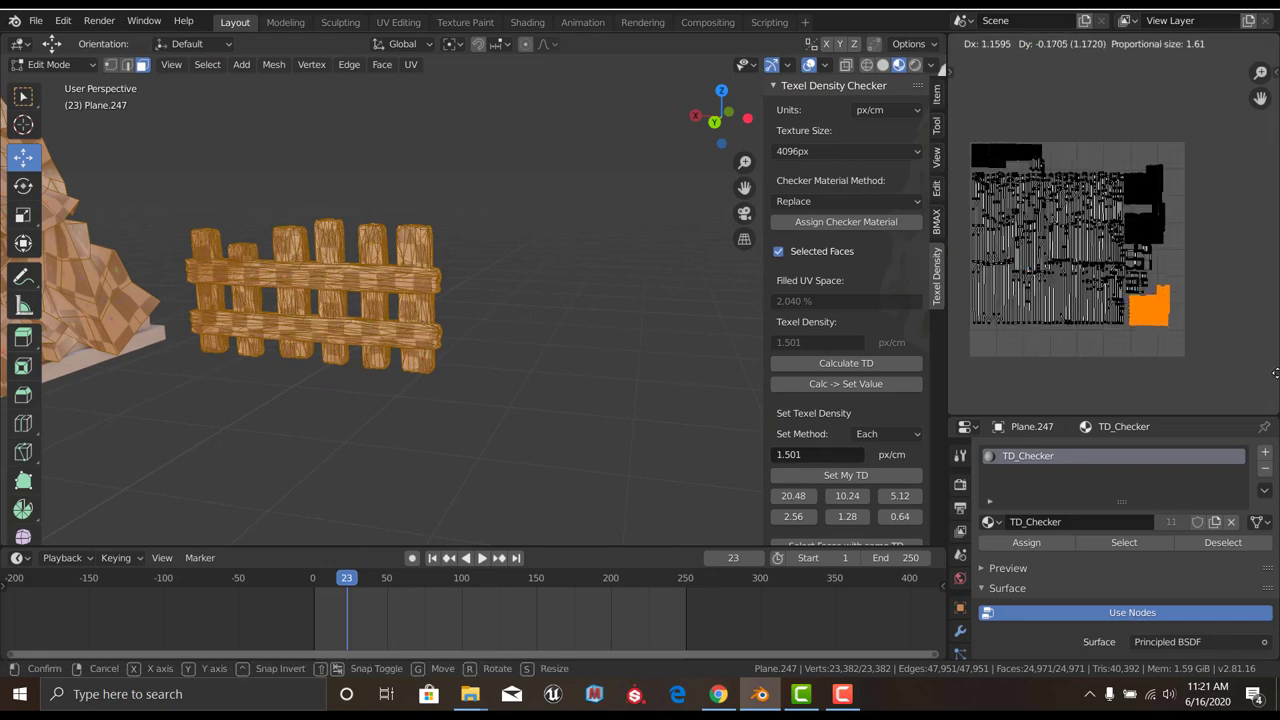
Return to Object Mode and resave new_house_asset.blend
key("Tab")
scroll(445, 357, "down", 2)
key("ctrl+s")
middle_click_drag(445, 357, 563, 337)
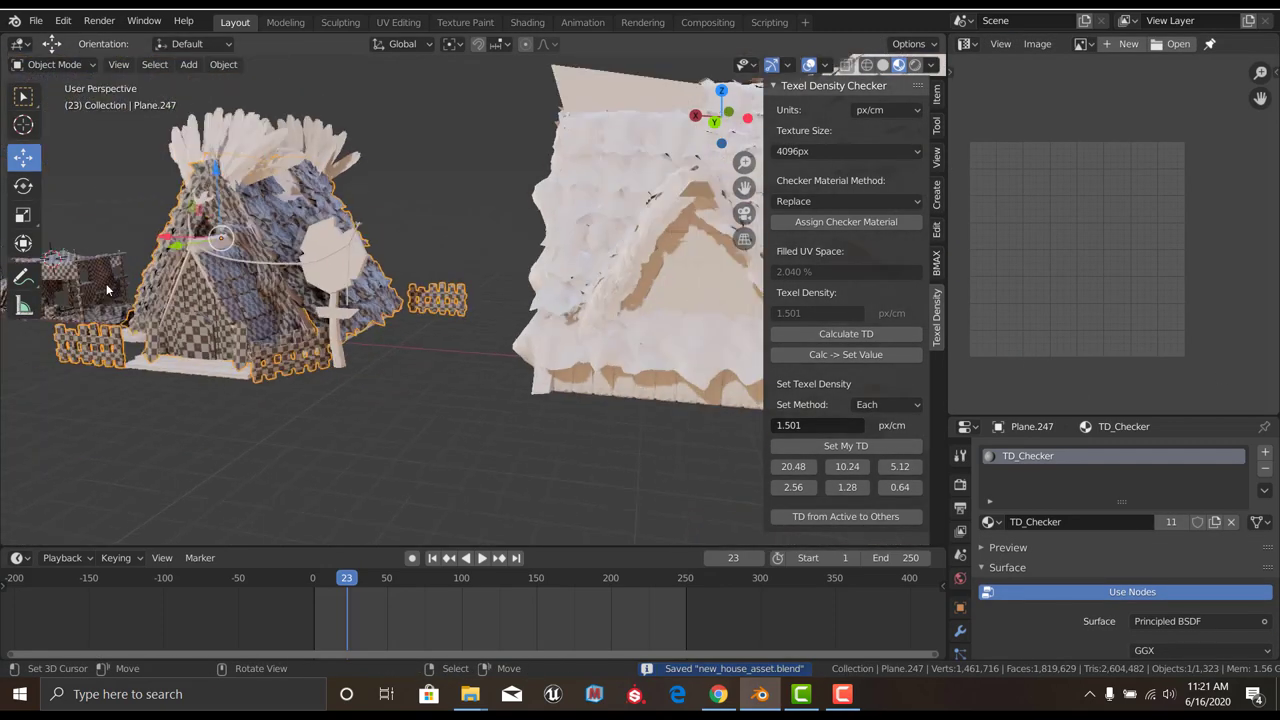
Smart-unwrap the roof feathers, apply their transforms, then unwrap them again
left_click(563, 337)
key("Tab")
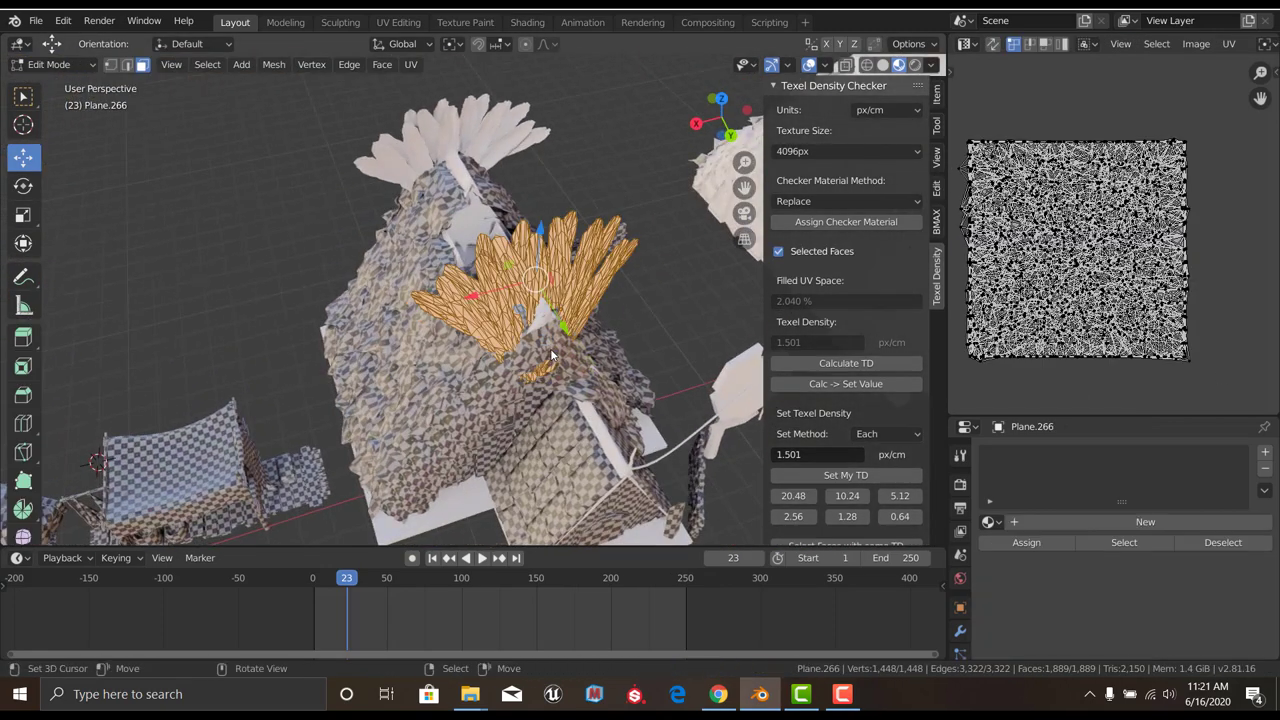
key("u")
left_click(508, 266)
left_click(506, 290)
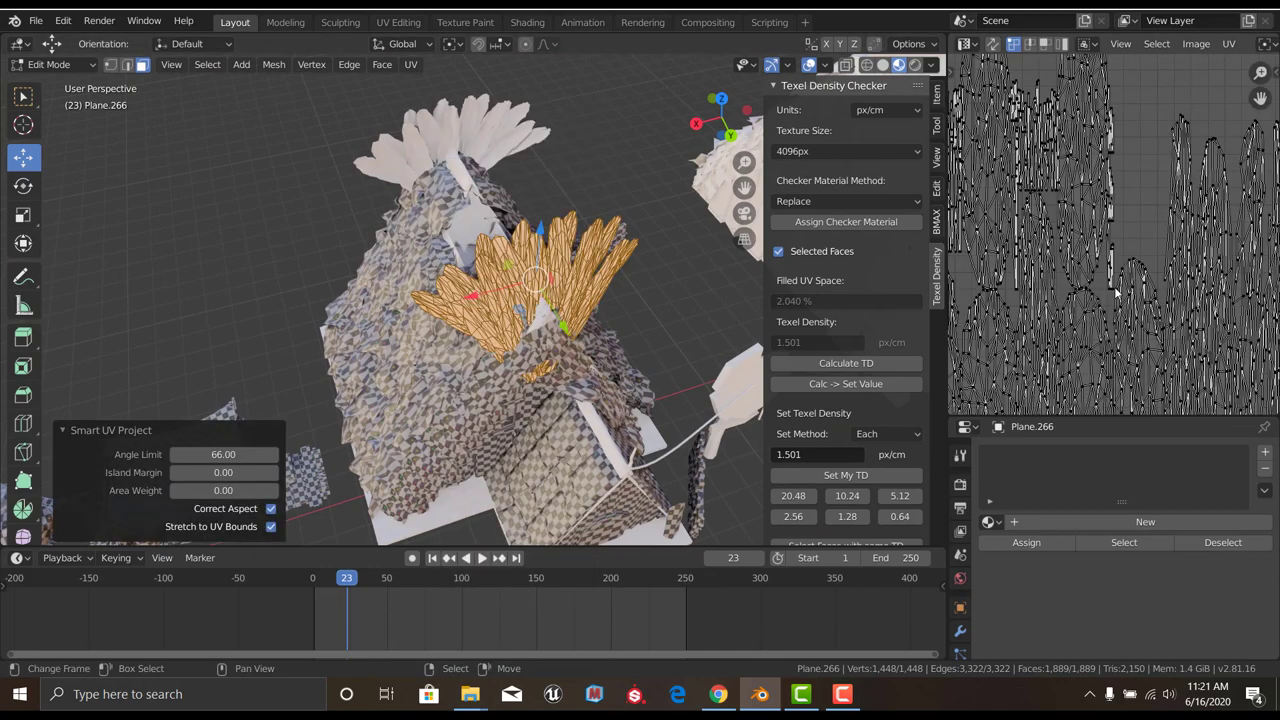
key("Tab")
left_click(223, 64)
left_click(420, 199)
key("Tab")
key("u")
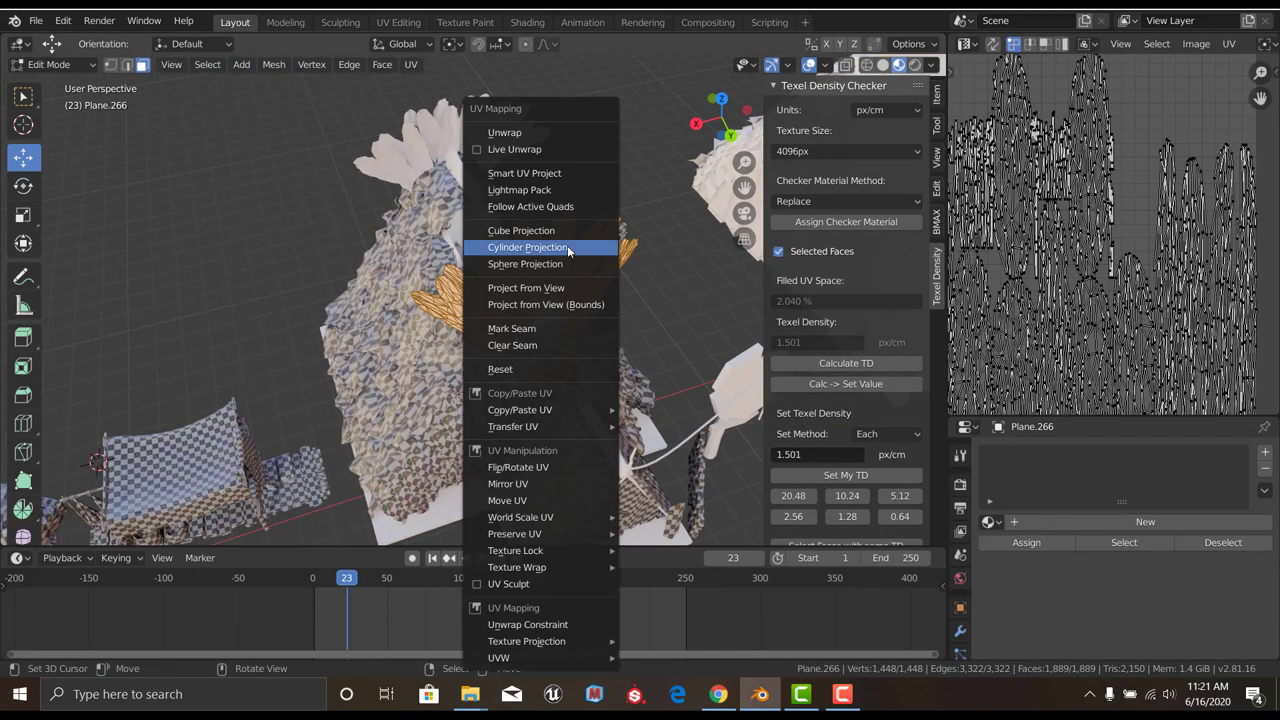
left_click(520, 176)
left_click(543, 286)
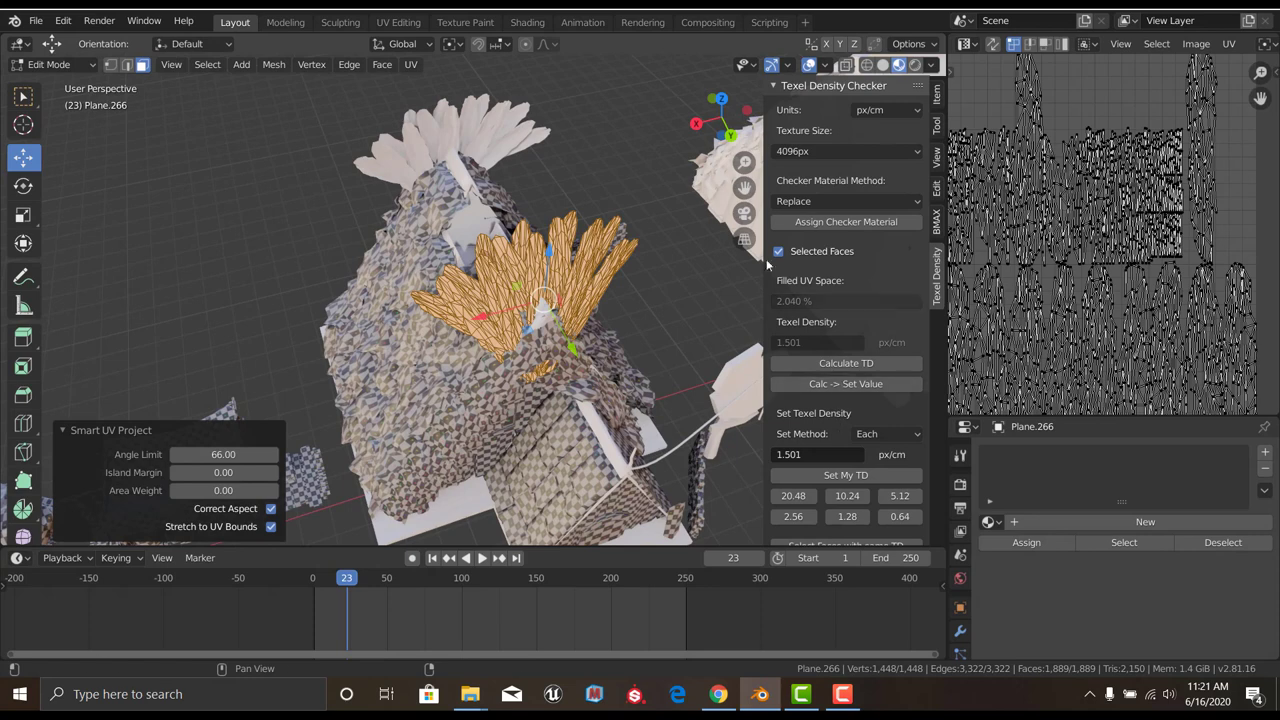
Copy the roof feathers' UVs and paste them onto the matching roof copy
left_click(937, 95)
left_click(937, 157)
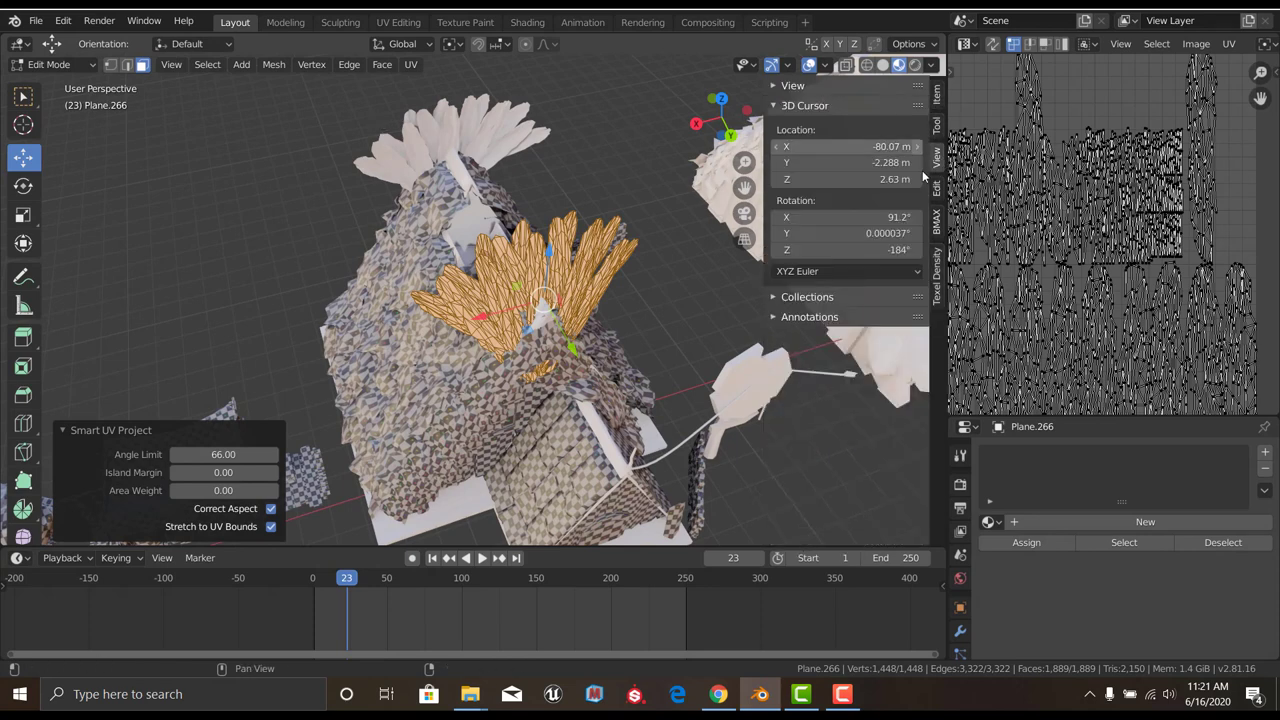
left_click(937, 188)
left_click(812, 137)
left_click(814, 190)
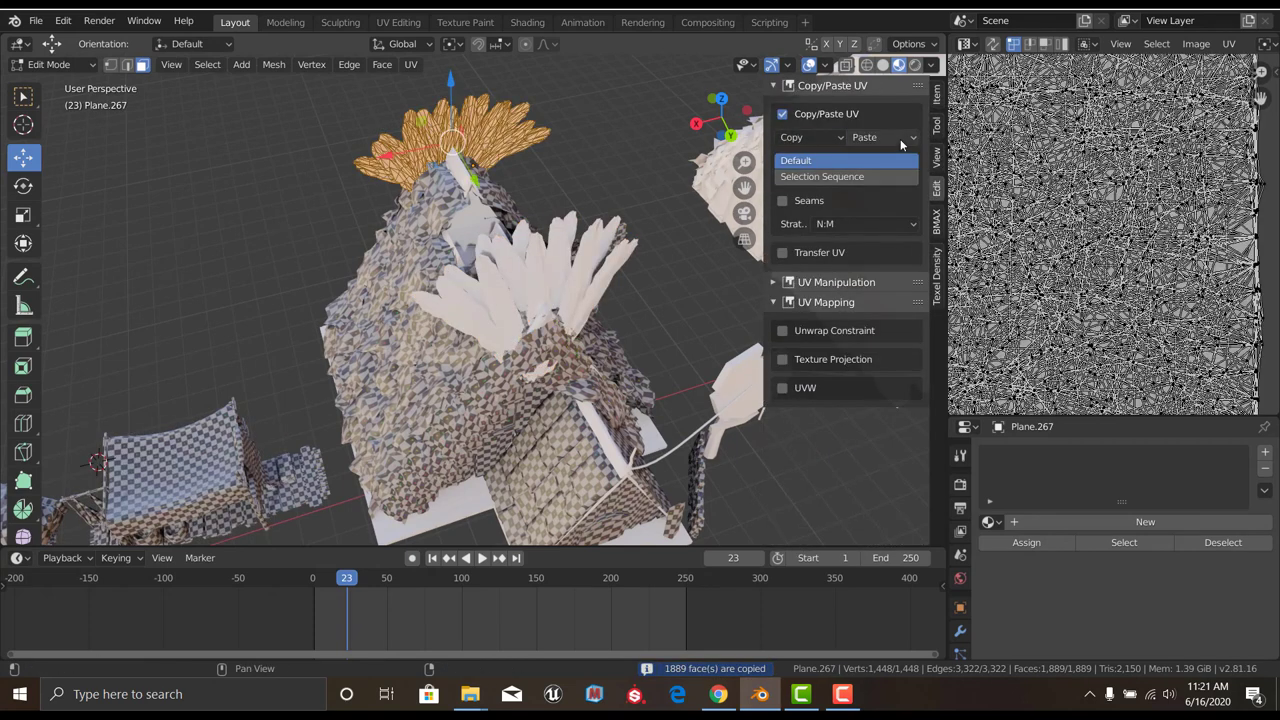
left_click(800, 163)
middle_click_drag(501, 275, 511, 259)
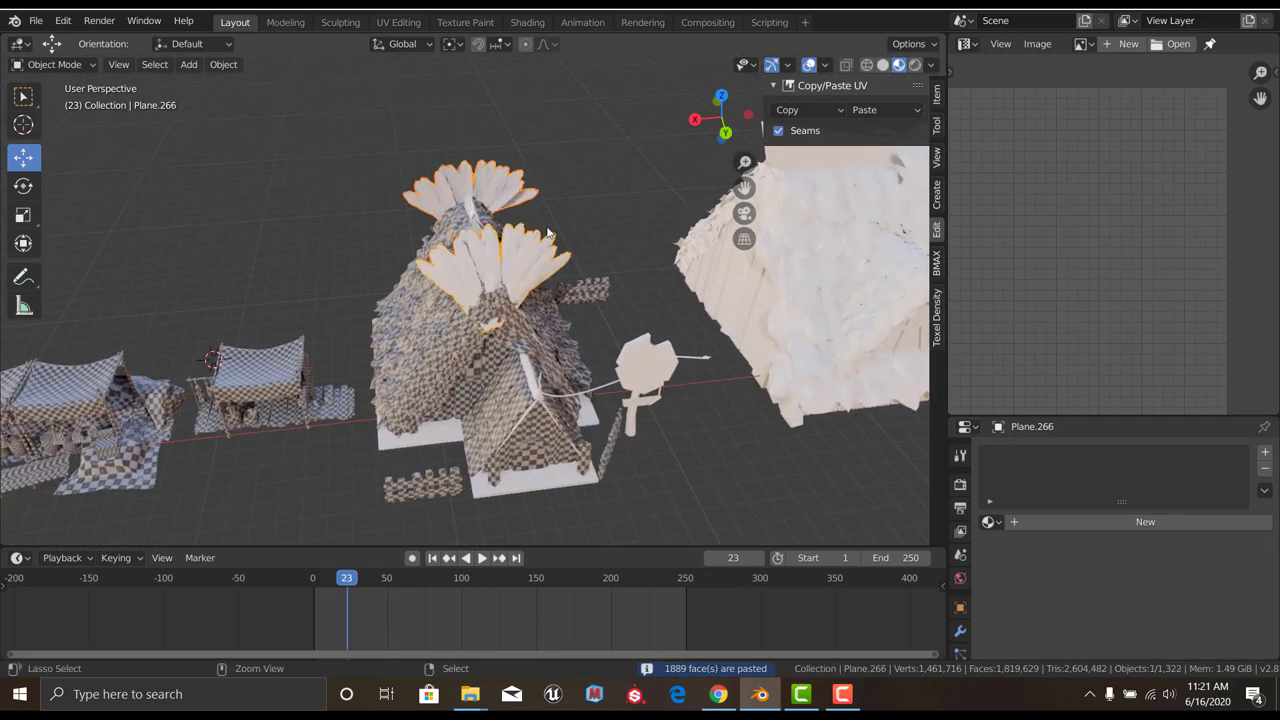
scroll(547, 233, "up", 2)
Scale the roof UVs to 1.501 px/cm texel density and move the islands aside
key("Tab")
left_click(938, 285)
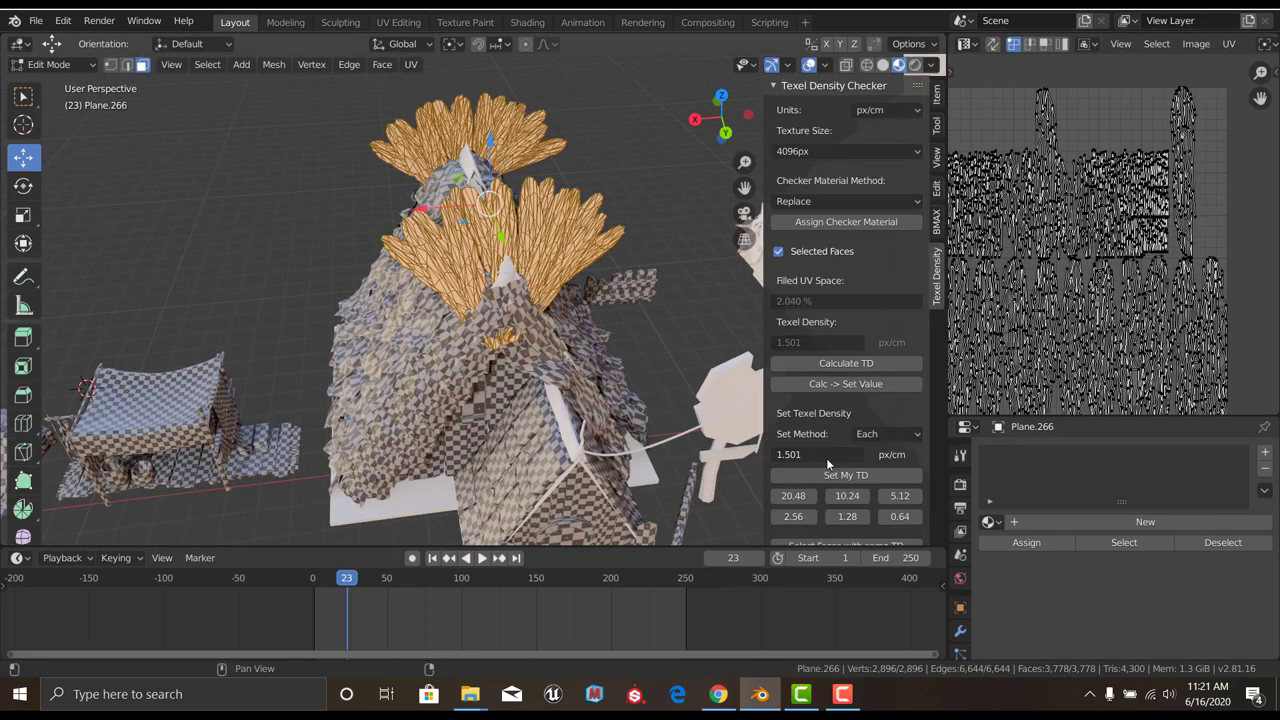
key("g")
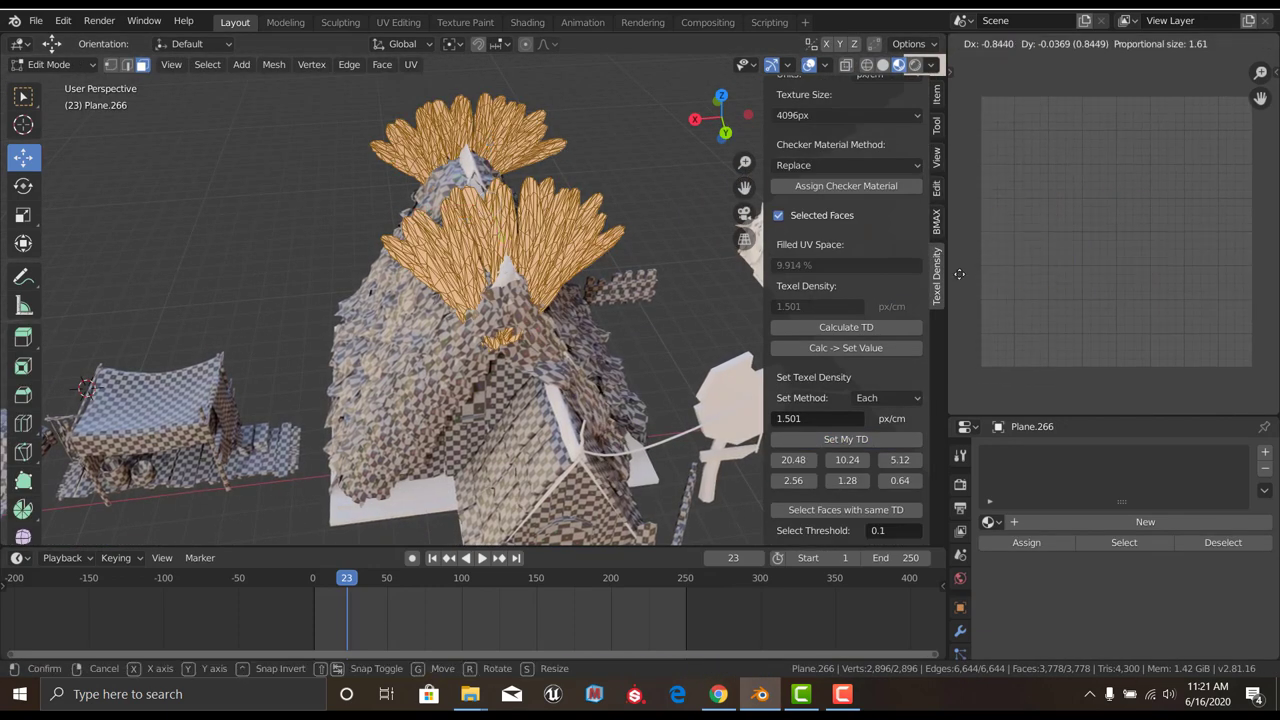
left_click(958, 273)
Select the thatch roof and its UV island in the layout
key("Tab")
left_click(453, 328)
key("Tab")
key("KP_Decimal")
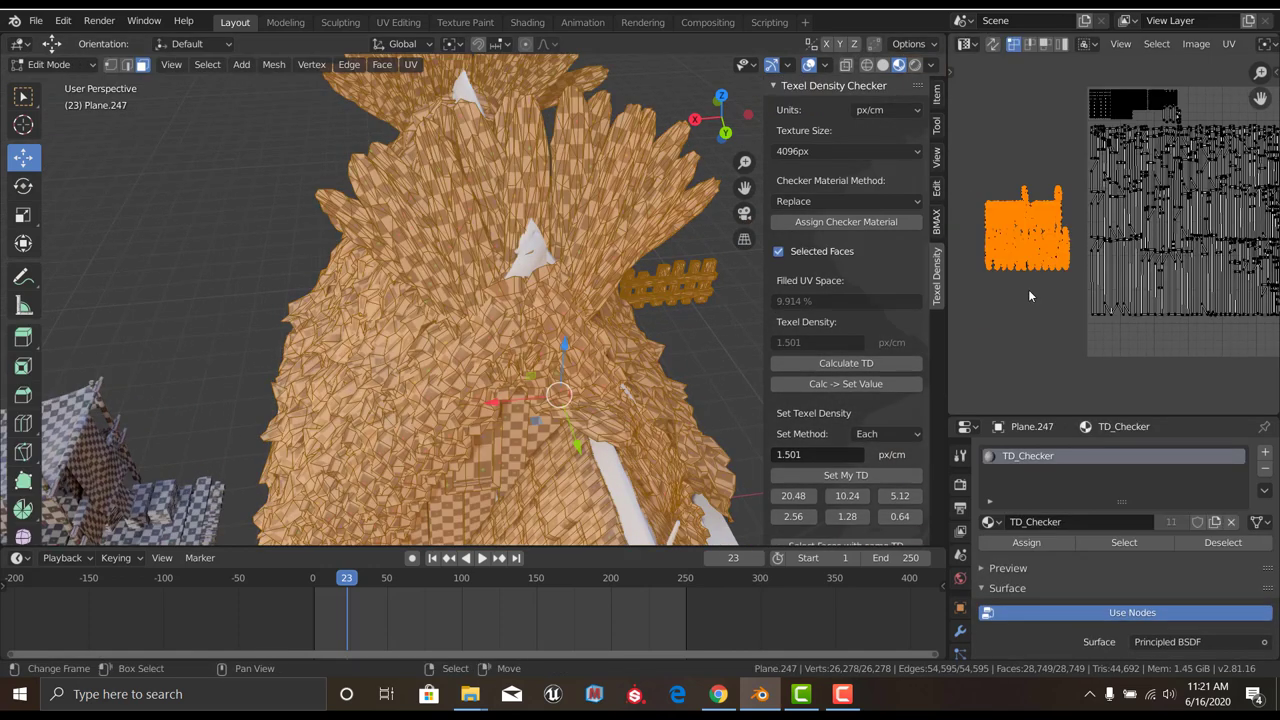
left_click_drag(1068, 290, 1066, 290)
scroll(1040, 282, "down", 4)
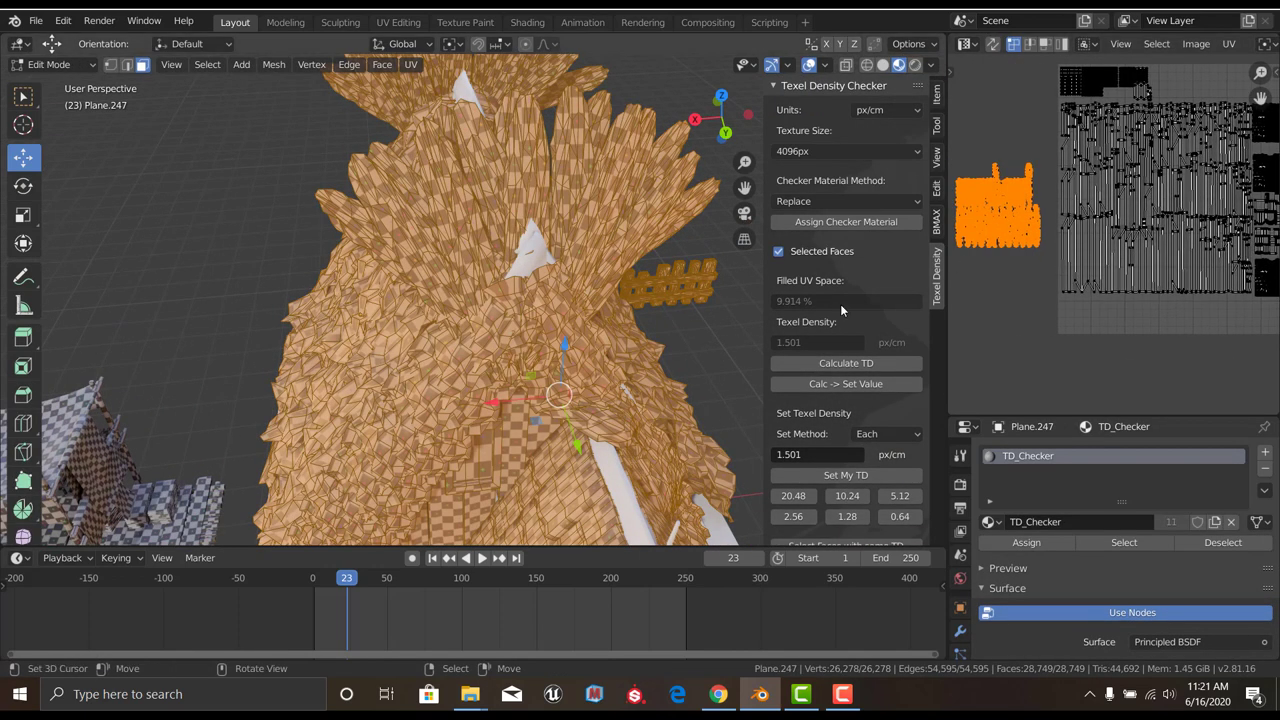
scroll(1032, 283, "up", 2)
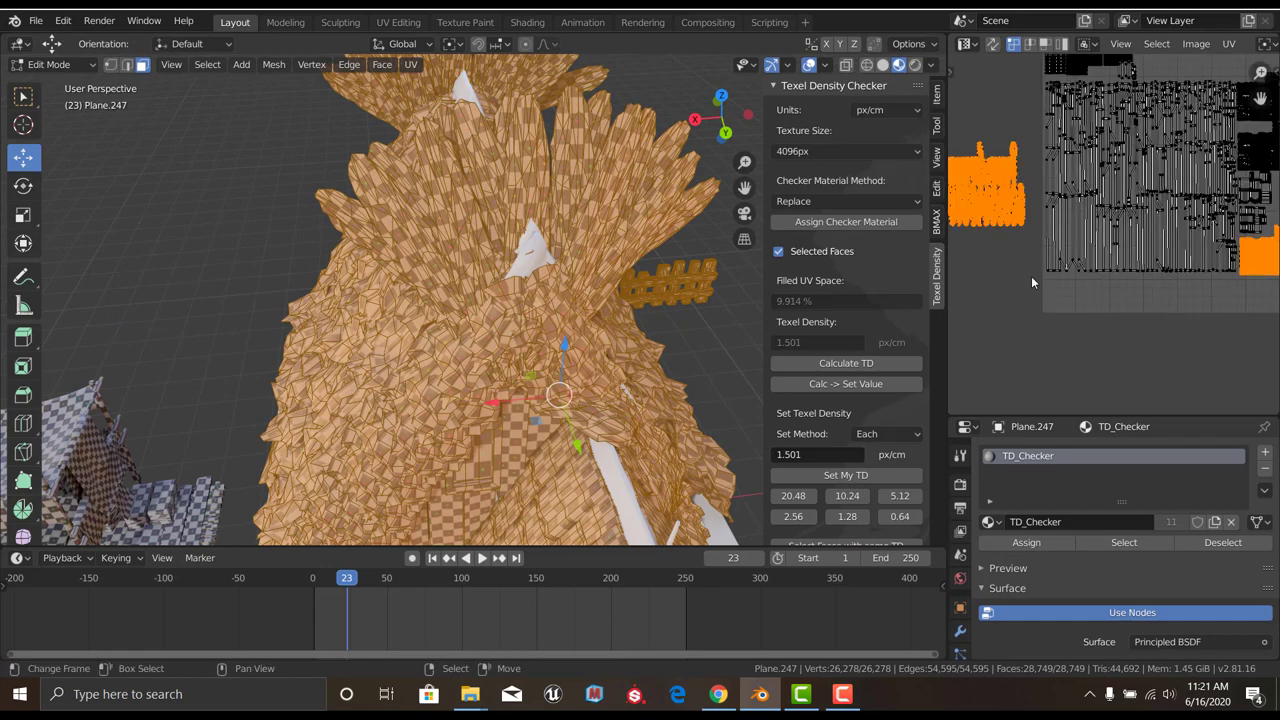
key("Tab")
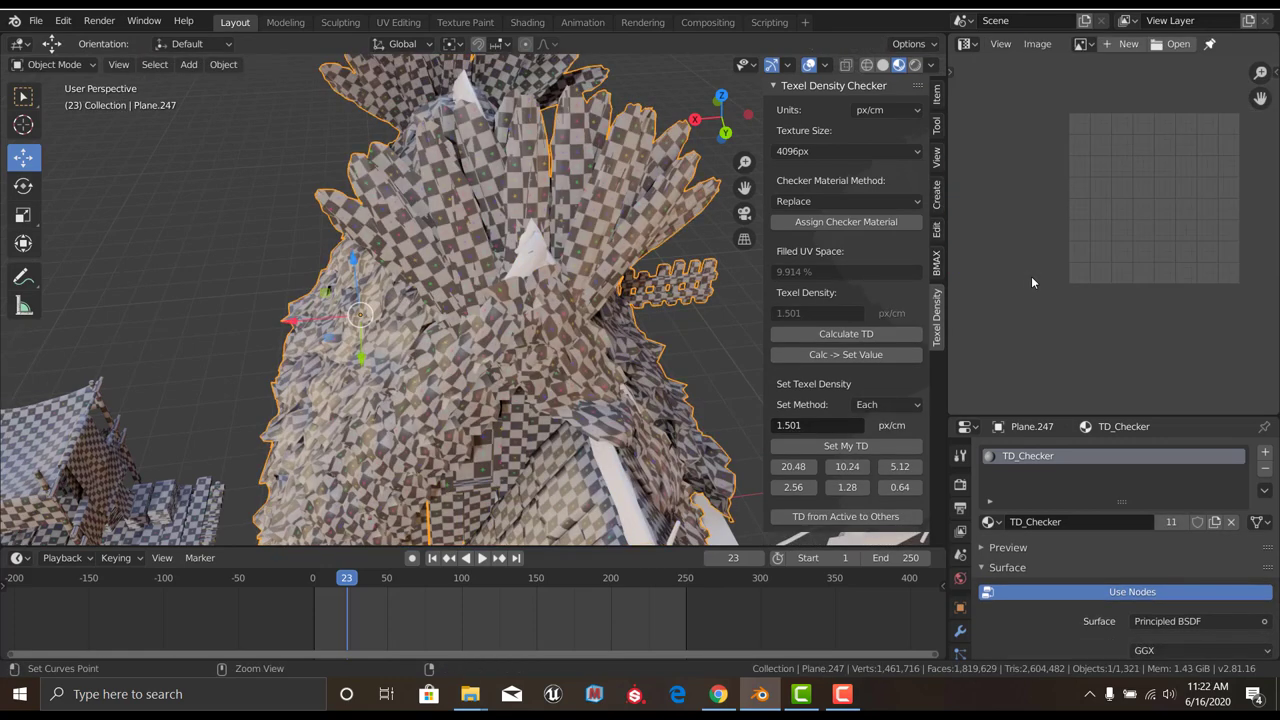
Select the roof feathers object and save the file
left_click(651, 206)
scroll(651, 206, "down", 5)
key("ctrl+s")
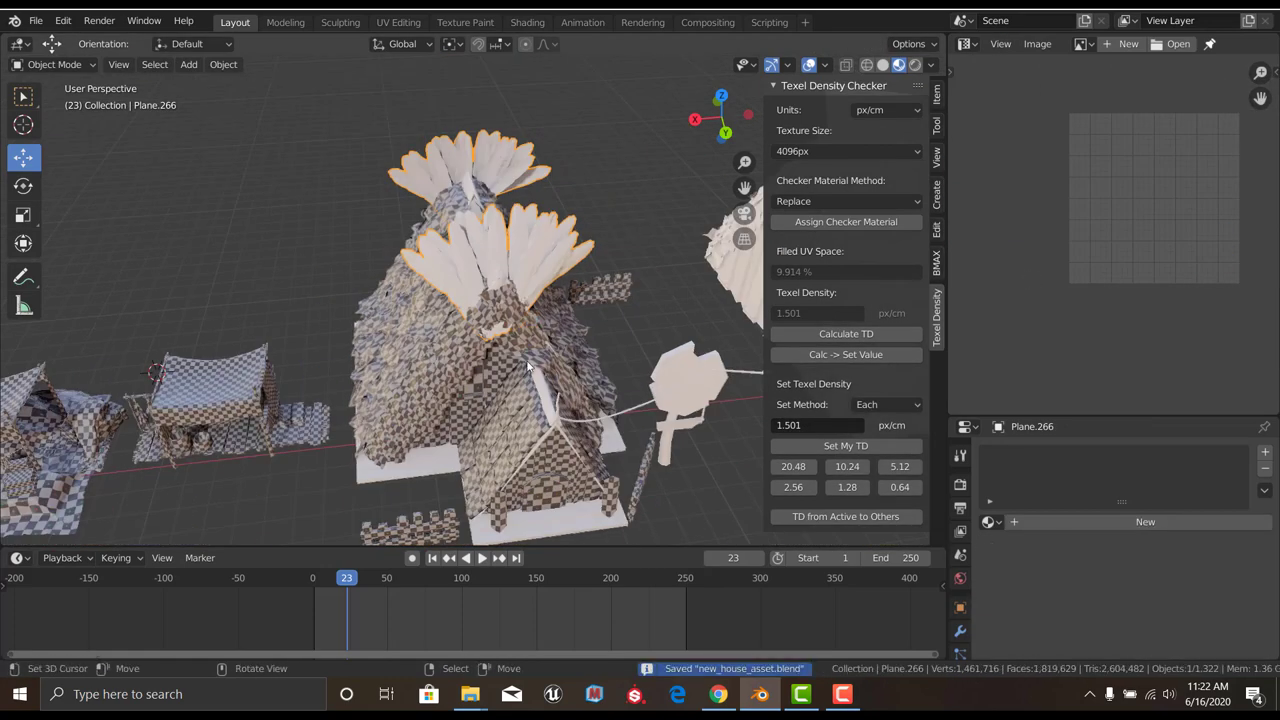
mouse_move(600, 260)
middle_mouse_down()
mouse_move(495, 297)
mouse_move(403, 264)
mouse_move(602, 245)
mouse_move(537, 241)
mouse_move(584, 199)
middle_mouse_up()
Select the triangular gable frame and apply all of its transforms
scroll(495, 291, "up", 5)
left_click(495, 291)
key("Tab")
key("Tab")
scroll(478, 264, "down", 4)
key("Tab")
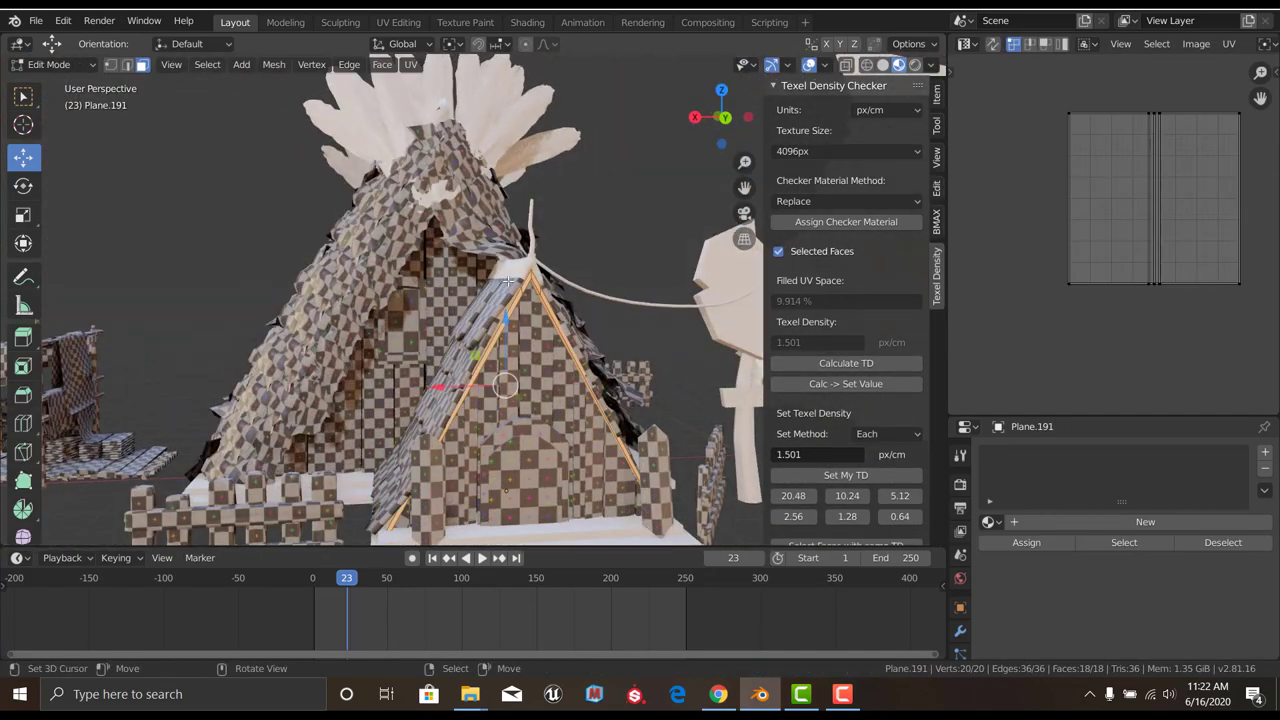
key("u")
key("Tab")
left_click(223, 64)
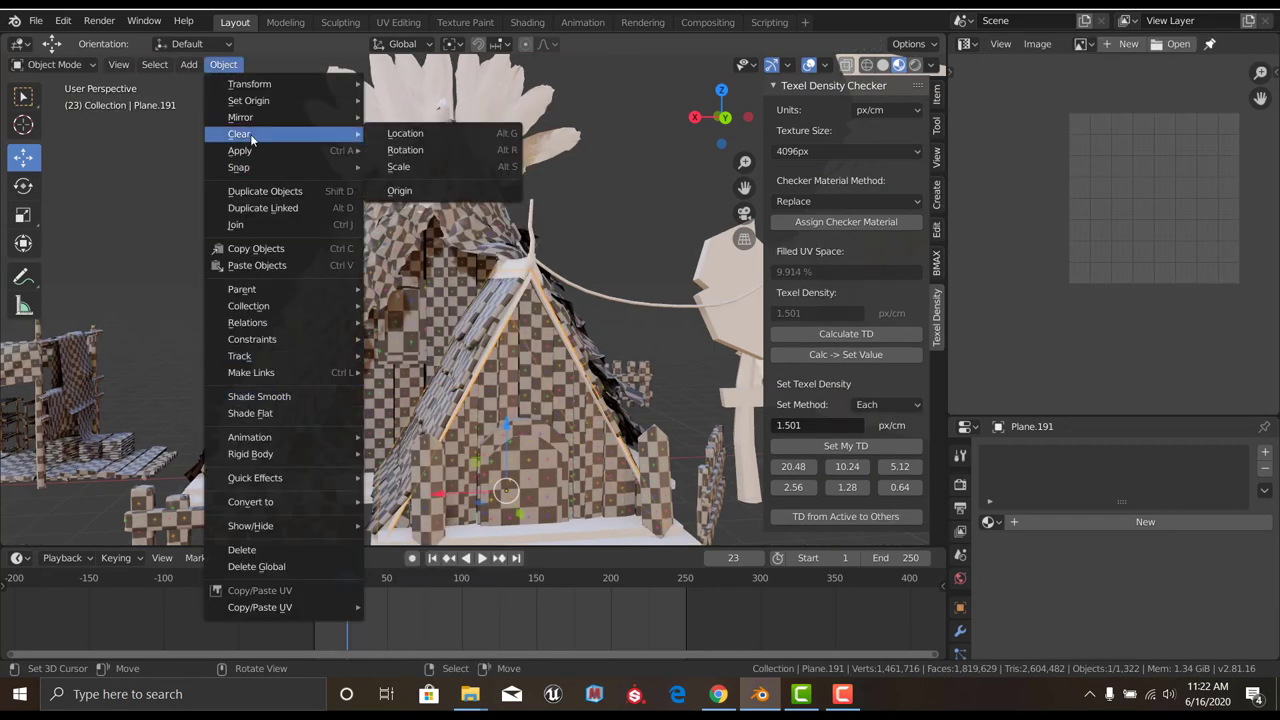
left_click(440, 203)
Smart UV Project the gable frame and copy its UVs
key("Tab")
key("u")
left_click(520, 172)
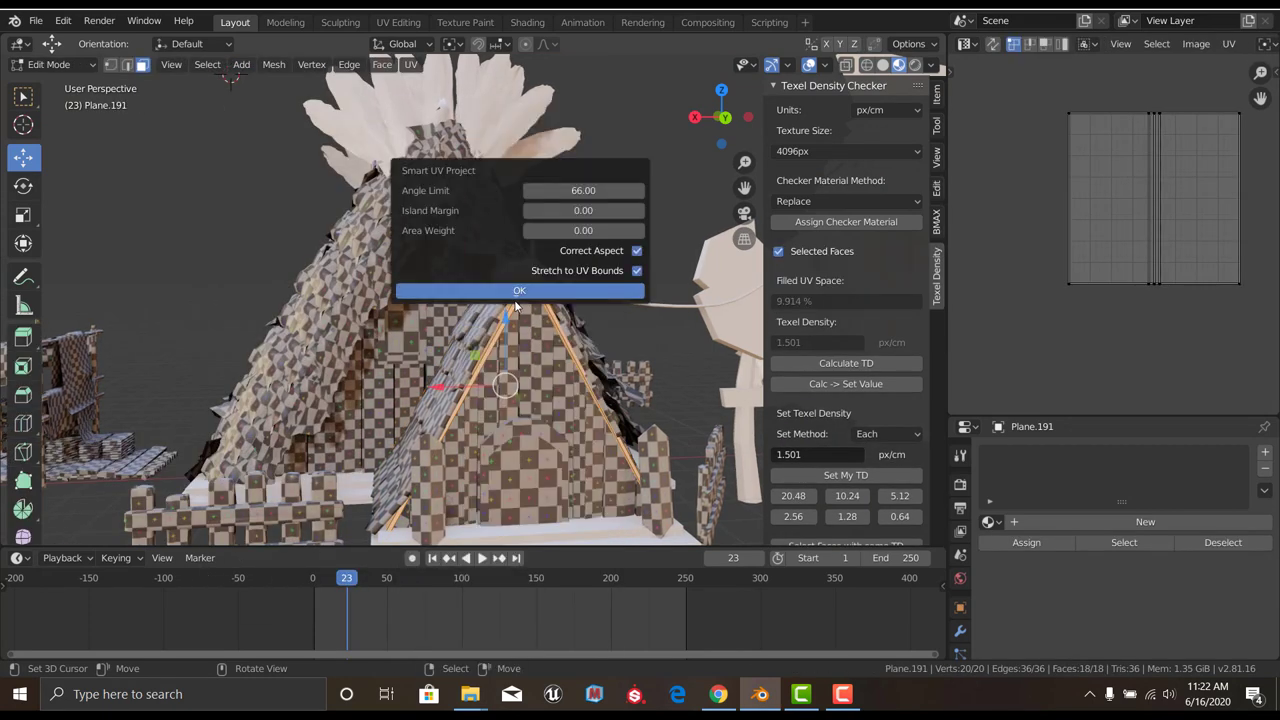
left_click(516, 300)
left_click(937, 125)
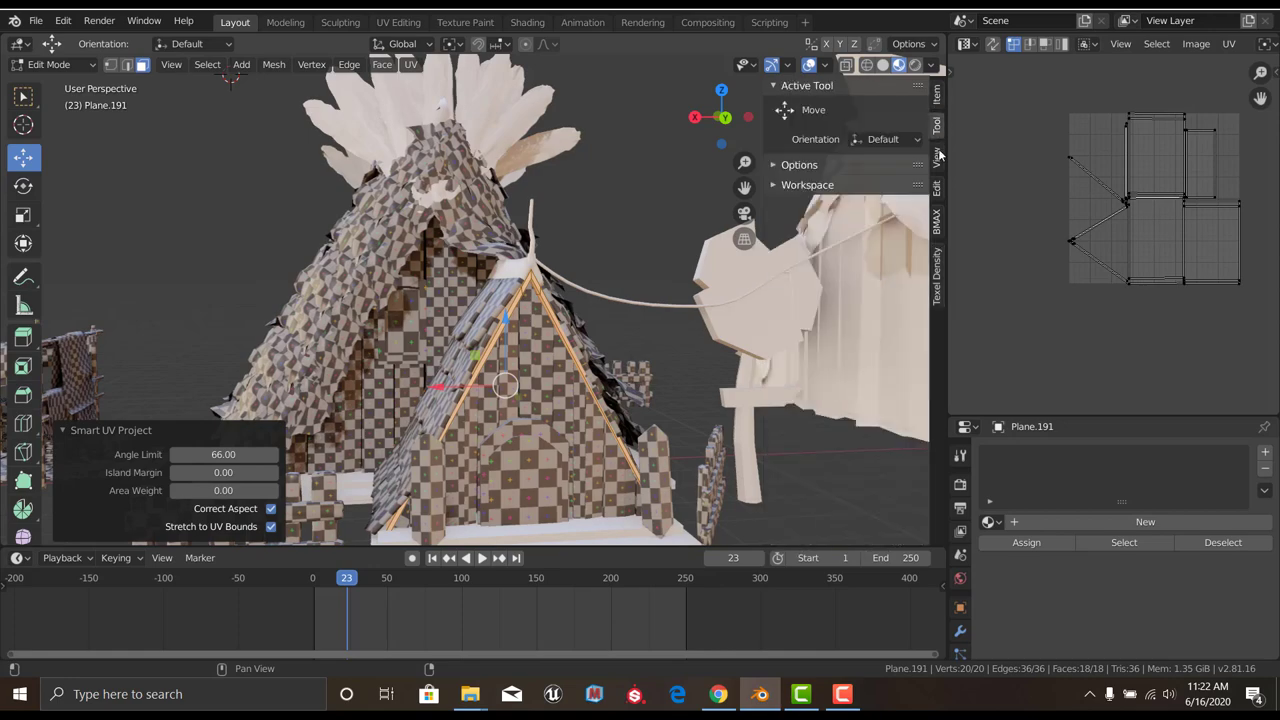
left_click(937, 192)
left_click(814, 190)
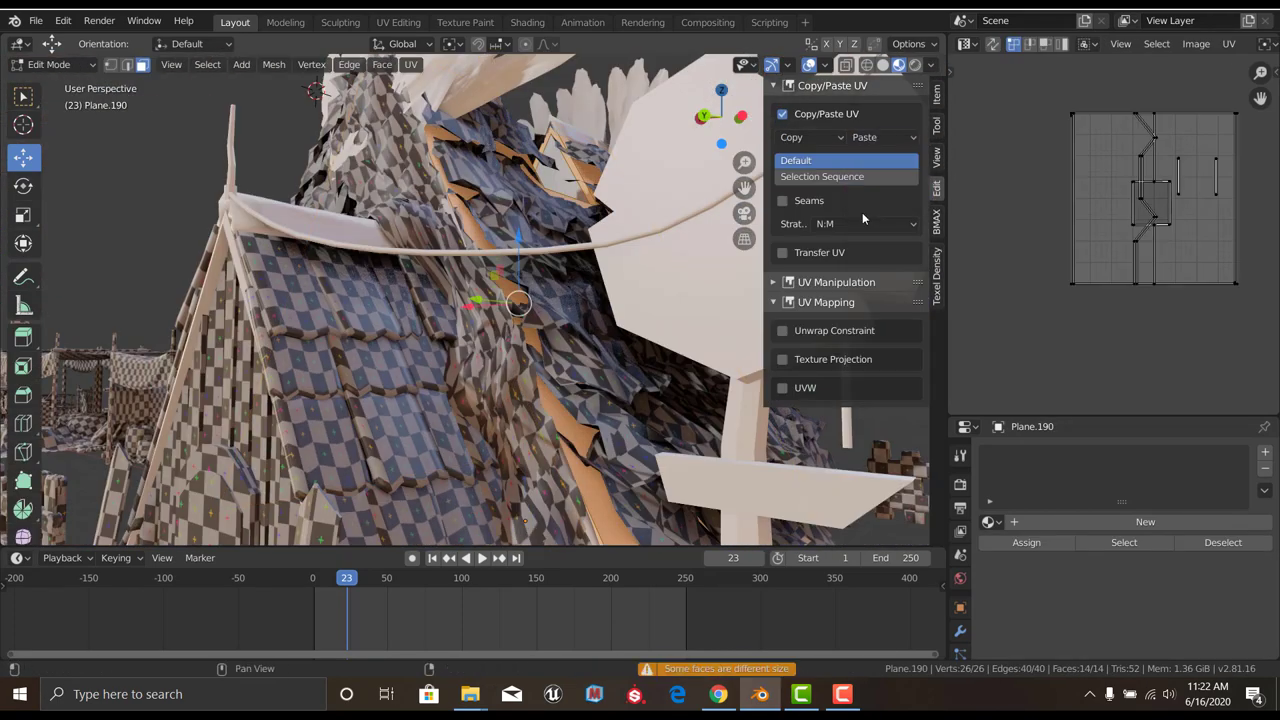
Smart UV Project the trim and snap the 3D cursor to it
key("u")
left_click(440, 171)
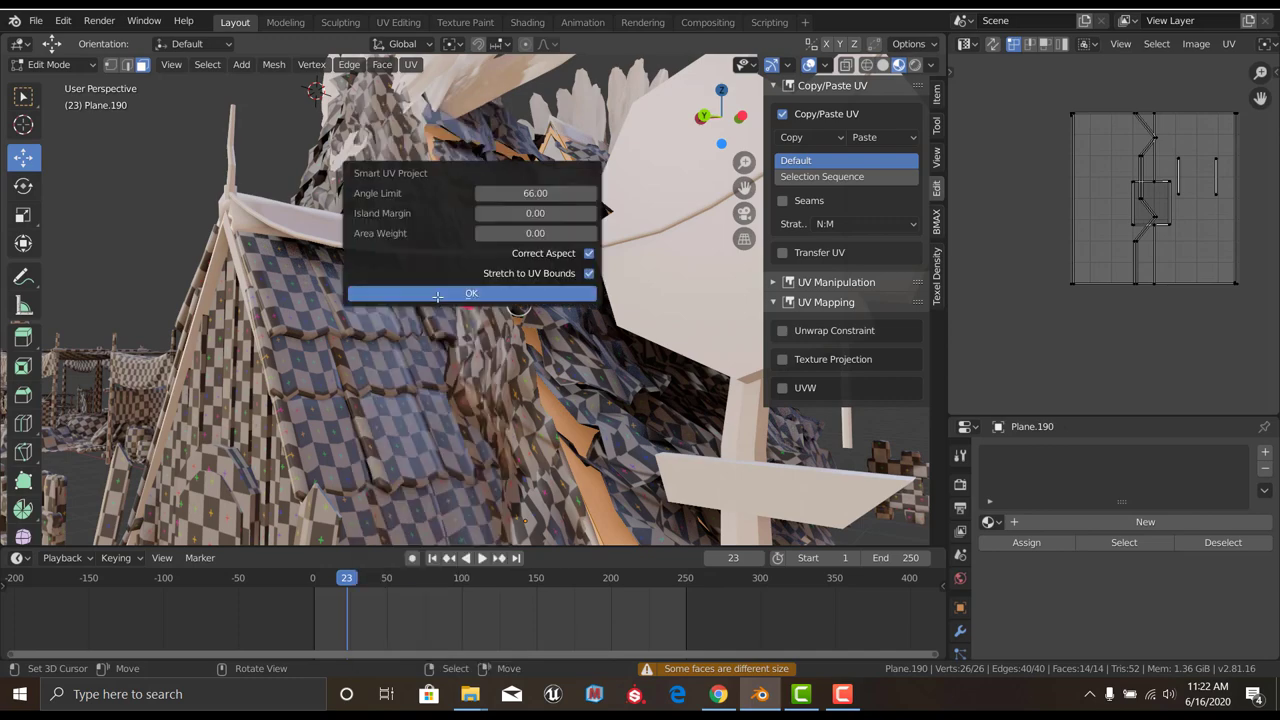
left_click(440, 292)
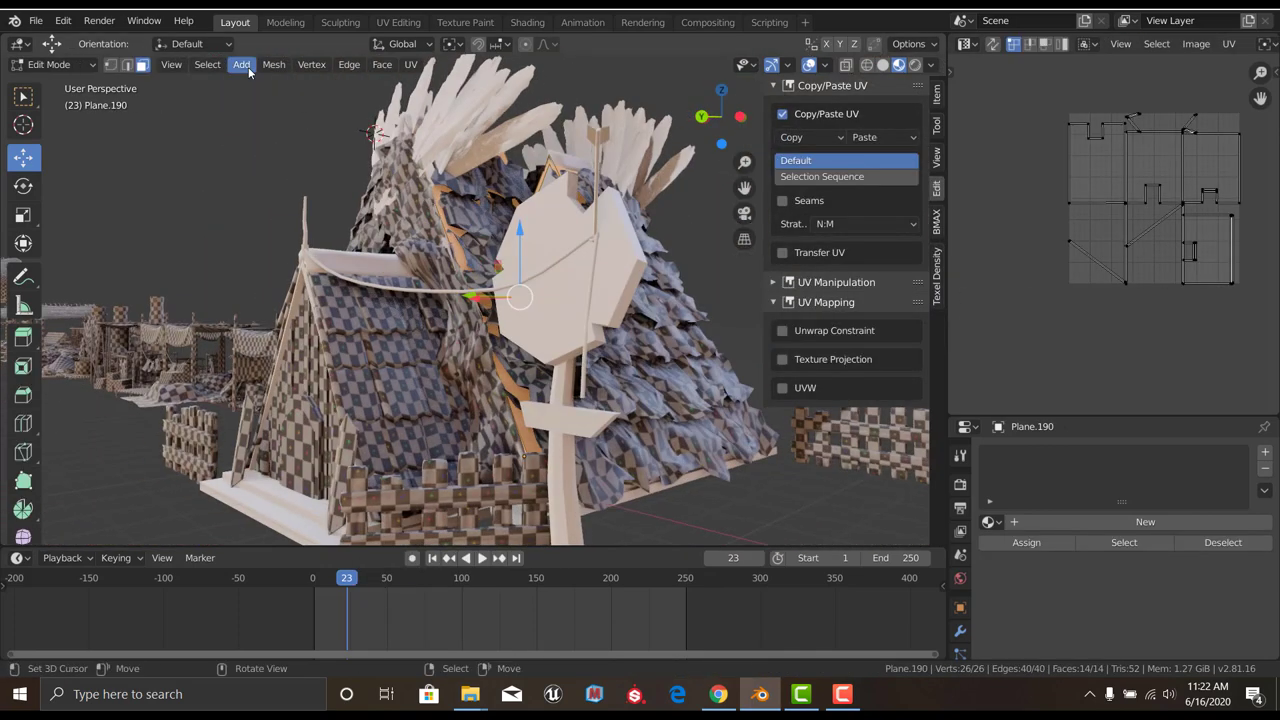
left_click(273, 65)
left_click(278, 64)
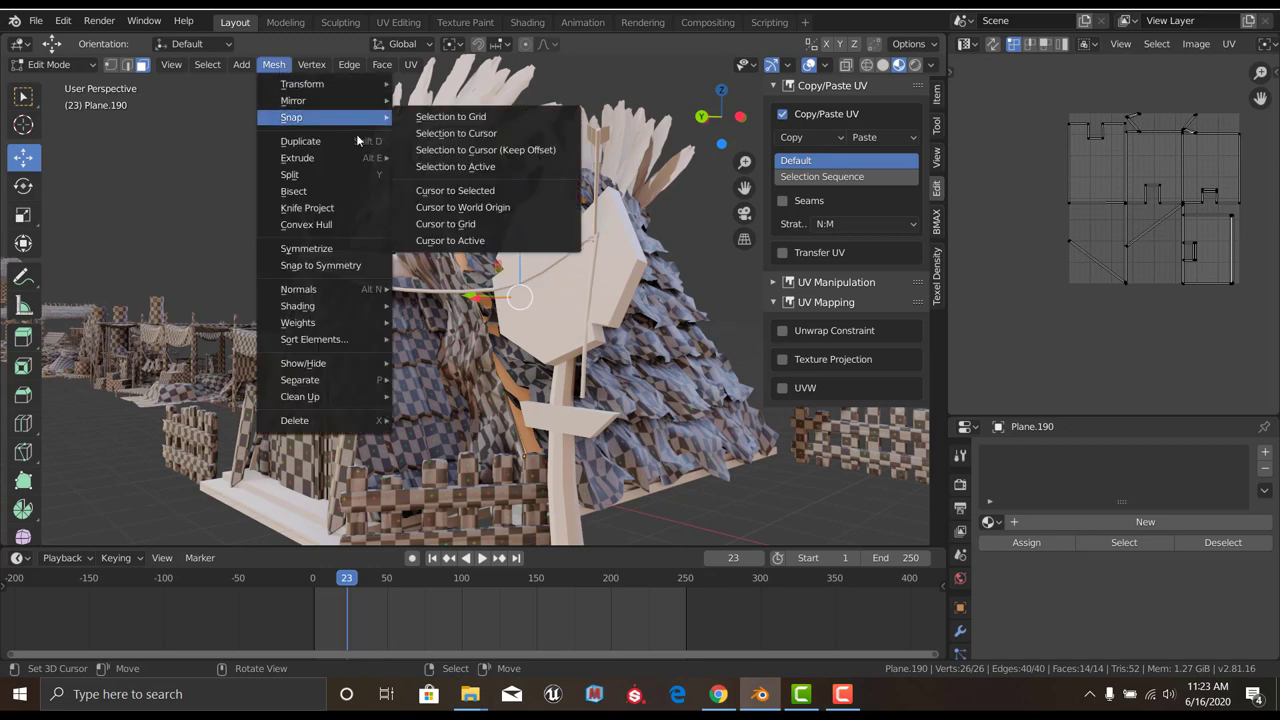
left_click(491, 191)
Apply all transforms to the trim and re-run Smart UV Project on it
key("Tab")
left_click(228, 65)
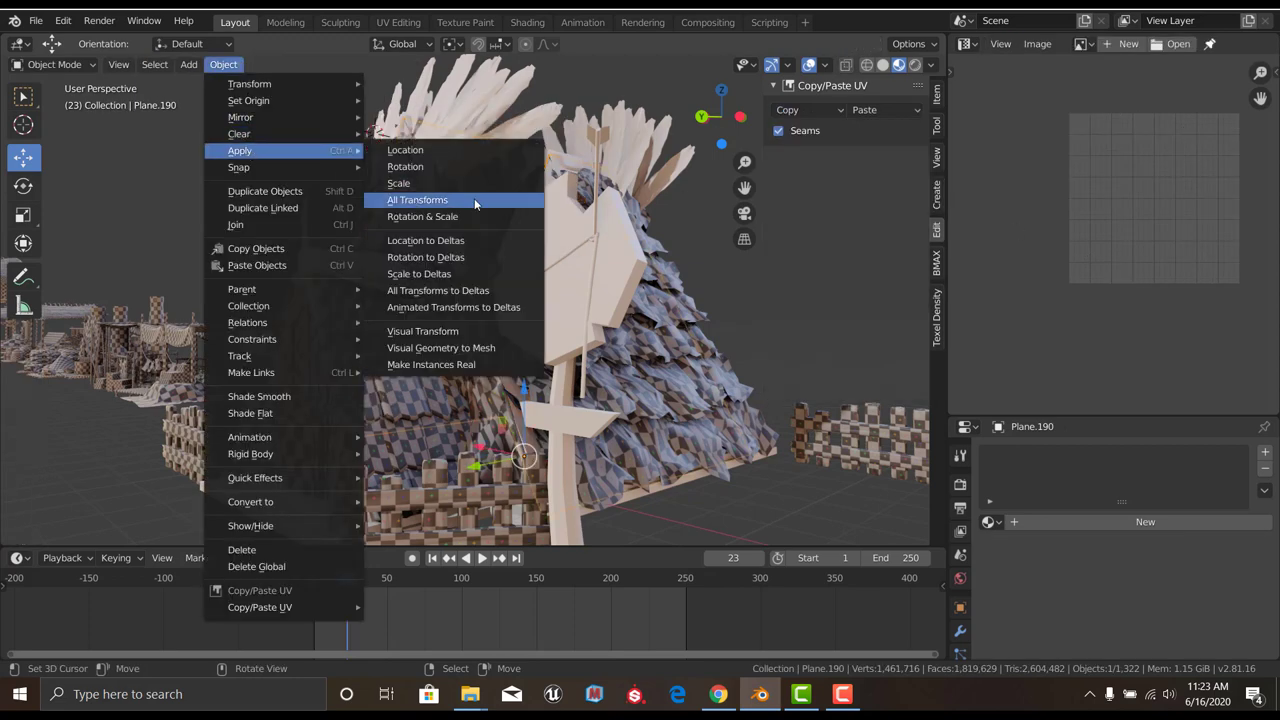
left_click(474, 198)
key("Tab")
key("u")
left_click(440, 150)
left_click(480, 293)
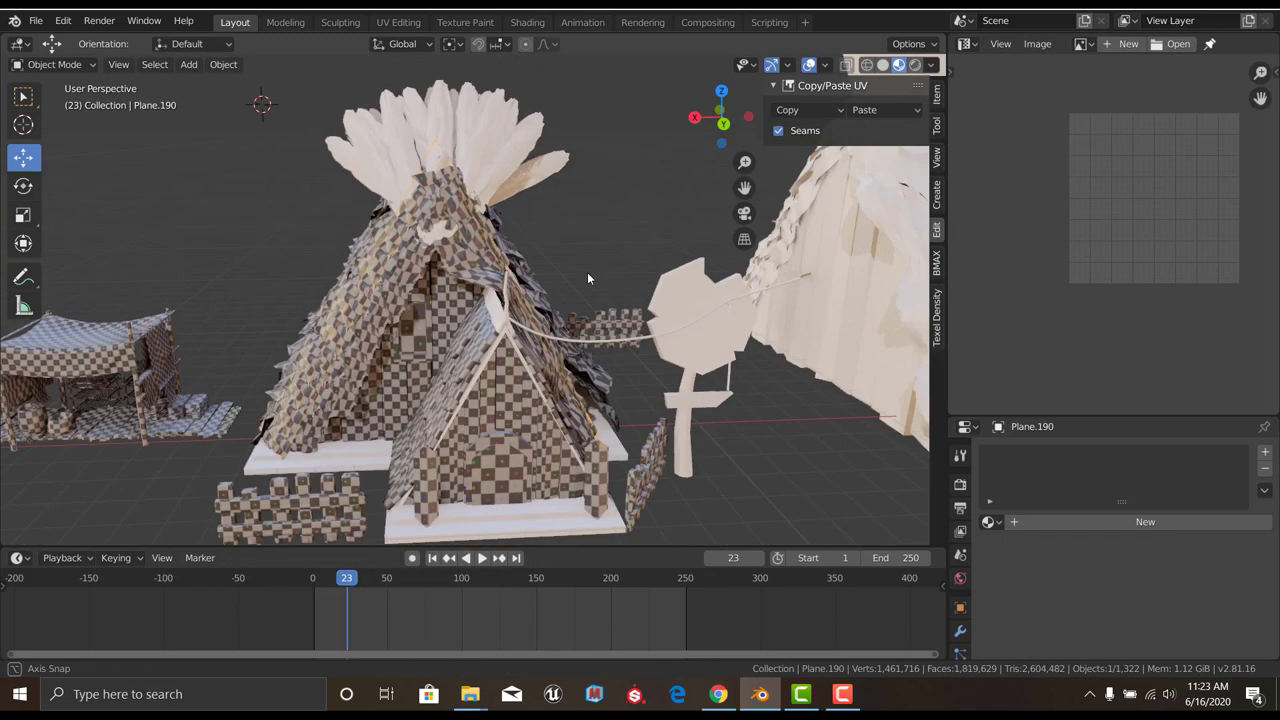
Set the trim UVs to 1.501 px/cm texel density and move them off the tile
left_click(936, 272)
scroll(853, 457, "down", 2)
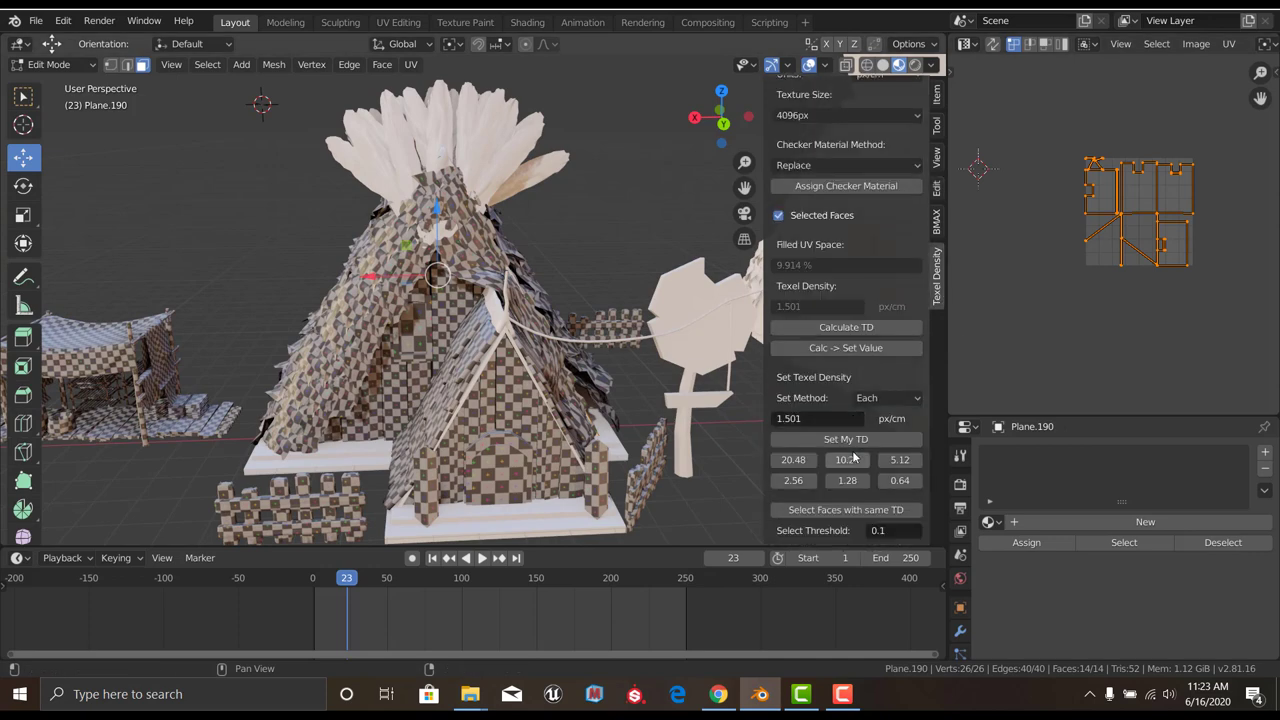
scroll(1220, 222, "down", 1)
key("g")
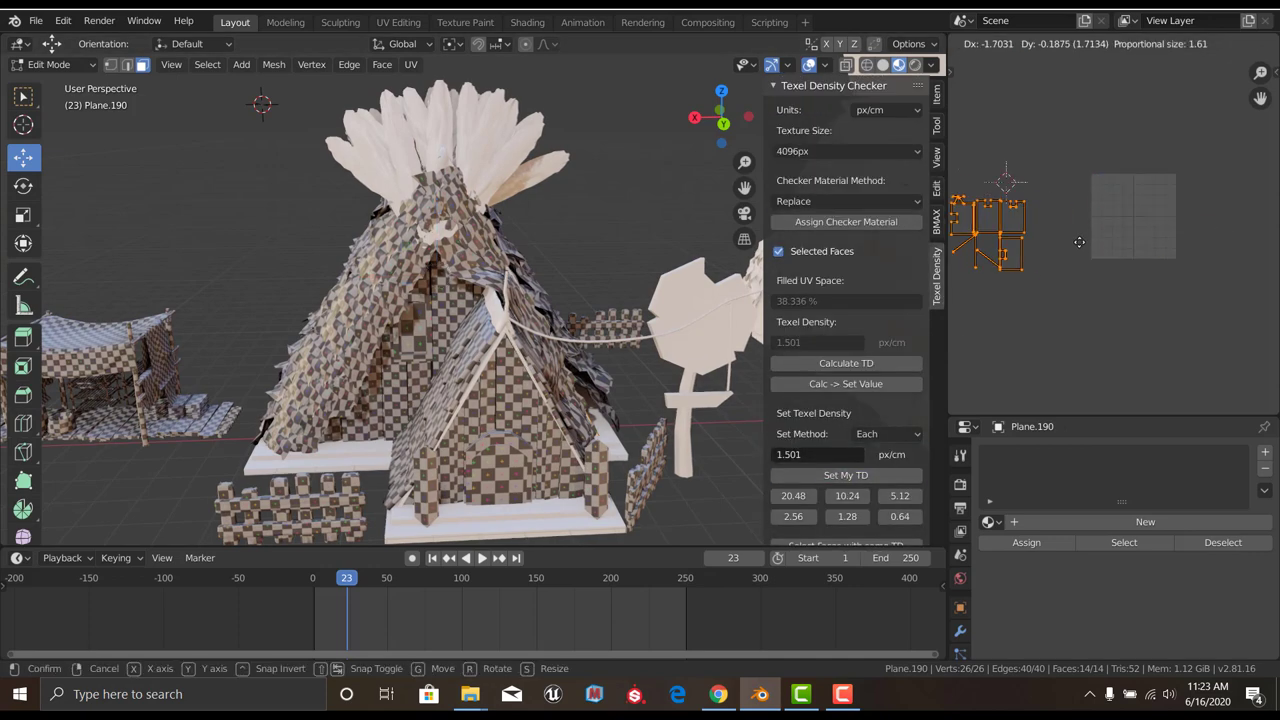
left_click(1082, 218)
key("Tab")
Select the thatch roof object and inspect its mesh
scroll(590, 230, "up", 5)
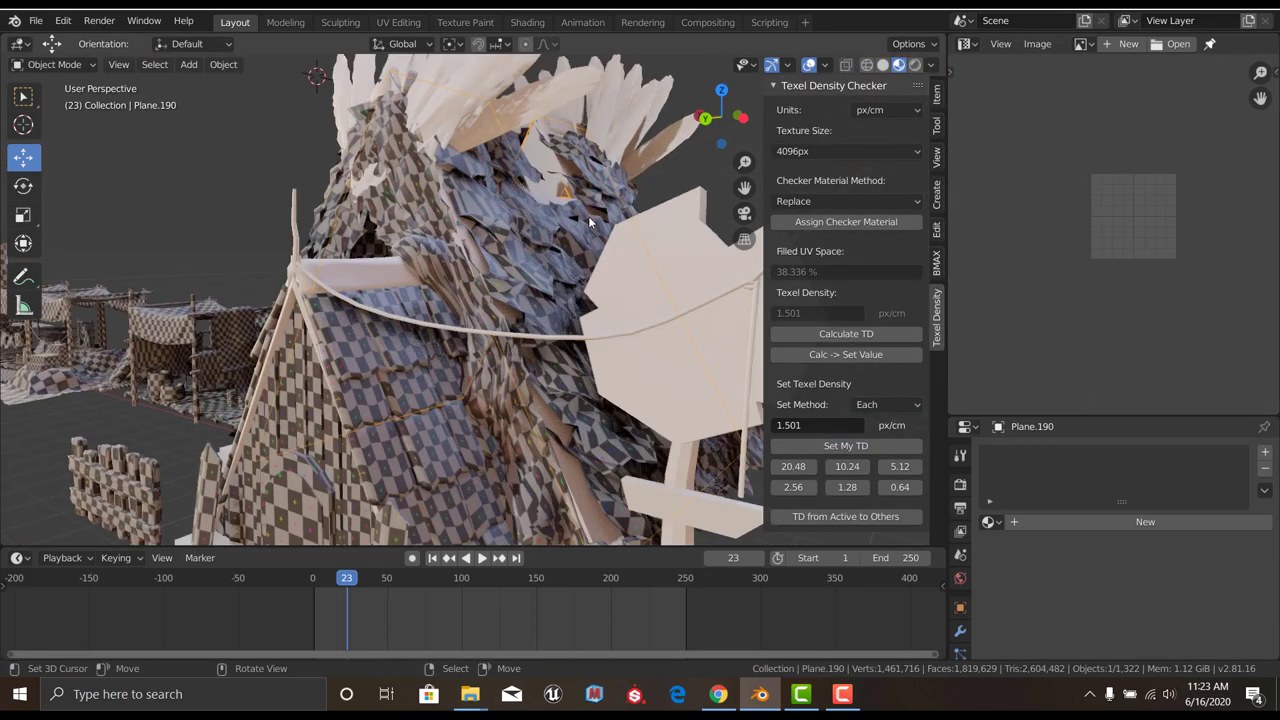
key("Tab")
key("Tab")
middle_click_drag(532, 214, 478, 255)
left_click(478, 255)
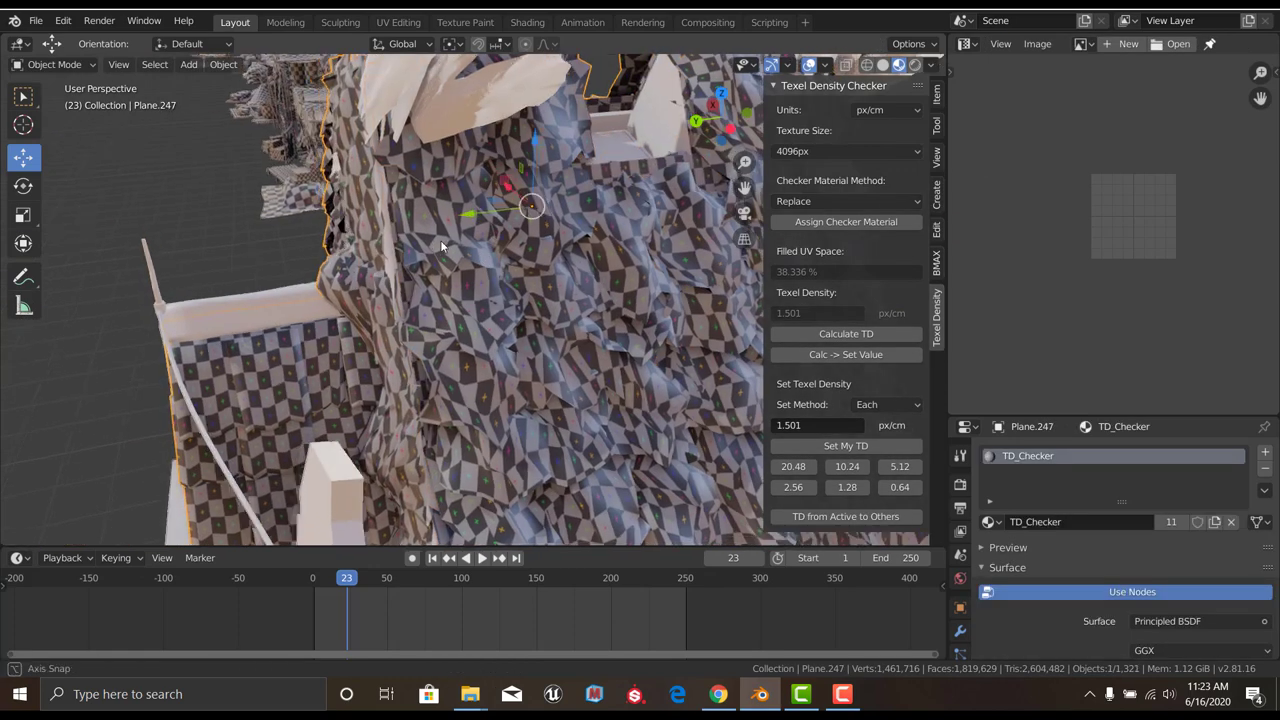
key("Tab")
scroll(474, 230, "up", 3)
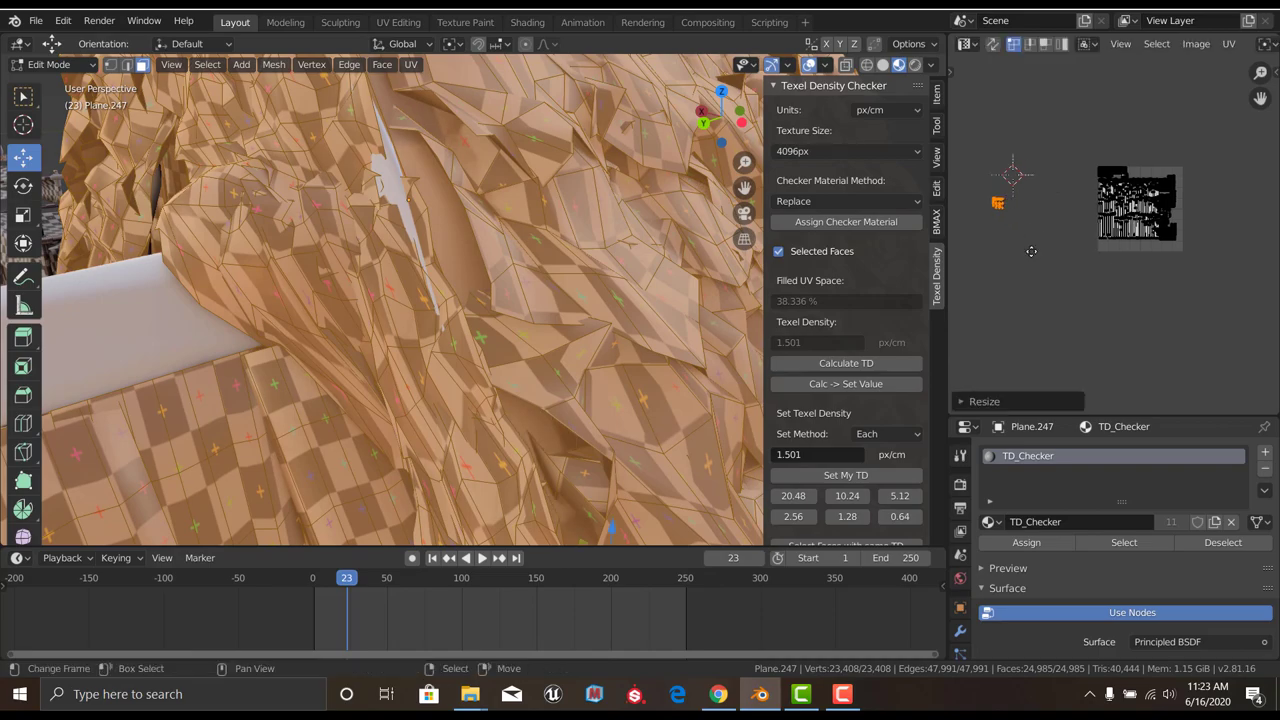
scroll(1175, 300, "up", 5)
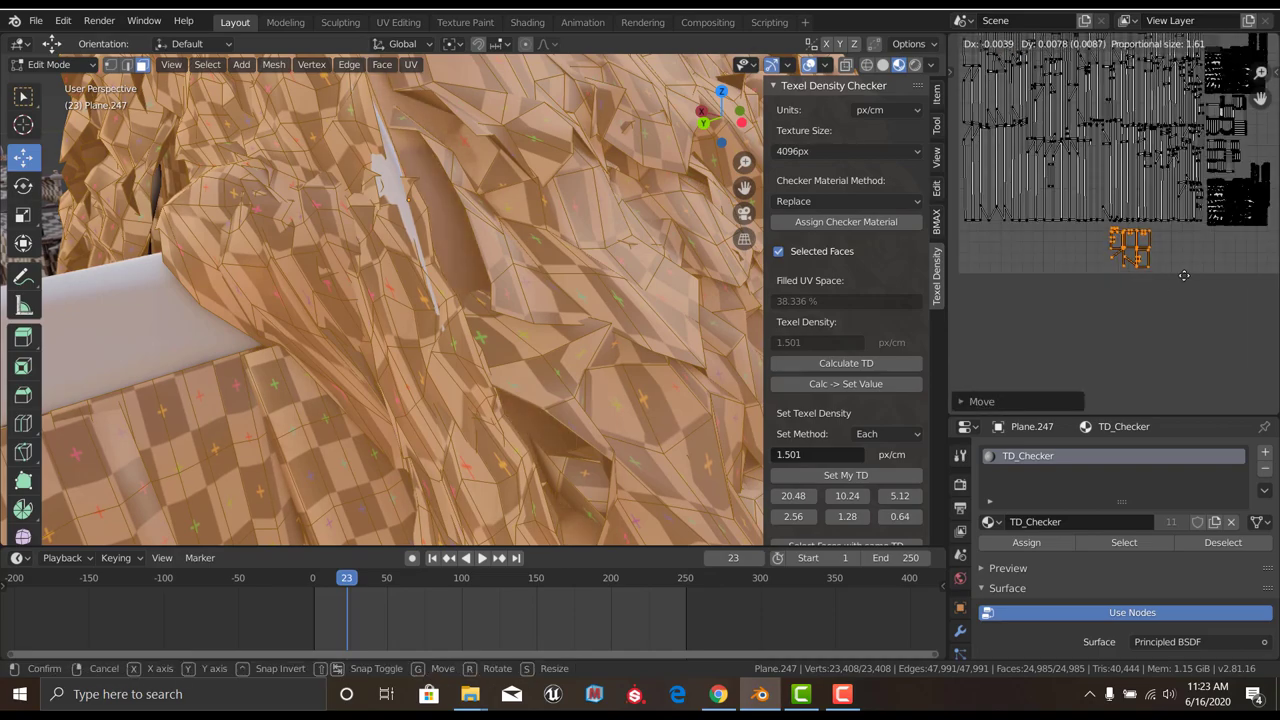
Save new_house_asset.blend and orbit around the house
key("Tab")
scroll(585, 293, "down", 5)
key("ctrl+s")
scroll(585, 293, "down", 4)
middle_click_drag(585, 293, 627, 327)
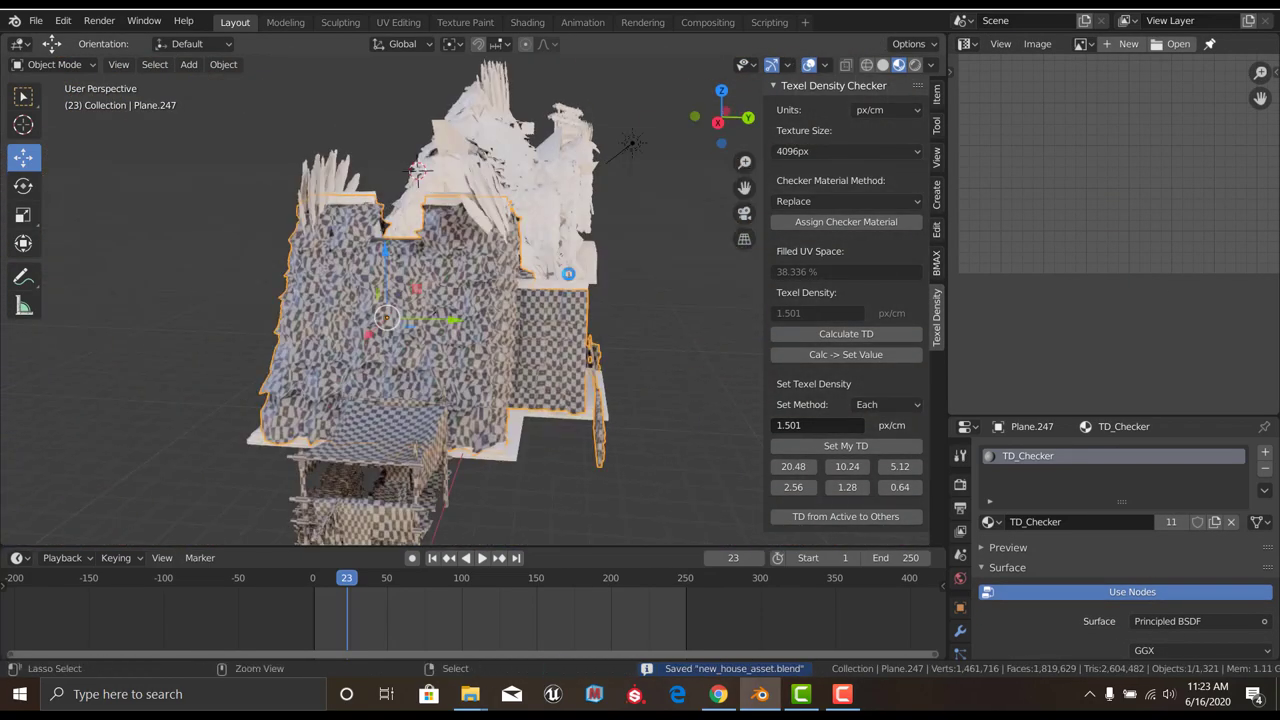
Select the loose roof piece and apply all of its transforms
scroll(627, 327, "up", 4)
left_click(582, 289)
key("Tab")
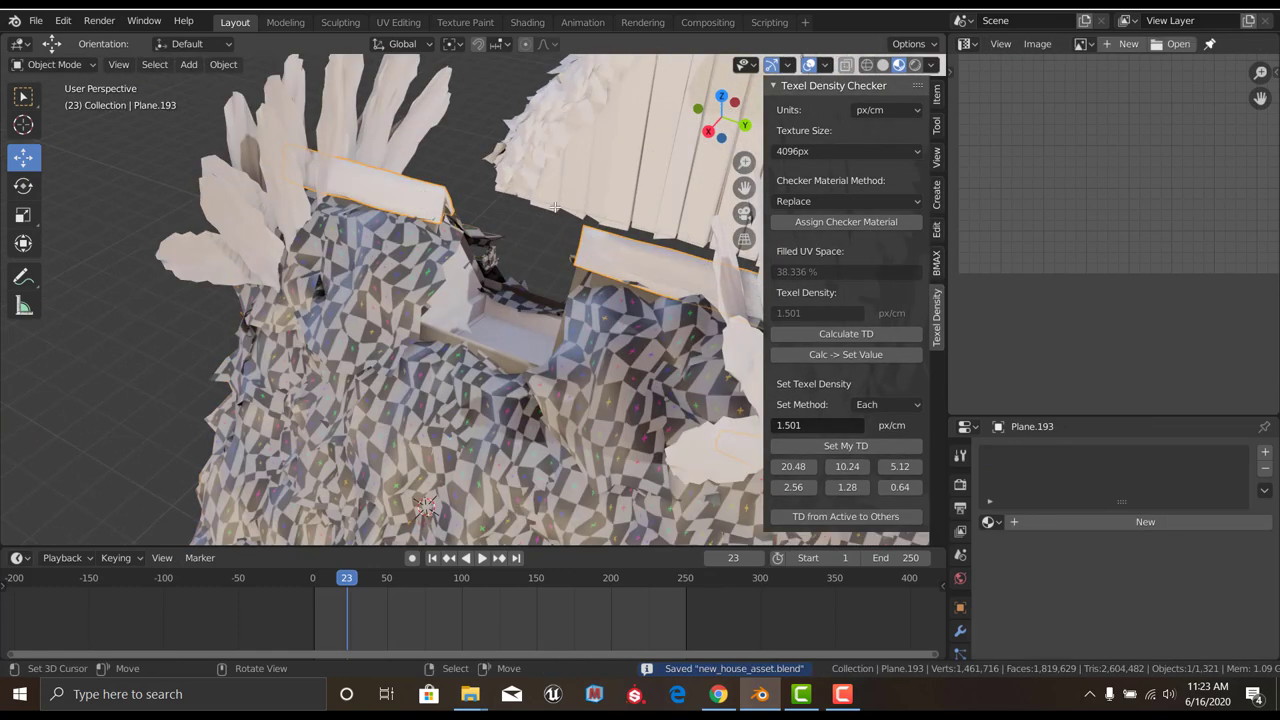
scroll(582, 289, "down", 2)
middle_click_drag(582, 289, 540, 310)
key("Tab")
left_click(223, 64)
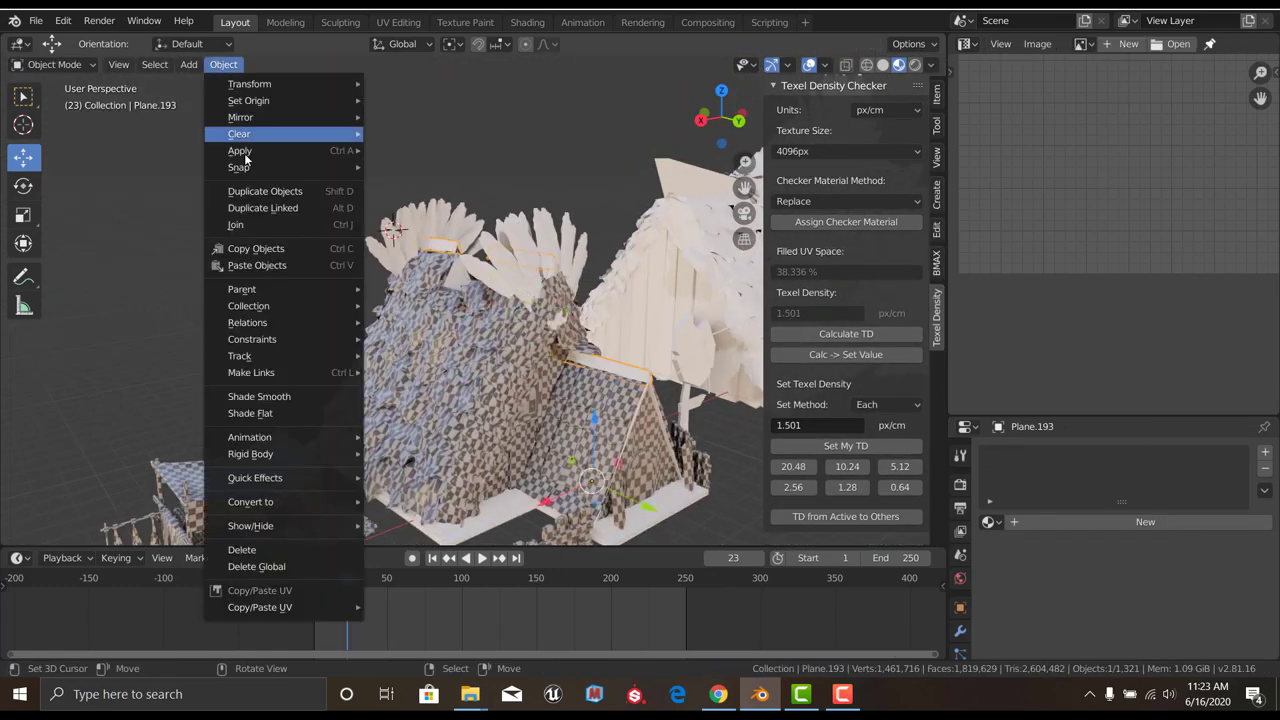
left_click(439, 200)
Smart UV Project the roof piece and move its new islands aside
key("Tab")
key("u")
left_click(507, 297)
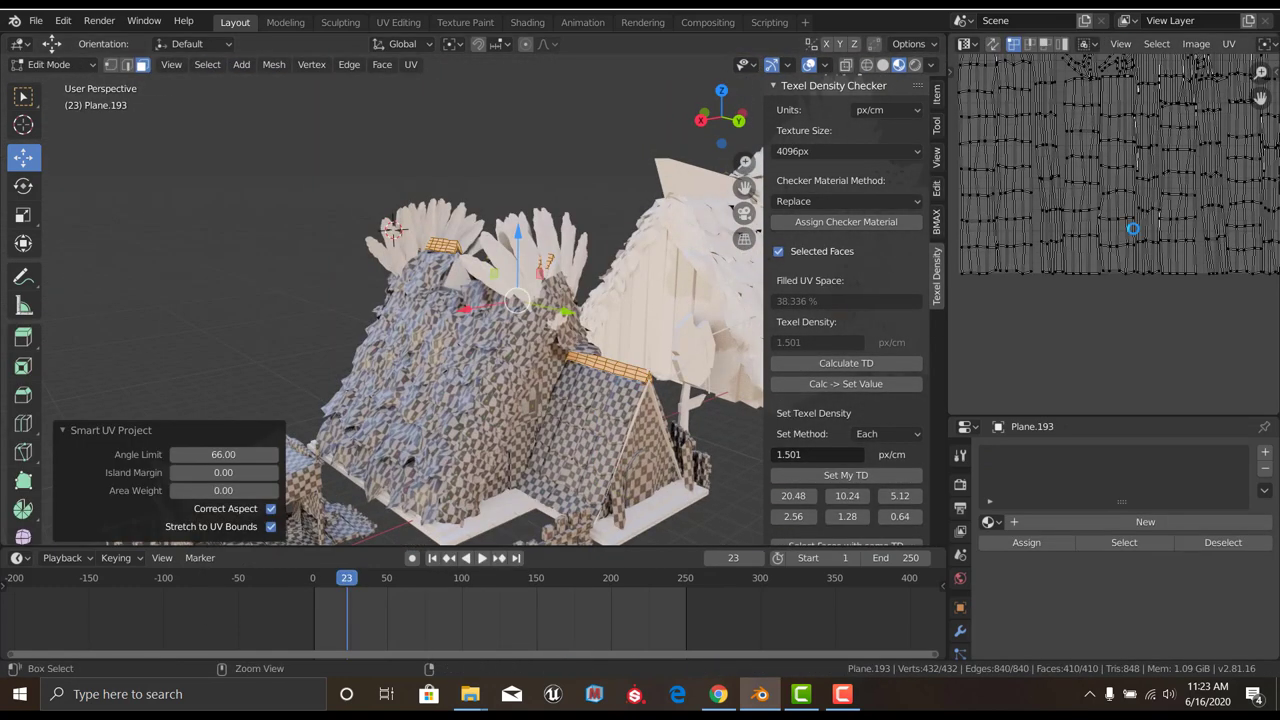
key("g")
left_click(840, 494)
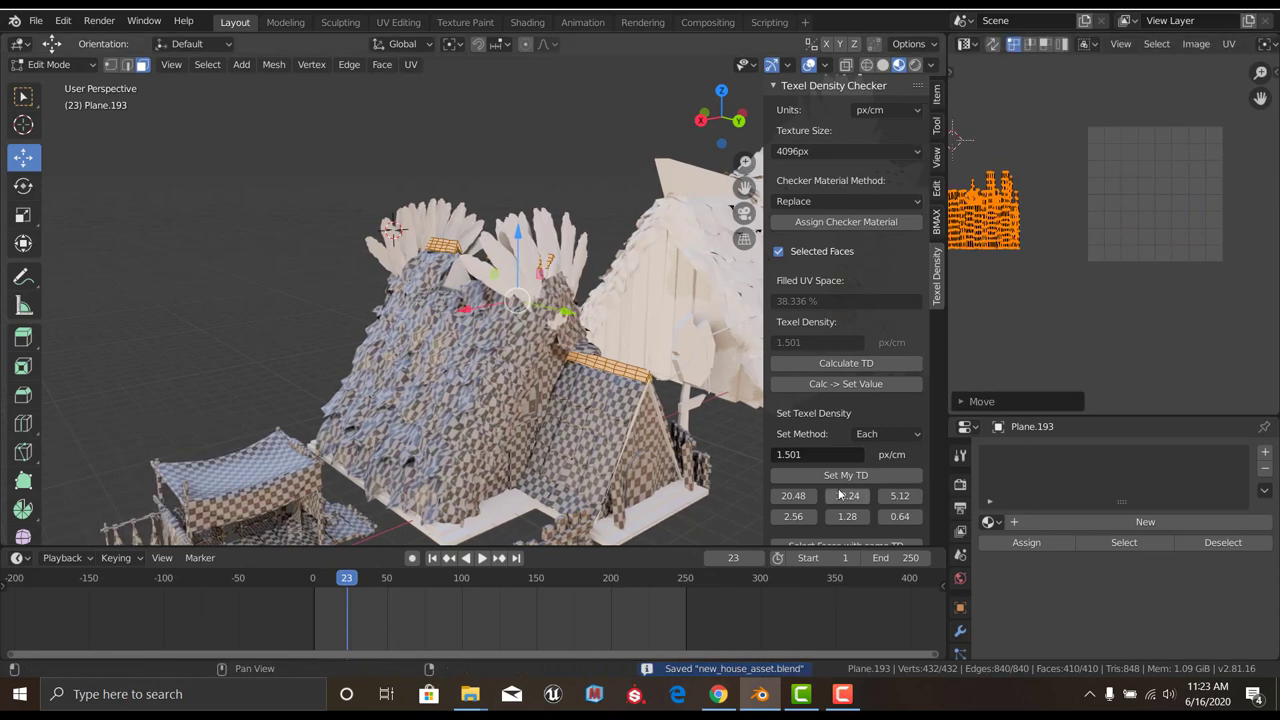
Join the roof piece into the house mesh Plane.247
key("Tab")
left_click(498, 338)
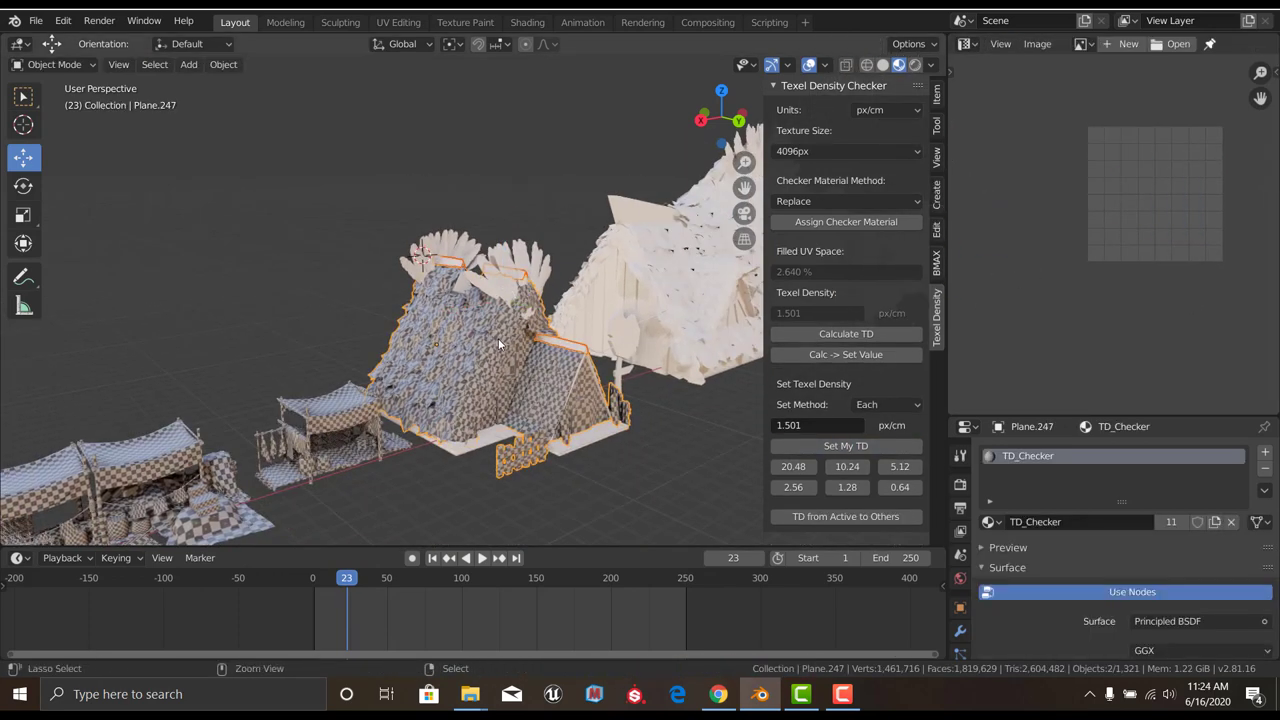
key("KP_Decimal")
key("Tab")
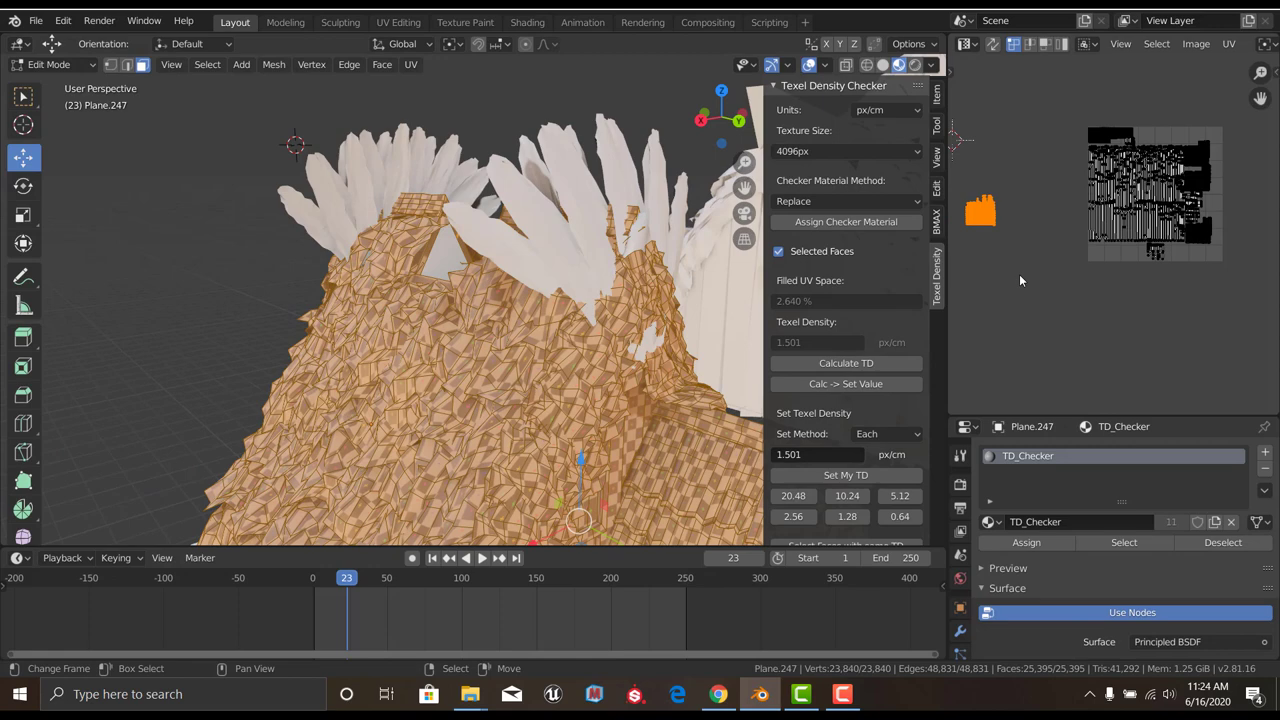
Move and scale the piece's UV island into the shared atlas
key("g")
scroll(1166, 311, "up", 3)
key("s")
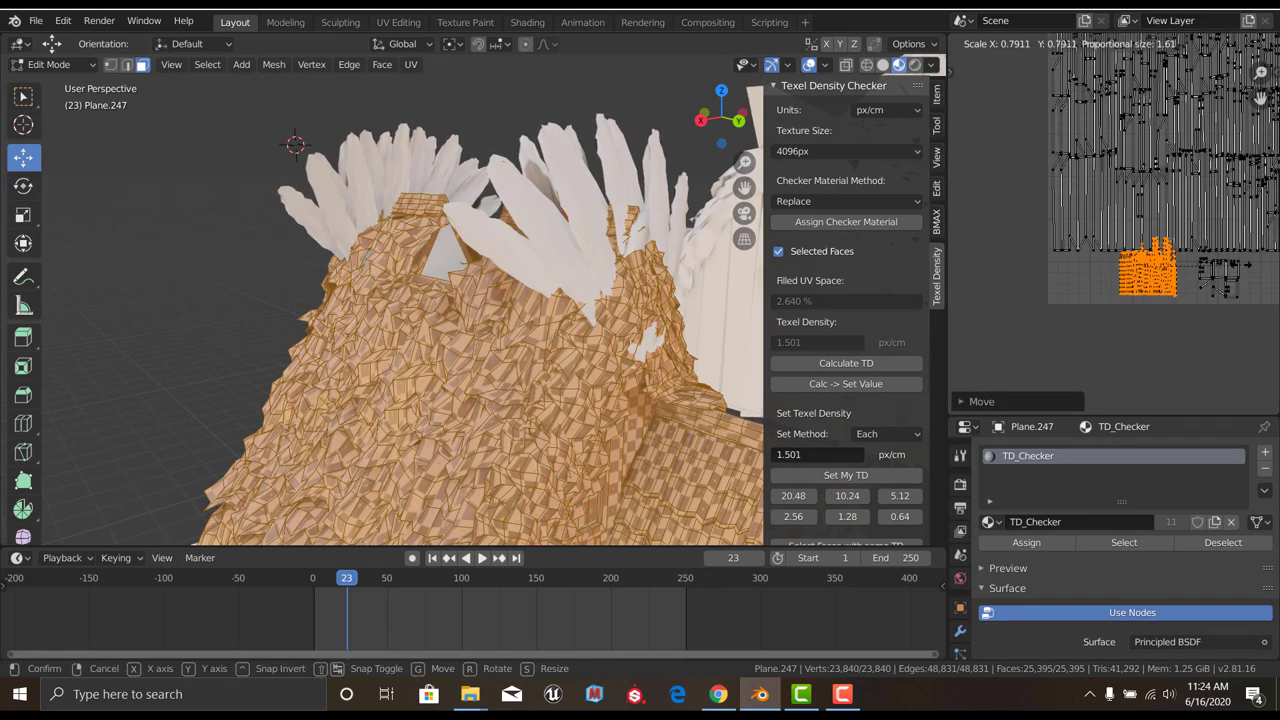
left_click(1195, 265)
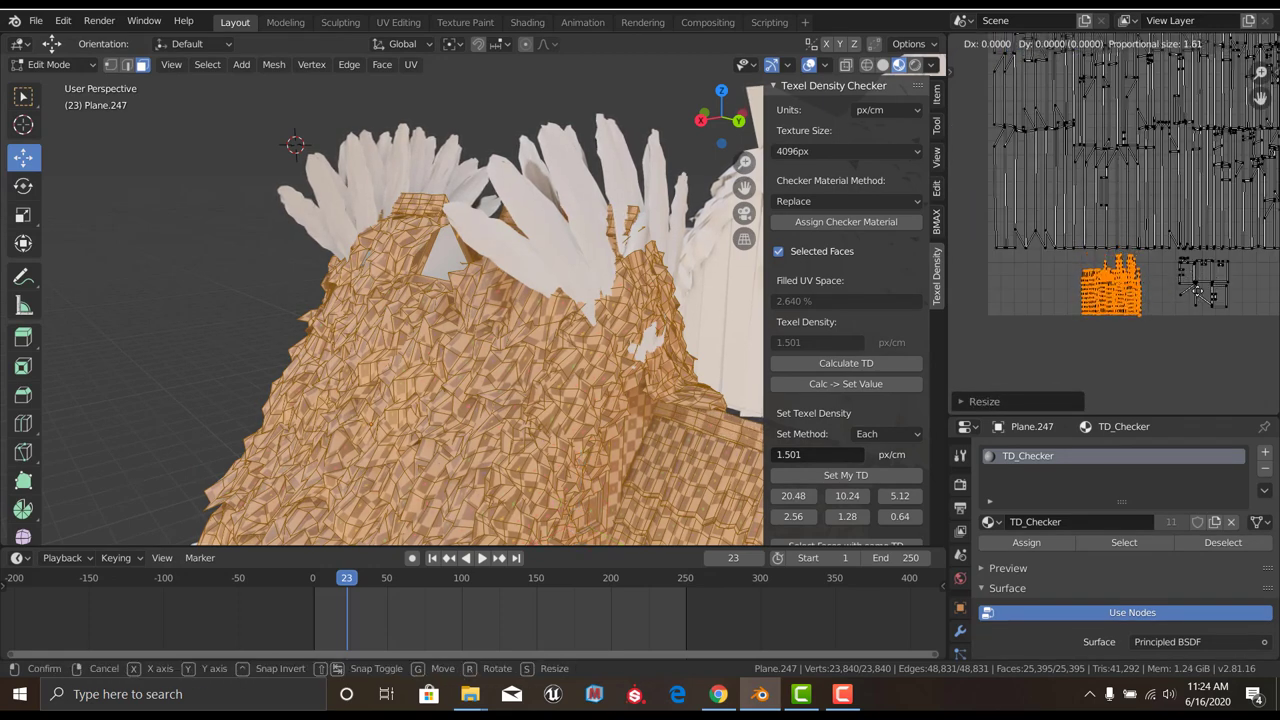
left_click(1195, 290)
key("Tab")
Save, then select the round sign and Smart UV Project it
scroll(580, 295, "down", 5)
key("ctrl+s")
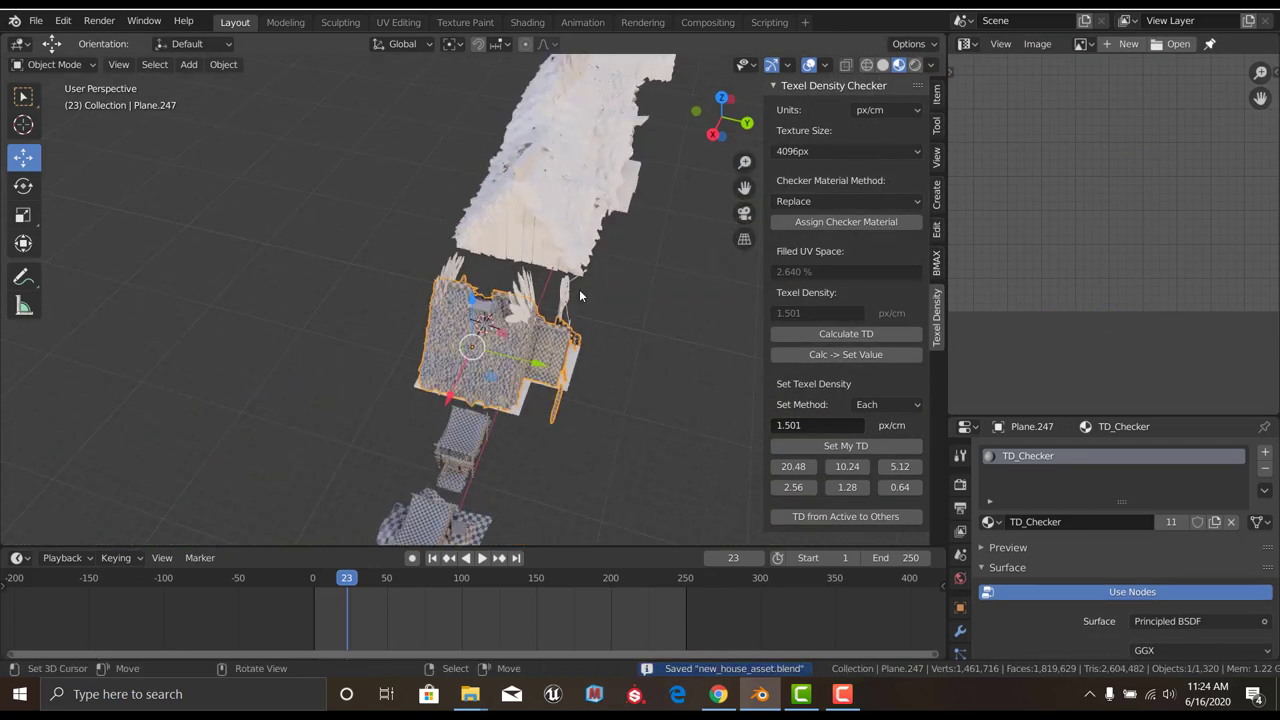
middle_click_drag(580, 295, 546, 257)
scroll(546, 257, "up", 3)
left_click(492, 280)
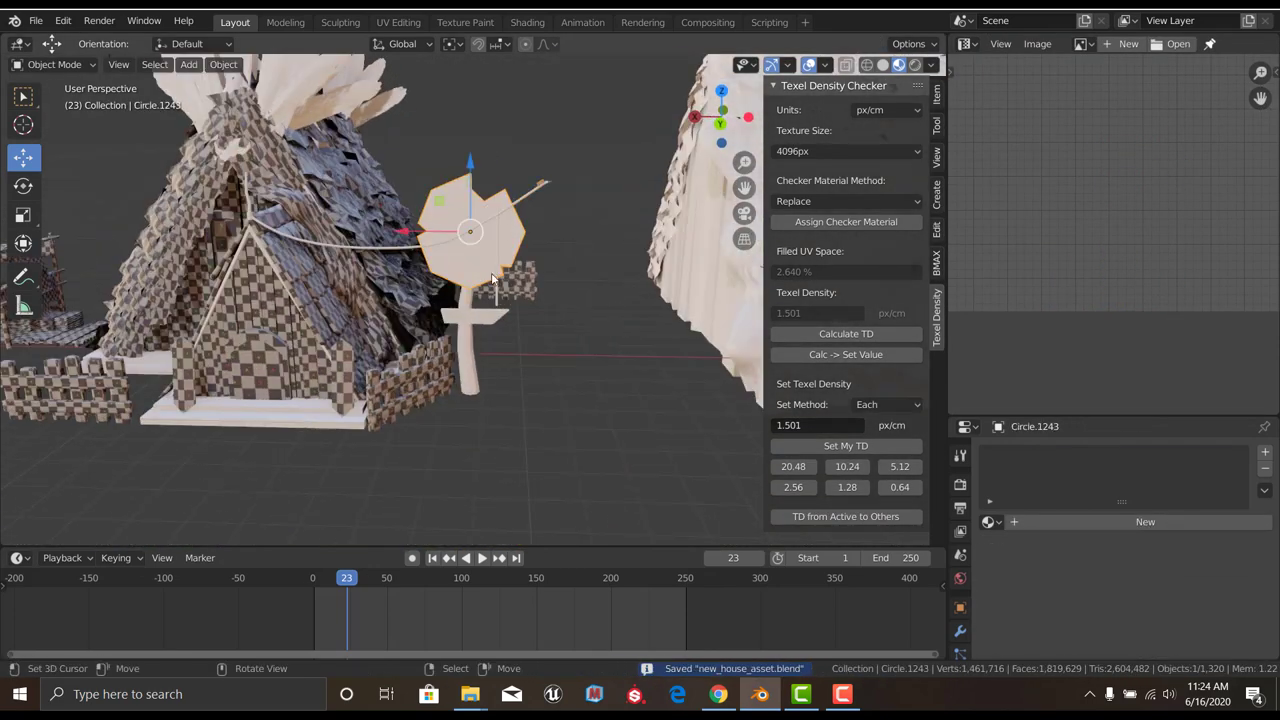
key("Tab")
key("u")
left_click(535, 280)
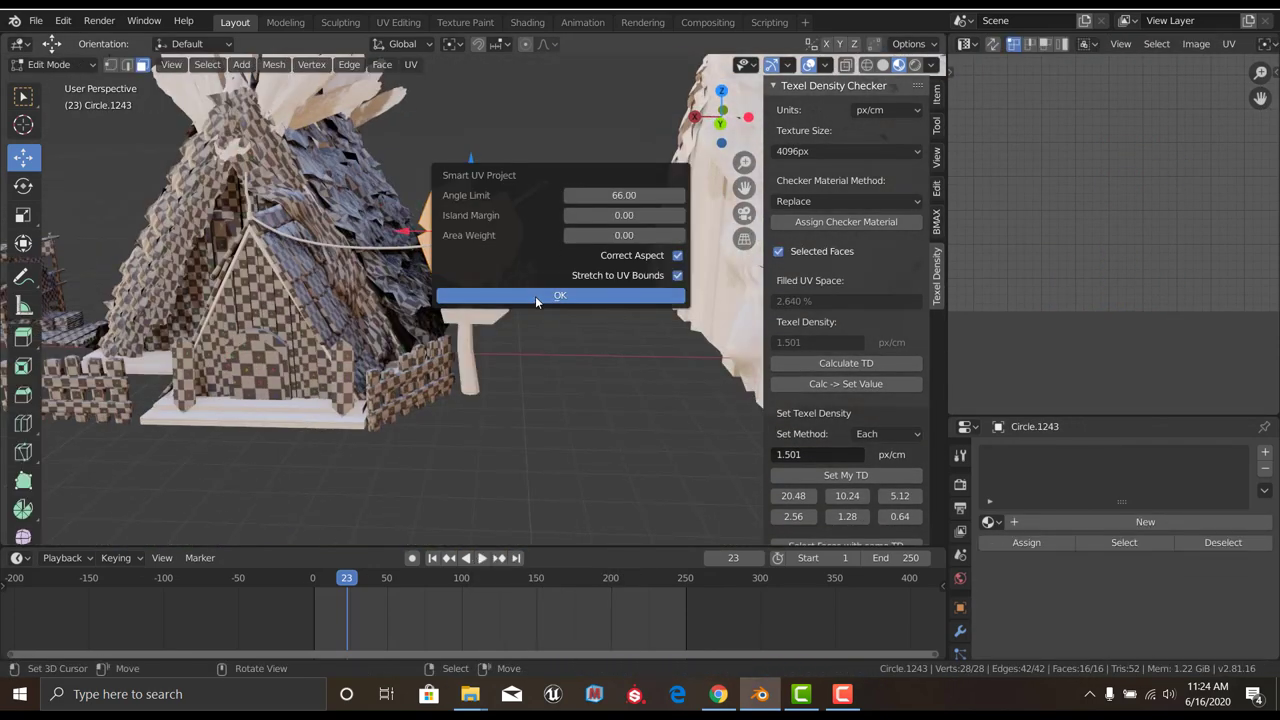
left_click(535, 296)
Set all of the sign's UVs to 1.501 px/cm texel density
scroll(1082, 285, "up", 3)
key("a")
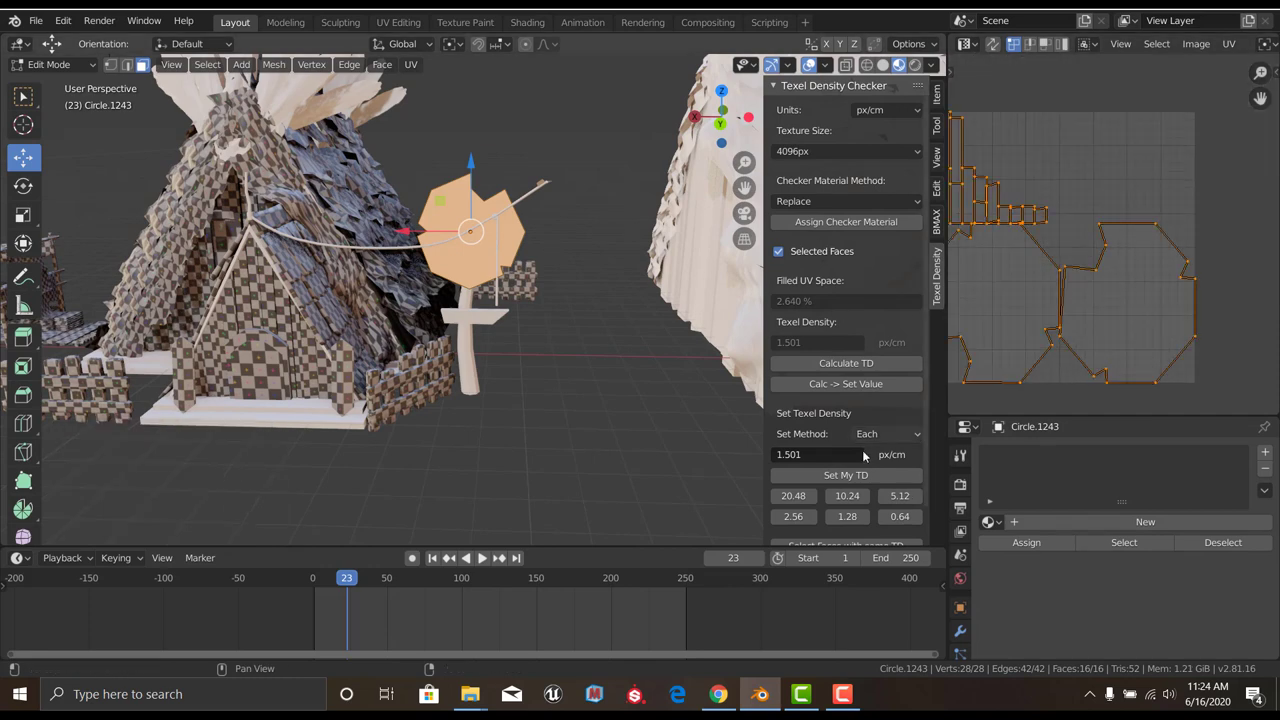
left_click(846, 475)
scroll(1170, 290, "down", 4)
key("g")
key("Escape")
key("Tab")
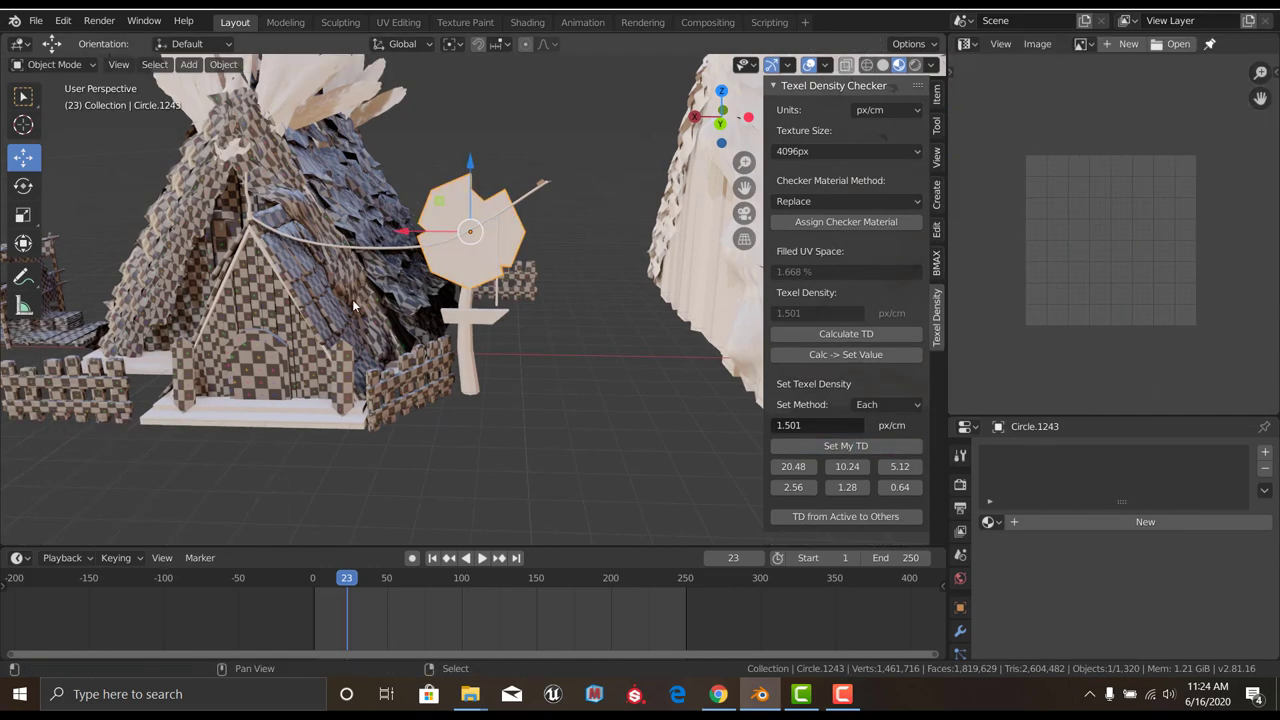
Merge the sign into the house mesh, fit its island into the atlas, and save
left_click(352, 300)
key("Tab")
scroll(352, 306, "up", 3)
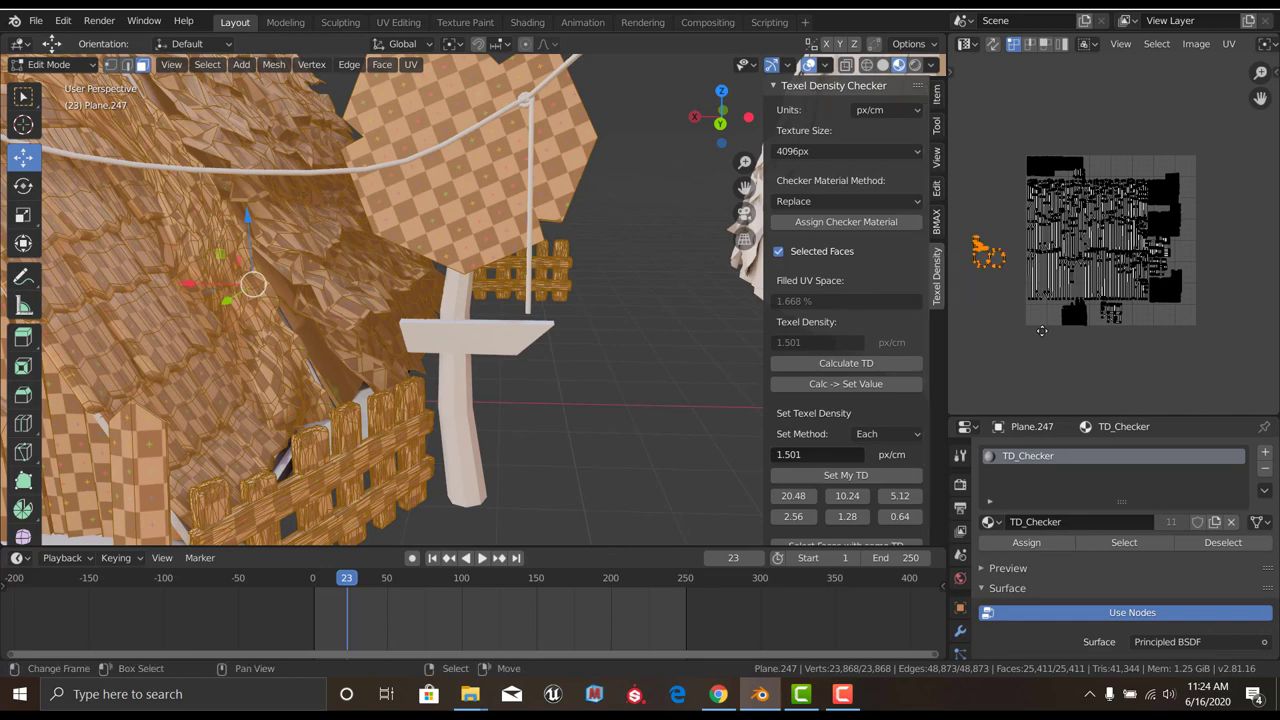
key("g")
scroll(1191, 215, "up", 3)
key("s")
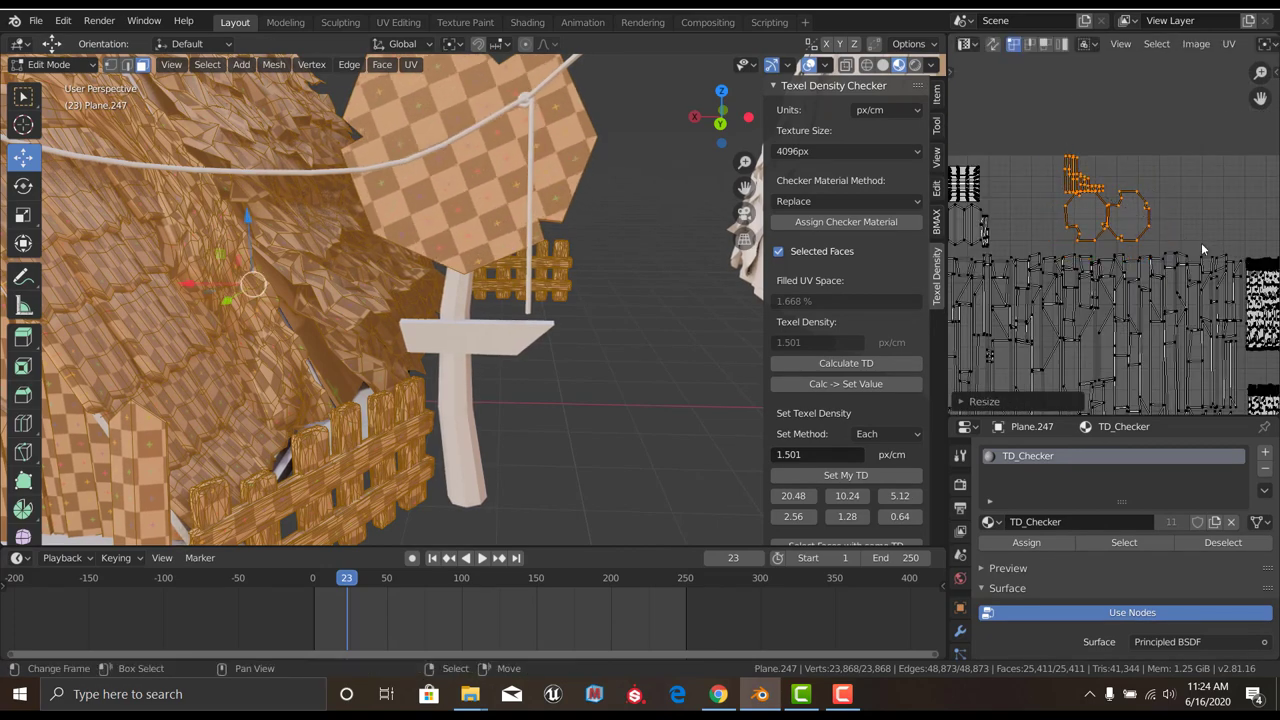
left_click(1178, 244)
key("g")
key("Tab")
key("ctrl+s")
Select the signpost plank and post and Smart UV Project them
scroll(602, 279, "down", 5)
scroll(534, 274, "up", 4)
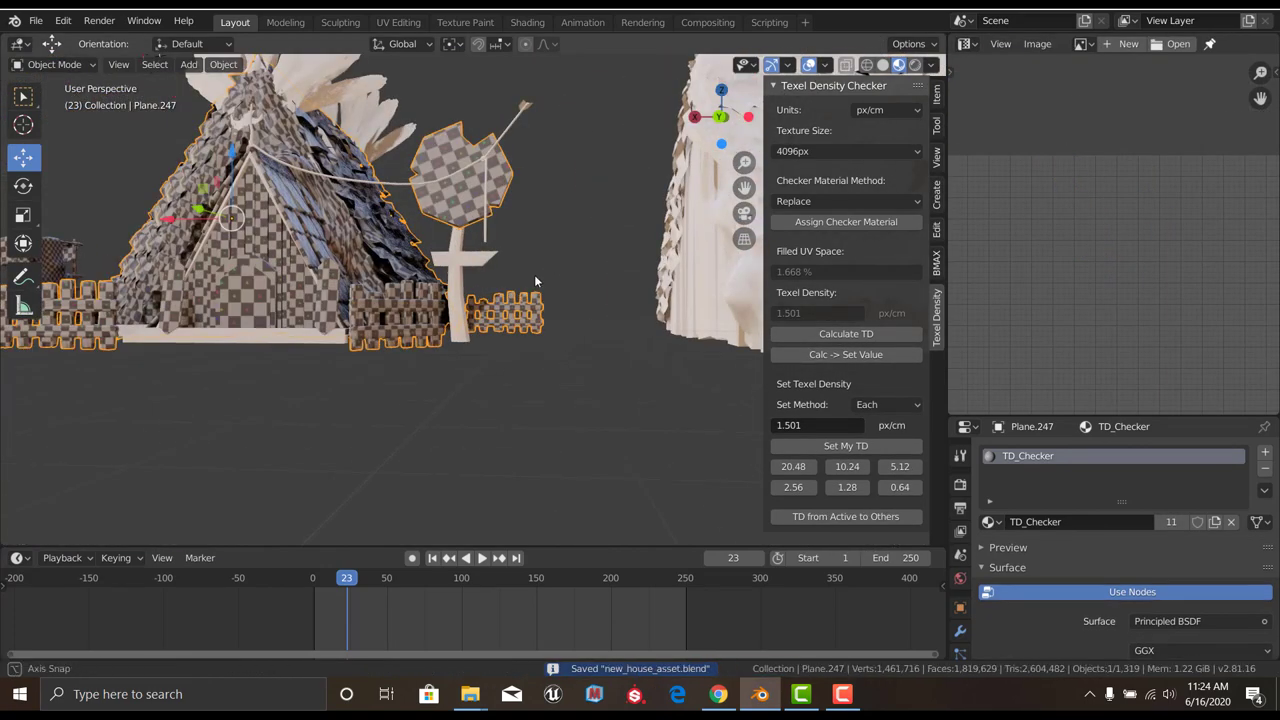
mouse_move(534, 274)
middle_mouse_down()
mouse_move(549, 310)
mouse_move(567, 294)
mouse_move(492, 296)
middle_mouse_up()
left_click(549, 310)
left_click(492, 296, "shift")
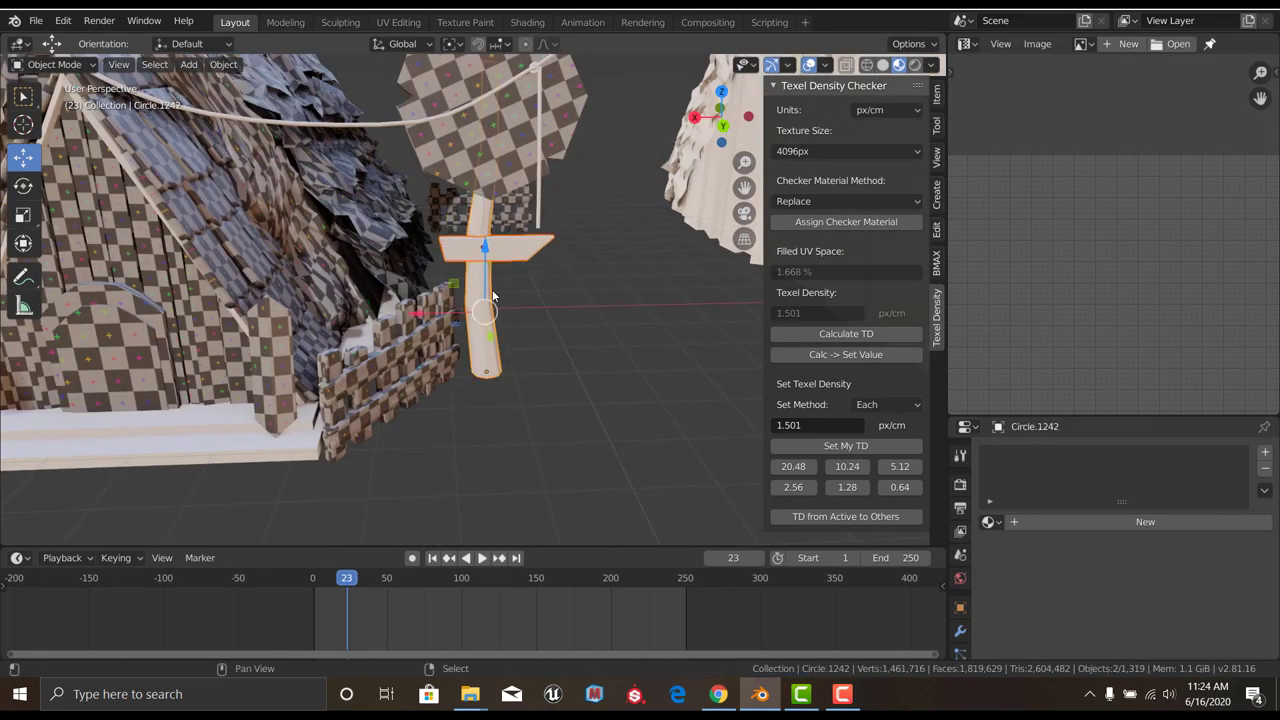
key("Tab")
left_click(273, 64)
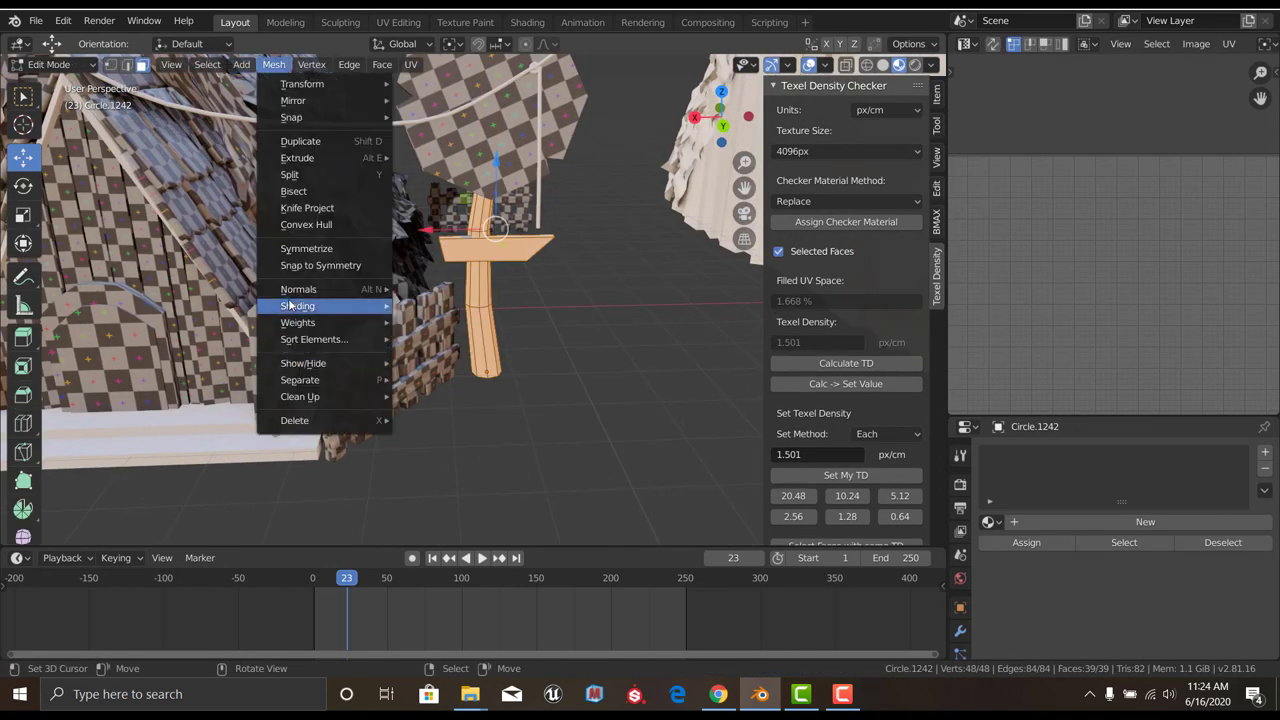
key("u")
left_click(600, 176)
left_click(745, 291)
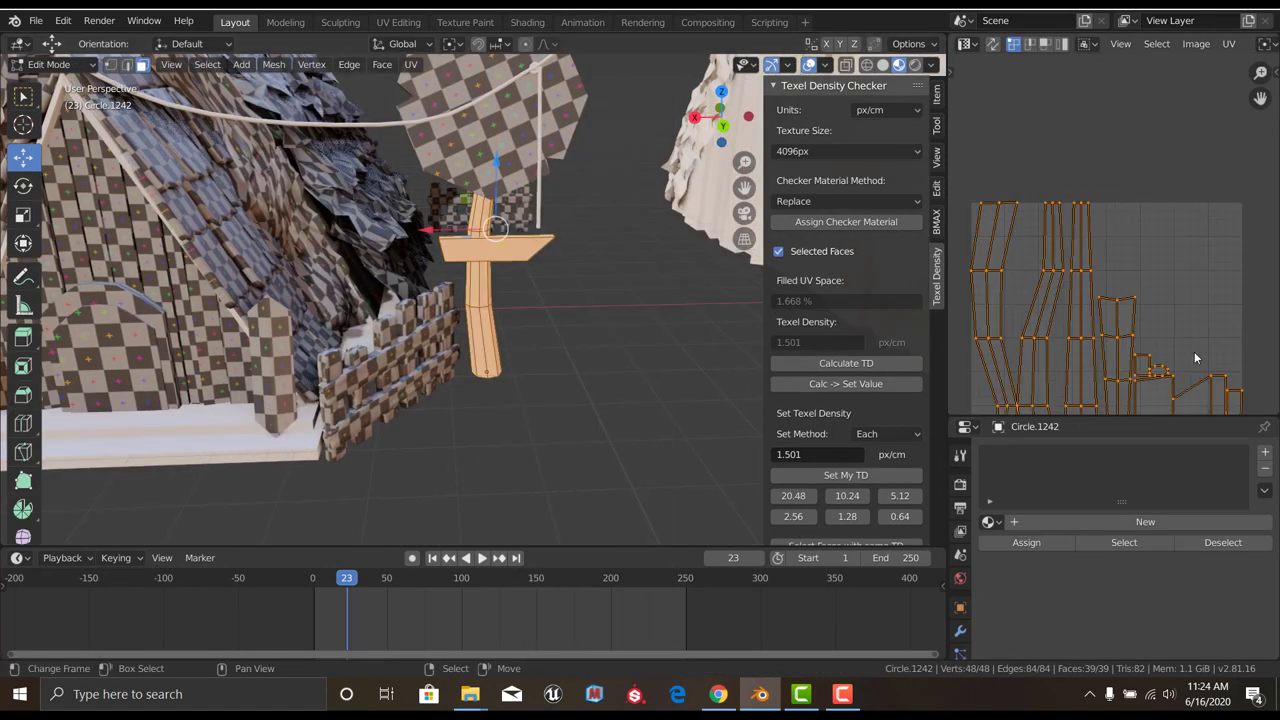
Set the signpost's texel density to 1.501 px/cm
scroll(1194, 357, "down", 3)
left_click(834, 85)
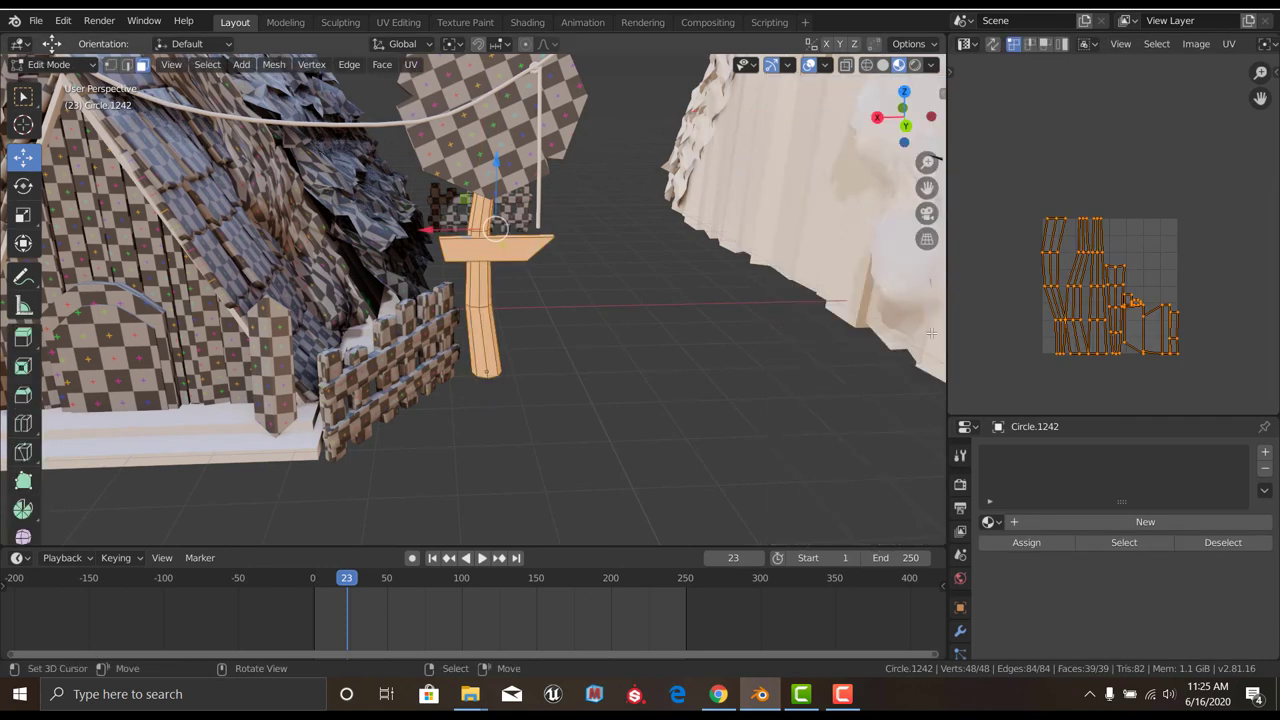
left_click(777, 87)
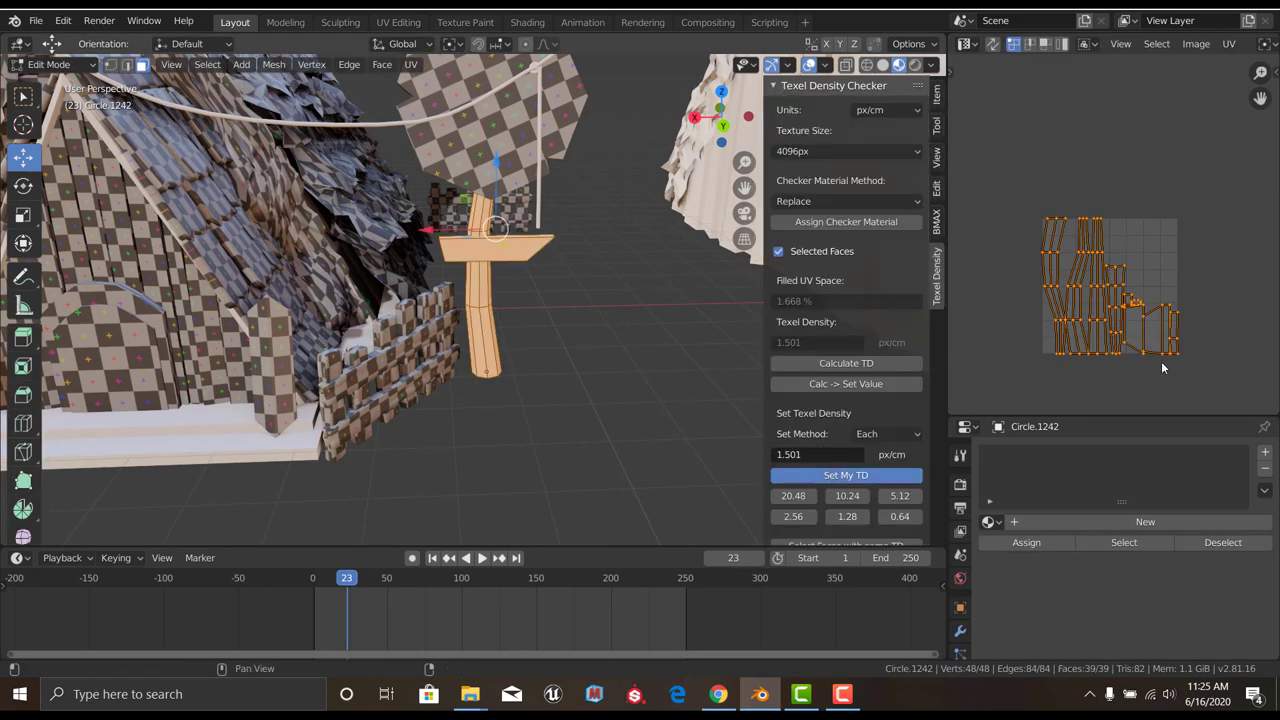
key("Tab")
Merge the signpost into Plane.247, scale its islands into the atlas, and save
left_click(293, 250)
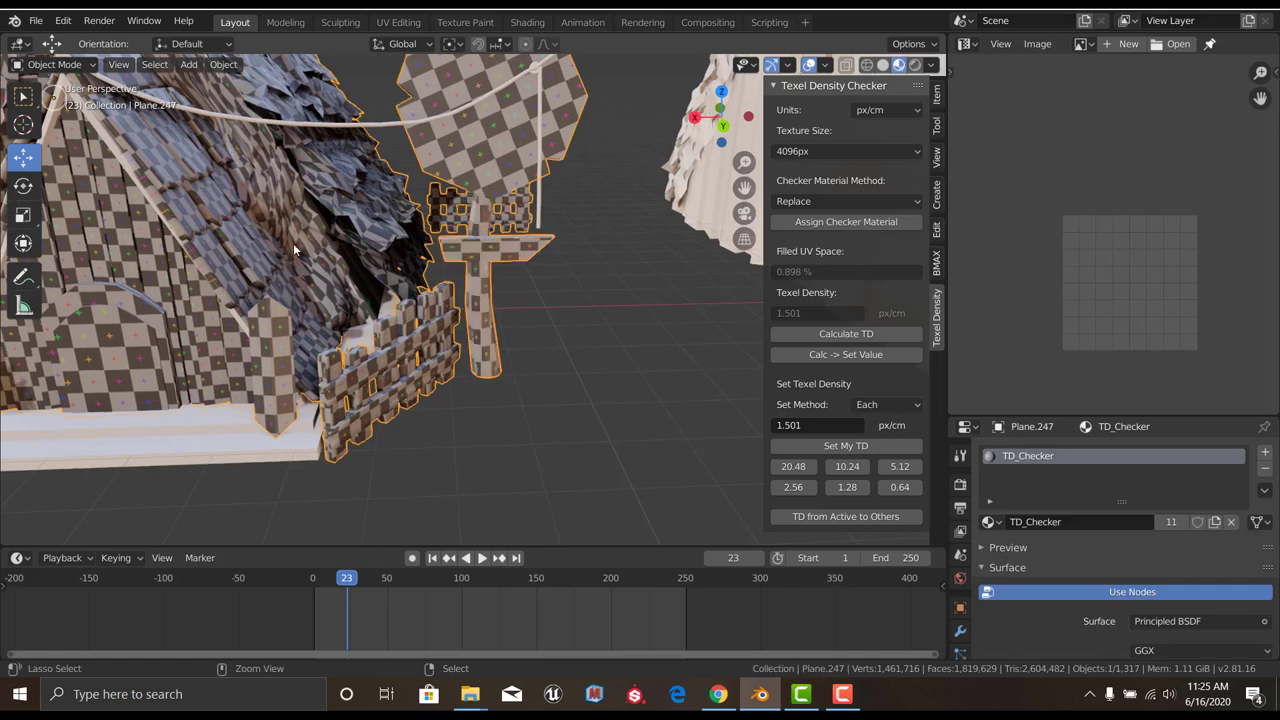
key("Tab")
key("s")
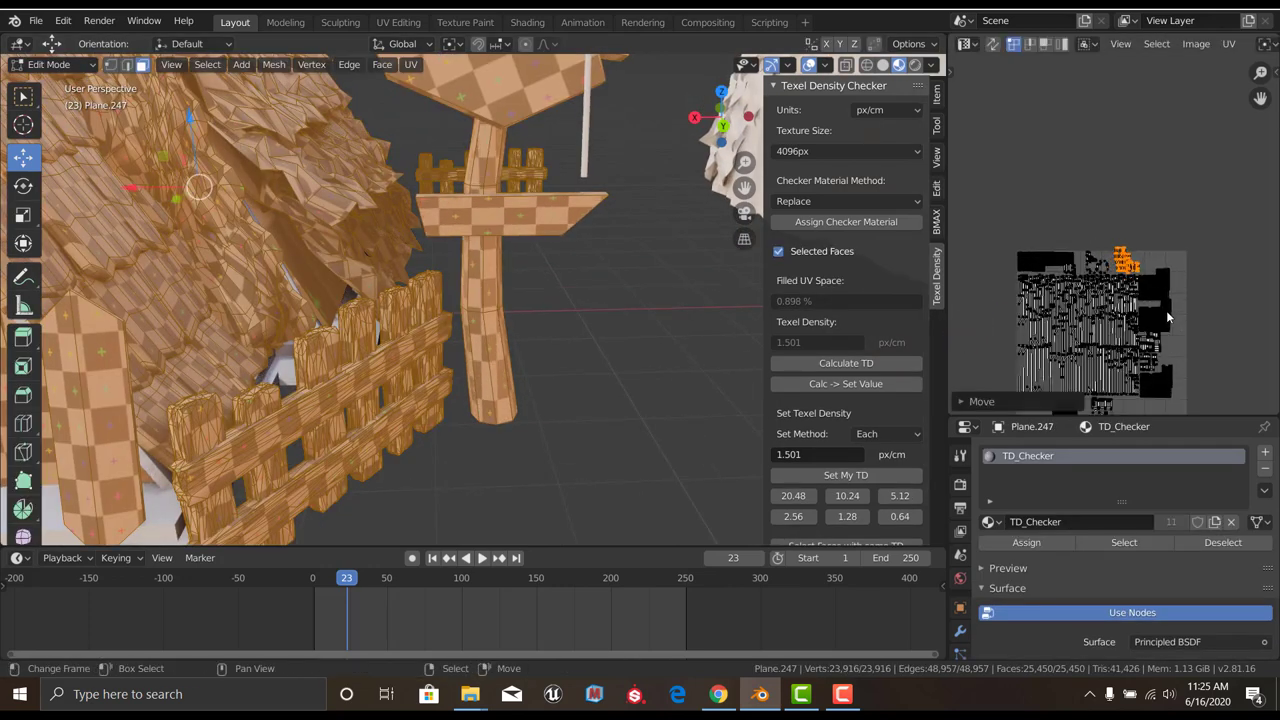
left_click(1150, 300)
scroll(1218, 270, "up", 3)
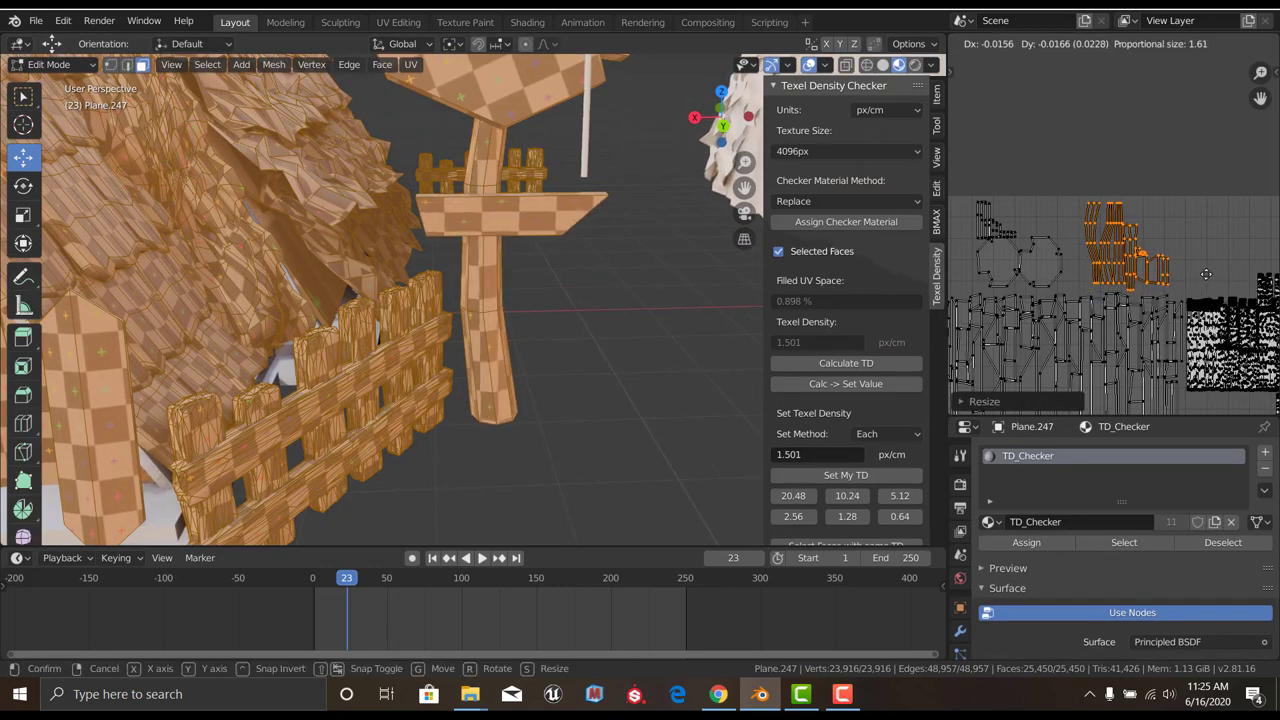
key("Tab")
key("ctrl+s")
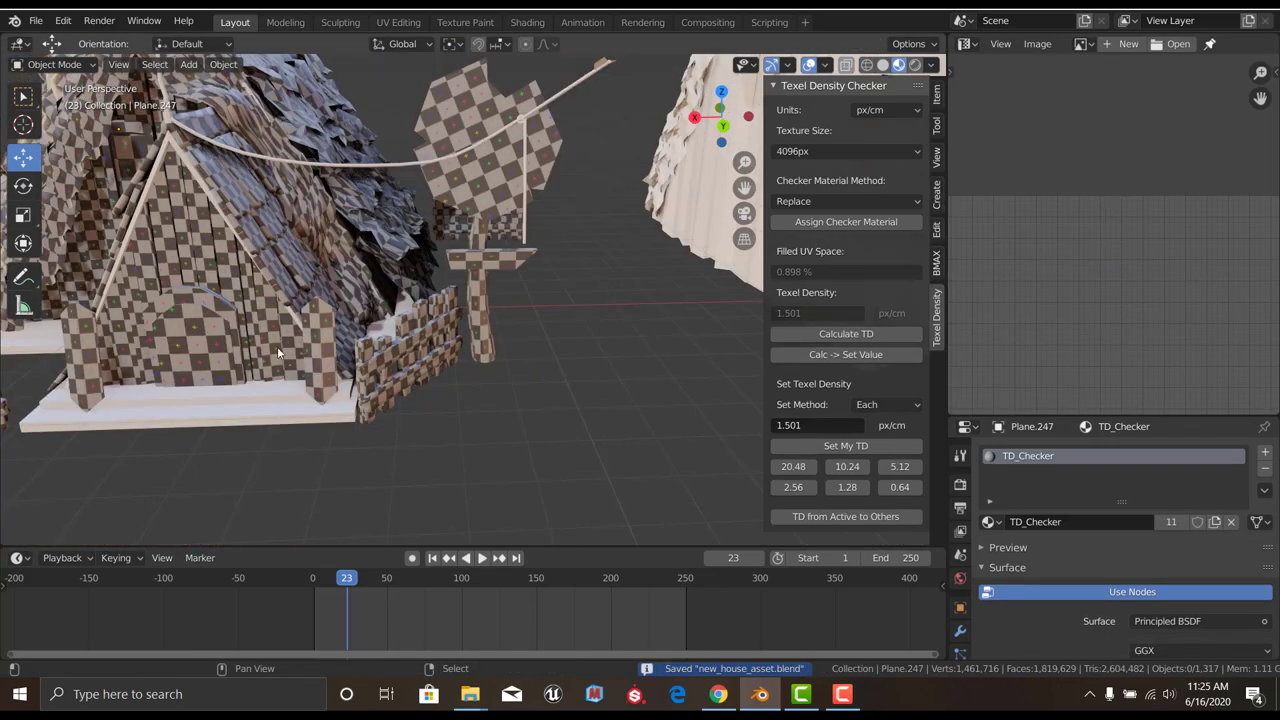
middle_click_drag(277, 346, 522, 343)
Select the gable trim Plane.191 and scale down its UVs
scroll(537, 372, "up", 5)
scroll(537, 372, "down", 3)
left_click(506, 227)
key("Tab")
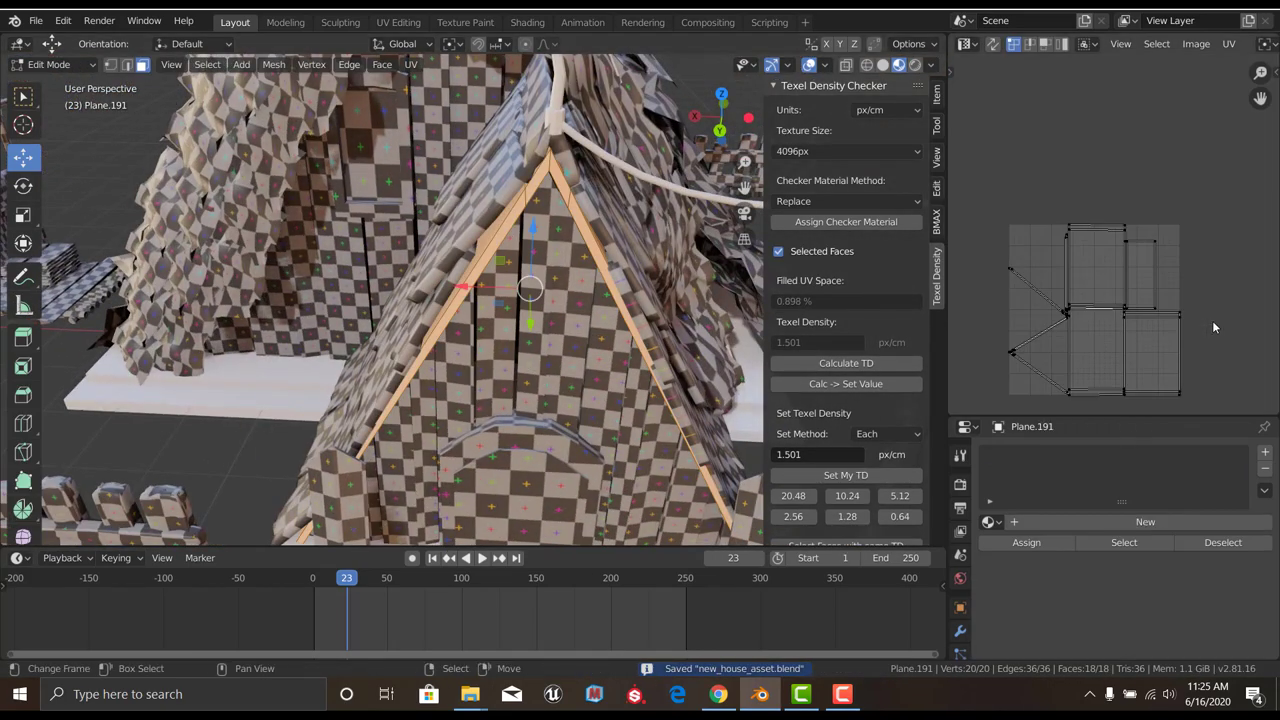
scroll(506, 227, "down", 2)
scroll(1228, 347, "down", 1)
scroll(1240, 360, "down", 2)
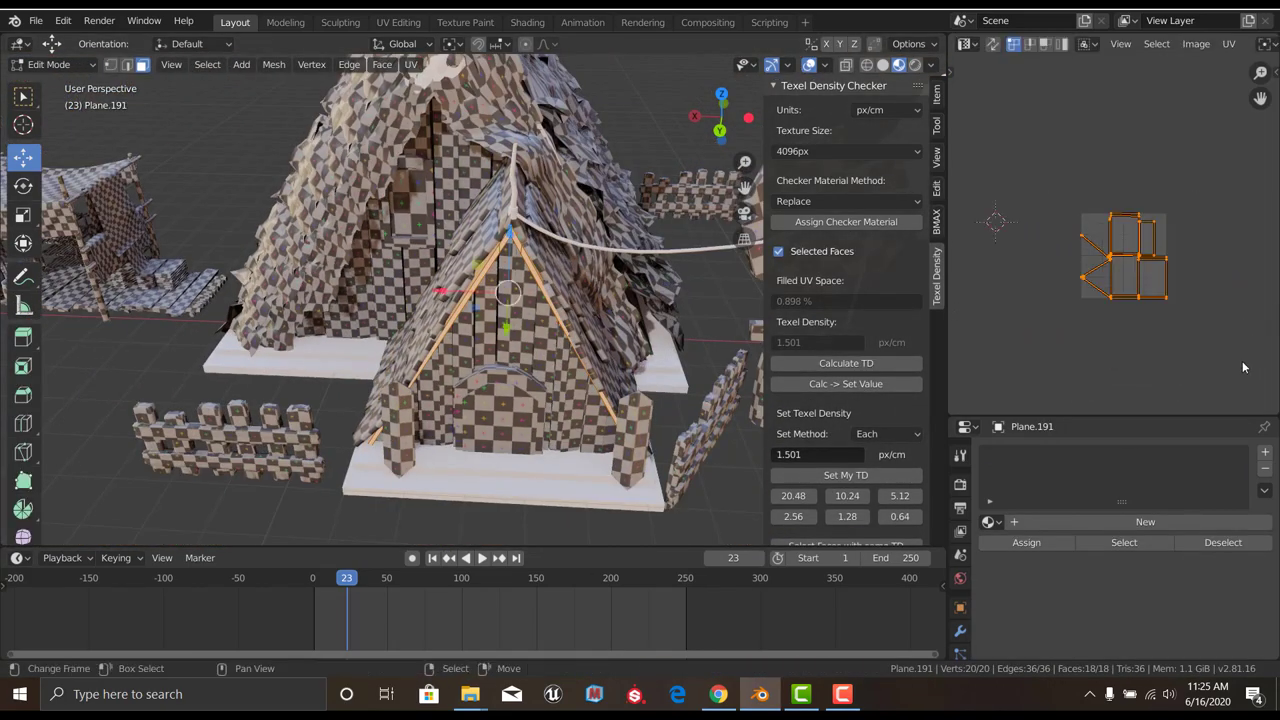
left_click(1183, 303)
key("Tab")
Join the trim into Plane.247 and move and scale its island into the shared atlas
scroll(515, 244, "up", 4)
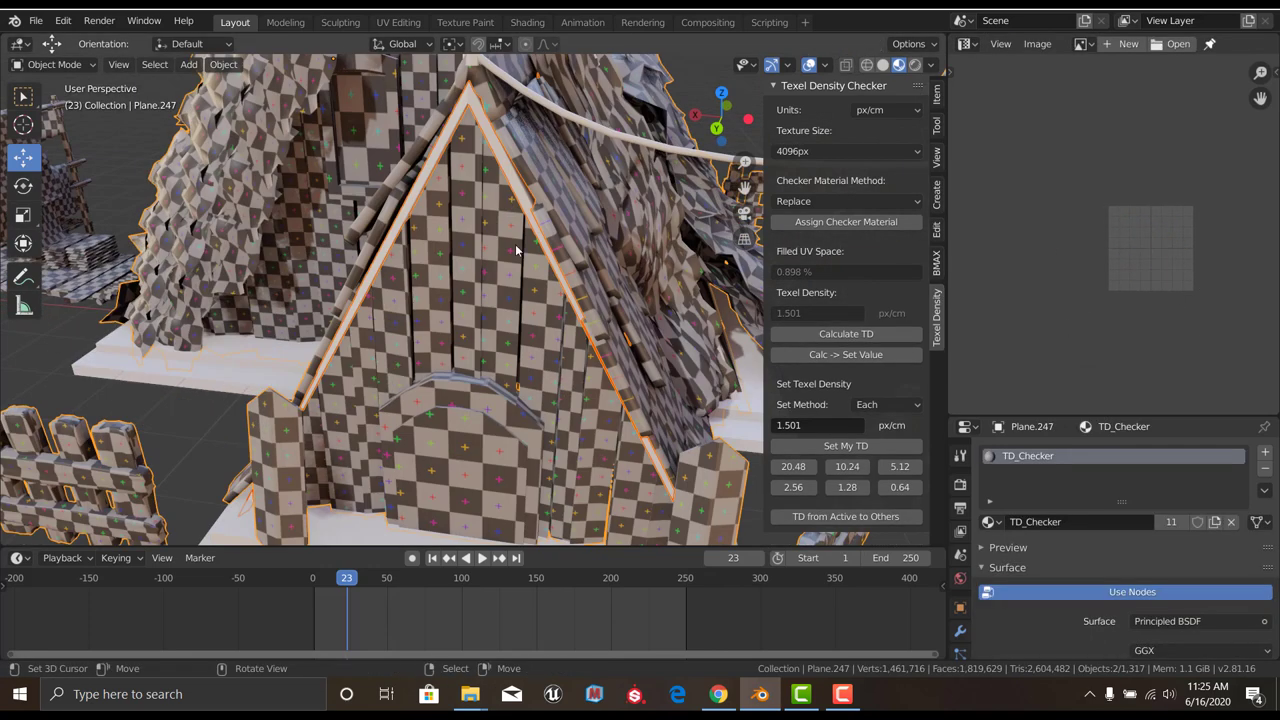
left_click(540, 172)
key("Tab")
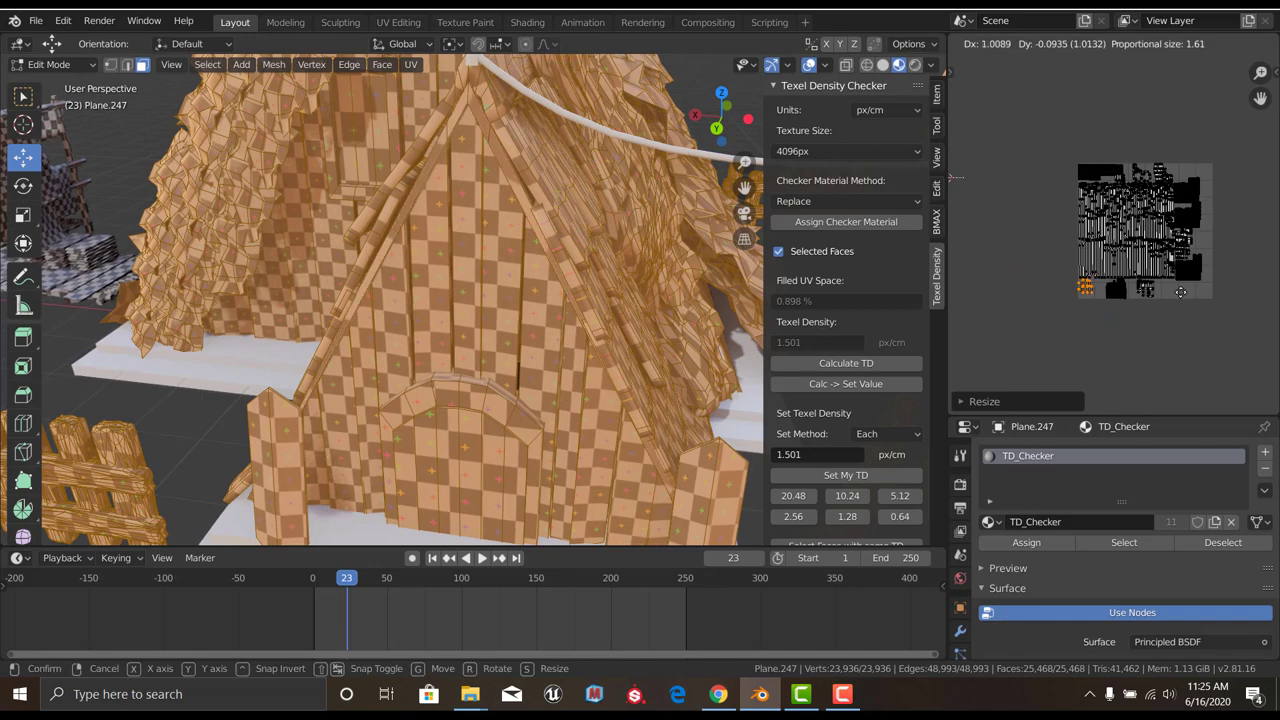
left_click(1181, 291)
scroll(1181, 291, "up", 3)
scroll(1181, 291, "up", 3)
key("s")
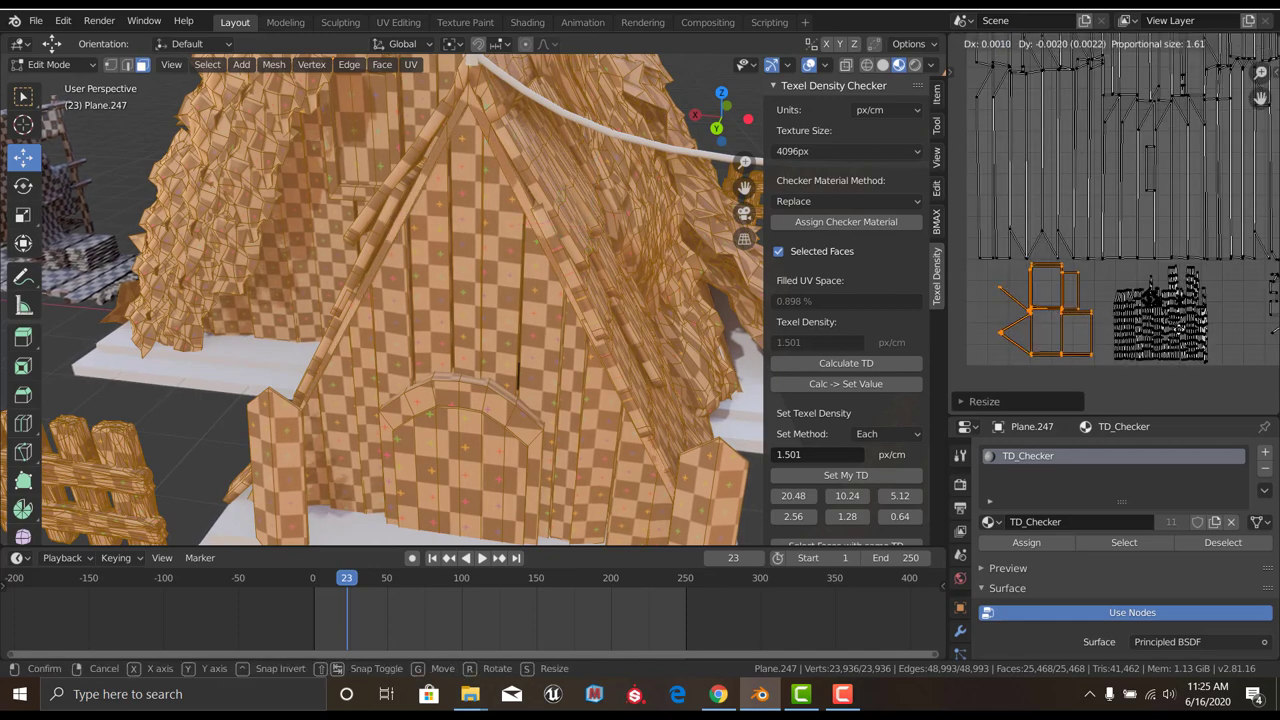
key("Return")
Save new_house_asset.blend
key("Tab")
scroll(512, 417, "down", 10)
mouse_move(512, 417)
middle_mouse_down()
mouse_move(464, 429)
mouse_move(530, 389)
middle_mouse_up()
key("ctrl+s")
Select the next unjoined gable pieces and loose parts of the house
scroll(530, 397, "up", 6)
scroll(466, 311, "up", 3)
left_click(473, 295)
mouse_move(473, 295)
middle_mouse_down()
mouse_move(519, 314)
mouse_move(465, 352)
mouse_move(548, 355)
mouse_move(437, 244)
mouse_move(342, 313)
mouse_move(549, 307)
middle_mouse_up()
scroll(465, 352, "up", 3)
scroll(460, 329, "up", 3)
left_click(597, 344)
scroll(598, 372, "down", 6)
scroll(437, 244, "down", 3)
scroll(549, 307, "up", 3)
Unwrap the small box-shaped inset piece's faces with Smart UV Project
scroll(471, 312, "down", 2)
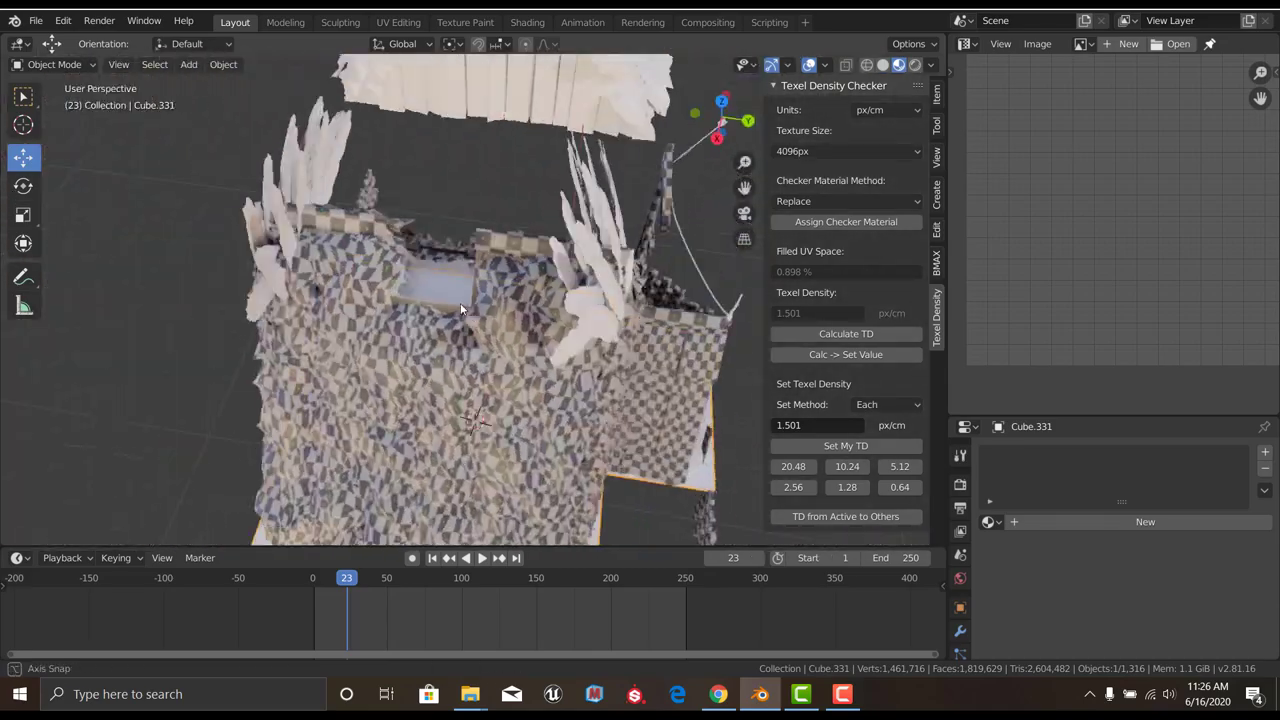
scroll(341, 204, "down", 2)
mouse_move(471, 312)
middle_mouse_down()
mouse_move(341, 204)
mouse_move(570, 323)
middle_mouse_up()
scroll(341, 204, "up", 3)
scroll(360, 214, "down", 3)
scroll(360, 214, "up", 3)
key("Tab")
scroll(570, 323, "down", 3)
scroll(560, 329, "up", 3)
left_click(560, 329)
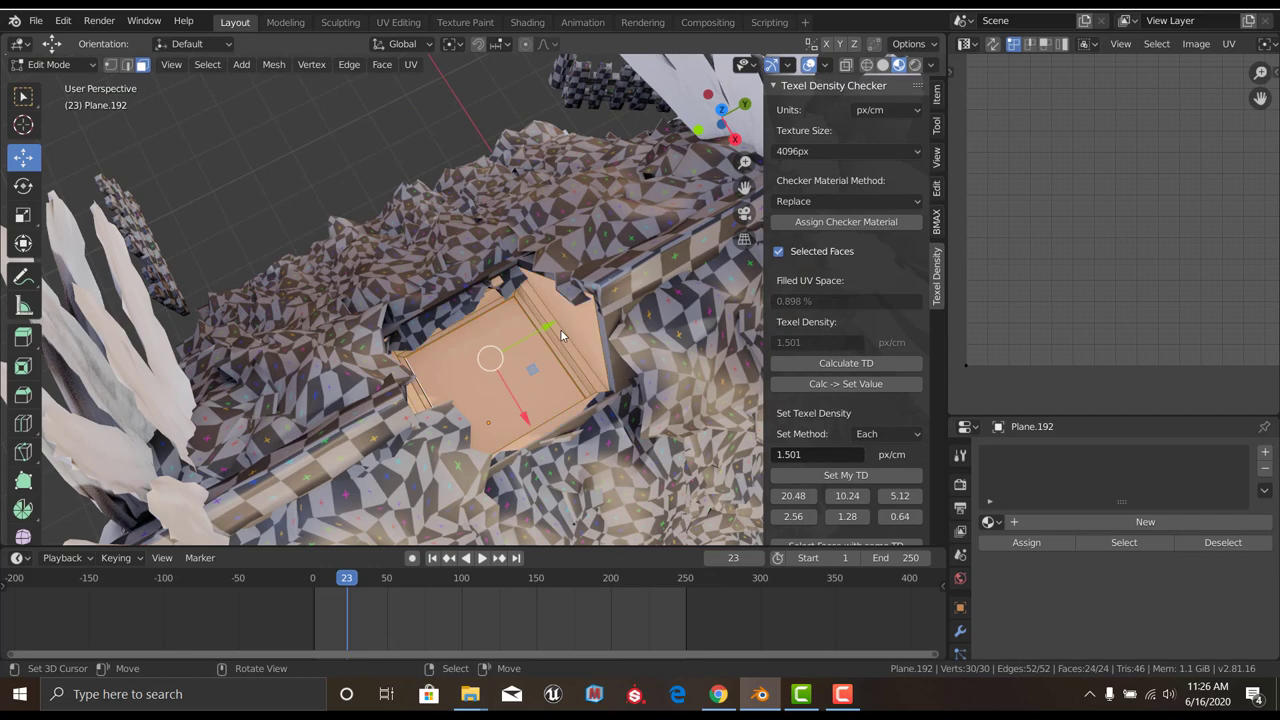
key("u")
left_click(510, 176)
left_click(515, 291)
key("Tab")
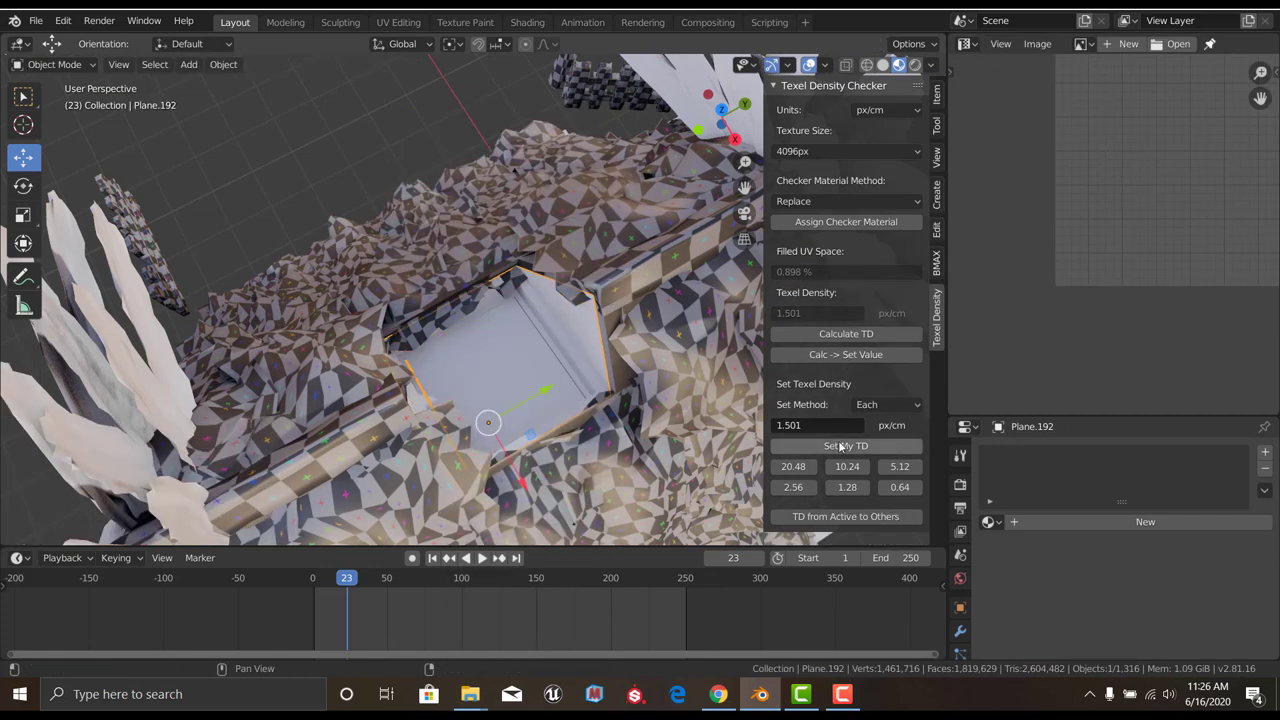
Move the inset's UV island into the empty corner of Plane.247's atlas
key("Tab")
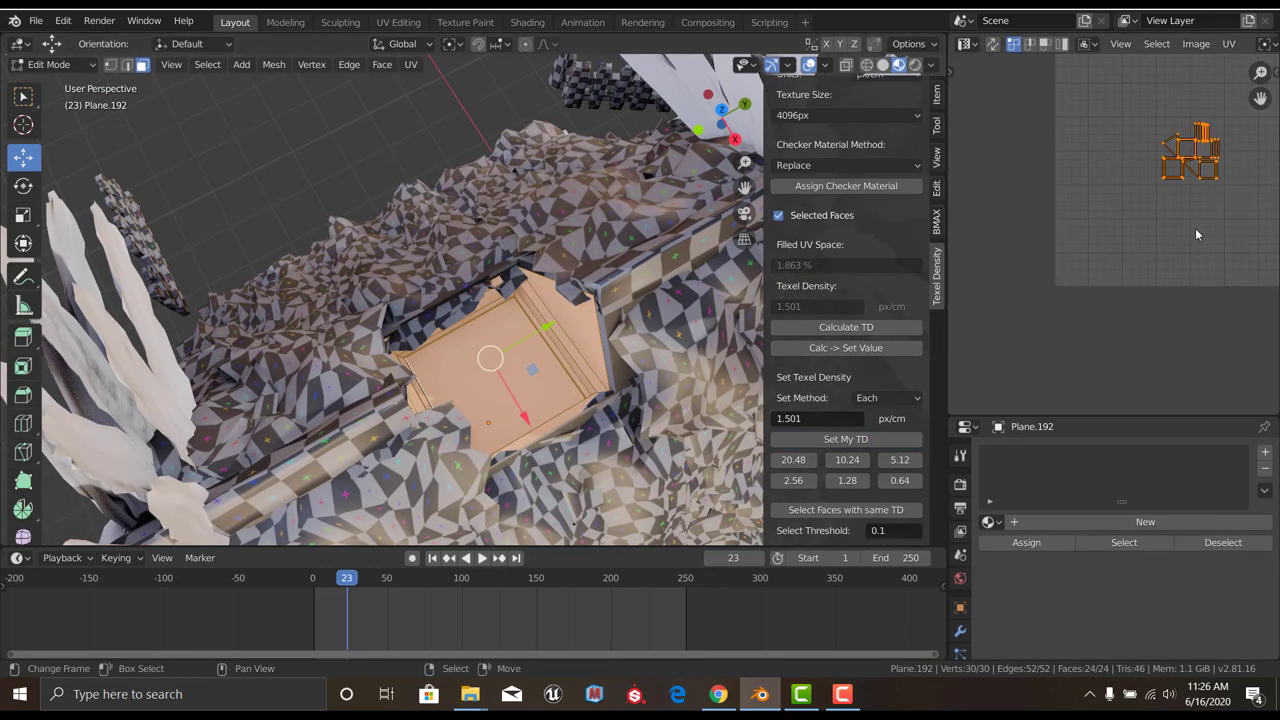
key("Tab")
left_click(581, 246)
key("Tab")
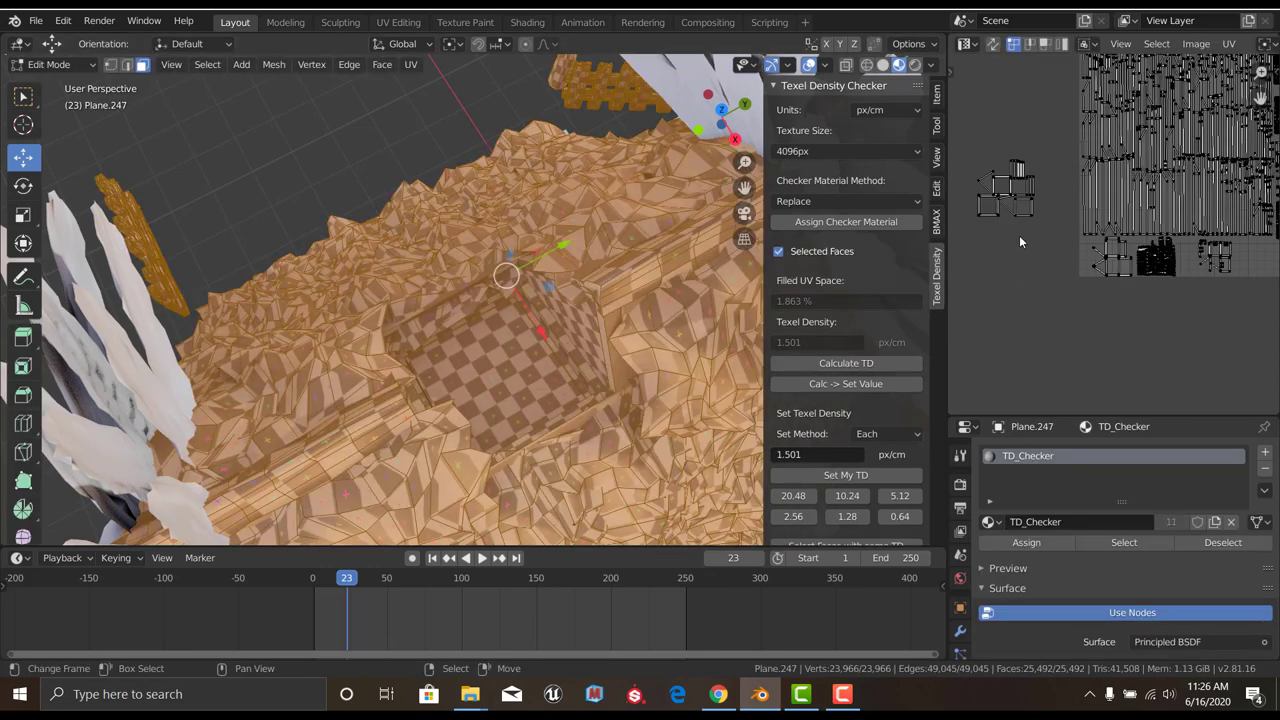
left_click_drag(1063, 290, 1064, 291)
left_click_drag(1010, 190, 1112, 216)
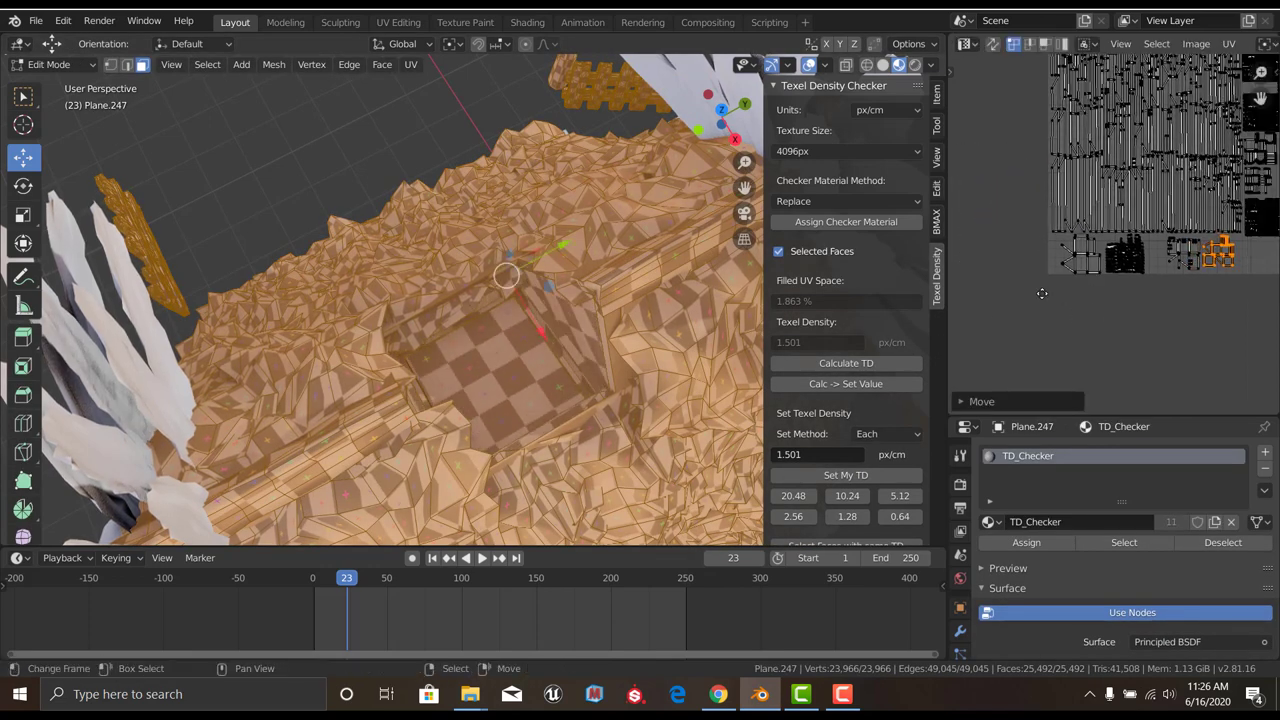
scroll(1148, 242, "up", 3)
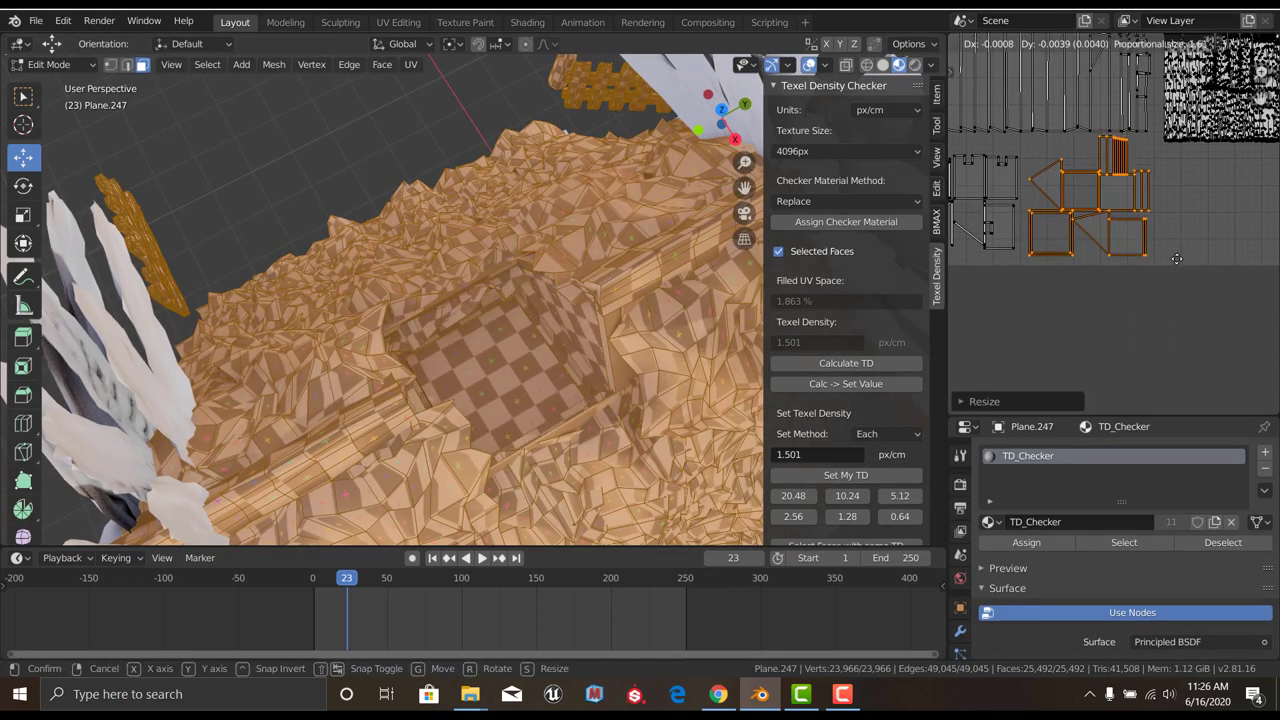
Save the file
key("Tab")
key("ctrl+s")
scroll(538, 308, "down", 5)
mouse_move(535, 313)
middle_mouse_down()
mouse_move(478, 335)
mouse_move(618, 240)
middle_mouse_up()
scroll(500, 320, "up", 3)
Delete the stray object Plane.194
left_click(620, 238)
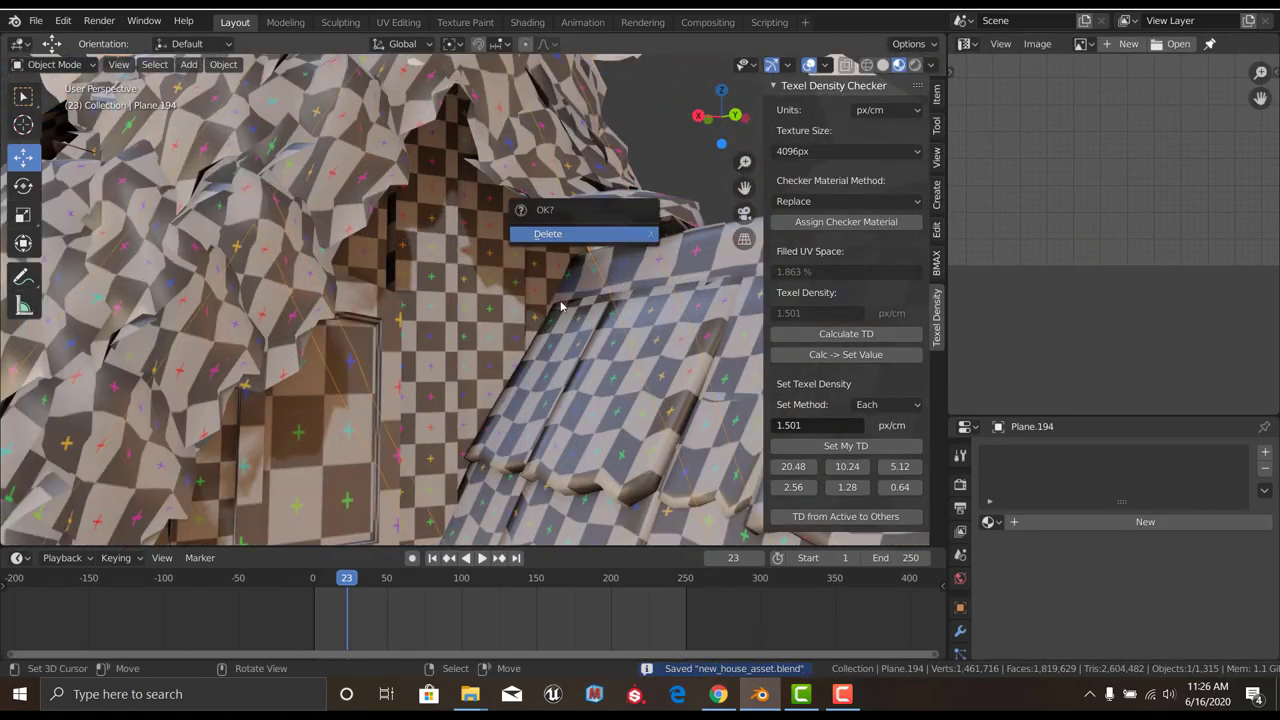
key("Return")
scroll(500, 270, "up", 4)
Scale down the loose UV island next to Plane.247's atlas
scroll(460, 303, "down", 6)
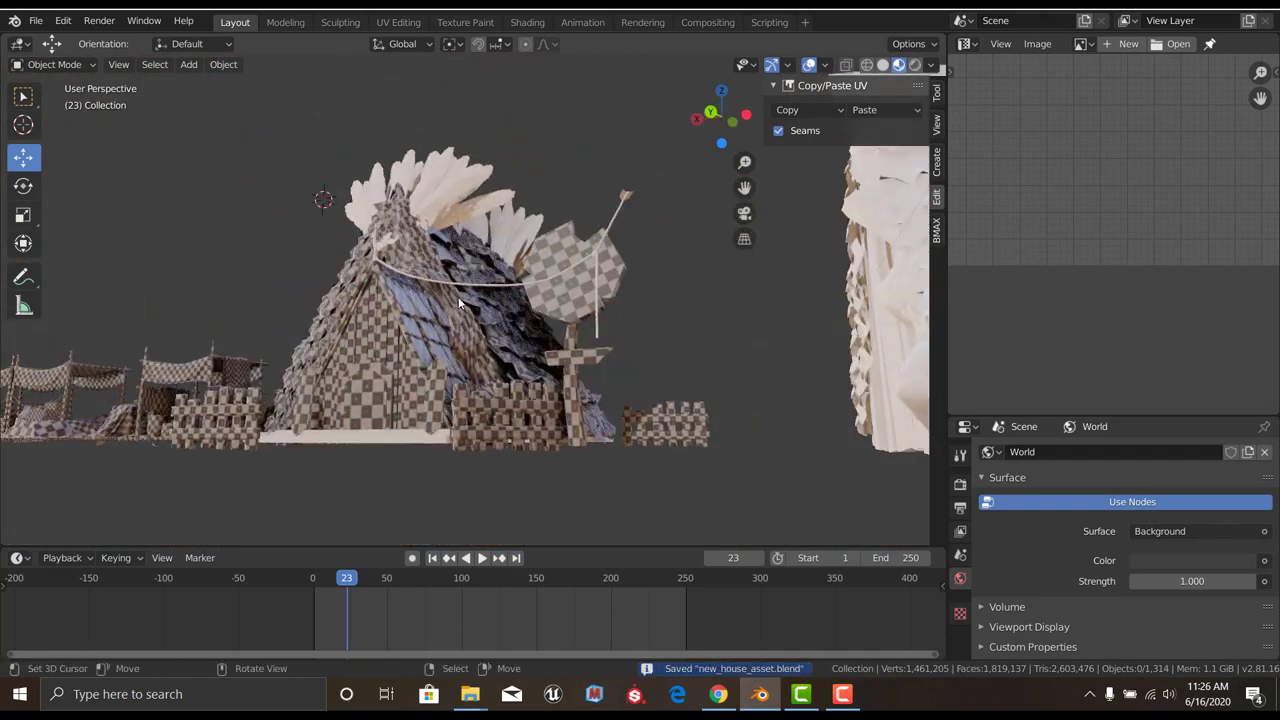
mouse_move(460, 303)
middle_mouse_down()
mouse_move(514, 370)
mouse_move(530, 275)
middle_mouse_up()
left_click(530, 275)
key("Tab")
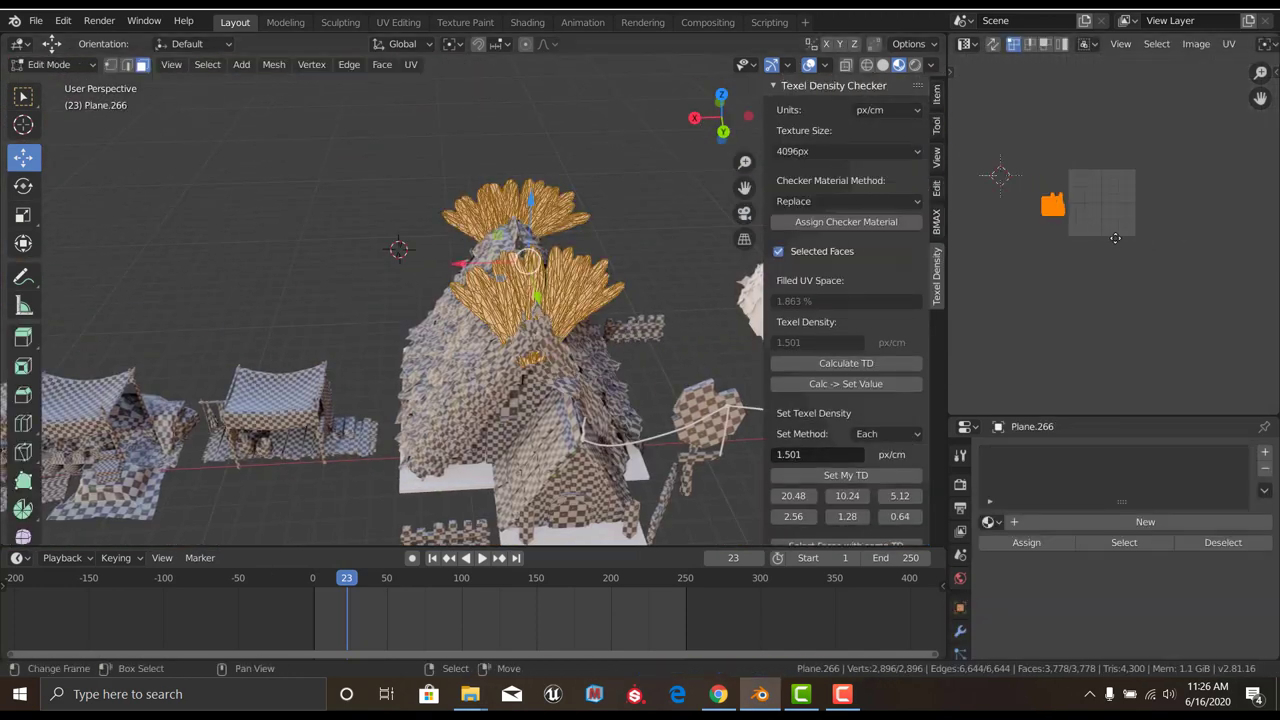
key("Tab")
left_click(494, 351)
key("KP_Decimal")
key("Tab")
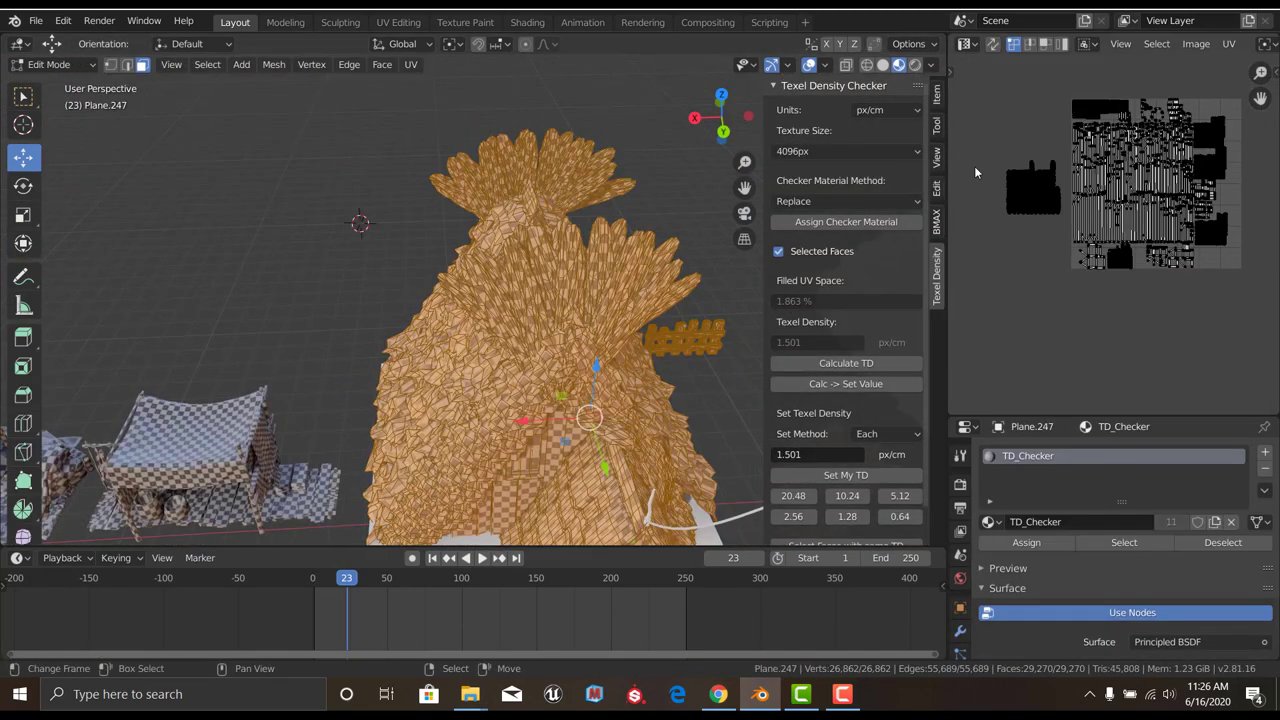
left_click_drag(1066, 251, 1066, 250)
key("s")
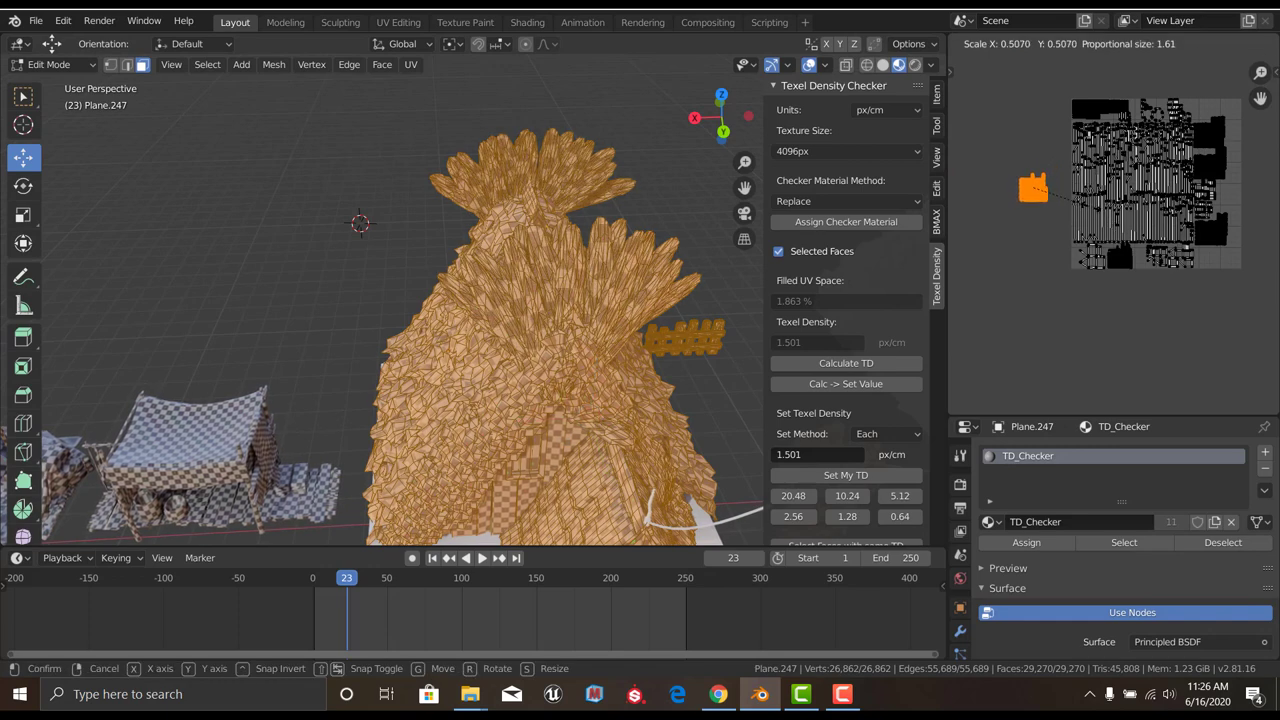
left_click(1026, 220)
scroll(1026, 220, "down", 1)
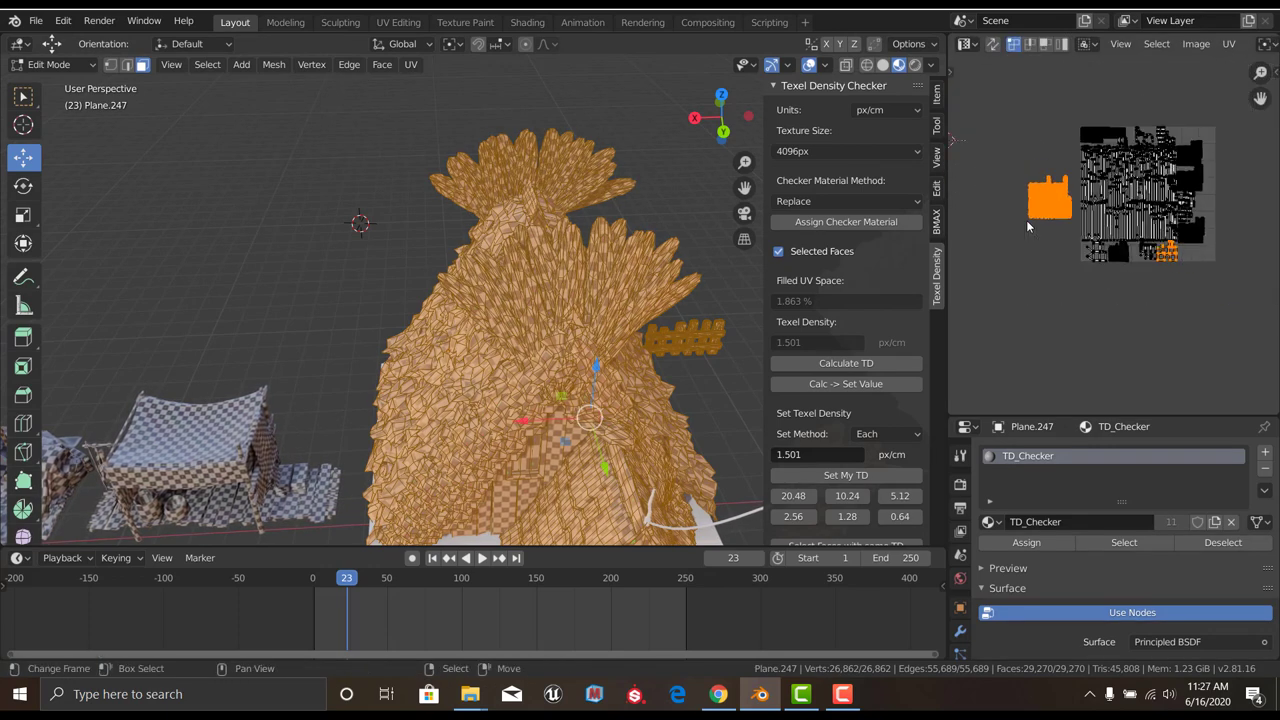
key("Tab")
Inspect the wheat crown Plane.266's UVs in Edit Mode
middle_click_drag(526, 289, 523, 263)
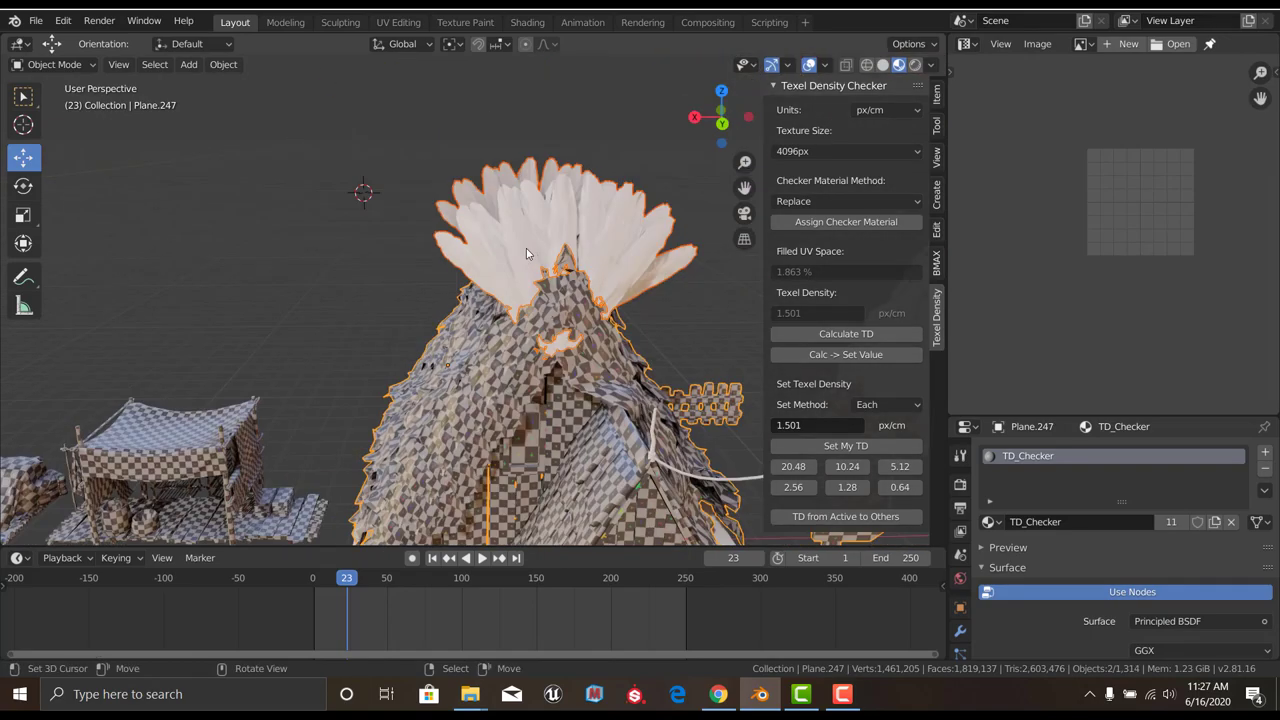
key("Tab")
left_click(528, 244)
scroll(1149, 292, "up", 2)
scroll(1090, 265, "up", 2)
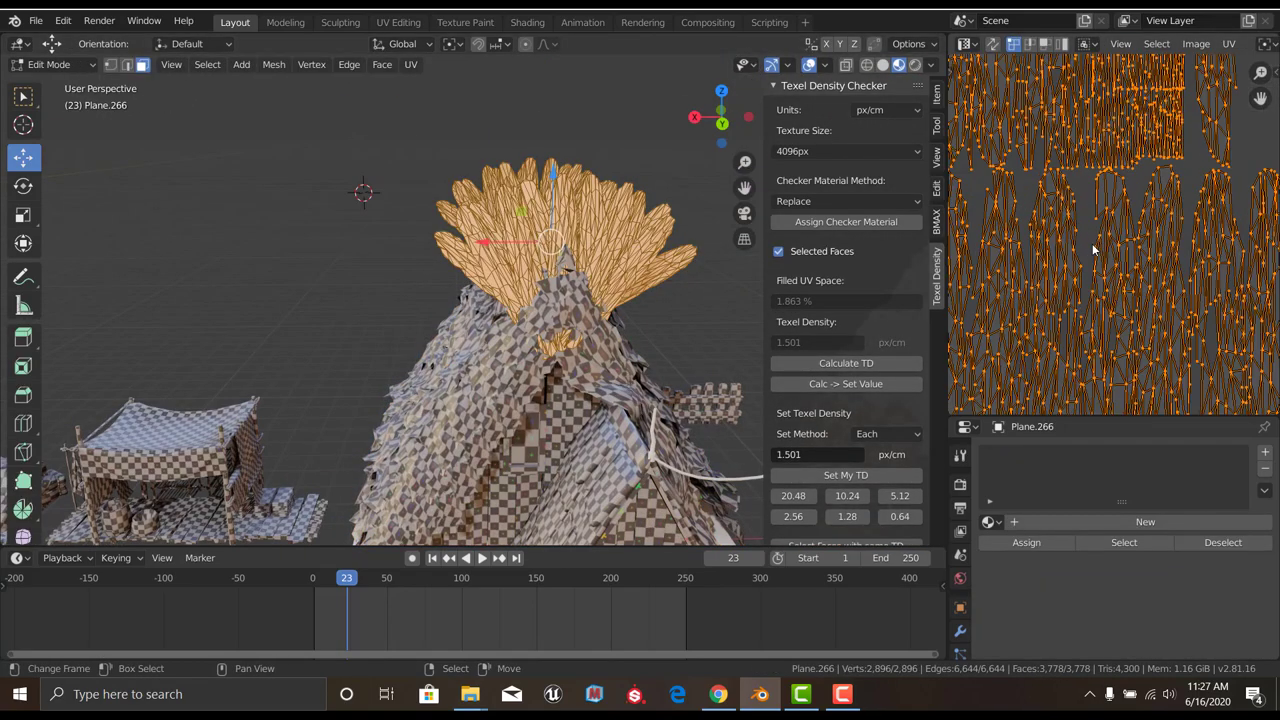
scroll(1027, 240, "up", 2)
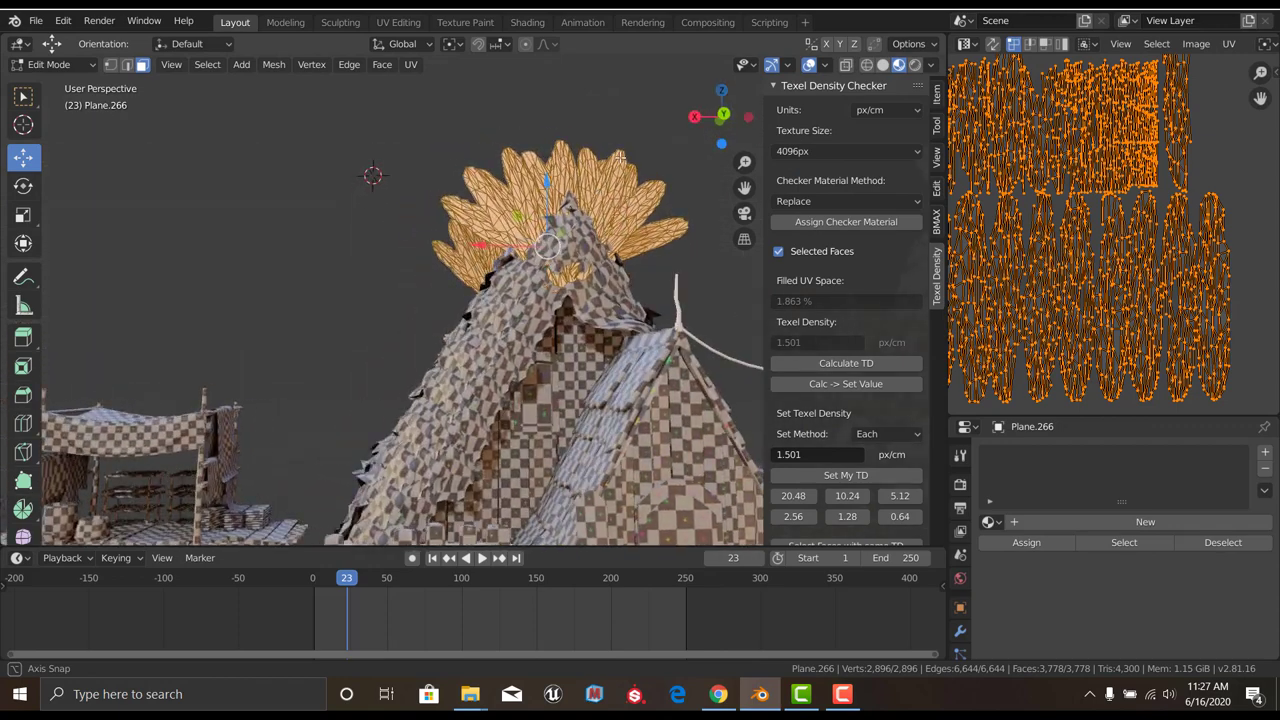
key("Tab")
scroll(443, 277, "down", 4)
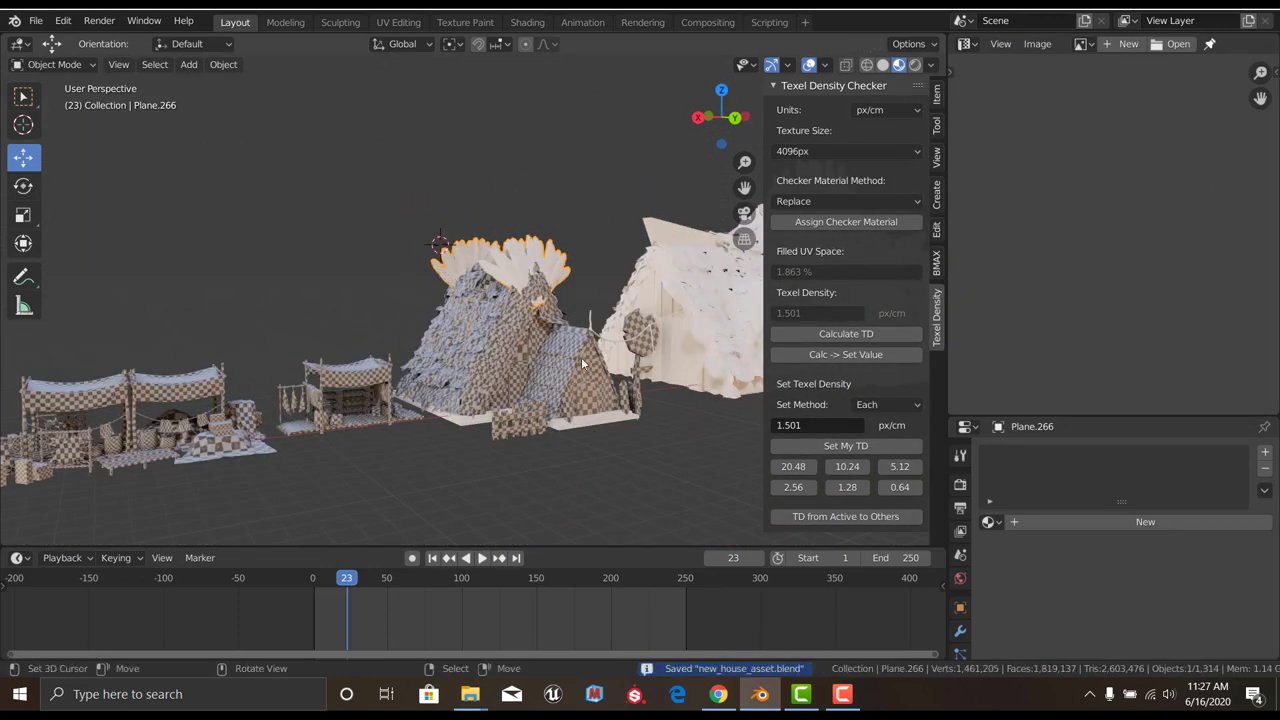
Enter Edit Mode on the wheat crown Plane.266 and frame its feather fan
scroll(562, 292, "up", 3)
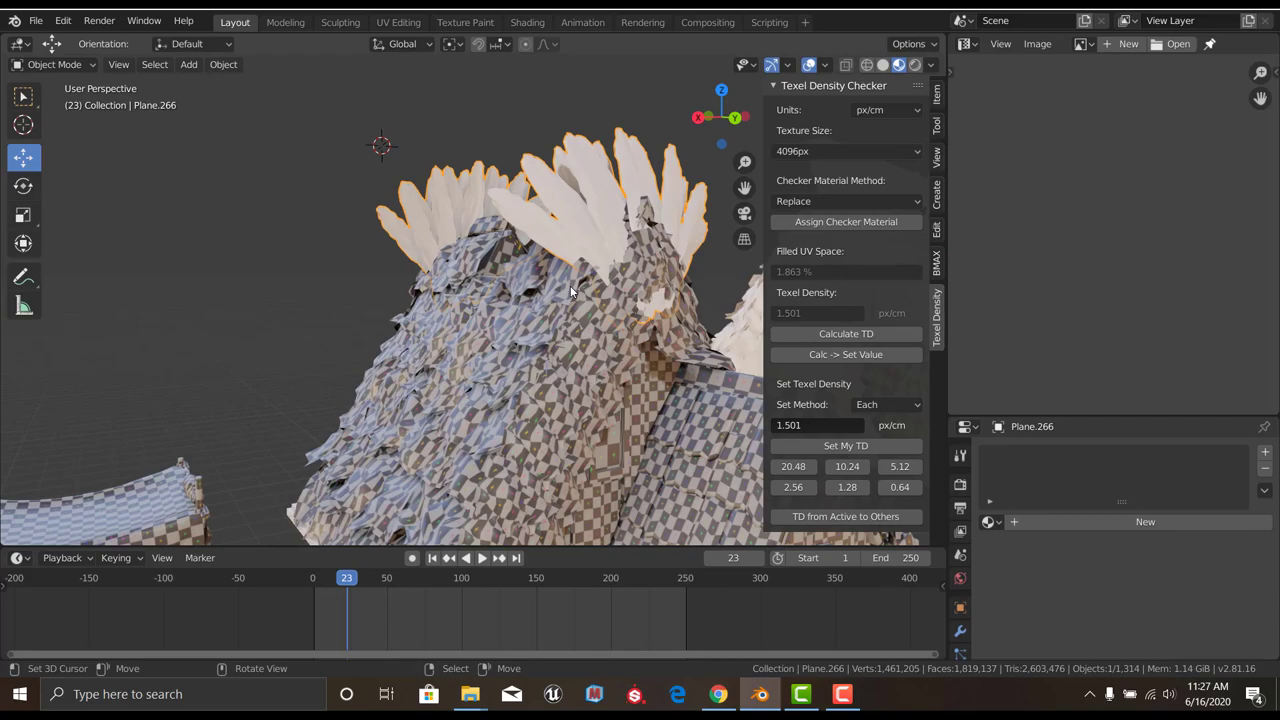
key("Tab")
scroll(1028, 243, "down", 5)
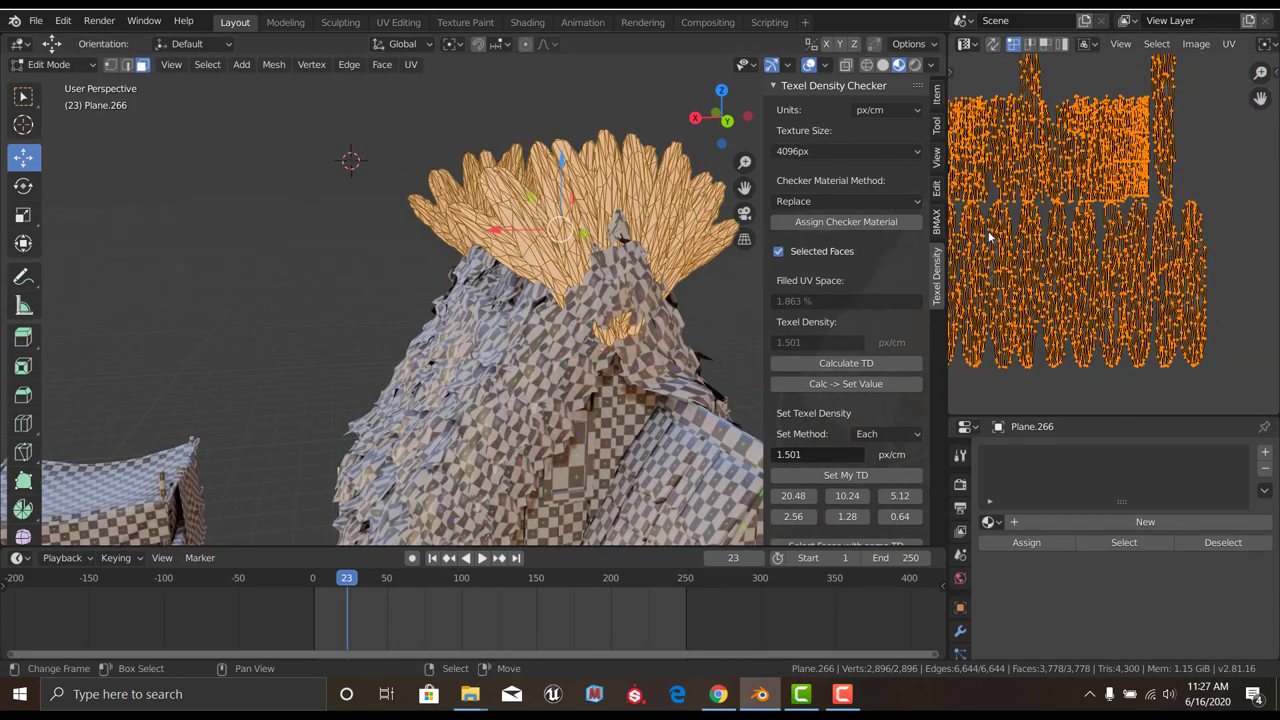
middle_click_drag(600, 250, 437, 178)
scroll(480, 220, "up", 4)
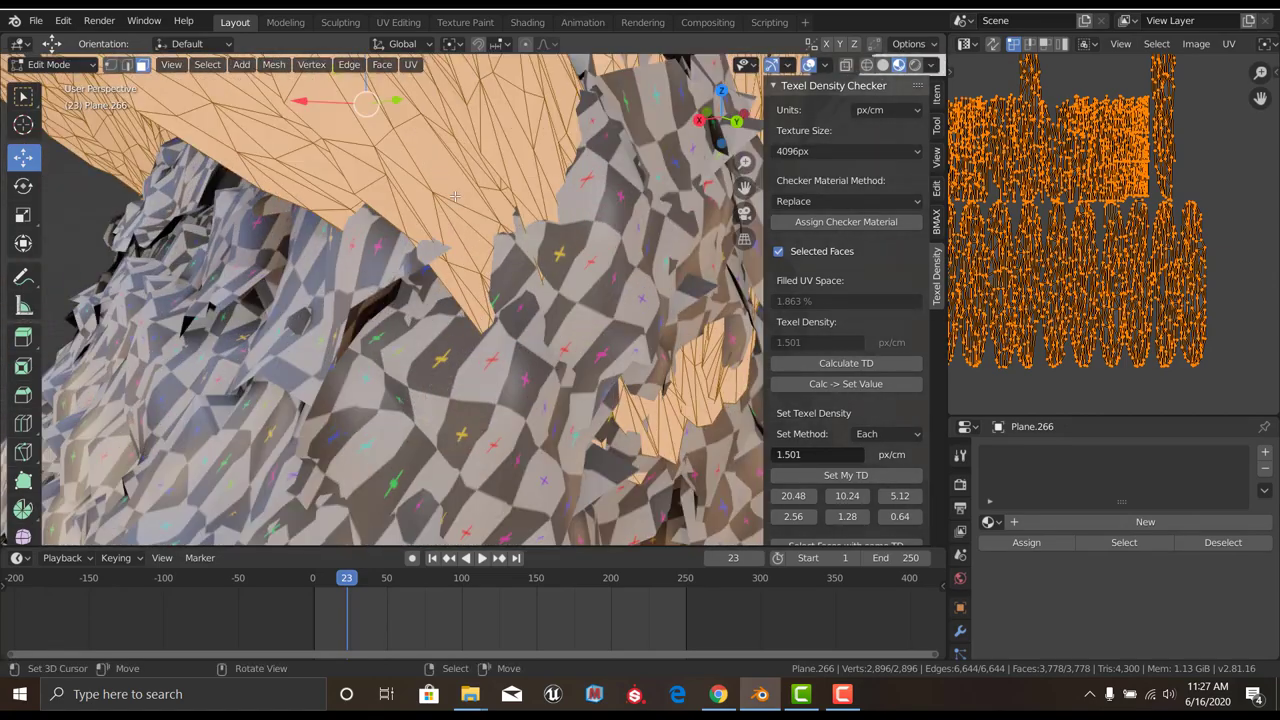
scroll(455, 196, "down", 5)
scroll(420, 210, "up", 3)
scroll(1100, 230, "up", 3)
scroll(420, 210, "up", 2)
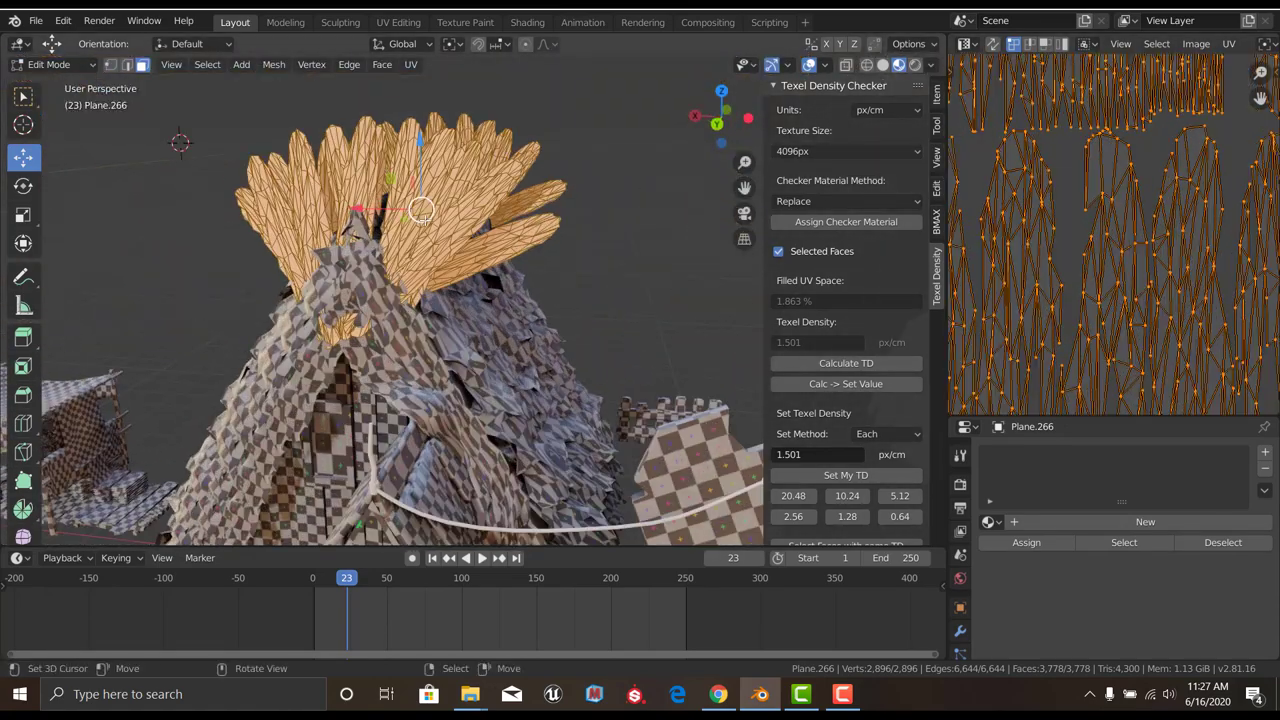
scroll(421, 210, "up", 3)
middle_click_drag(421, 210, 482, 222)
Select all crown faces and separate them by loose parts
left_click(501, 227)
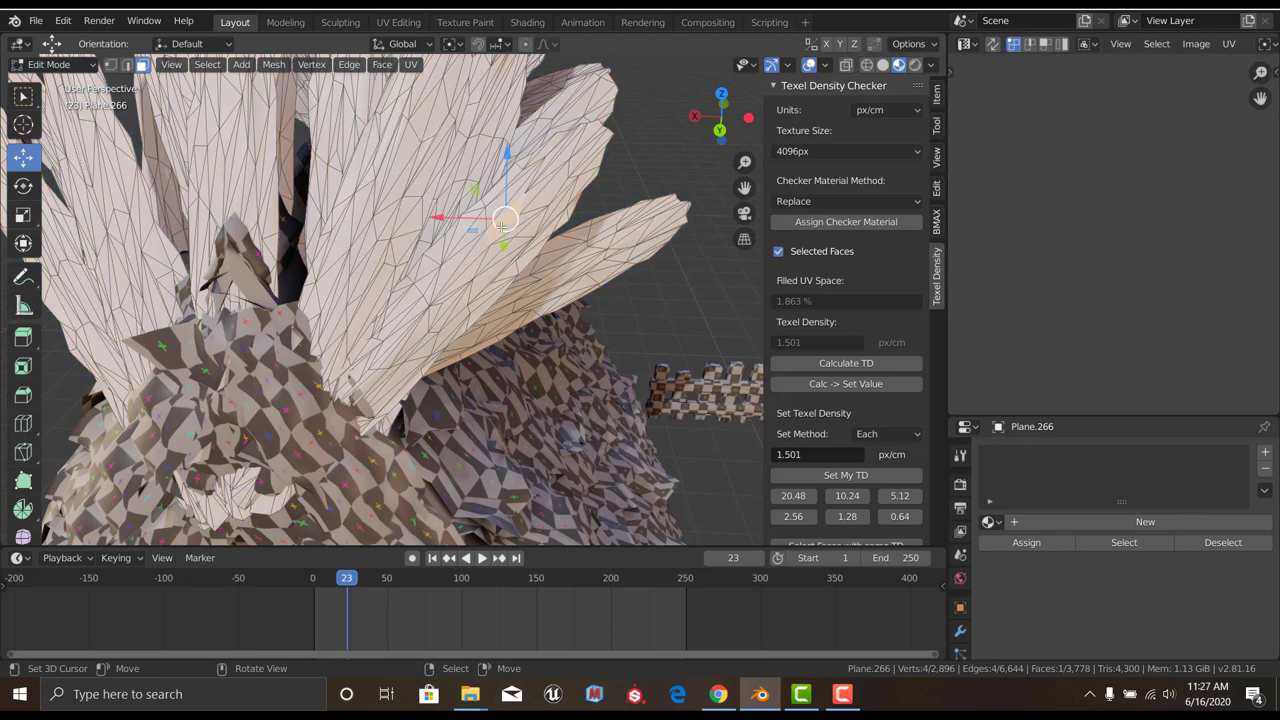
scroll(501, 227, "down", 3)
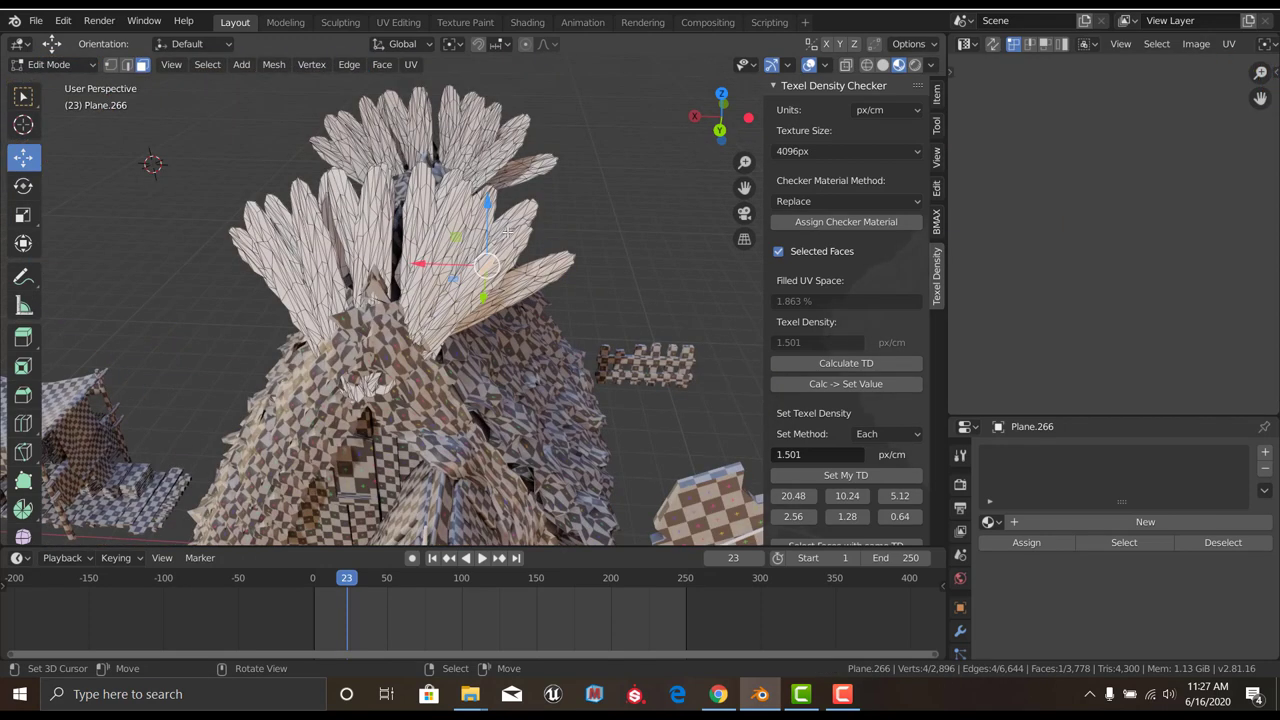
key("a")
left_click(505, 233)
Delete the separated feather Plane.002 and other unwanted feathers
key("Tab")
left_click(448, 245)
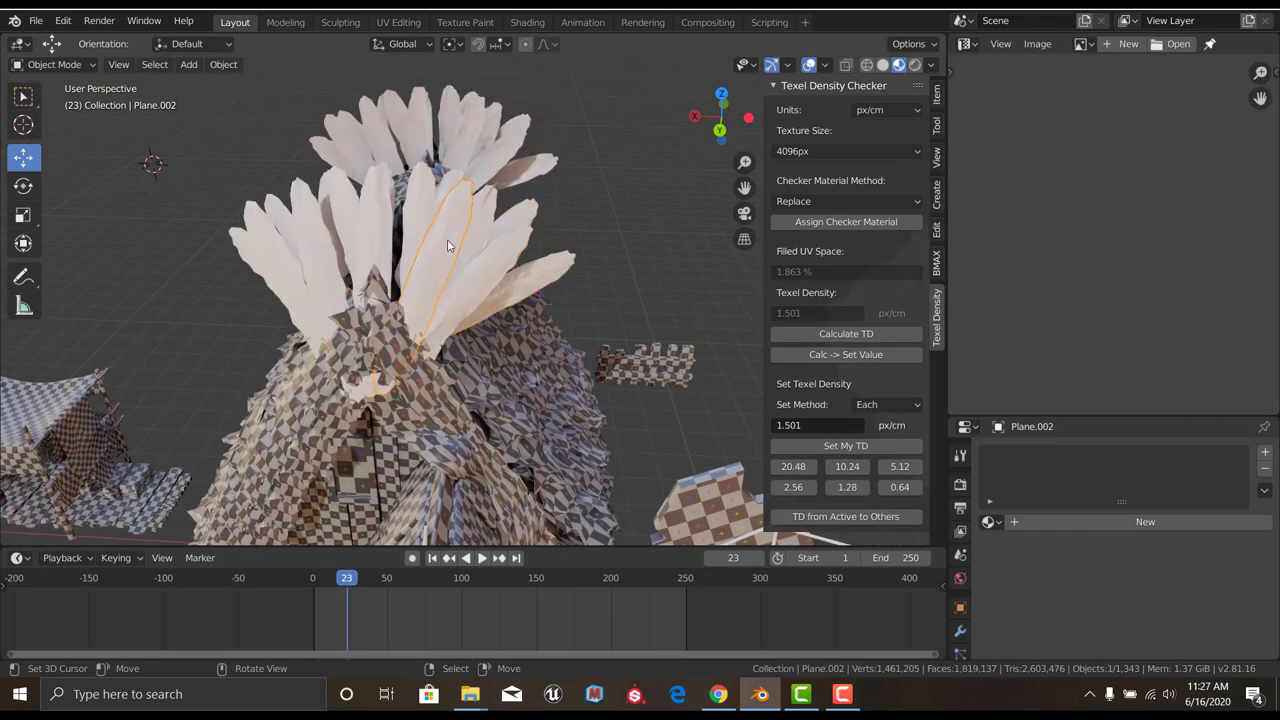
left_click(537, 283)
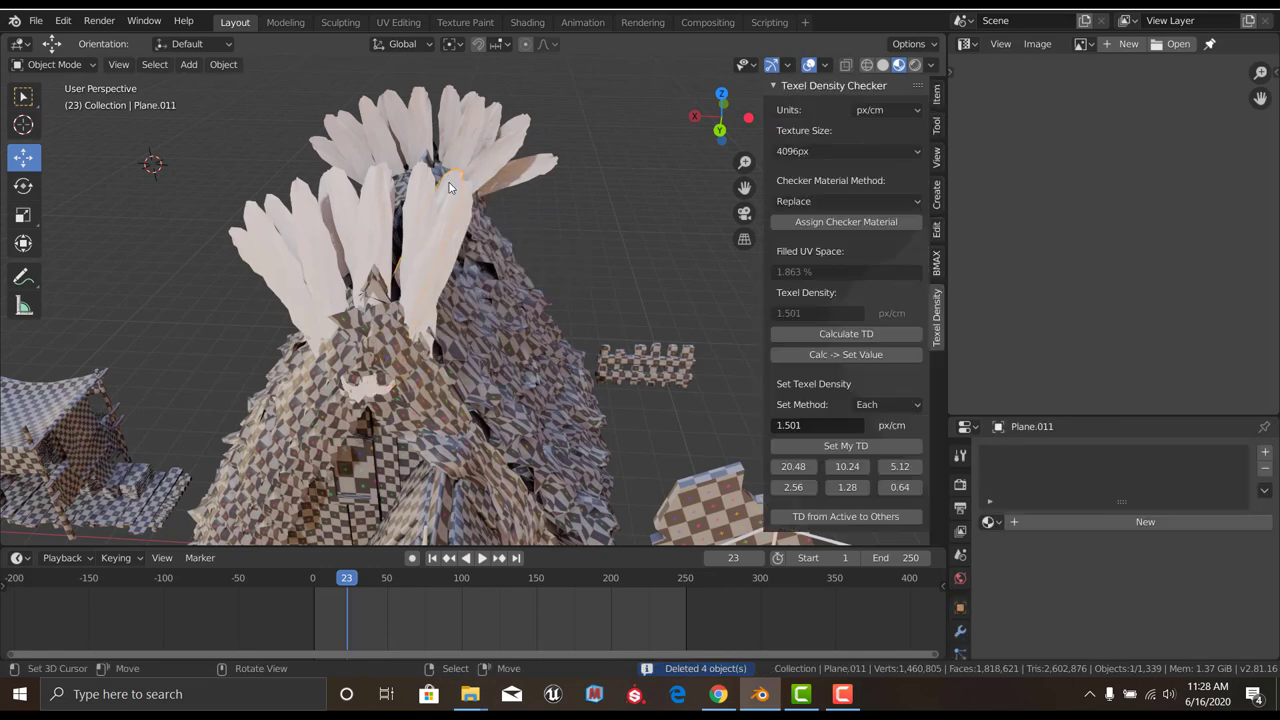
left_click(345, 204)
middle_click_drag(345, 204, 407, 177)
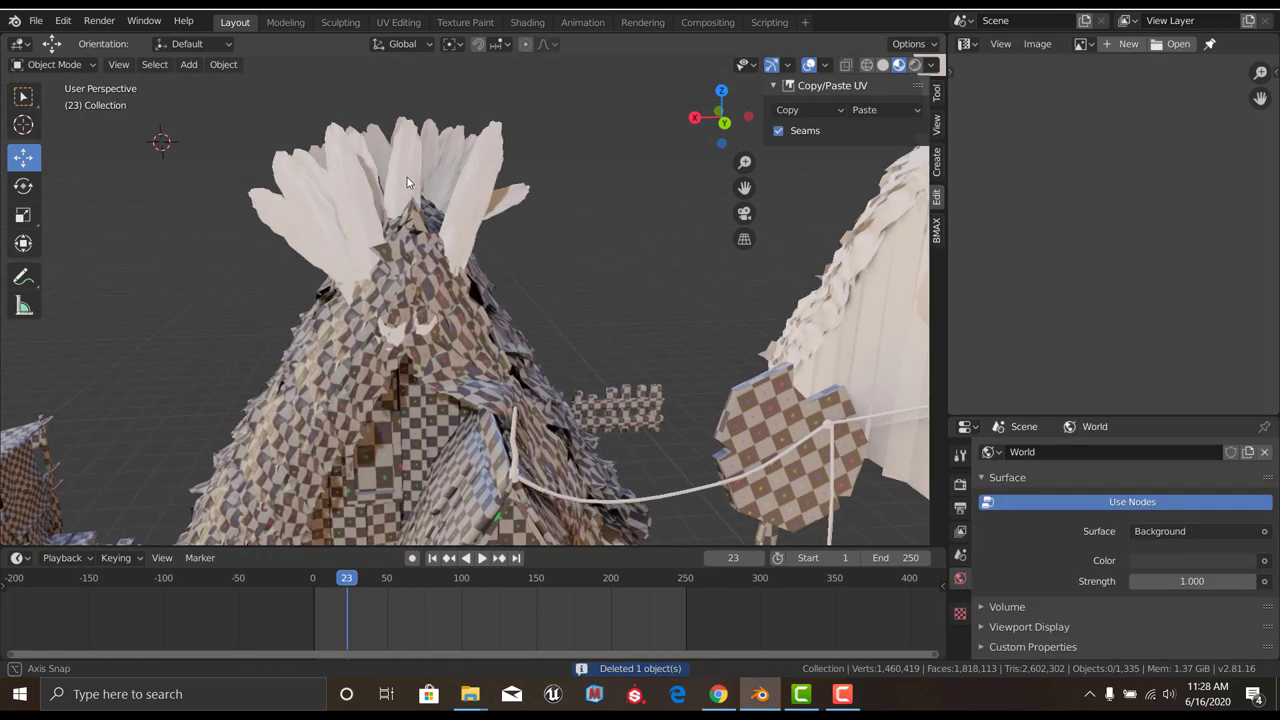
left_click(443, 173)
key("b")
Delete the remaining extra feathers and save the file
middle_click_drag(245, 157, 497, 177)
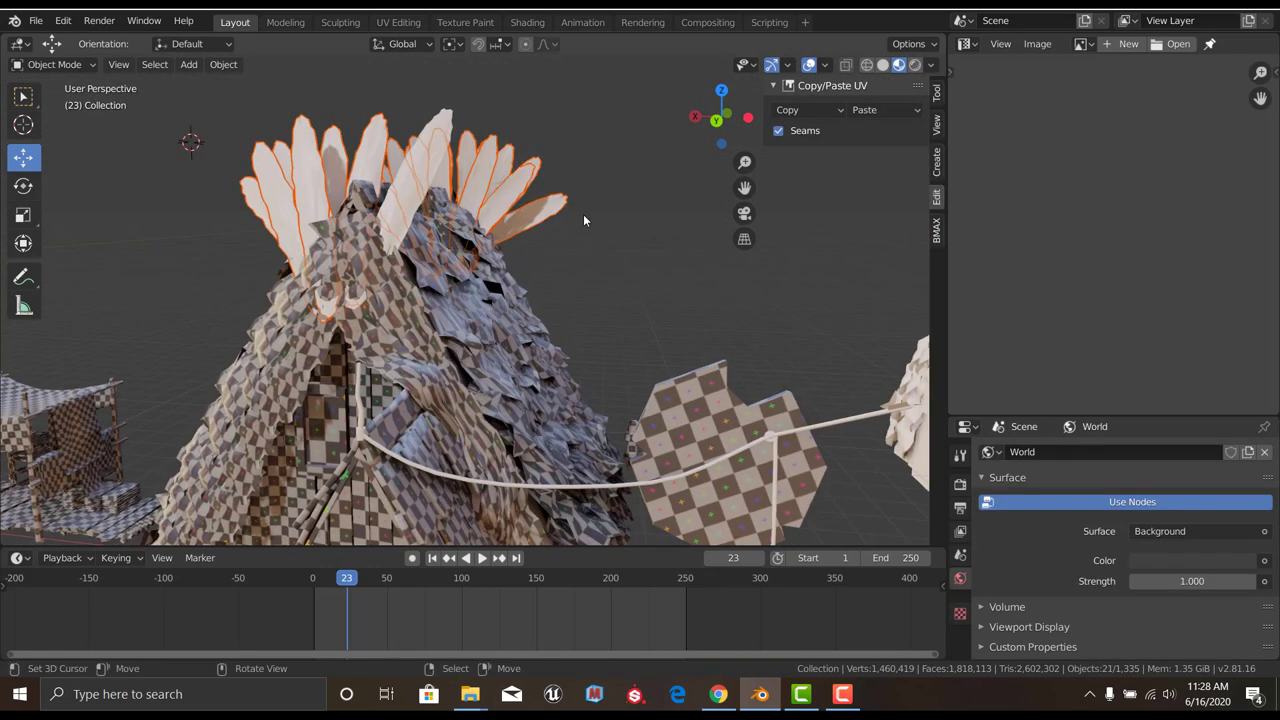
key("Delete")
middle_click_drag(324, 178, 473, 239)
key("ctrl+s")
left_click(473, 239)
Set the feather's origin to its geometry and unwrap its UVs
left_click(223, 64)
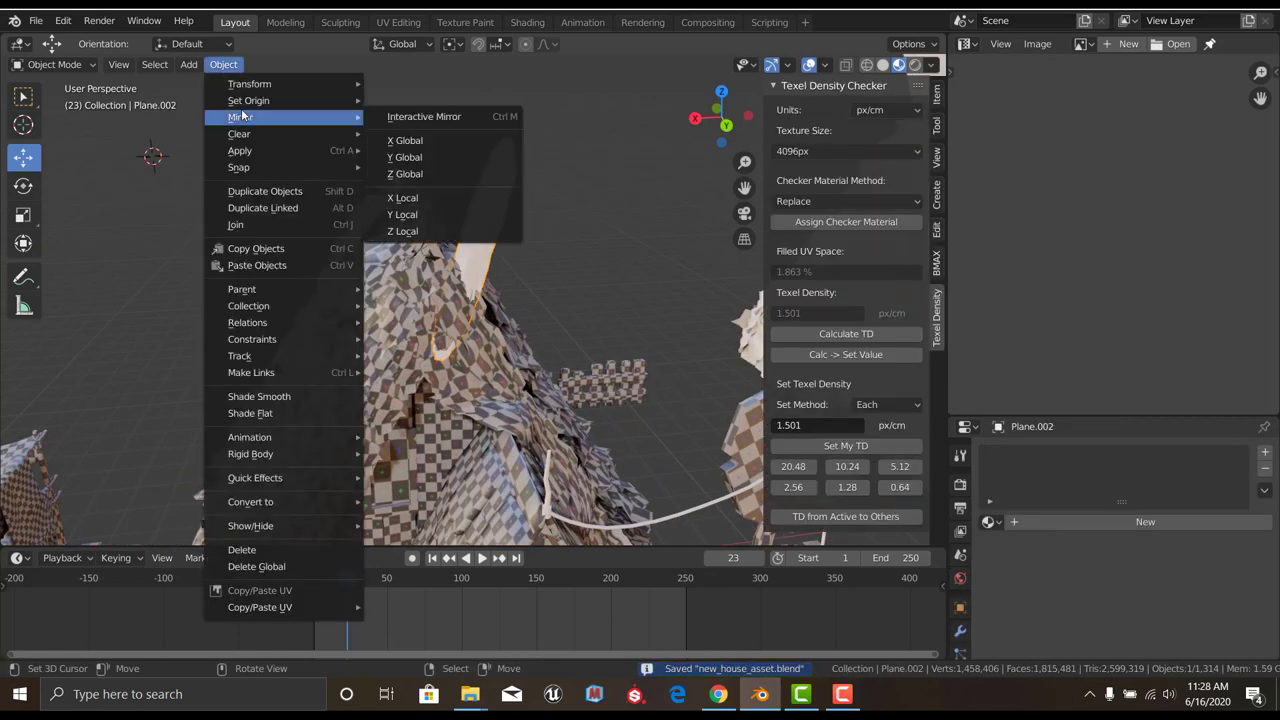
left_click(440, 117)
key("g")
key("Return")
key("Tab")
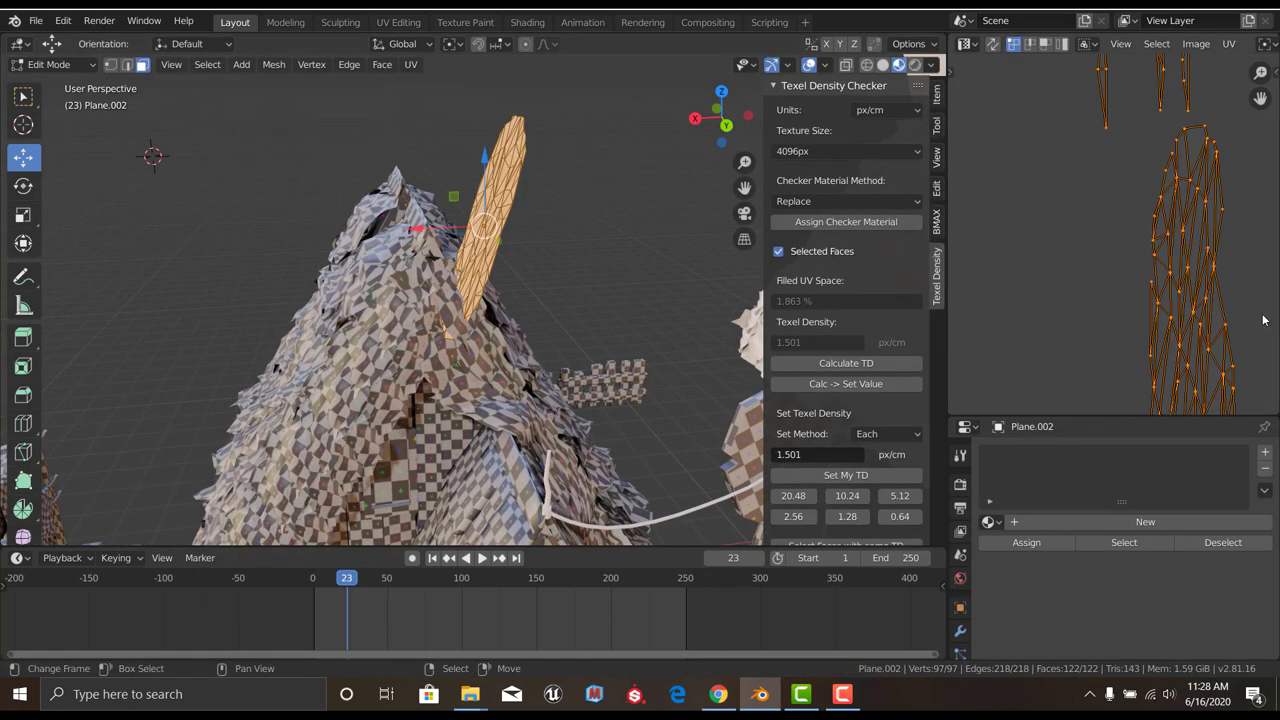
key("u")
left_click(435, 130)
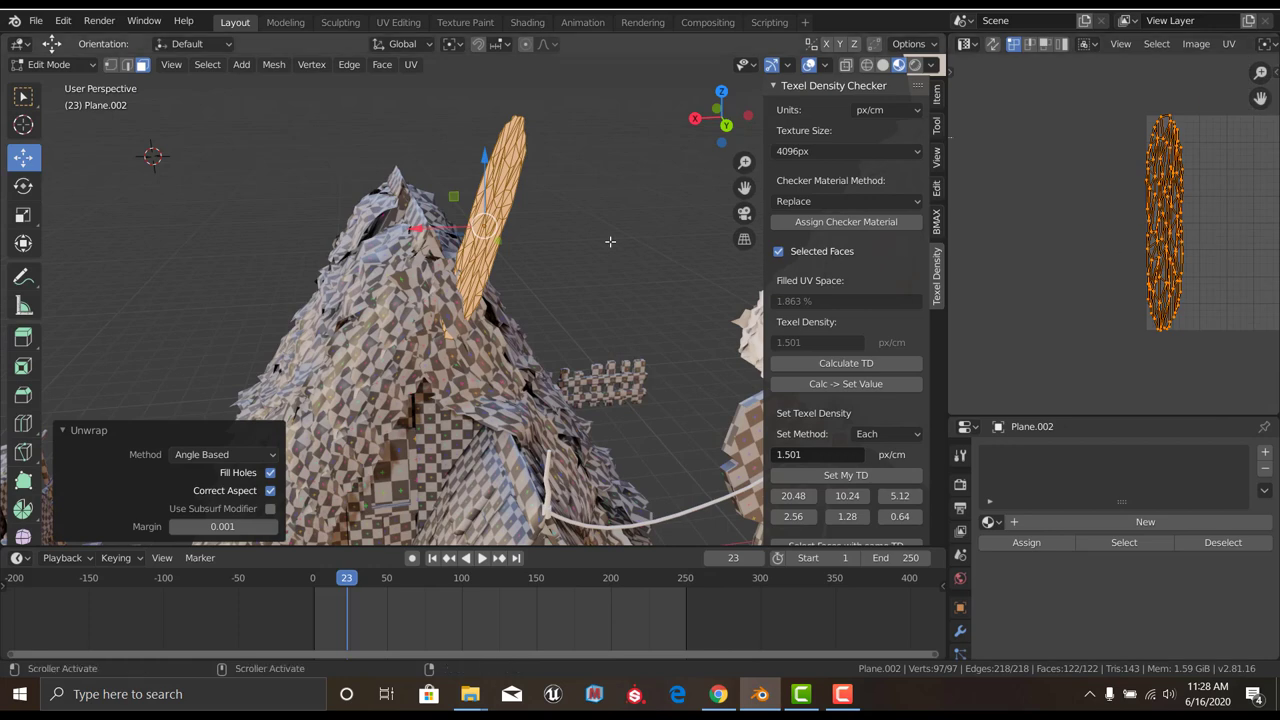
key("Tab")
Move the leaf's origin to its base point on the roof peak via the 3D cursor
left_click(223, 64)
scroll(435, 320, "up", 3)
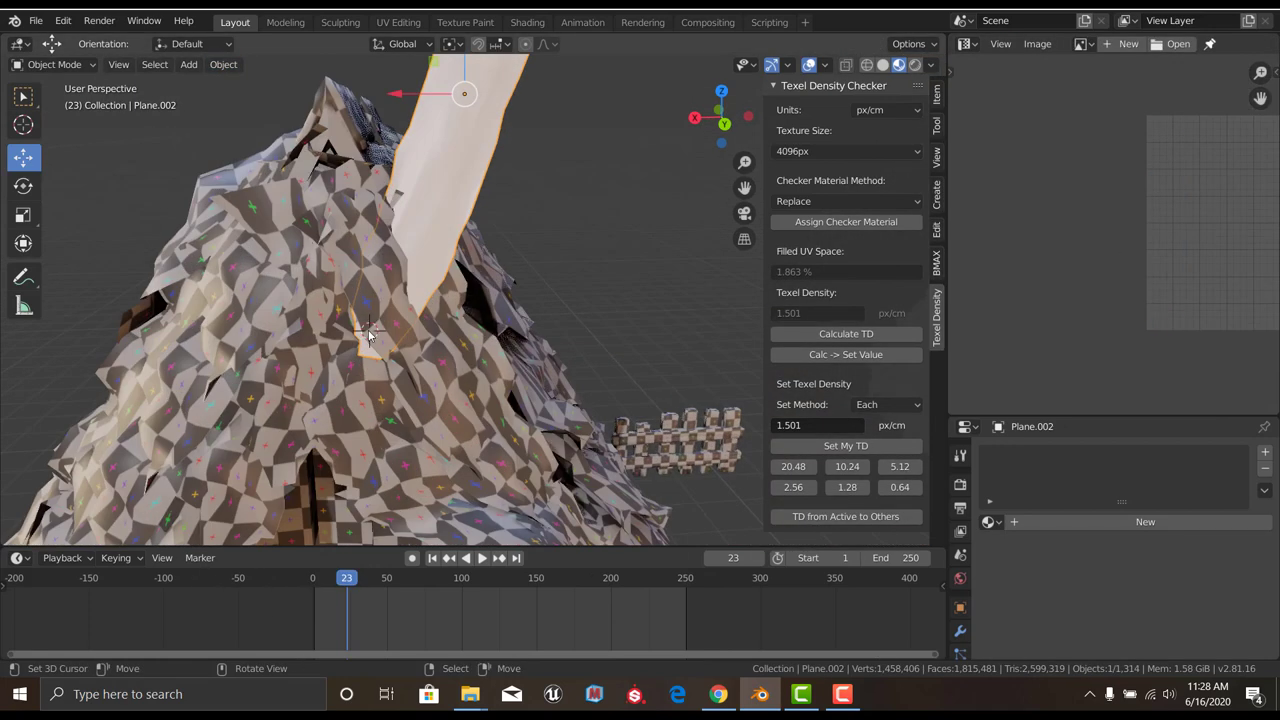
key("Tab")
scroll(352, 204, "up", 3)
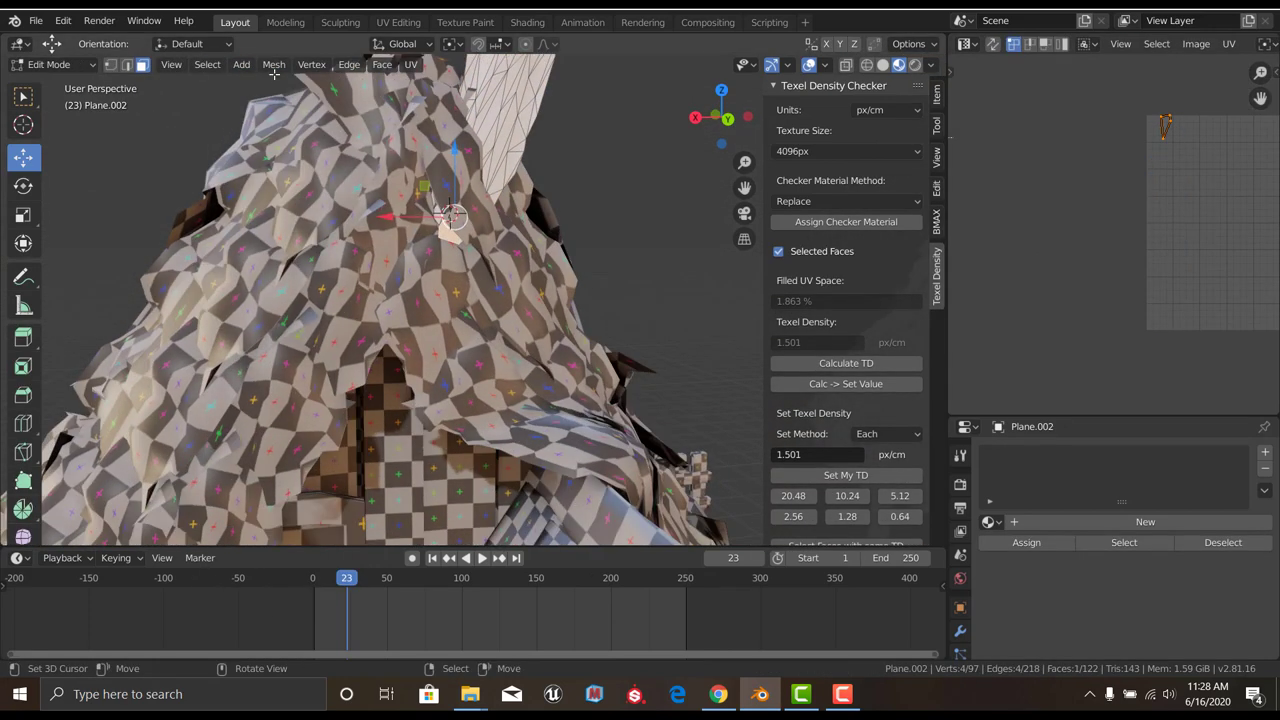
left_click(208, 66)
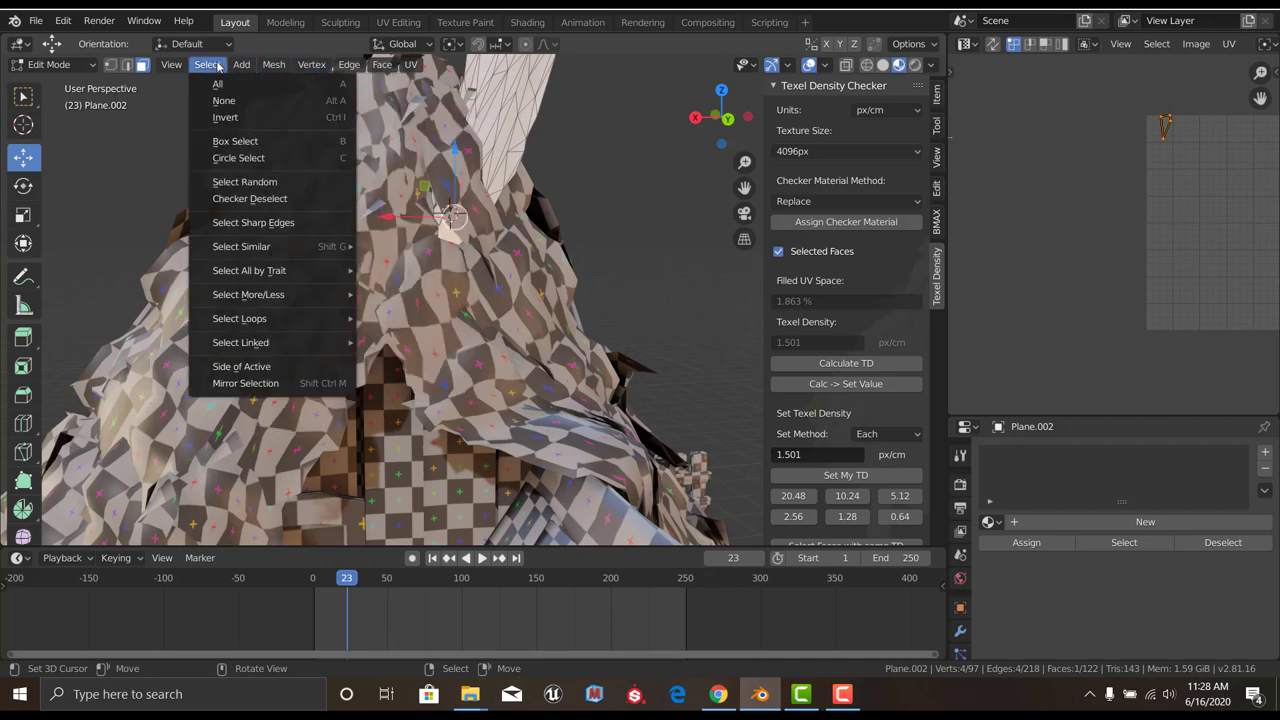
mouse_move(291, 117)
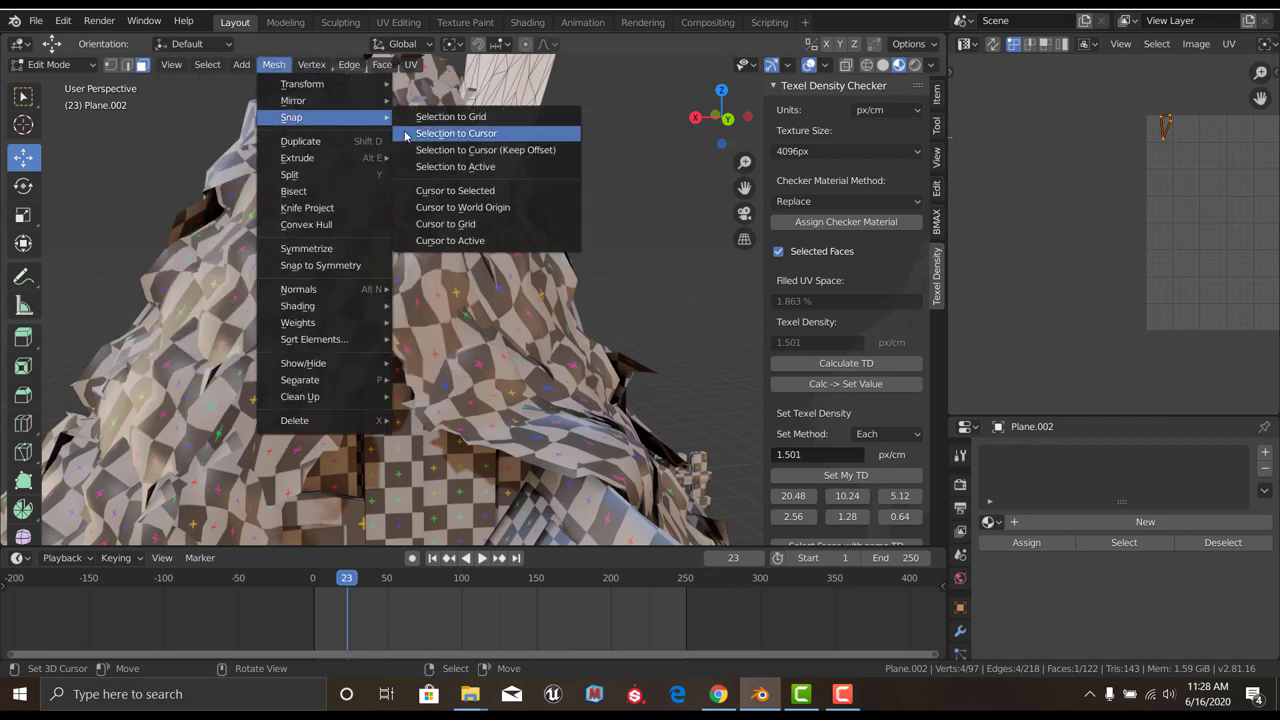
left_click(425, 193)
key("Tab")
left_click(223, 64)
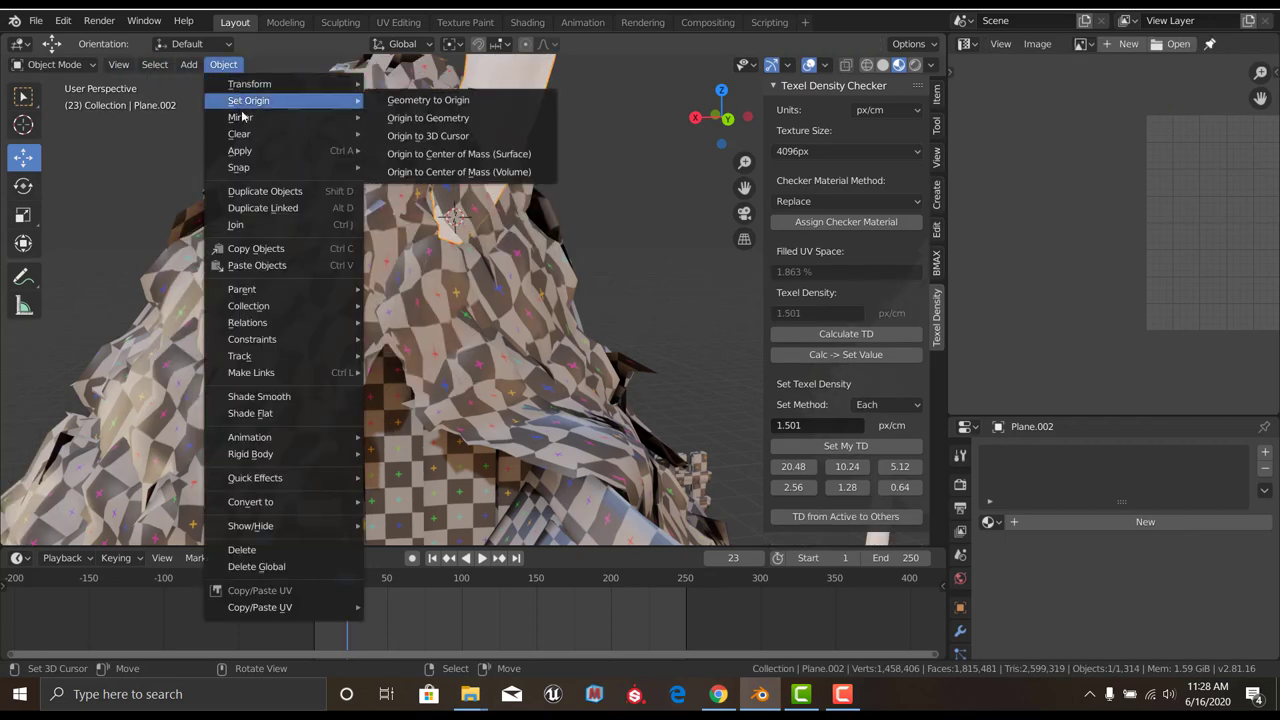
left_click(415, 133)
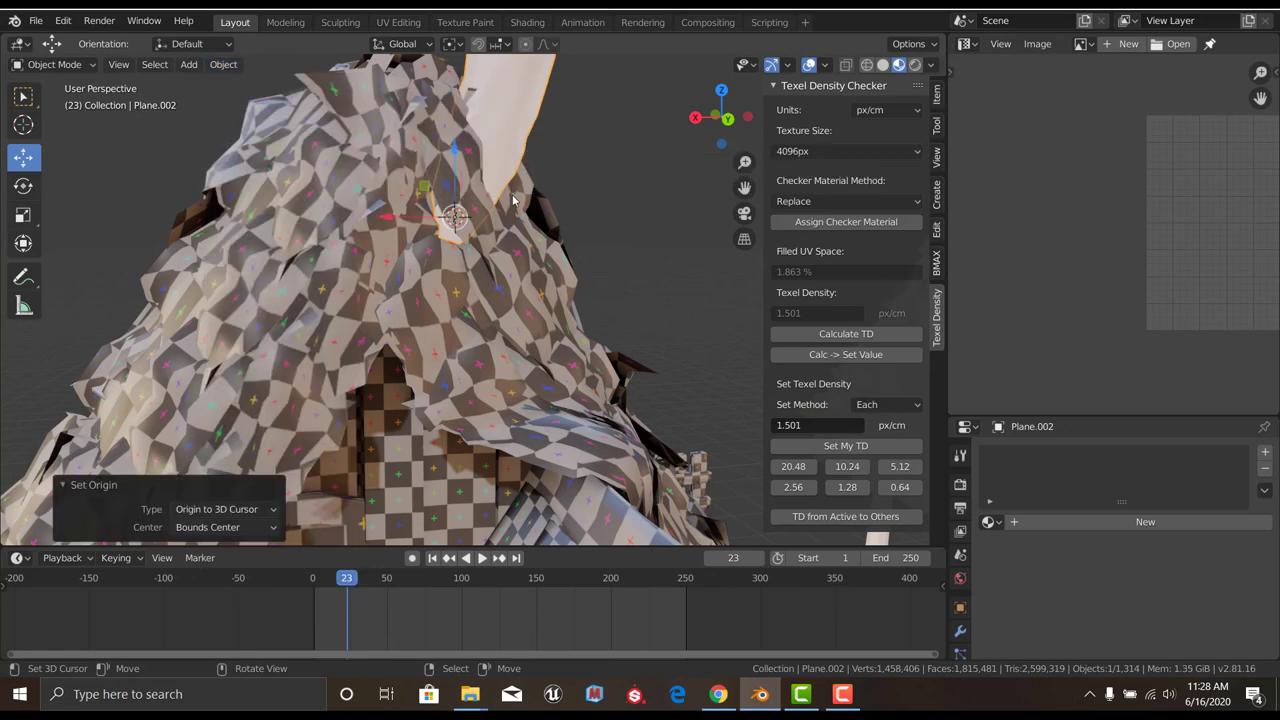
Duplicate the leaf and shift the copy 0.203 m along X
middle_click_drag(415, 133, 532, 315)
key("g")
key("x")
key("Return")
Duplicate the leaf several times, tilting each copy around Y, the third to 22.6°
key("g")
key("z")
key("Return")
key("g")
key("x")
key("Return")
key("r")
key("y")
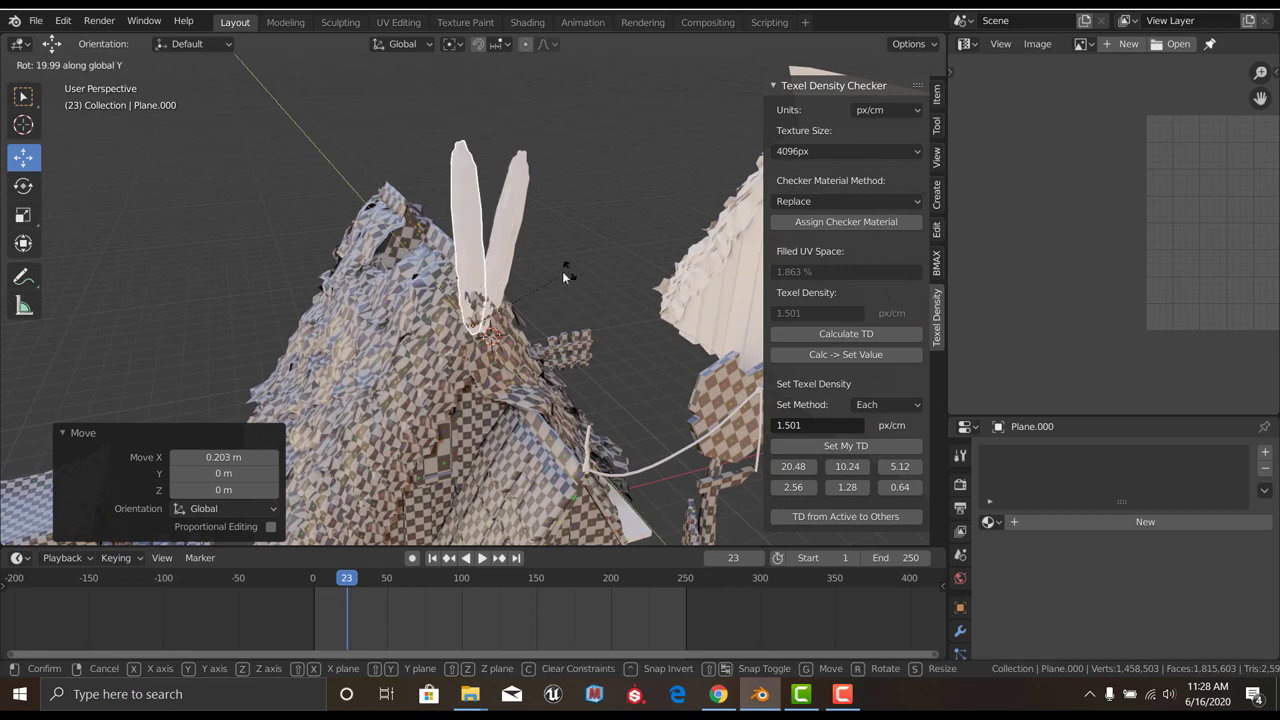
key("Return")
key("shift+d")
key("Escape")
key("r")
key("y")
key("Return")
Add a fourth leaf copy tilted 19.4° around the Y axis
middle_click_drag(573, 319, 573, 297)
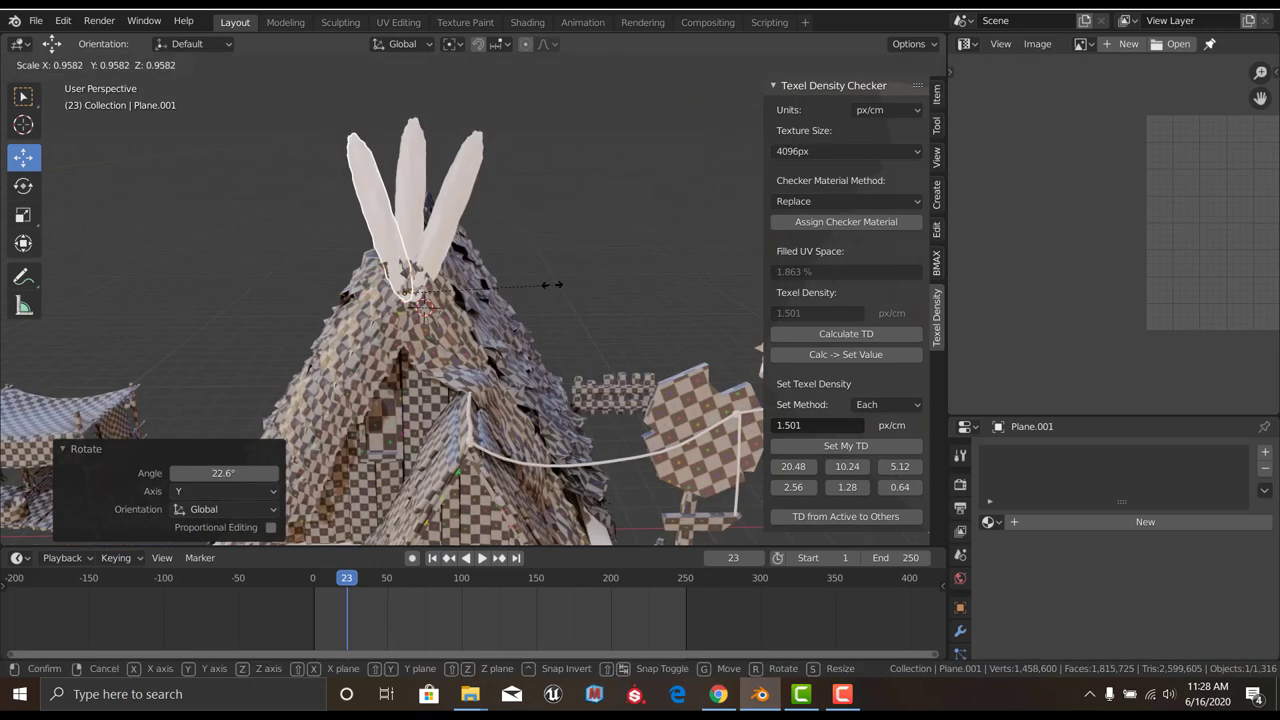
key("shift+d")
key("Escape")
key("r")
key("y")
key("Return")
key("r")
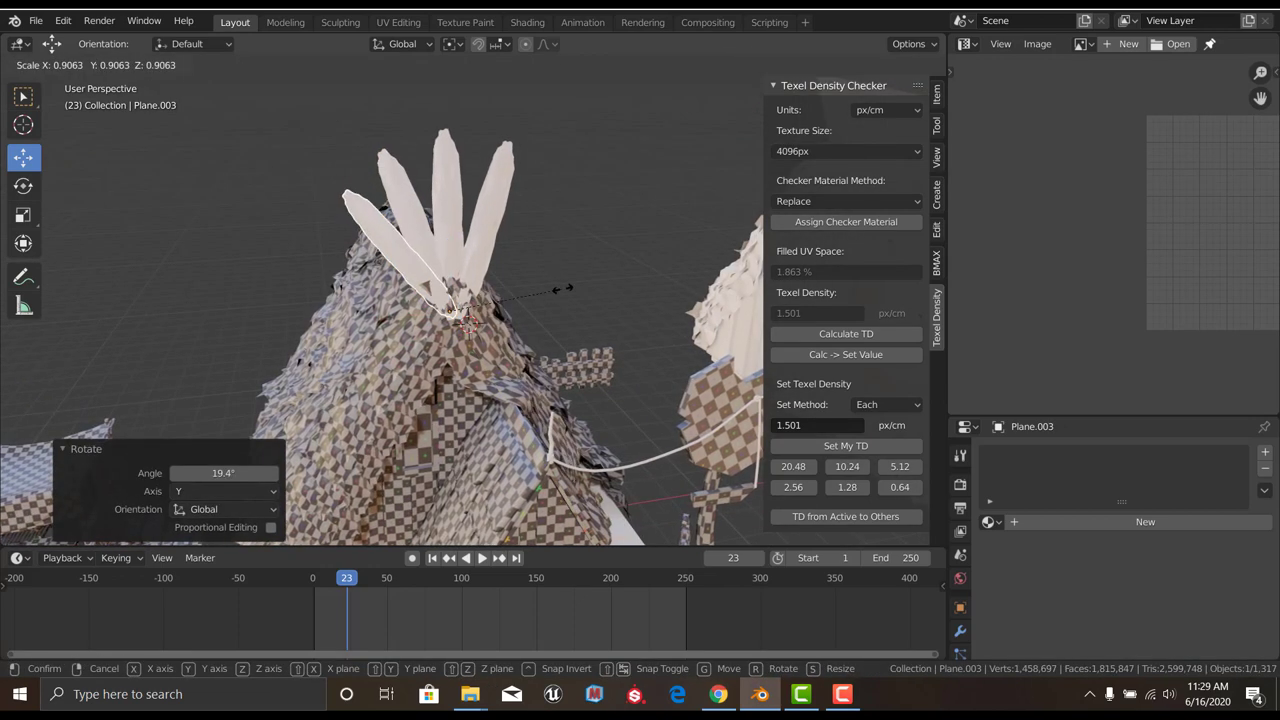
key("Escape")
Add leaf copies tilted to the other side, one slightly enlarged
key("shift+d")
key("Escape")
key("Return")
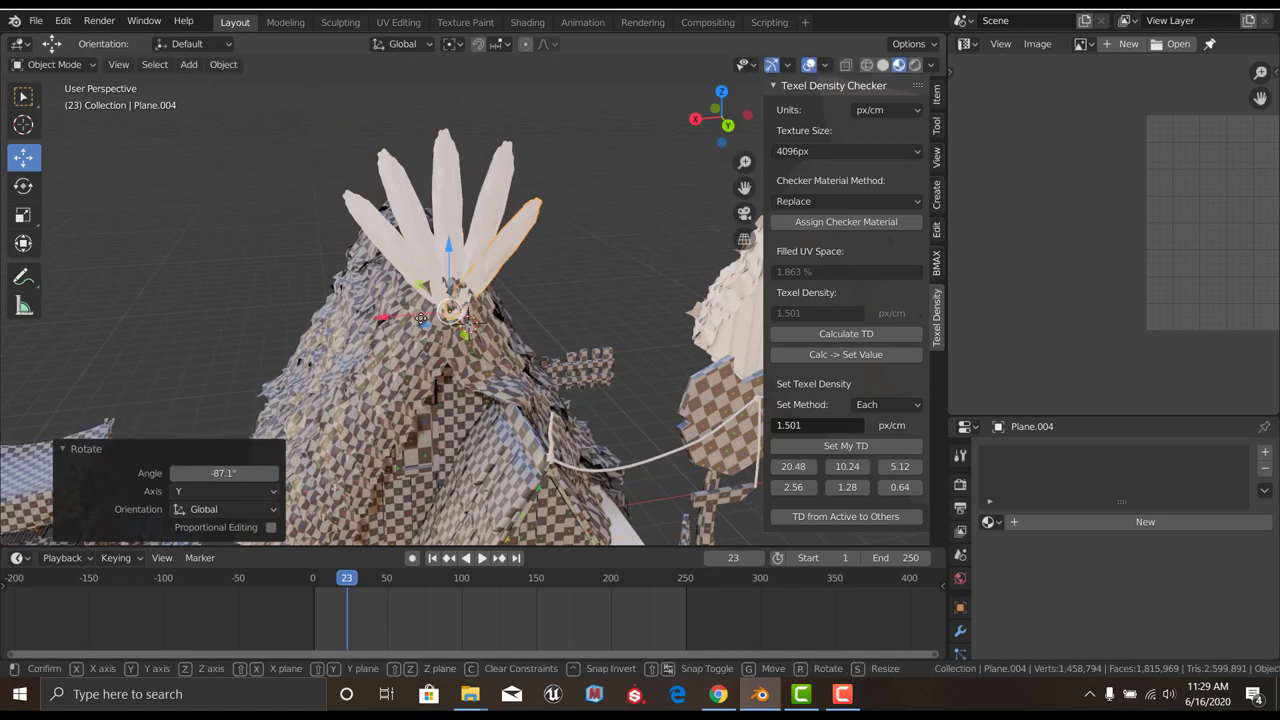
key("g")
key("z")
key("Return")
left_click(573, 296)
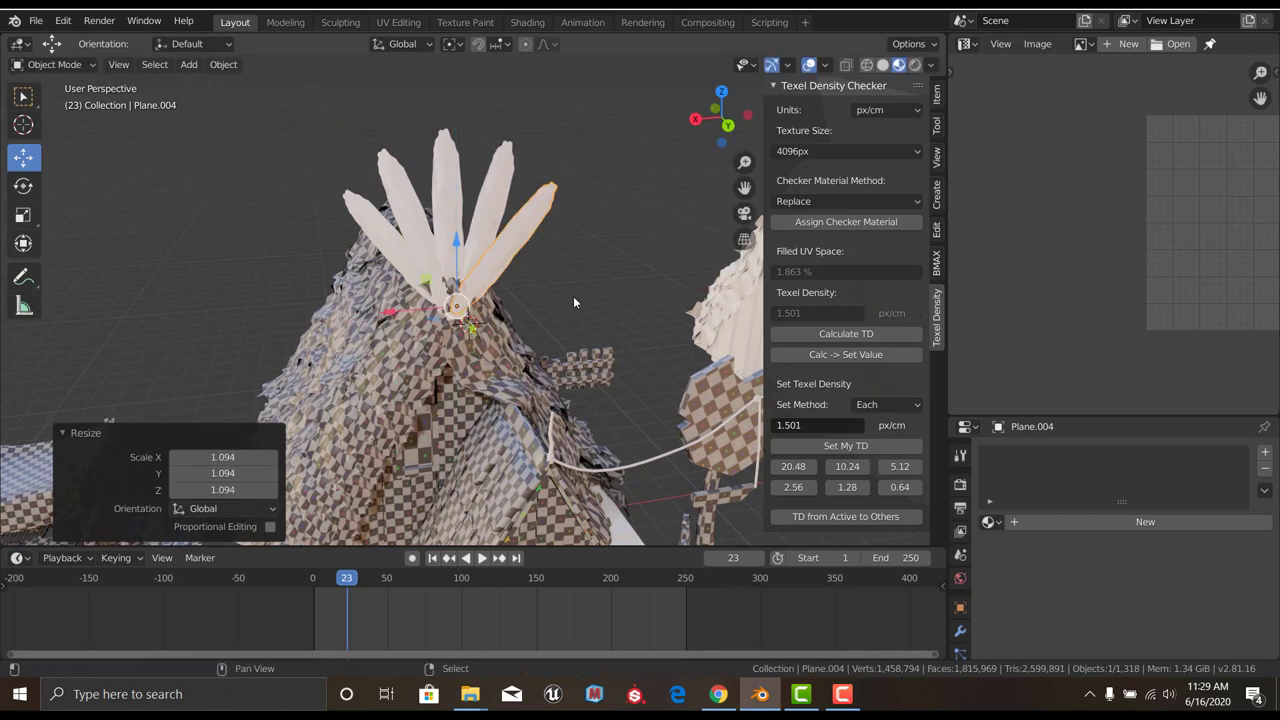
key("shift+d")
right_click(574, 334)
key("r")
key("y")
left_click(574, 334)
Add another leaf copy tilted out to the left around Y
mouse_move(574, 334)
middle_mouse_down()
mouse_move(575, 312)
mouse_move(600, 311)
middle_mouse_up()
key("s")
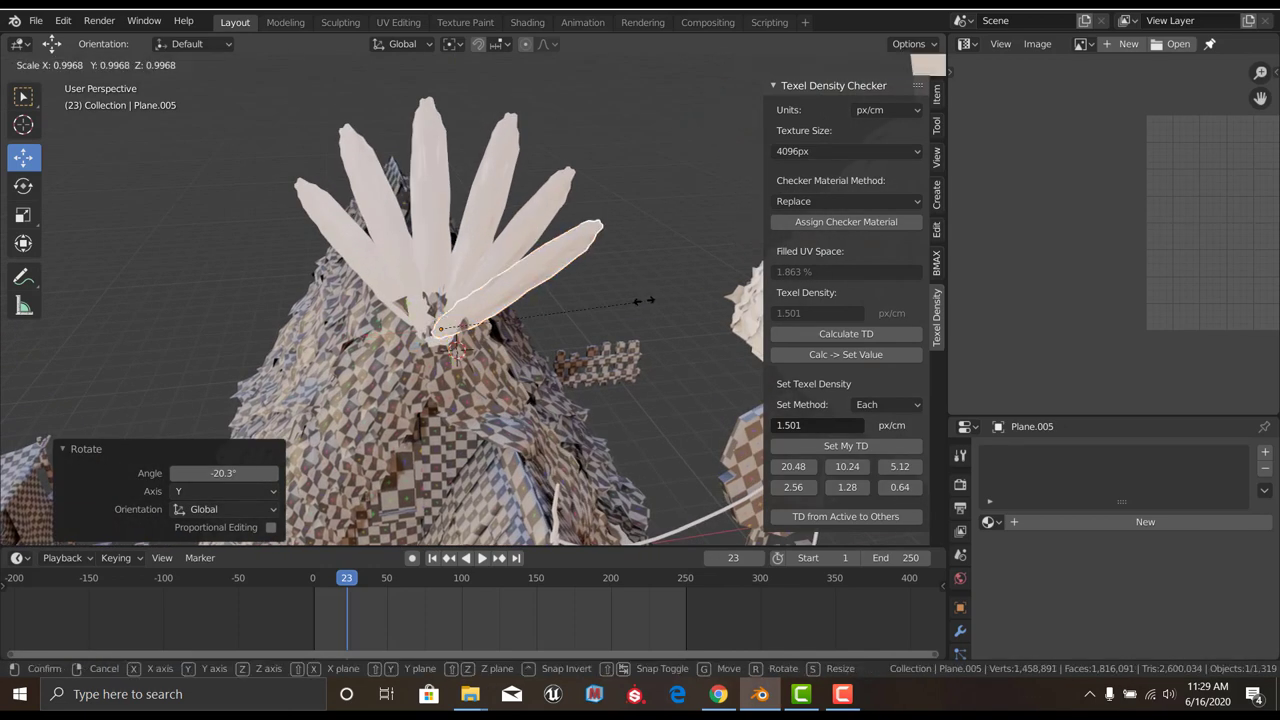
left_click(610, 311)
key("shift+d")
key("r")
key("y")
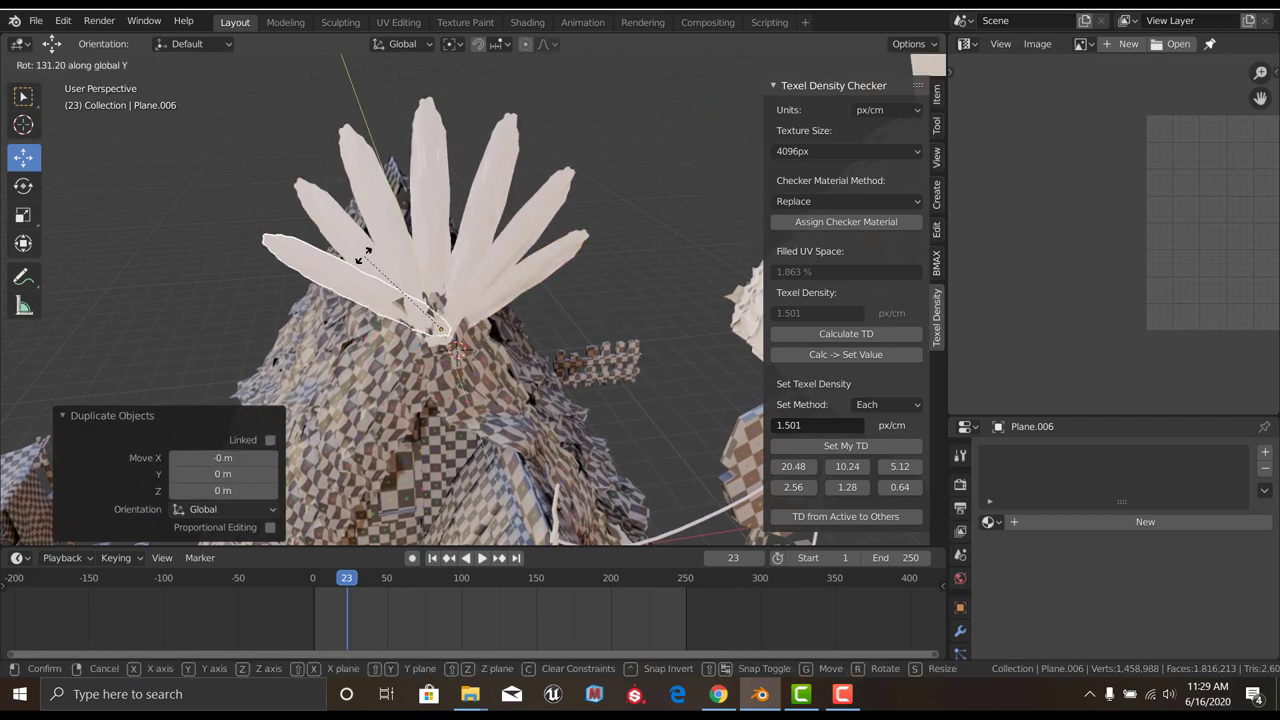
left_click(520, 318)
Select all leaves of the fan and shrink them to 0.871
key("a")
key("ctrl+z")
mouse_move(476, 294)
middle_mouse_down()
mouse_move(617, 308)
mouse_move(544, 160)
middle_mouse_up()
left_click(607, 299)
left_click(544, 160)
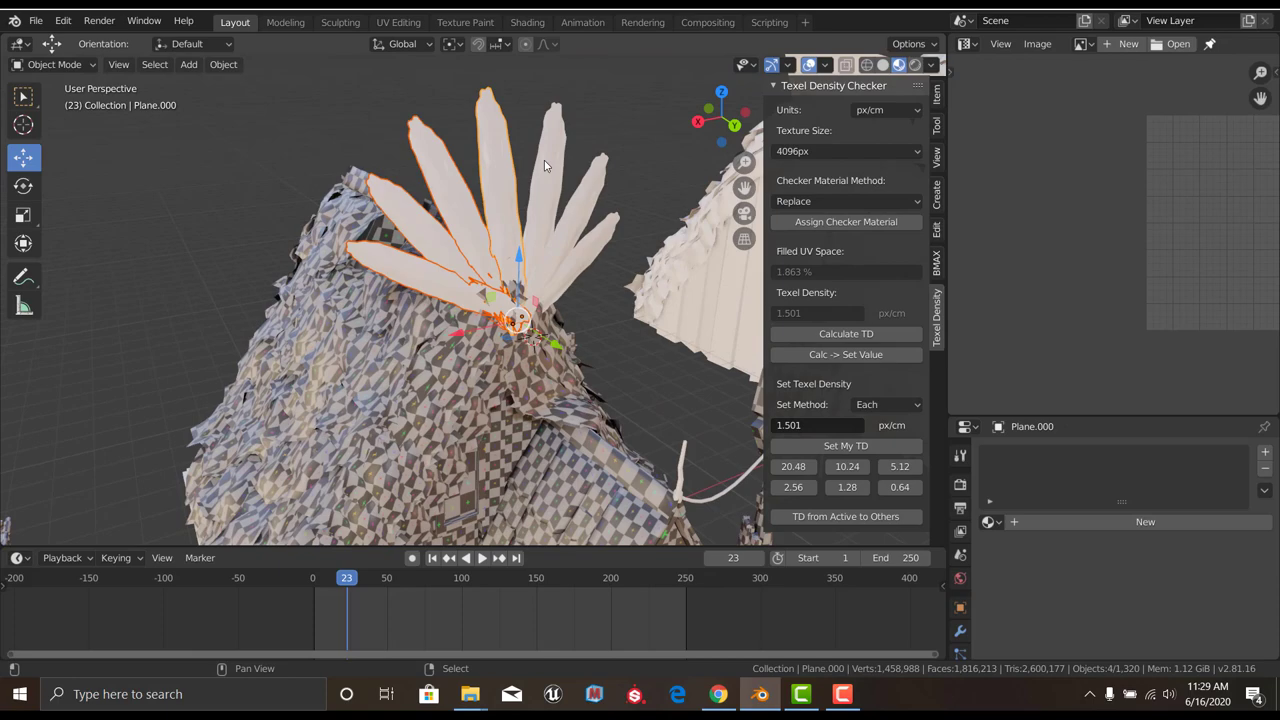
key("shift+d")
left_click(598, 250)
key("s")
left_click(560, 250)
Duplicate the leaf fan, push the copy back along Y and rotate it
mouse_move(560, 250)
middle_mouse_down()
mouse_move(533, 264)
mouse_move(549, 323)
middle_mouse_up()
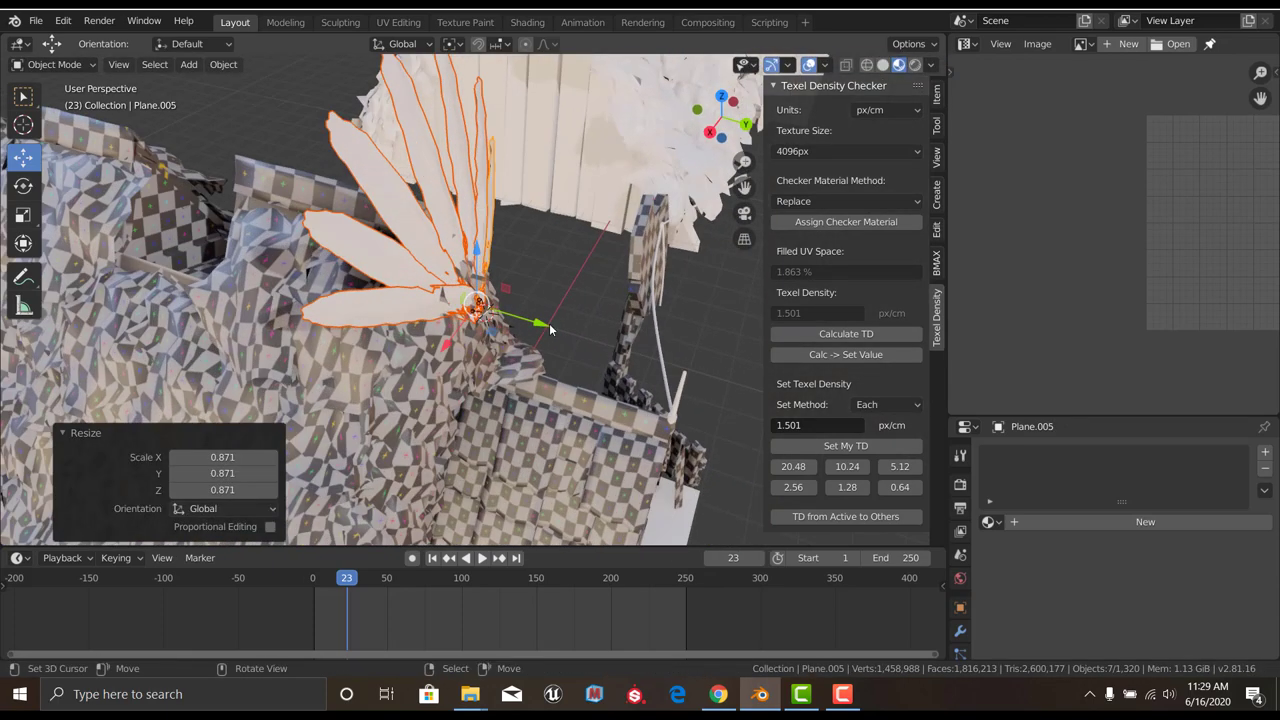
key("shift+d")
left_click(549, 323)
left_click_drag(549, 323, 478, 283)
mouse_move(478, 283)
middle_mouse_down()
mouse_move(542, 281)
mouse_move(520, 280)
middle_mouse_up()
key("r")
left_click(514, 279)
Add another fan copy turned 26.4° around Y, moved 0.123 m along Y, then shifted along X
key("shift+d")
left_click(565, 307)
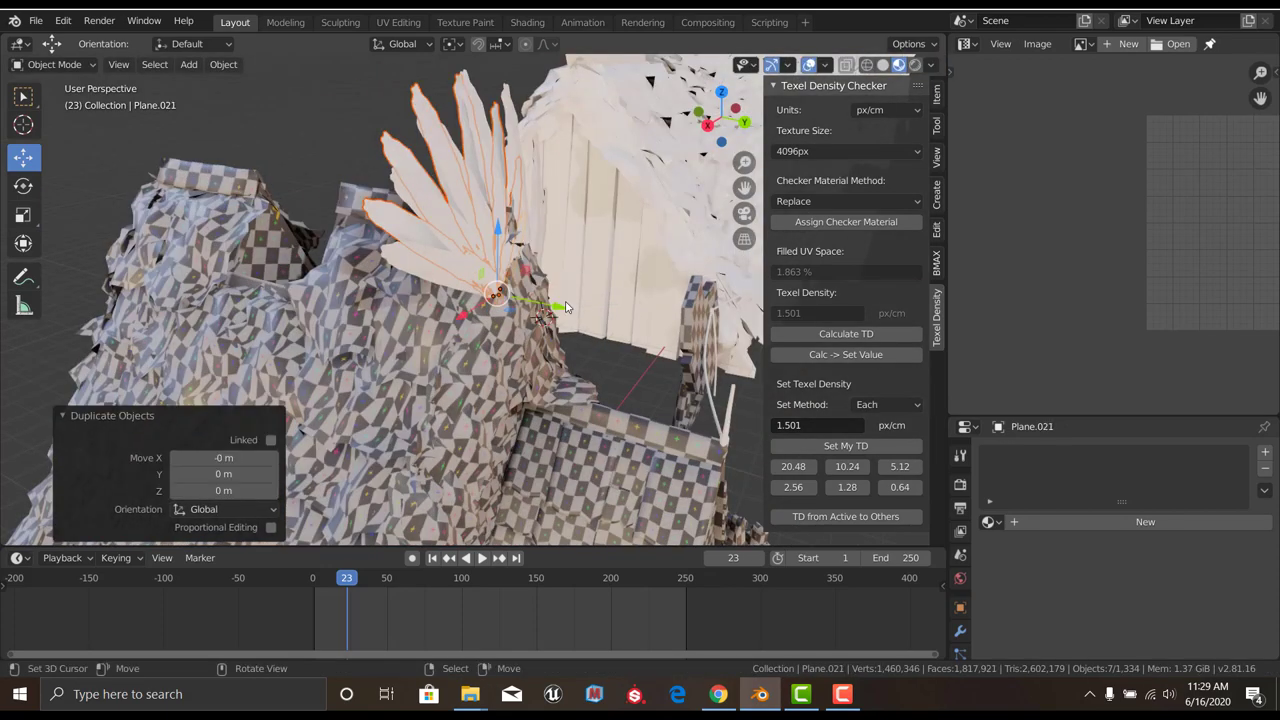
key("r")
key("y")
left_click(555, 330)
mouse_move(555, 330)
middle_mouse_down()
mouse_move(548, 341)
mouse_move(398, 335)
mouse_move(418, 319)
middle_mouse_up()
key("g")
key("y")
left_click(548, 341)
key("g")
key("x")
left_click(398, 335)
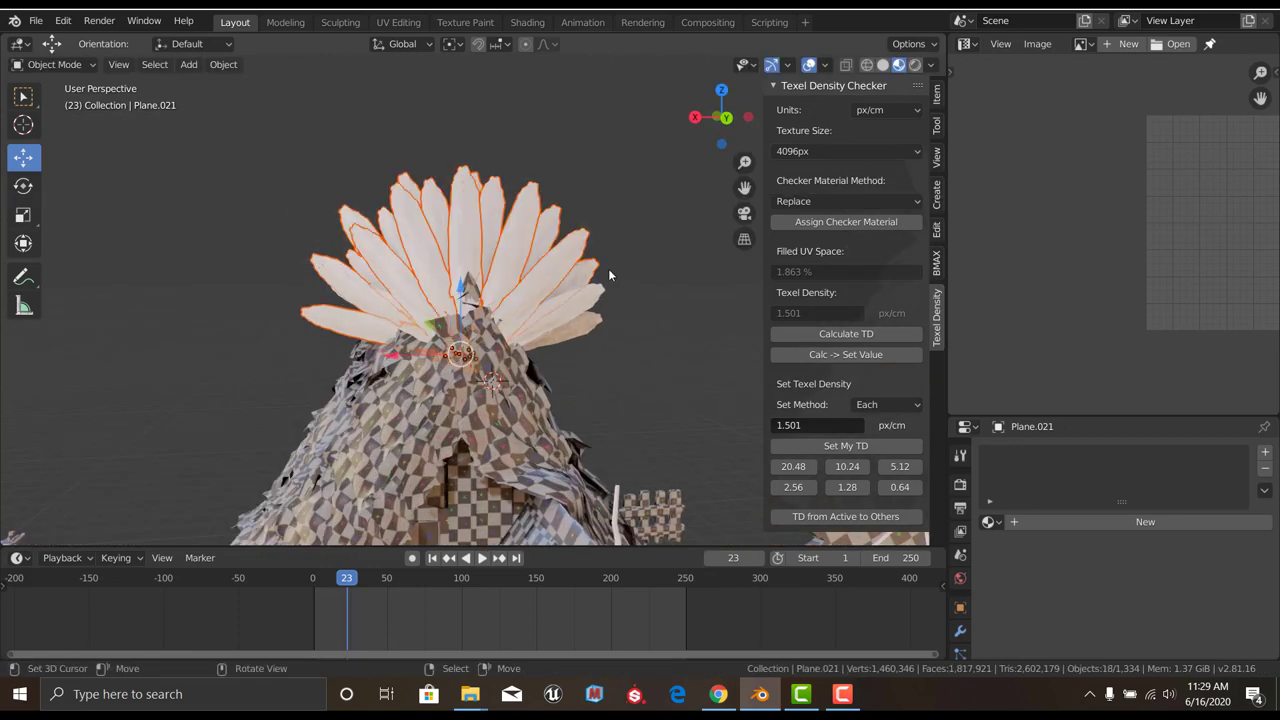
Box-select the leaf copies, join them with Ctrl+J, then join them into roof Plane.247
left_click_drag(573, 260, 622, 338)
key("z")
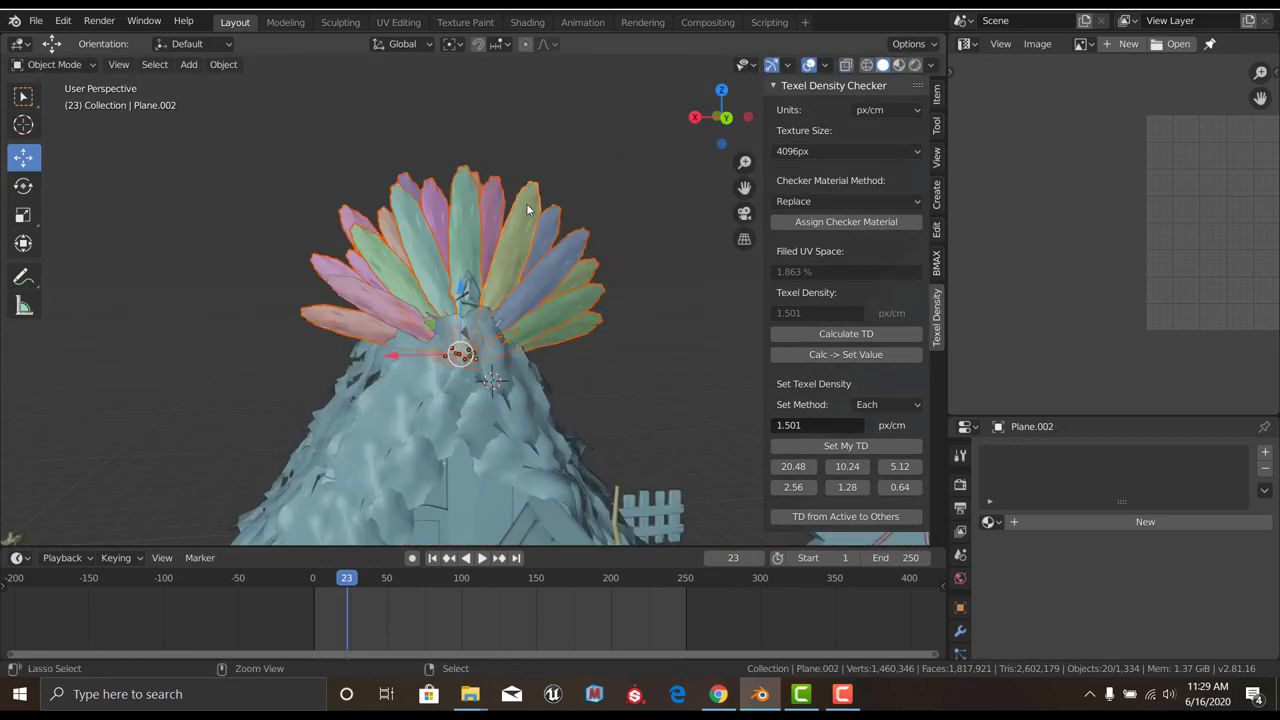
key("ctrl+j")
scroll(527, 208, "up", 3)
key("Tab")
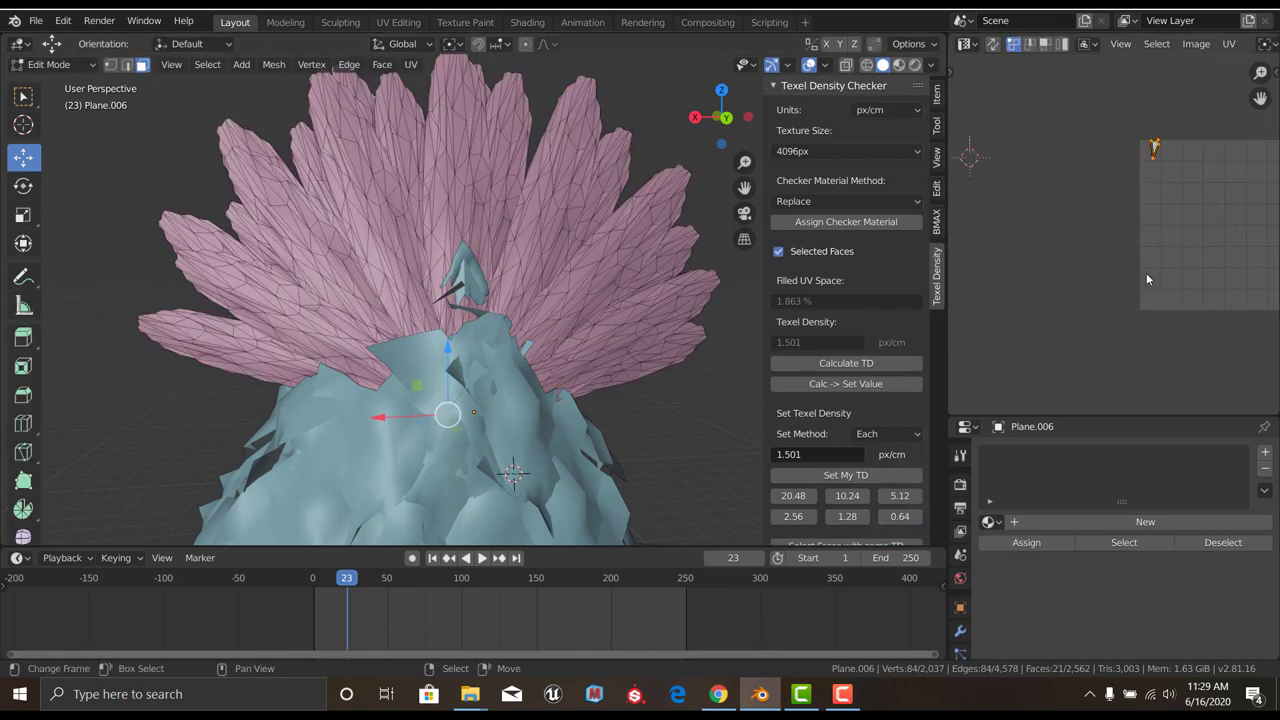
key("a")
key("g")
left_click(1094, 288)
key("Tab")
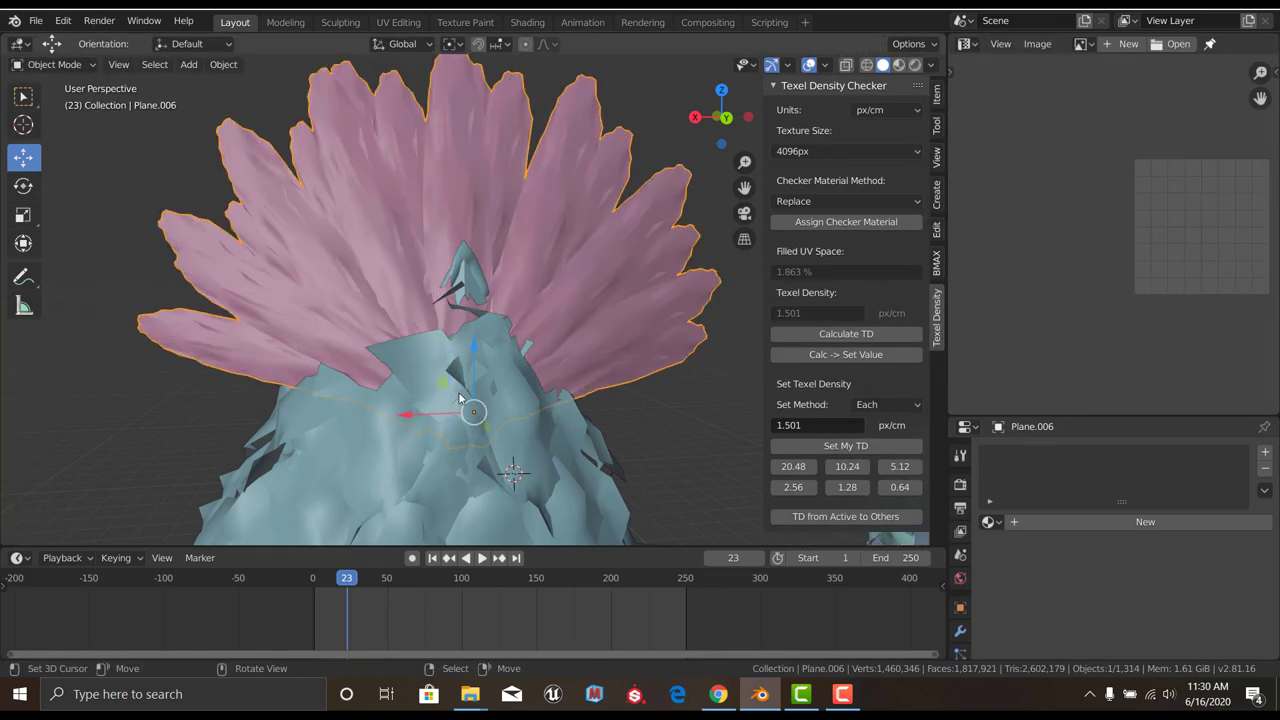
left_click(498, 385, "shift")
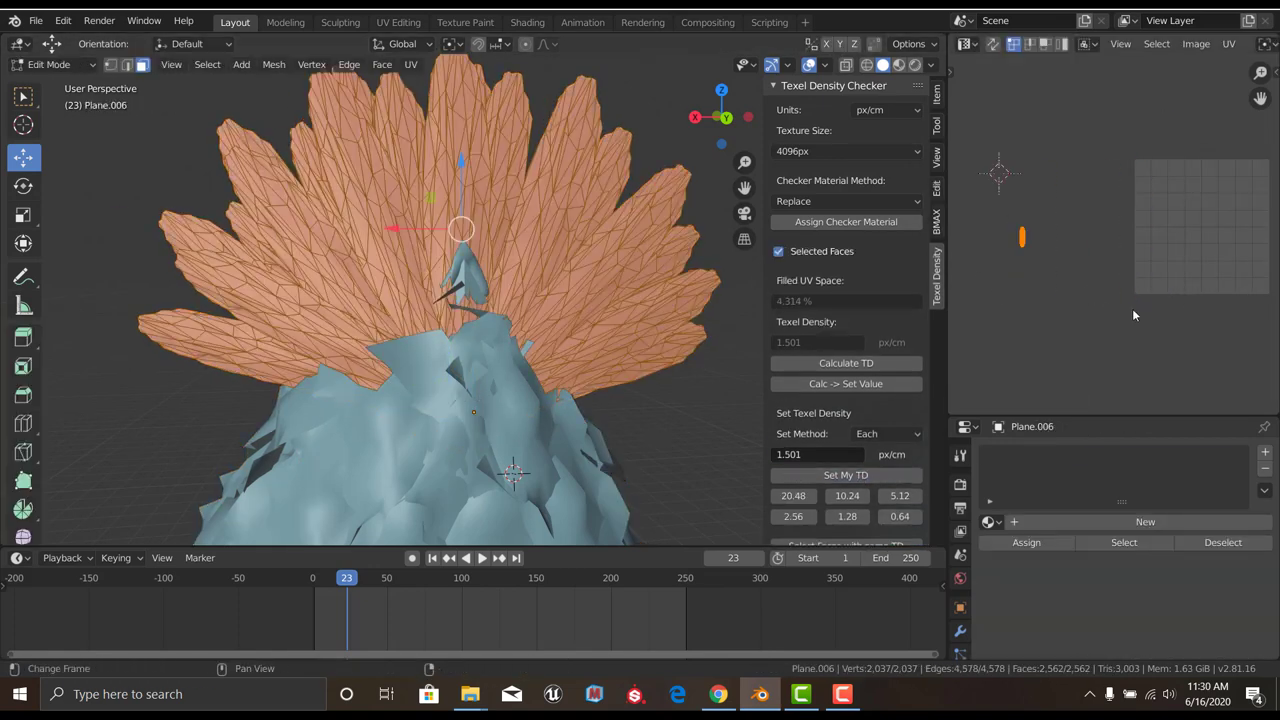
key("ctrl+j")
Show the checker material, move the selected UV island into the atlas, and save
left_click(898, 64)
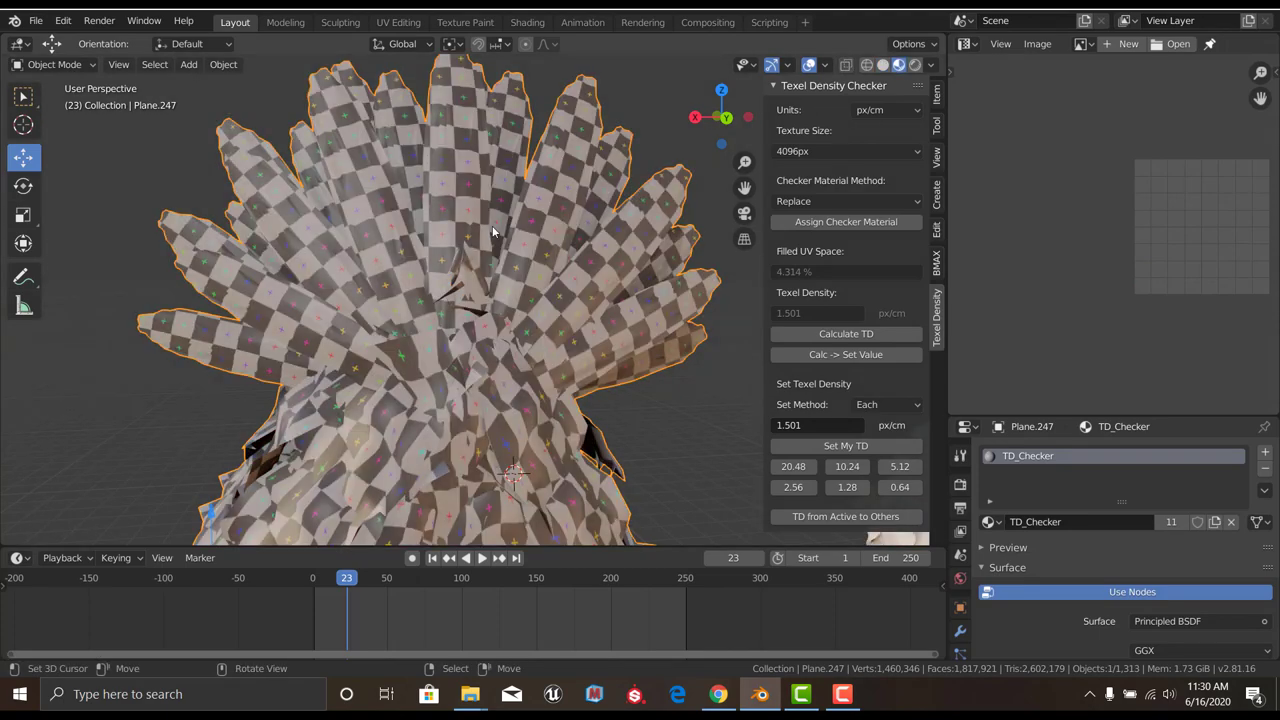
key("Tab")
key("g")
left_click(1078, 304)
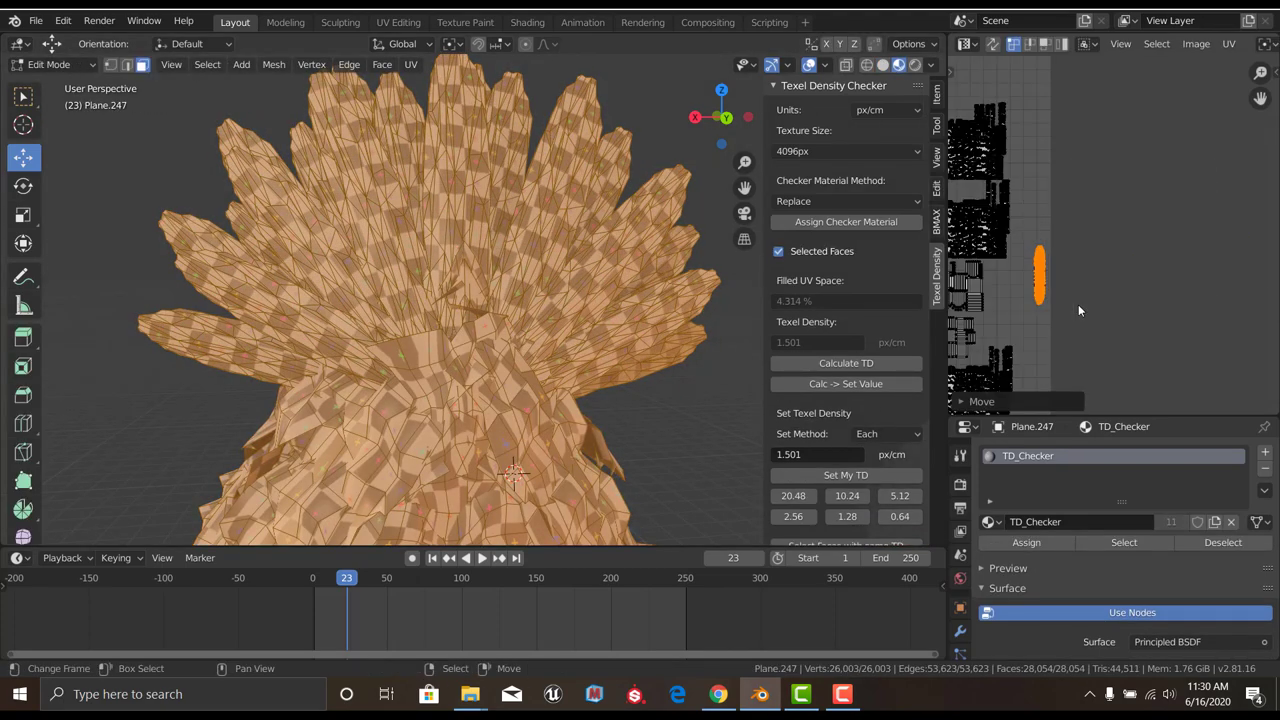
key("Tab")
scroll(469, 290, "down", 5)
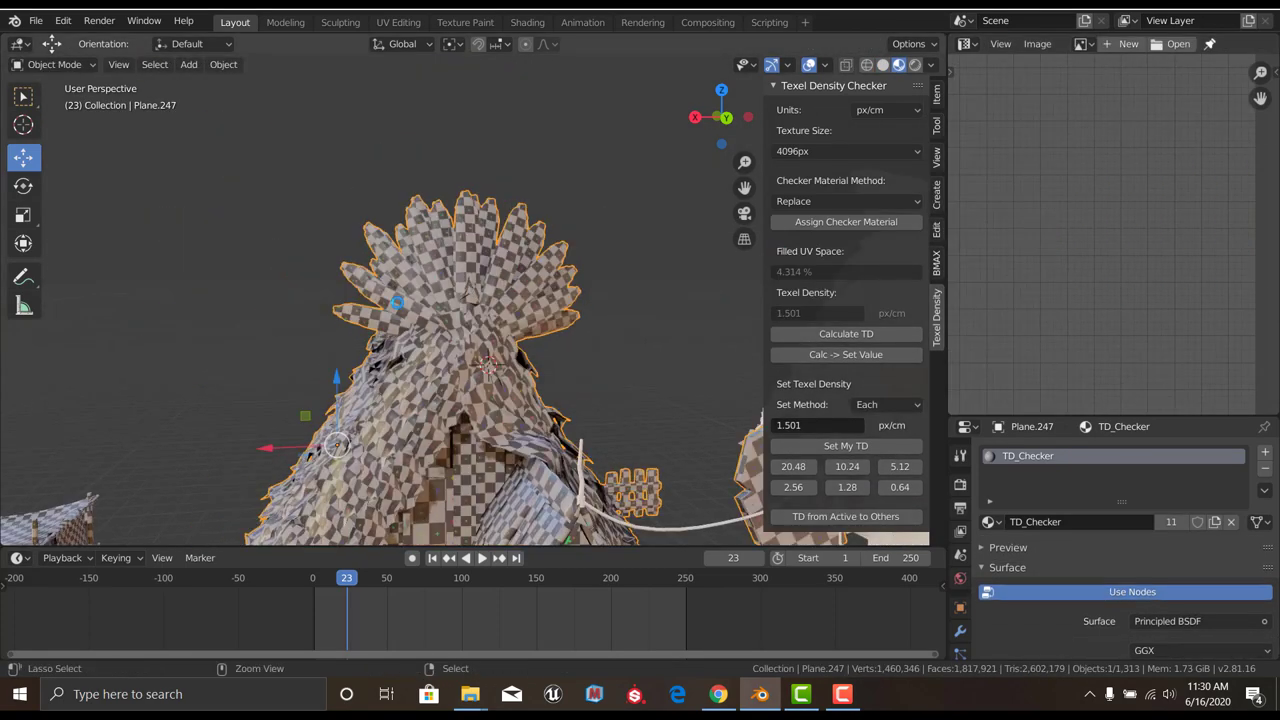
scroll(363, 281, "down", 3)
key("ctrl+s")
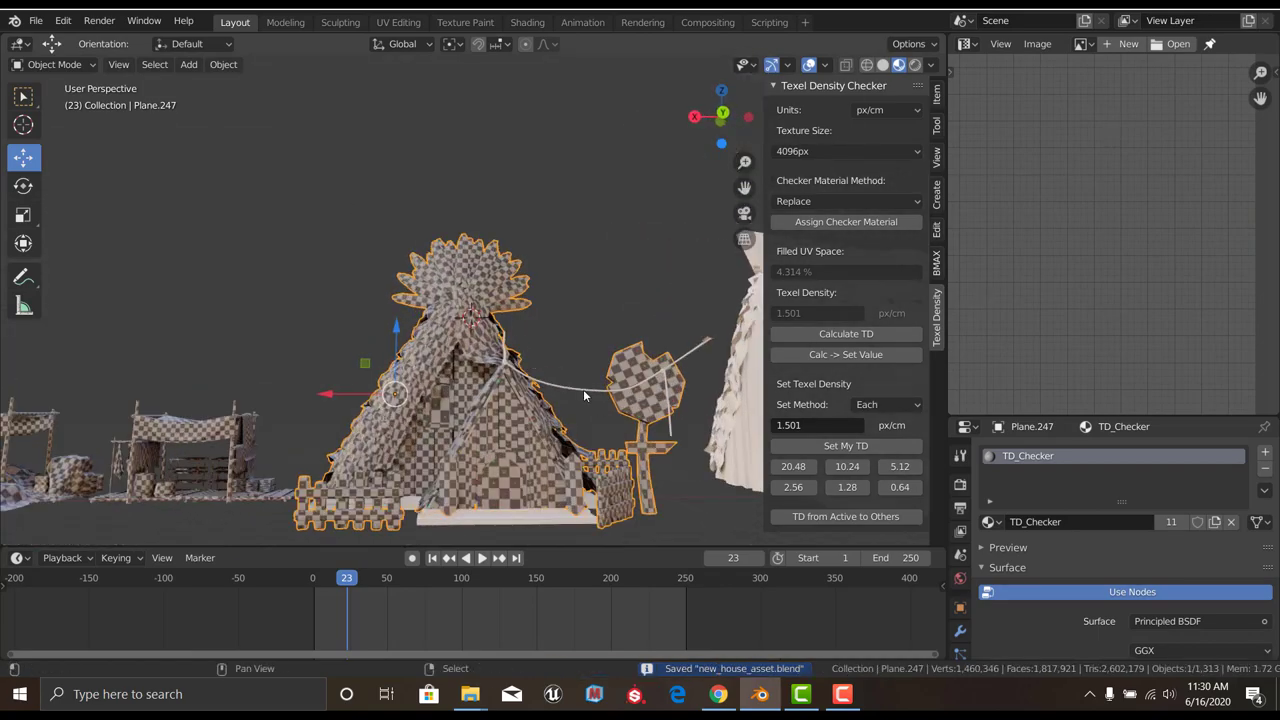
Smart-unwrap the vertical pole's faces
scroll(488, 318, "up", 3)
left_click(482, 314)
mouse_move(482, 314)
middle_mouse_down()
mouse_move(504, 341)
mouse_move(565, 325)
middle_mouse_up()
scroll(522, 335, "up", 4)
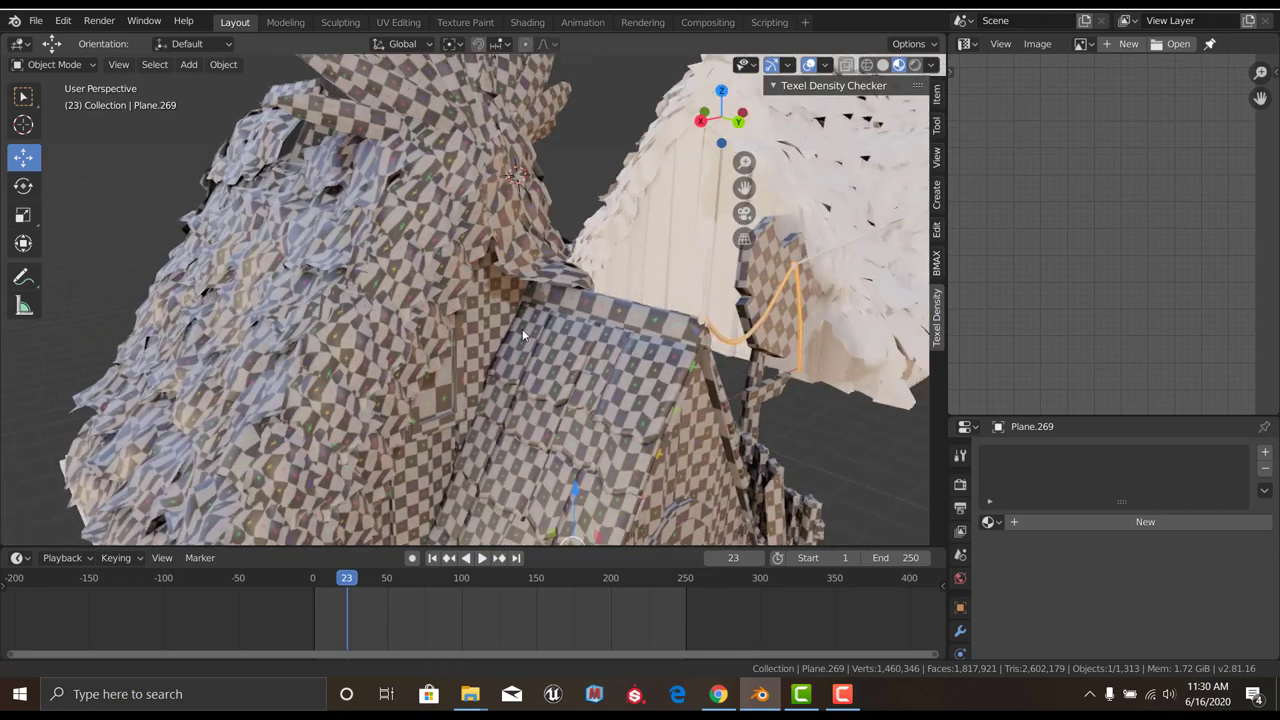
scroll(522, 335, "down", 3)
left_click(528, 286)
key("Tab")
key("u")
left_click(471, 171)
left_click(541, 287)
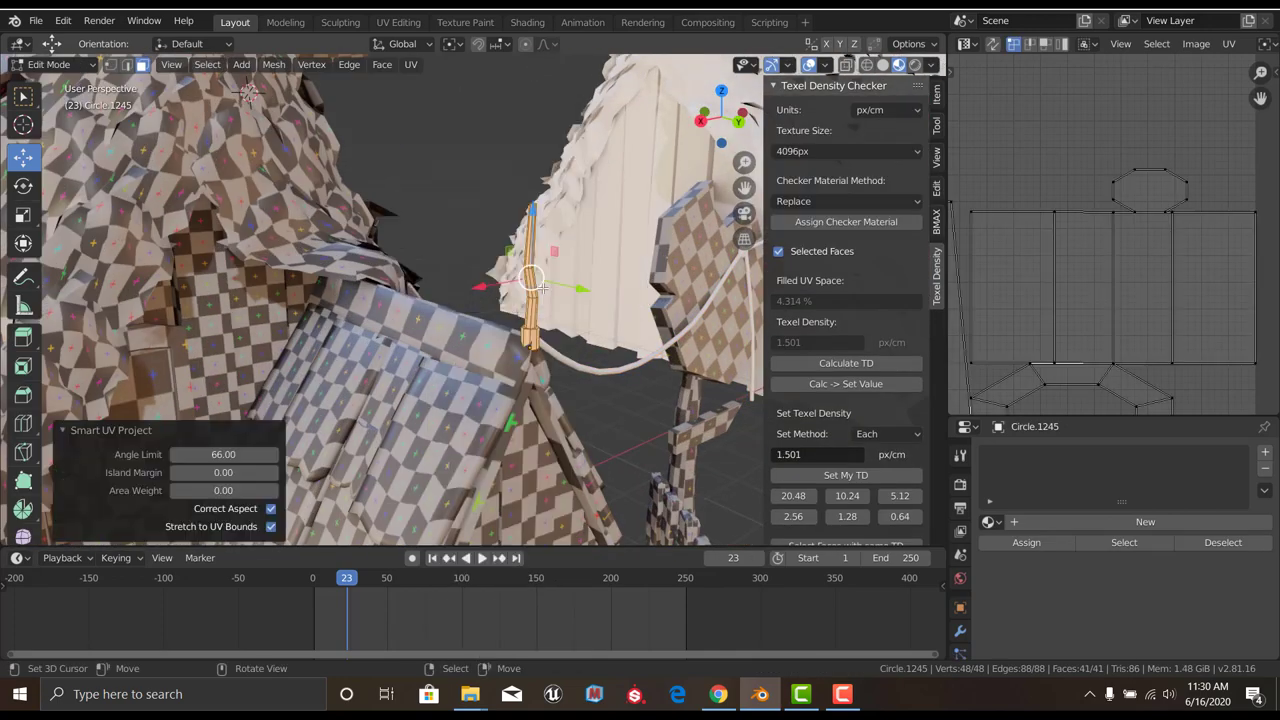
mouse_move(700, 290)
middle_mouse_down()
mouse_move(420, 257)
mouse_move(855, 487)
middle_mouse_up()
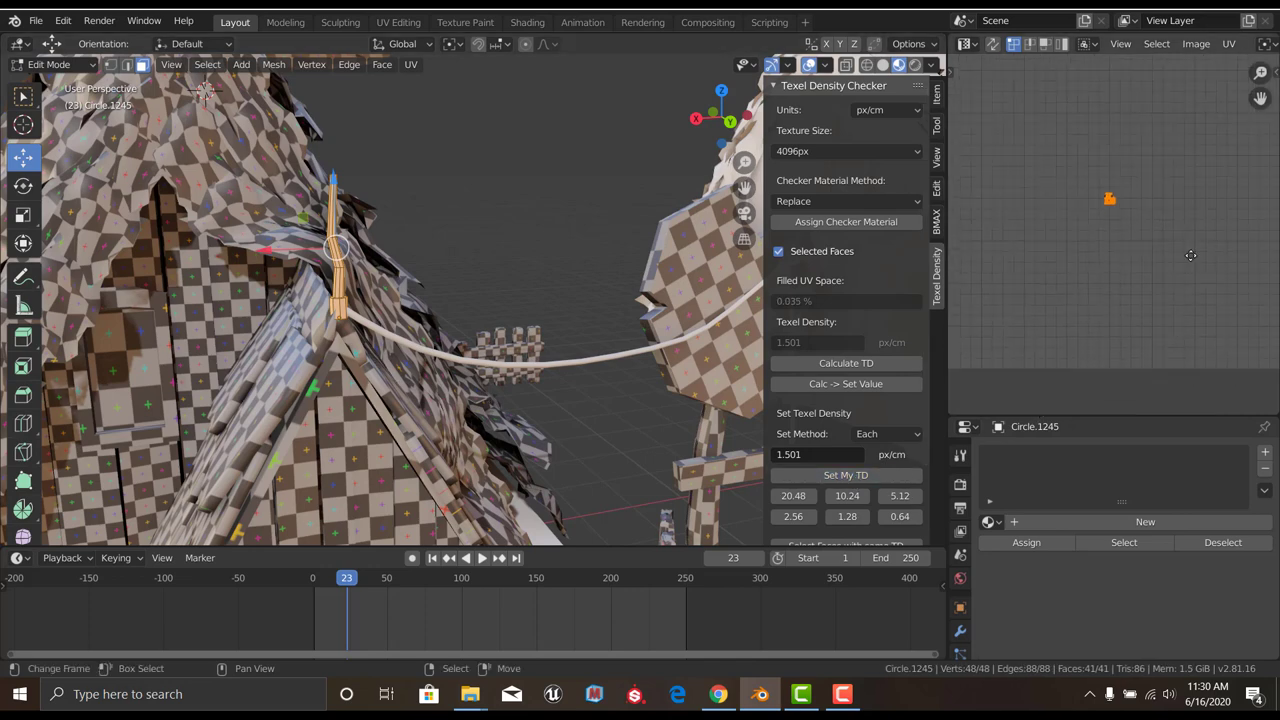
With the tent also selected, move the pole's small UV island into the atlas layout
key("Tab")
left_click(390, 422)
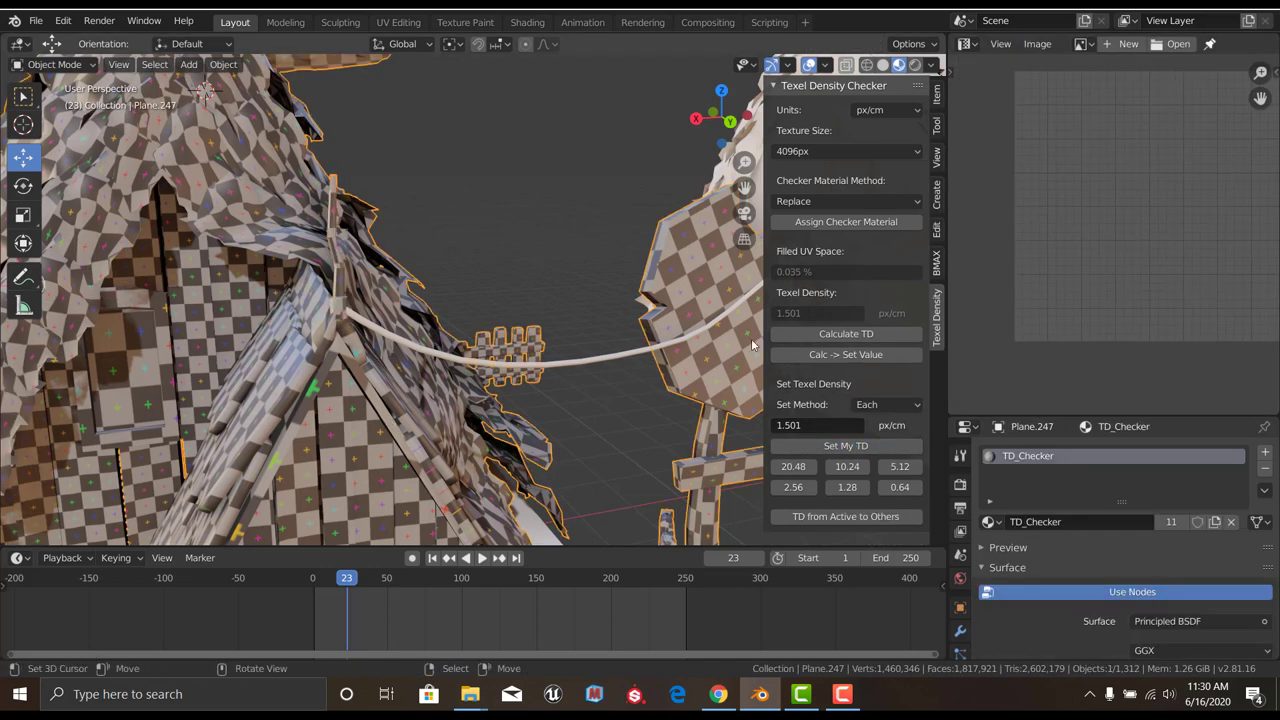
key("Tab")
scroll(1014, 236, "up", 3)
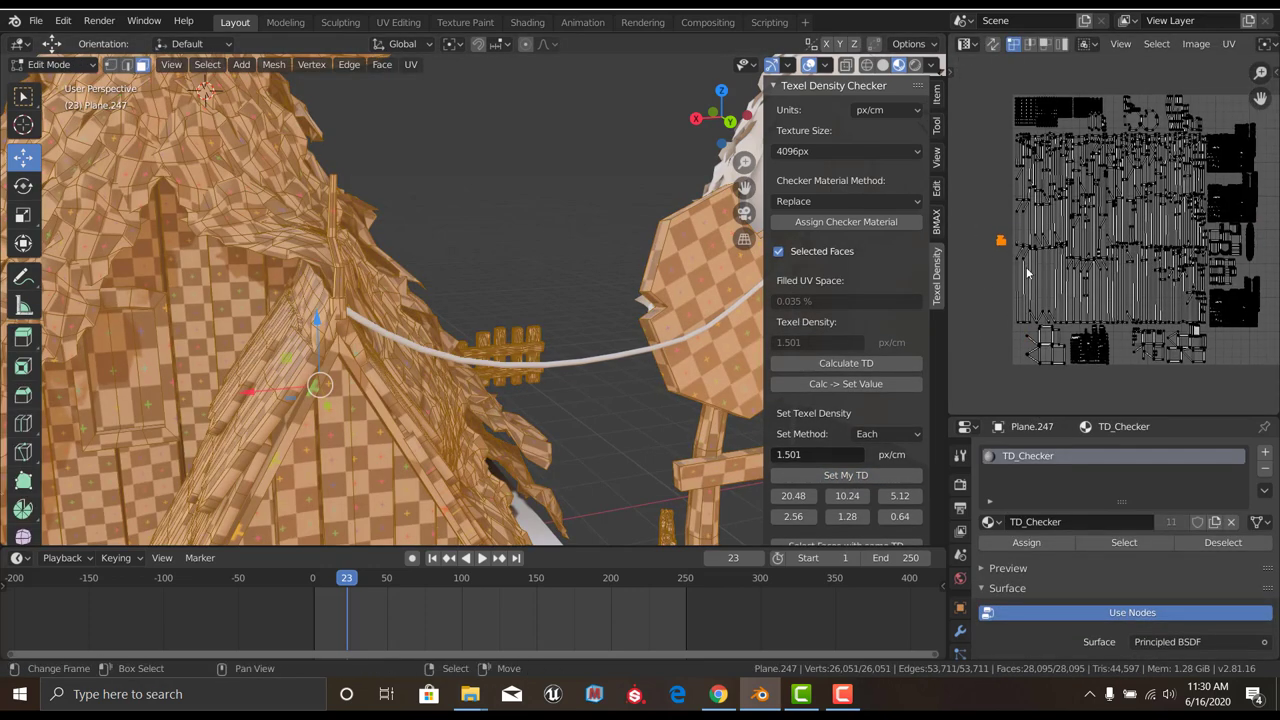
key("g")
left_click(1139, 328)
scroll(1132, 320, "up", 2)
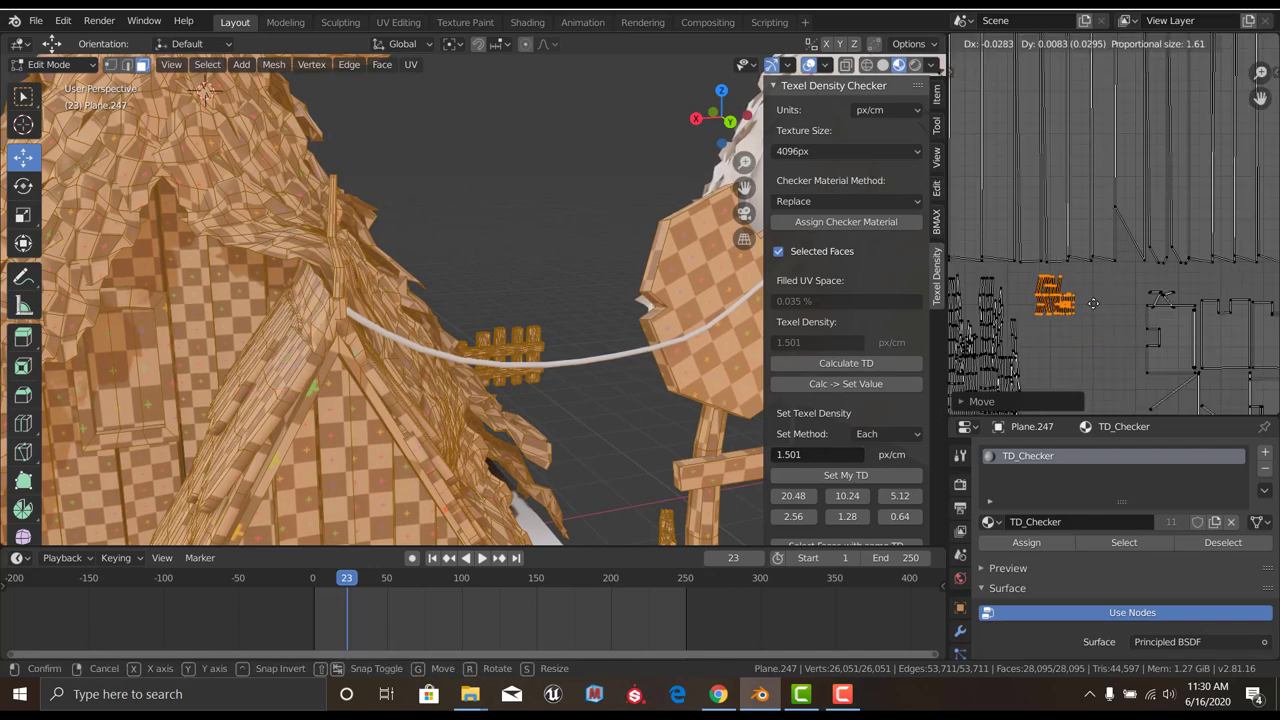
Select the rope curve and save new_house_asset.blend
key("Tab")
left_click(638, 304)
key("Tab")
key("ctrl+s")
Convert the rope curve into a mesh via Object > Convert to > Mesh
key("Tab")
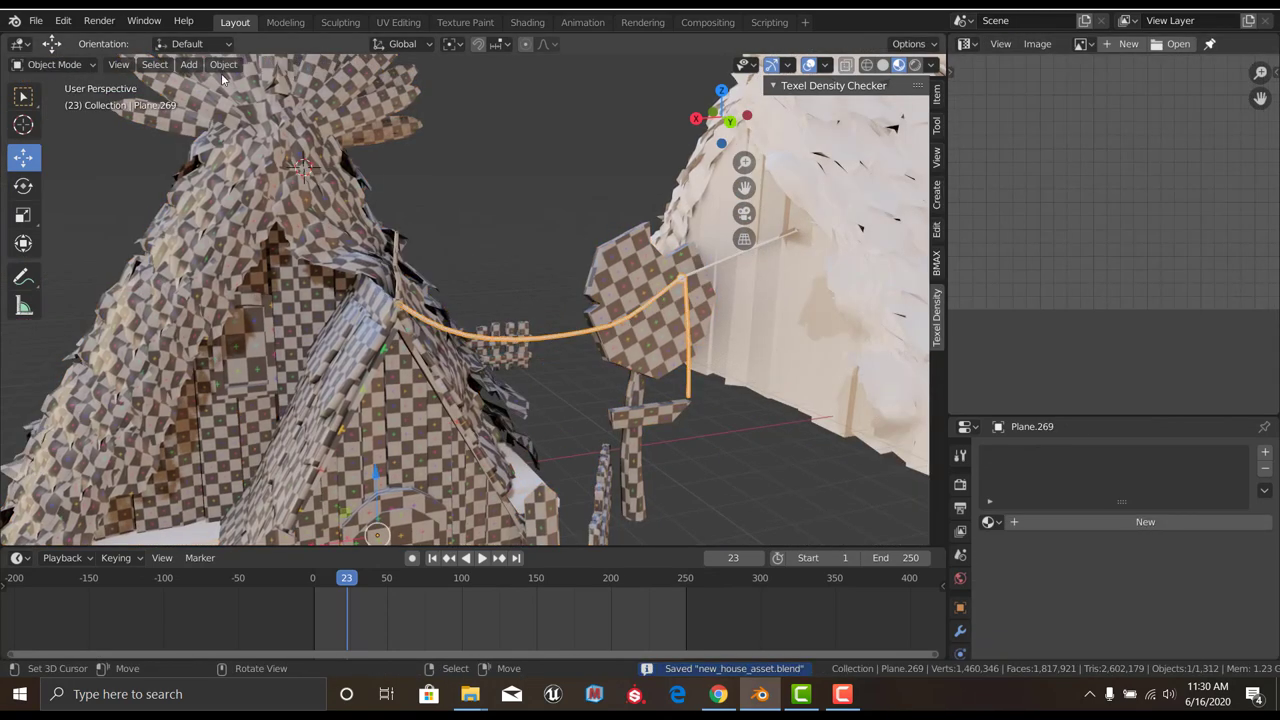
left_click(223, 64)
left_click(440, 517)
left_click(960, 640)
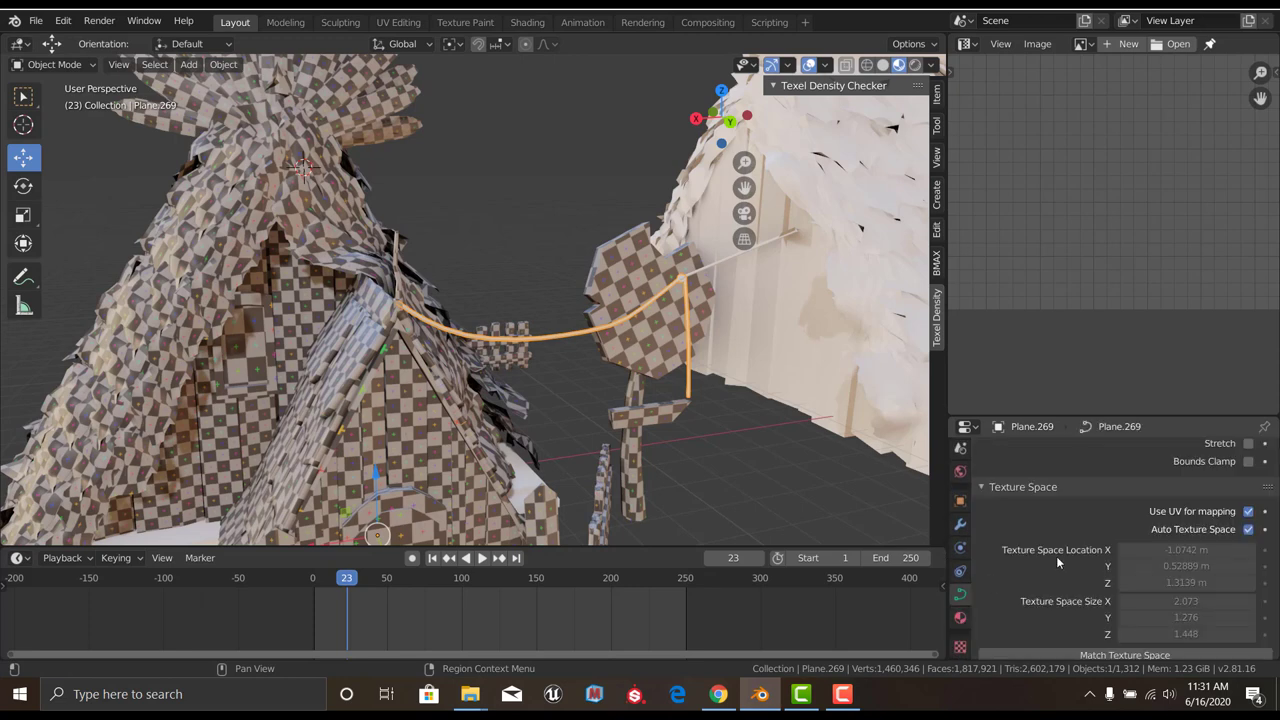
left_click(223, 64)
left_click(450, 519)
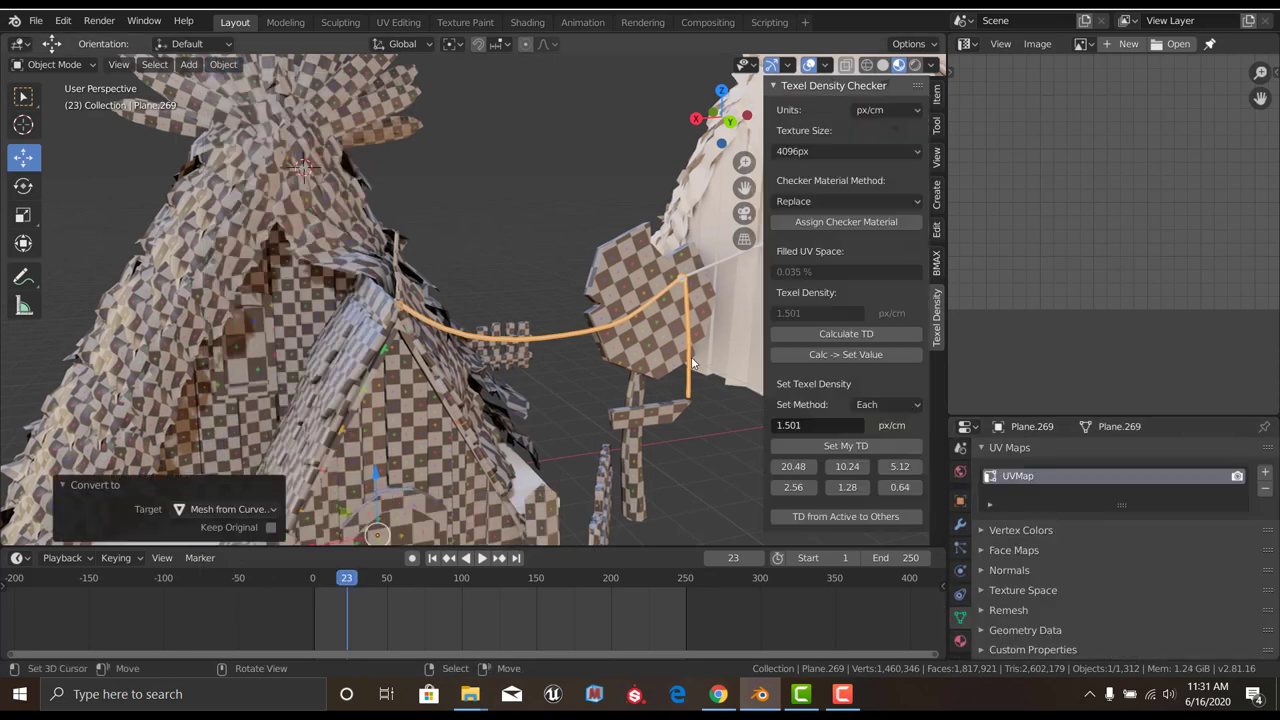
scroll(691, 356, "up", 3)
Stretch the rope's UV strip horizontally and drop it below the house's UV islands
key("Tab")
key("a")
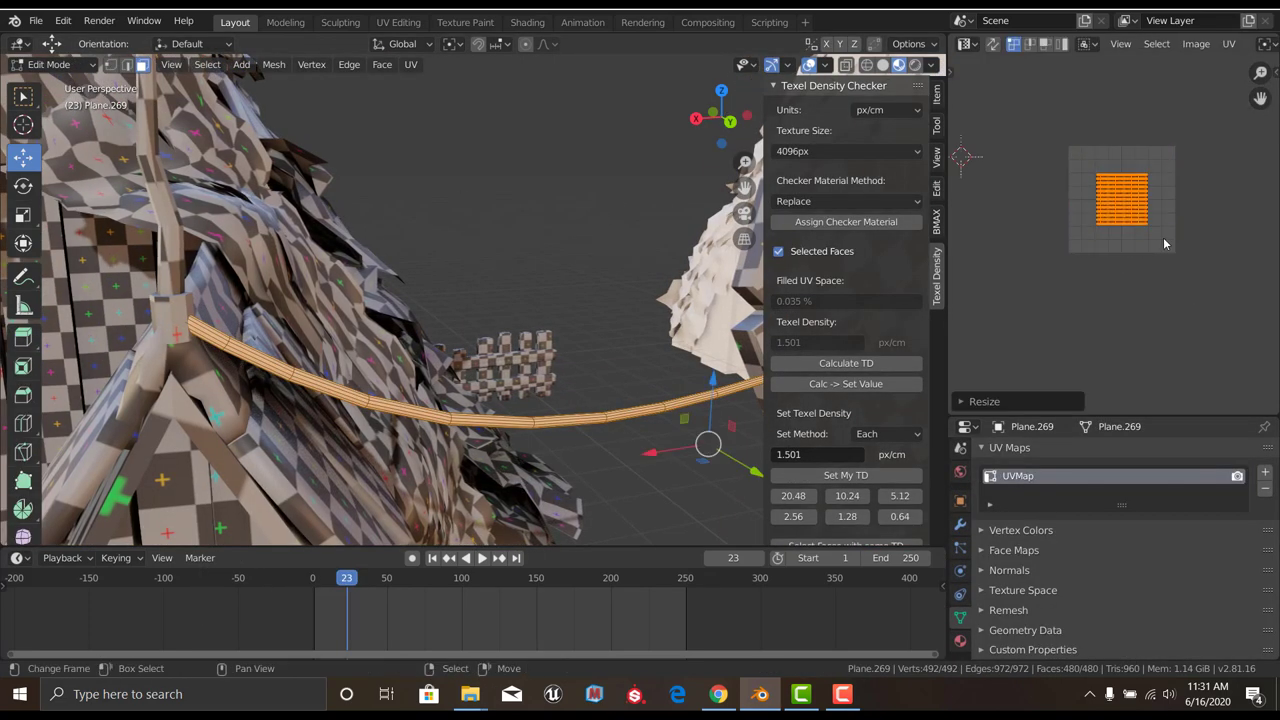
key("Tab")
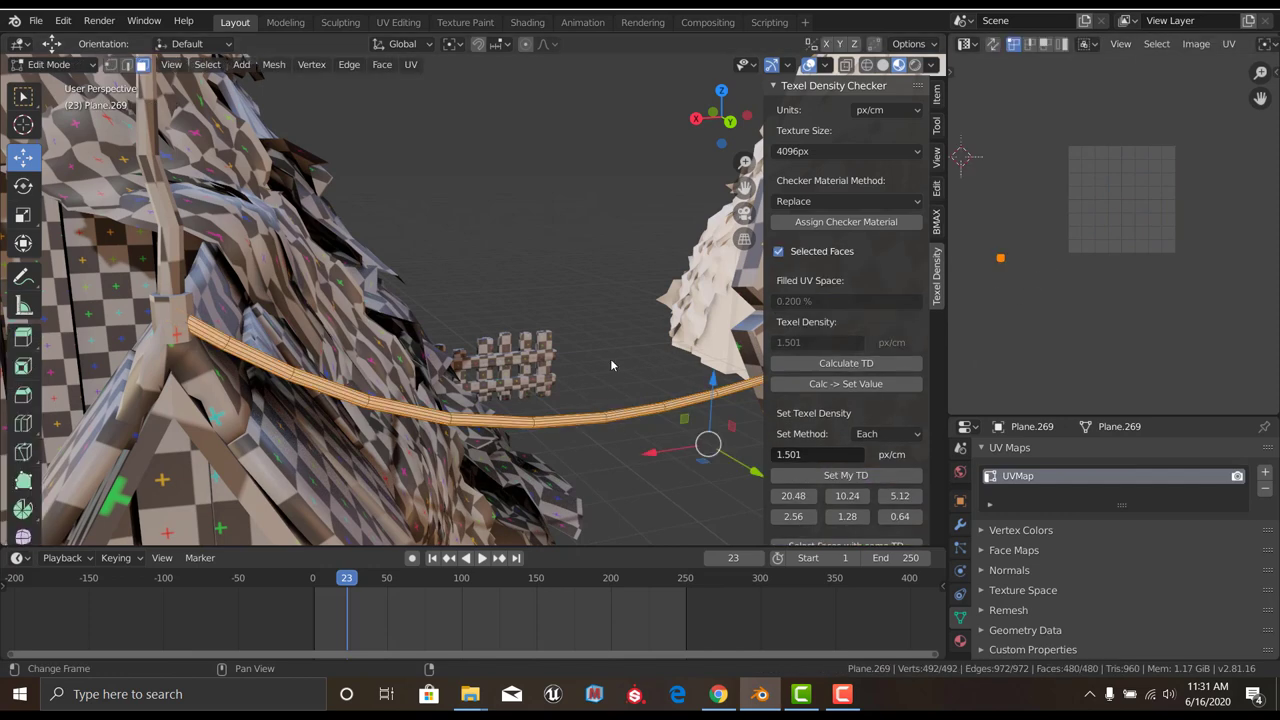
left_click(424, 370)
key("Tab")
key("s")
key("x")
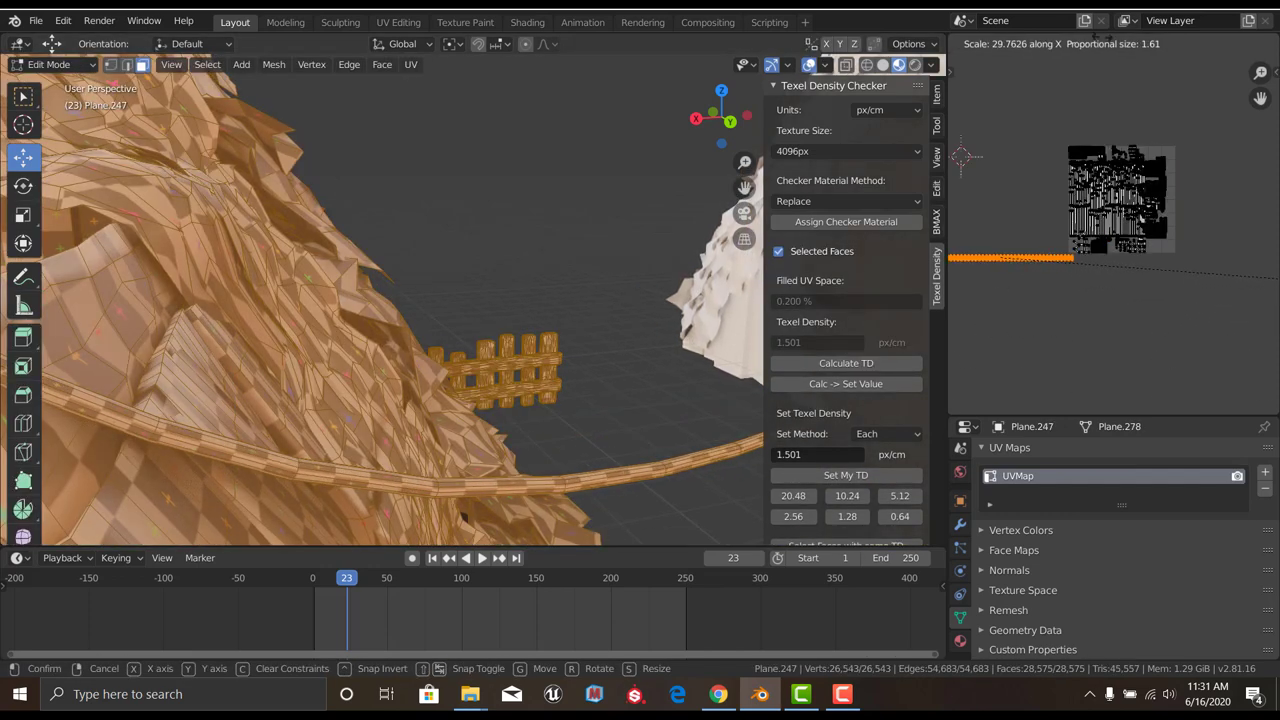
key("s")
key("x")
left_click(1020, 232)
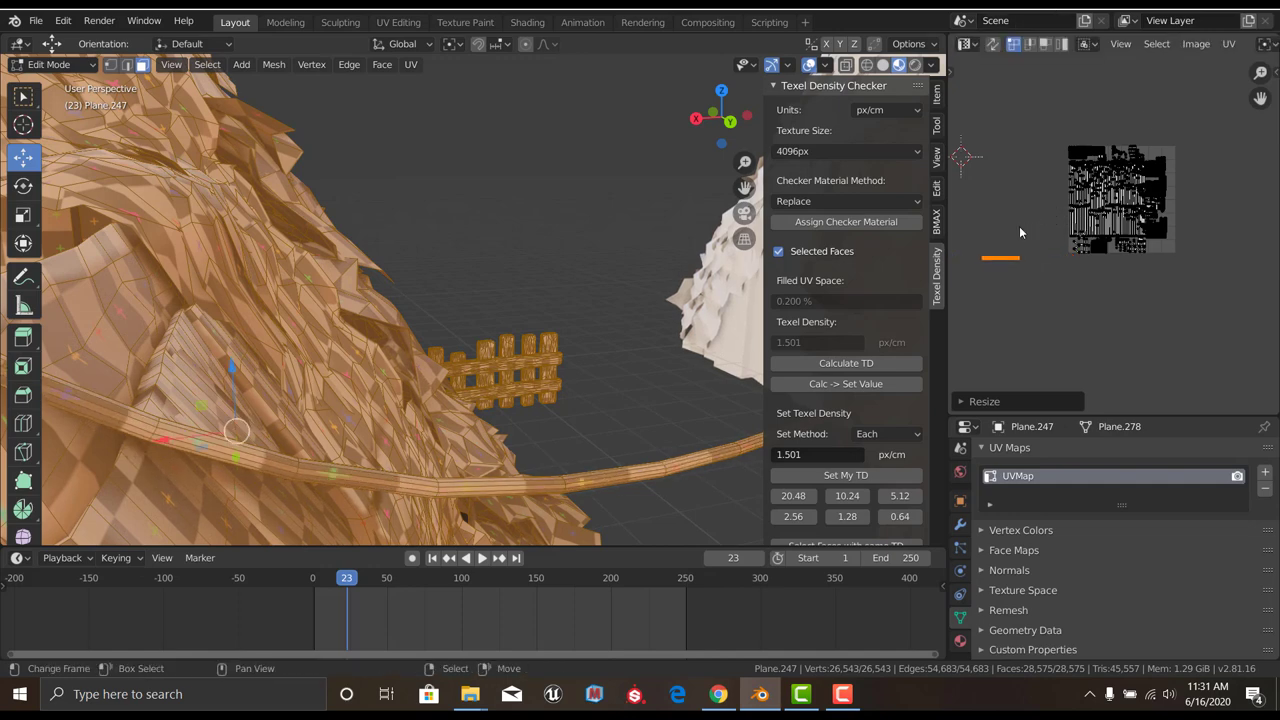
left_click(1162, 259)
Adjust the rope strip's position and length, shrink it evenly, and save the file
scroll(1144, 239, "up", 5)
scroll(1195, 257, "up", 1)
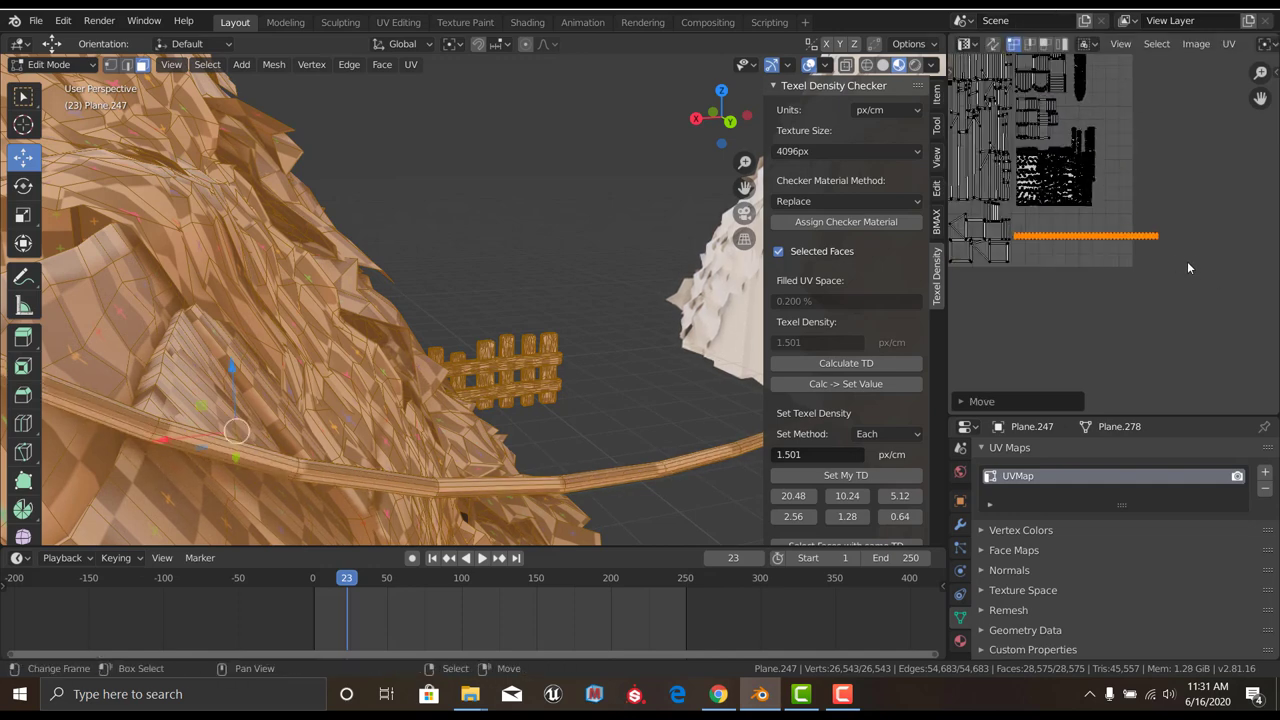
key("g")
left_click(1150, 271)
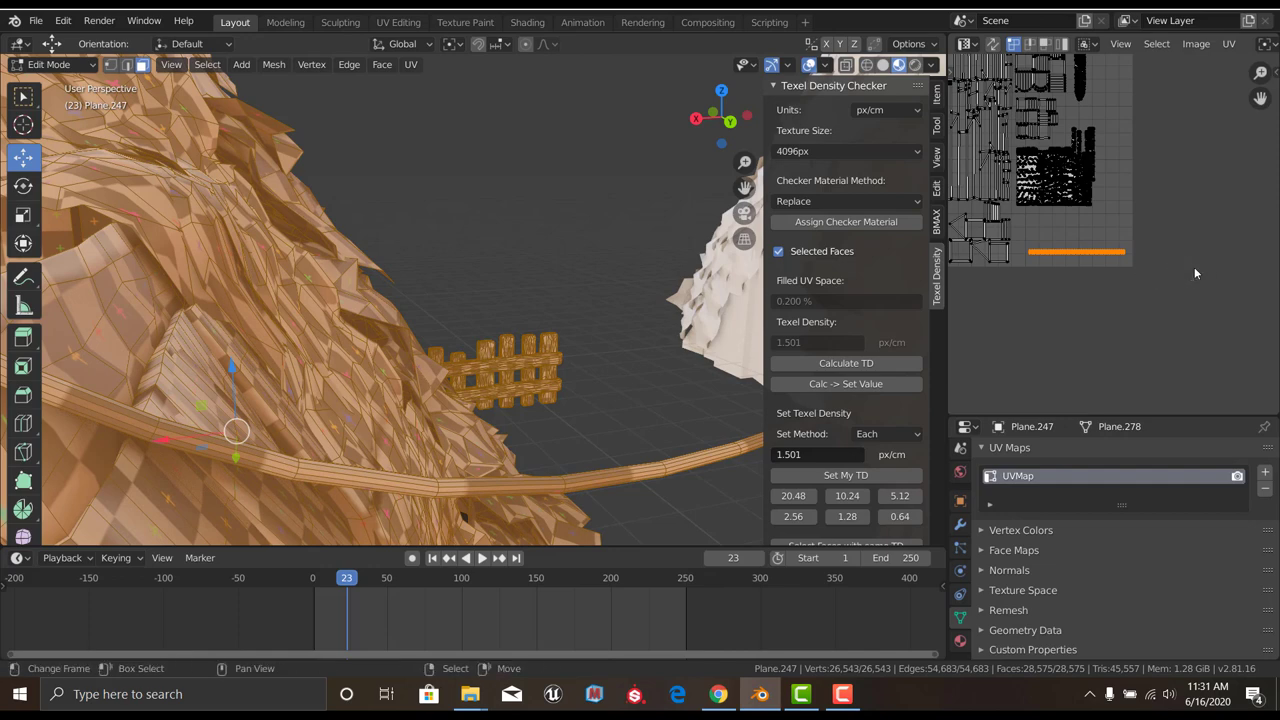
key("Escape")
left_click(1004, 272)
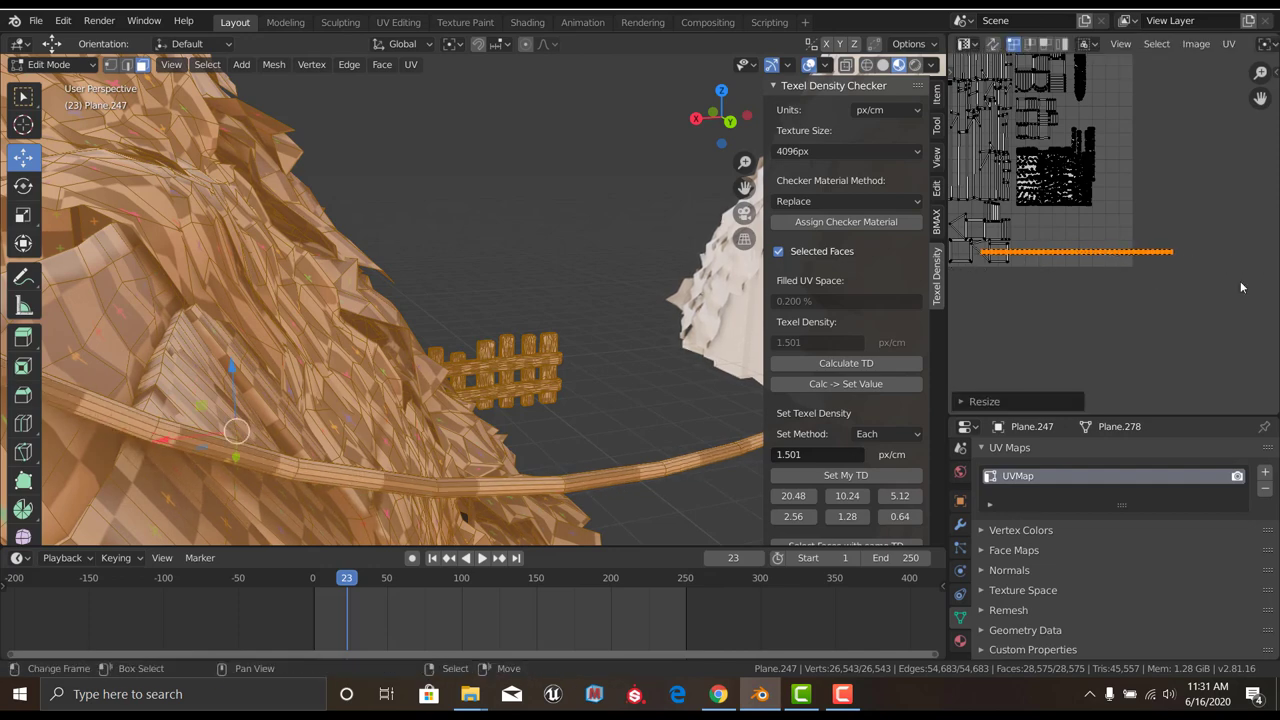
key("s")
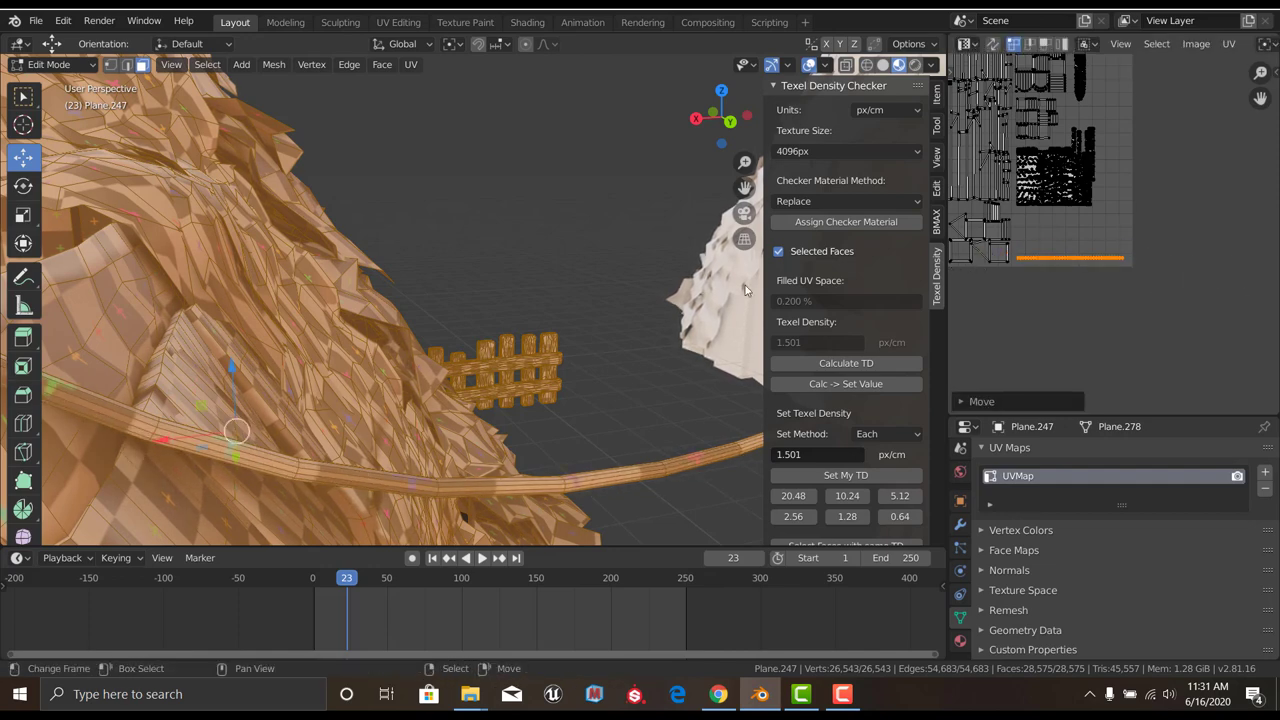
key("Tab")
key("KP_Decimal")
key("ctrl+s")
middle_click_drag(520, 290, 470, 250)
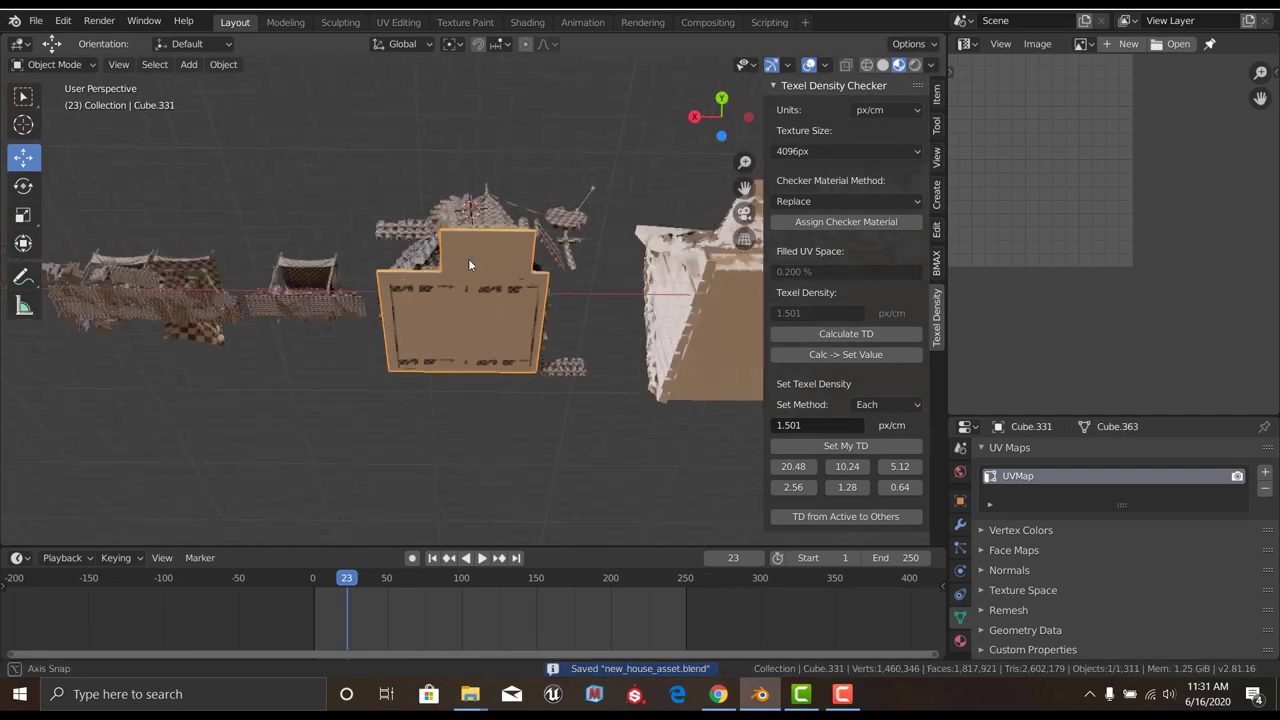
Scale the house's UV islands down twice and move the layout to the upper-left of UV space
key("Tab")
key("s")
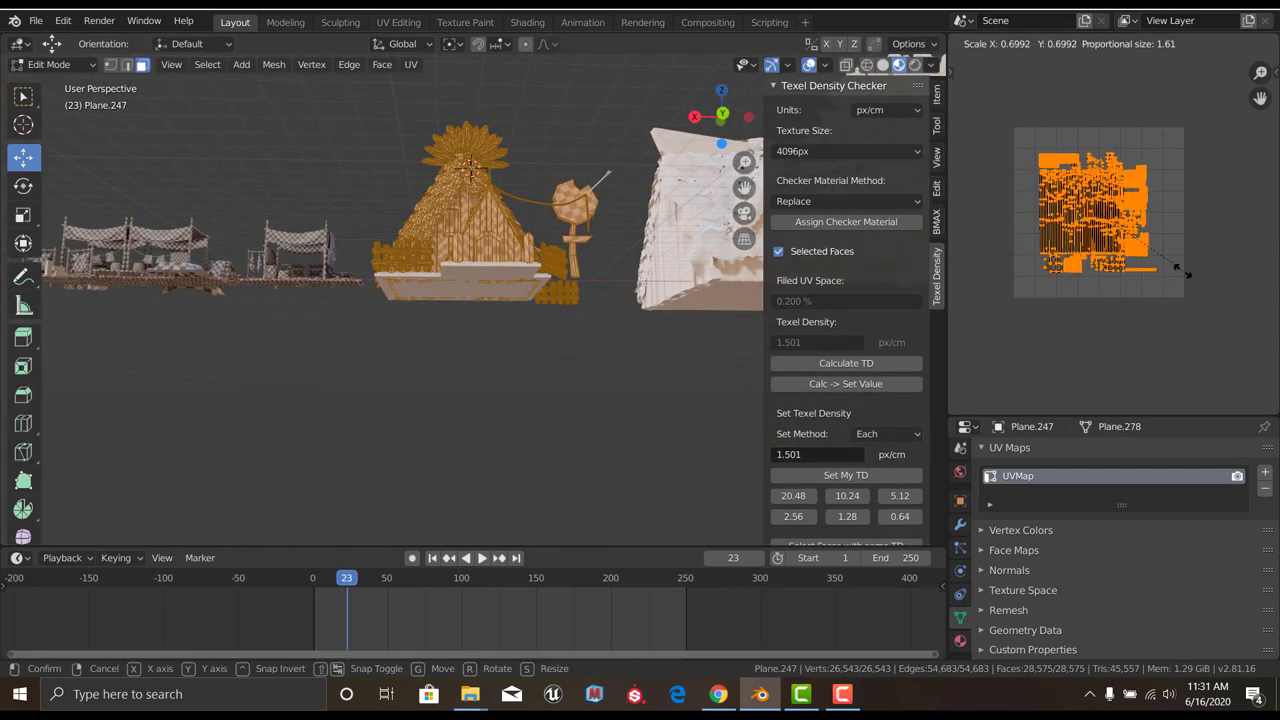
left_click(1100, 240)
mouse_move(520, 290)
middle_mouse_down()
mouse_move(475, 307)
mouse_move(520, 290)
middle_mouse_up()
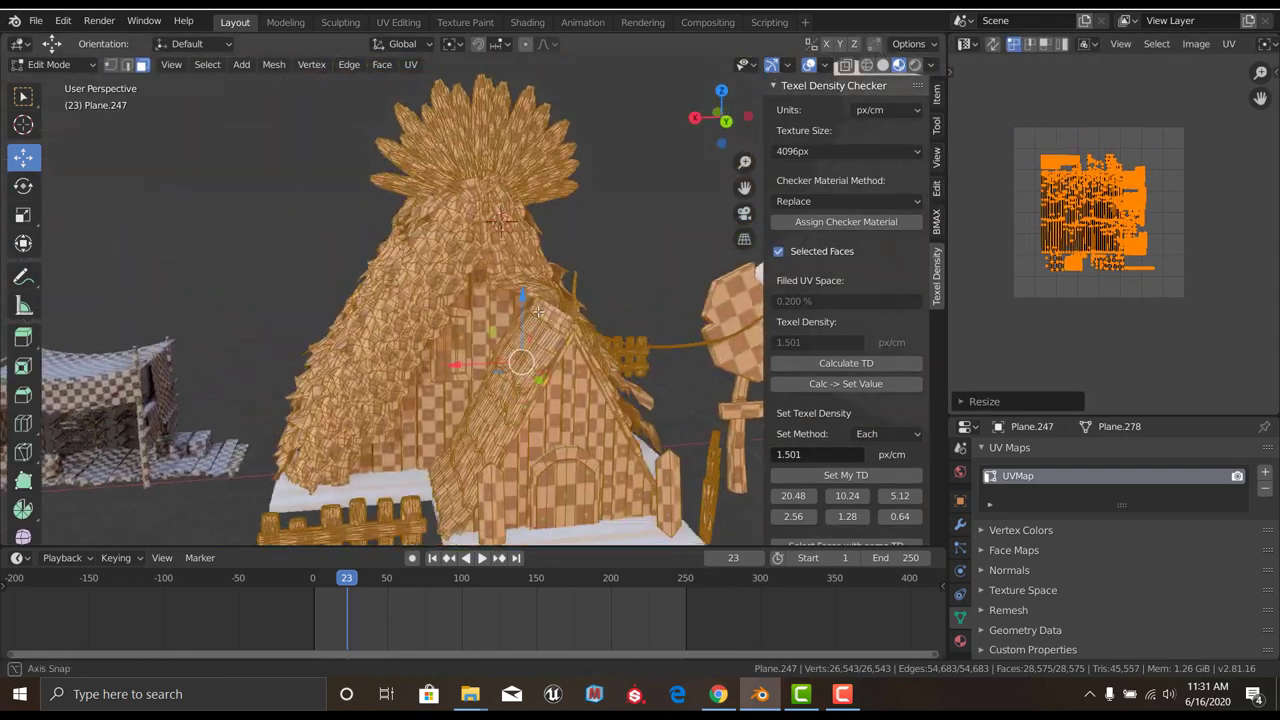
key("s")
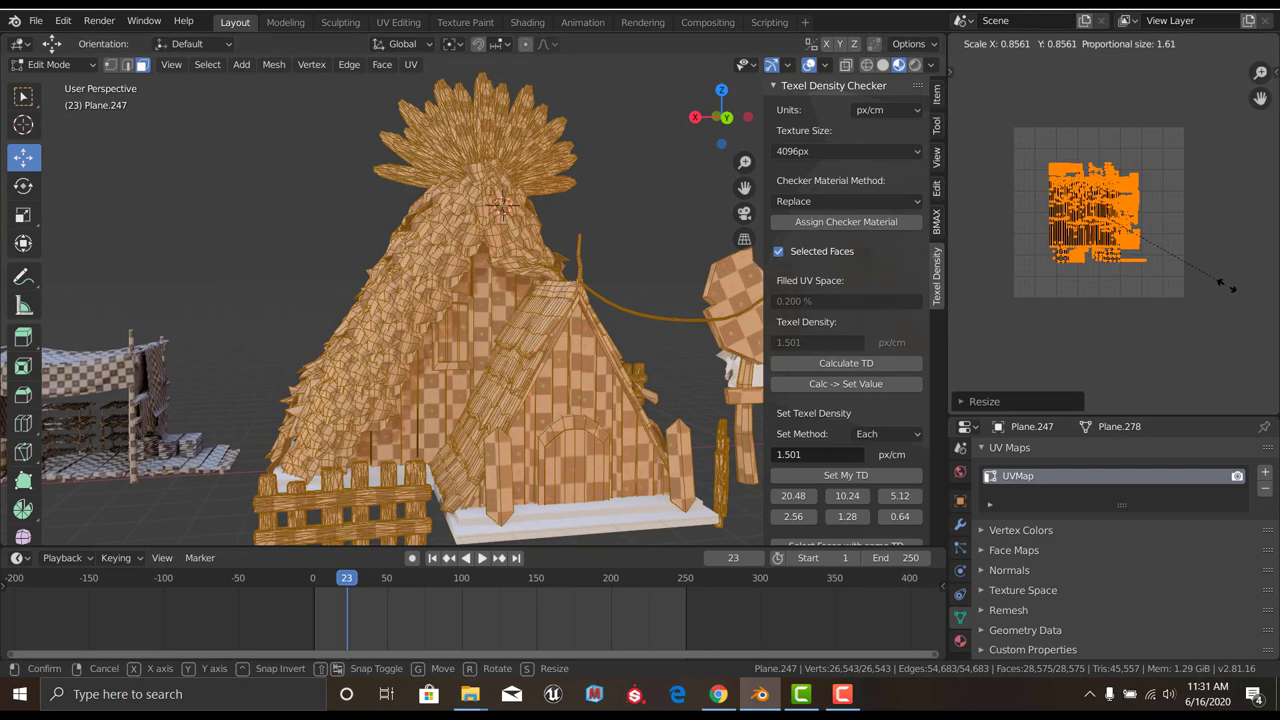
left_click(1218, 280)
key("g")
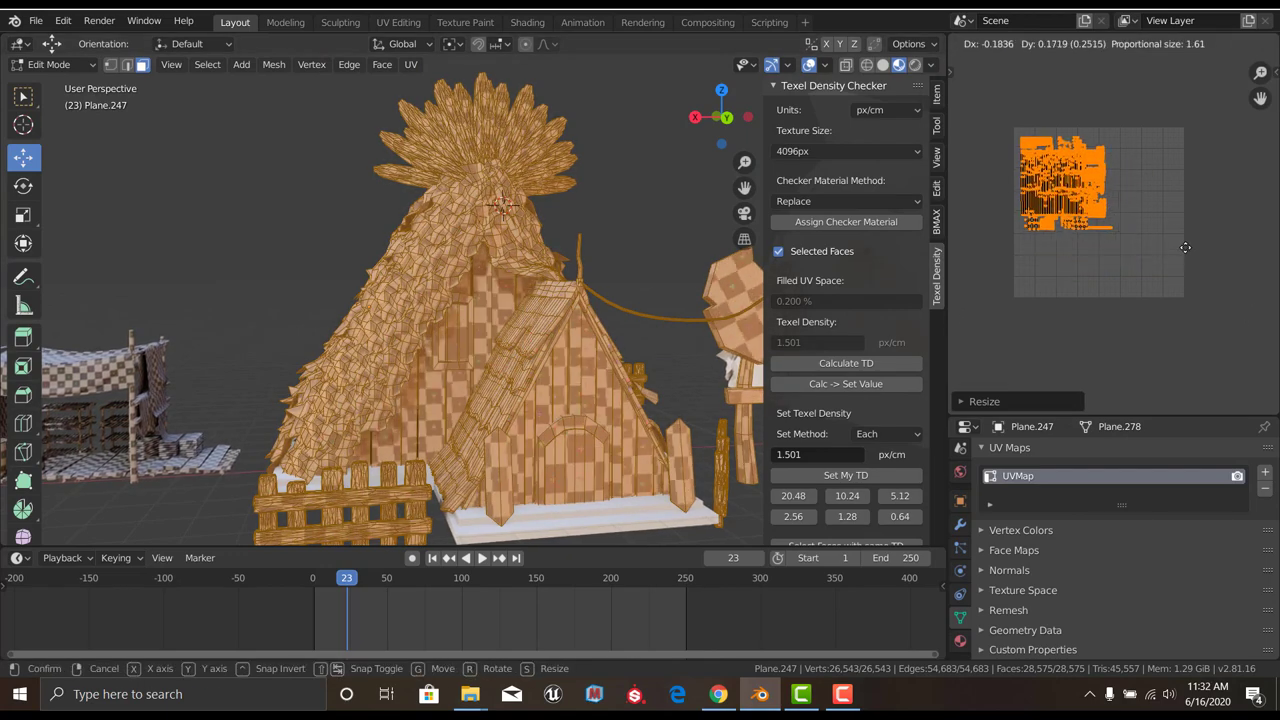
left_click(1183, 245)
Save the blend file and return the house mesh to Object Mode
key("ctrl+s")
key("Tab")
middle_click_drag(652, 297, 560, 300)
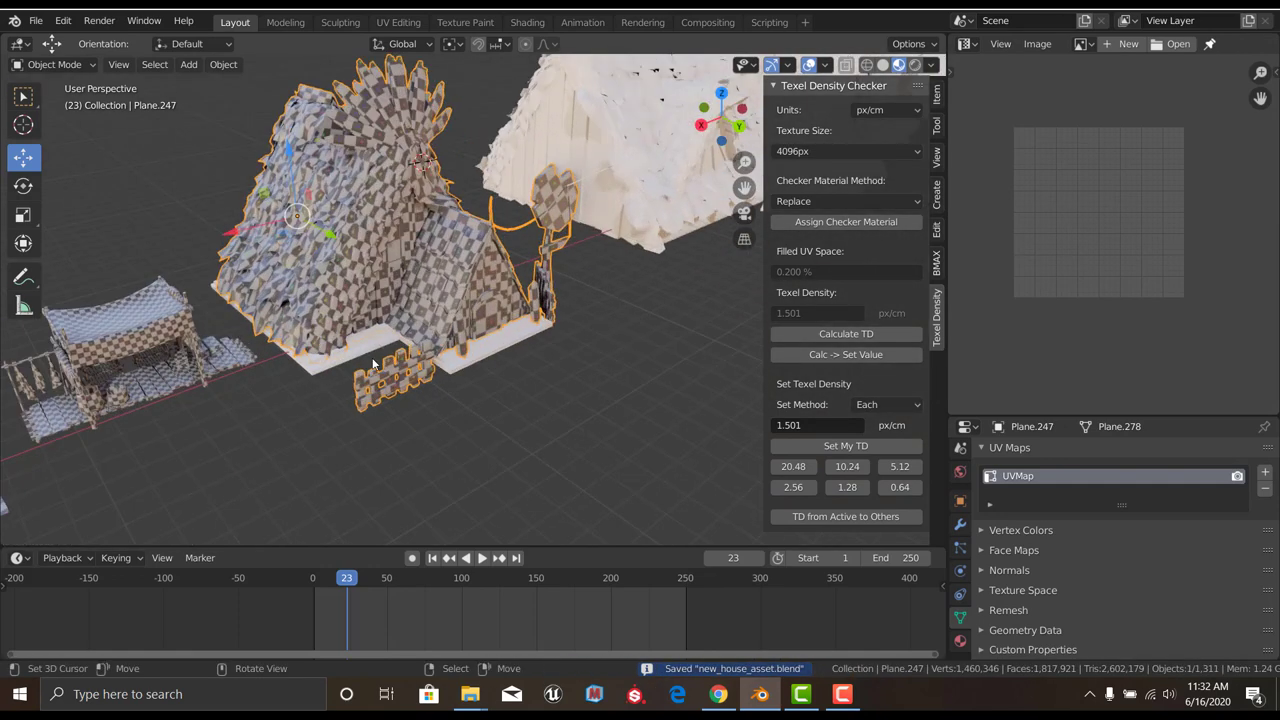
Apply the wooden base platform's transforms and give it a texel density of 1.501
left_click(440, 335)
key("Tab")
key("Tab")
left_click(224, 65)
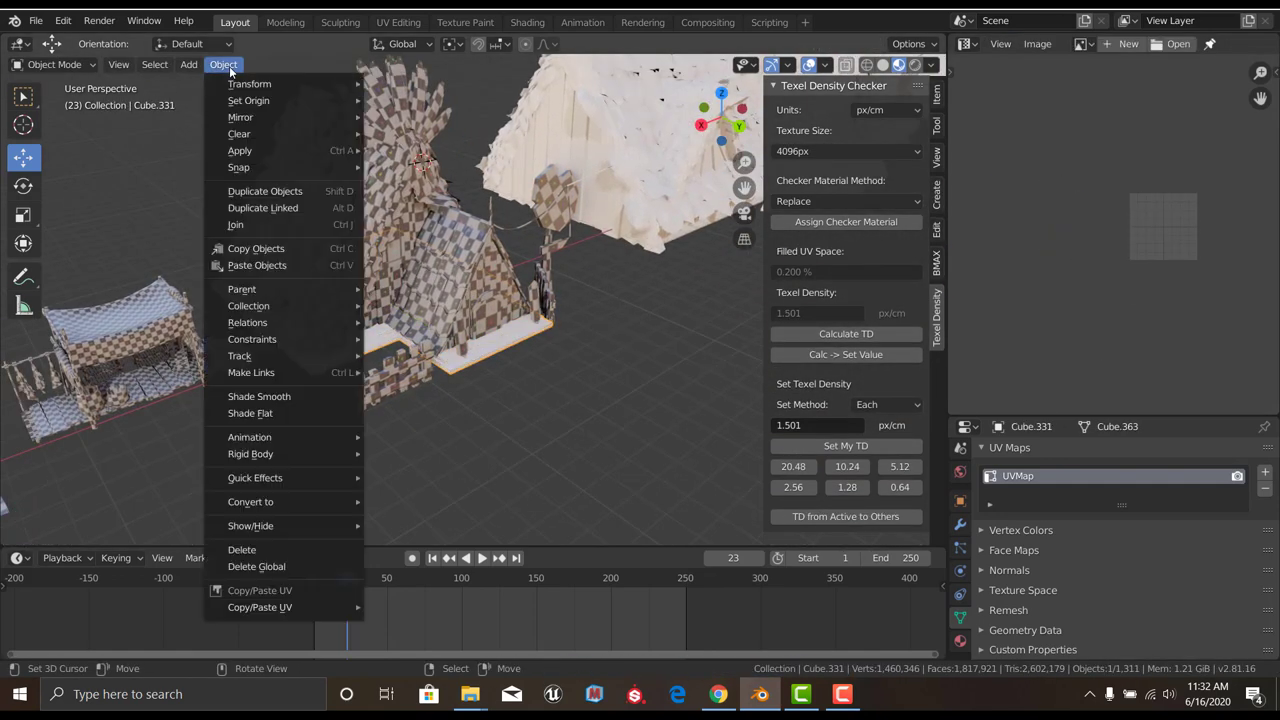
left_click(405, 204)
Select the base platform's UV islands and start scaling them in the UV Editor
key("Tab")
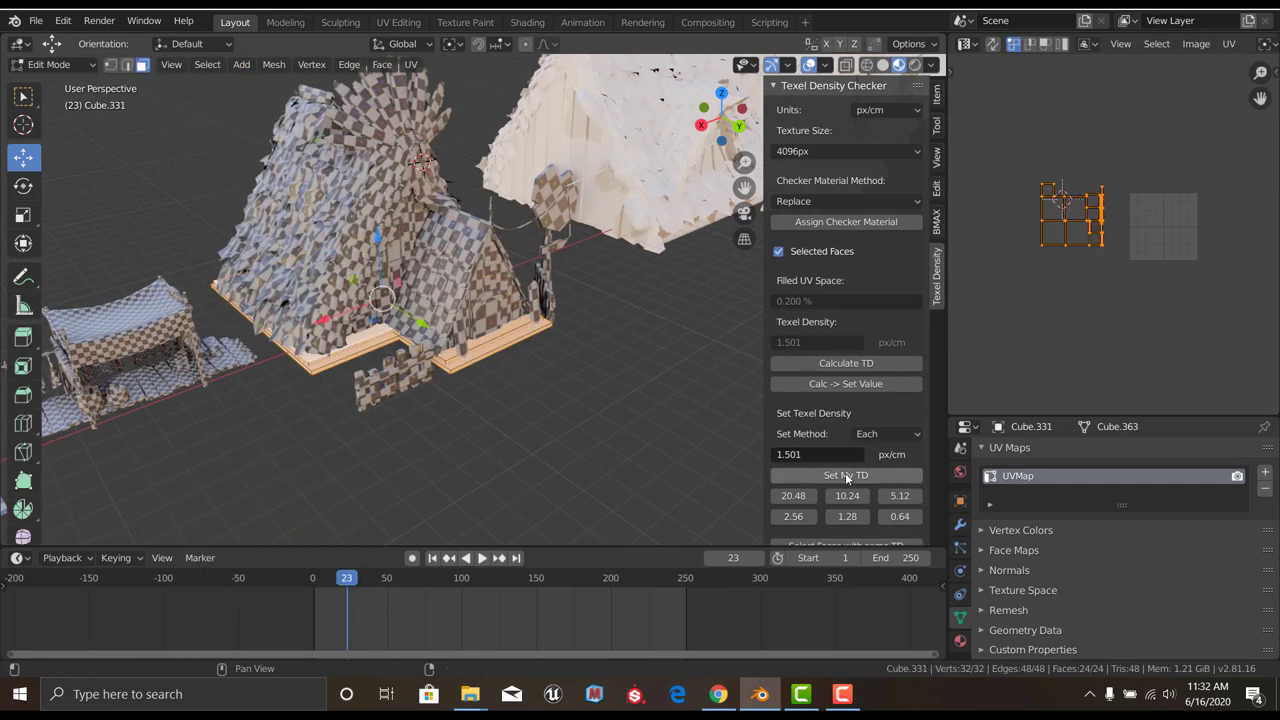
left_click(847, 476)
middle_click_drag(540, 330, 390, 285)
key("Tab")
key("Tab")
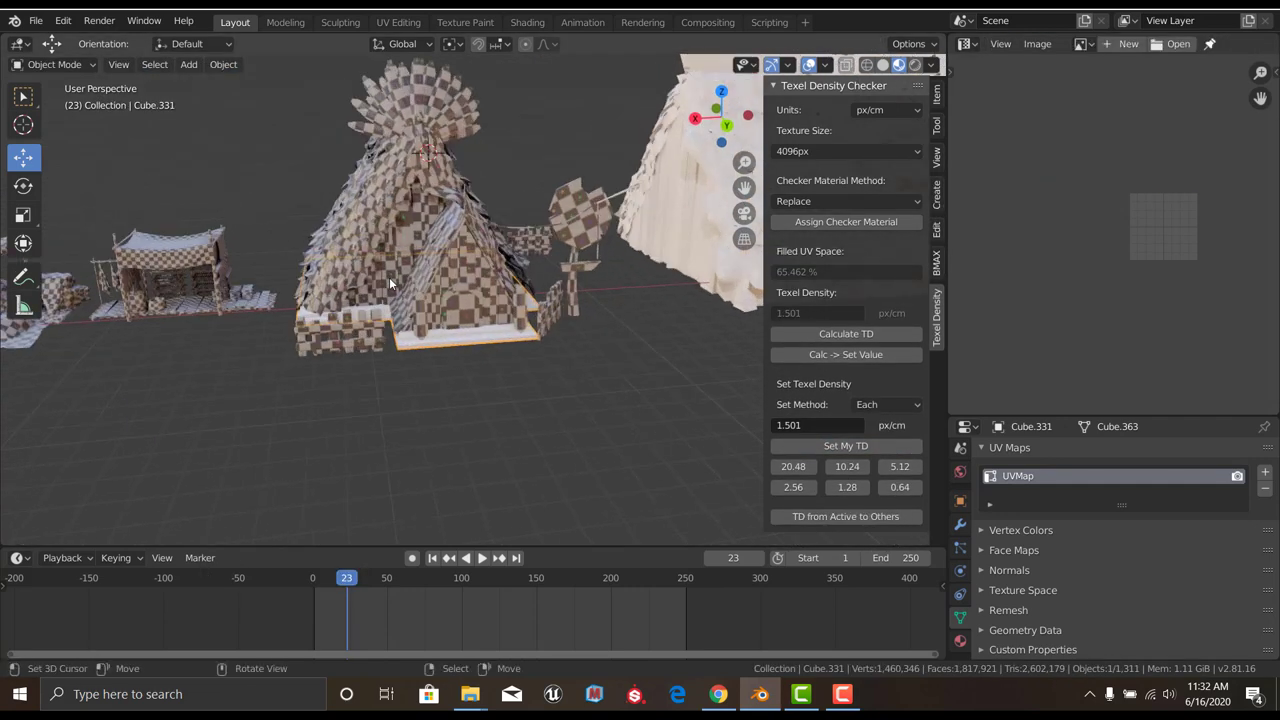
scroll(423, 261, "up", 3)
key("Tab")
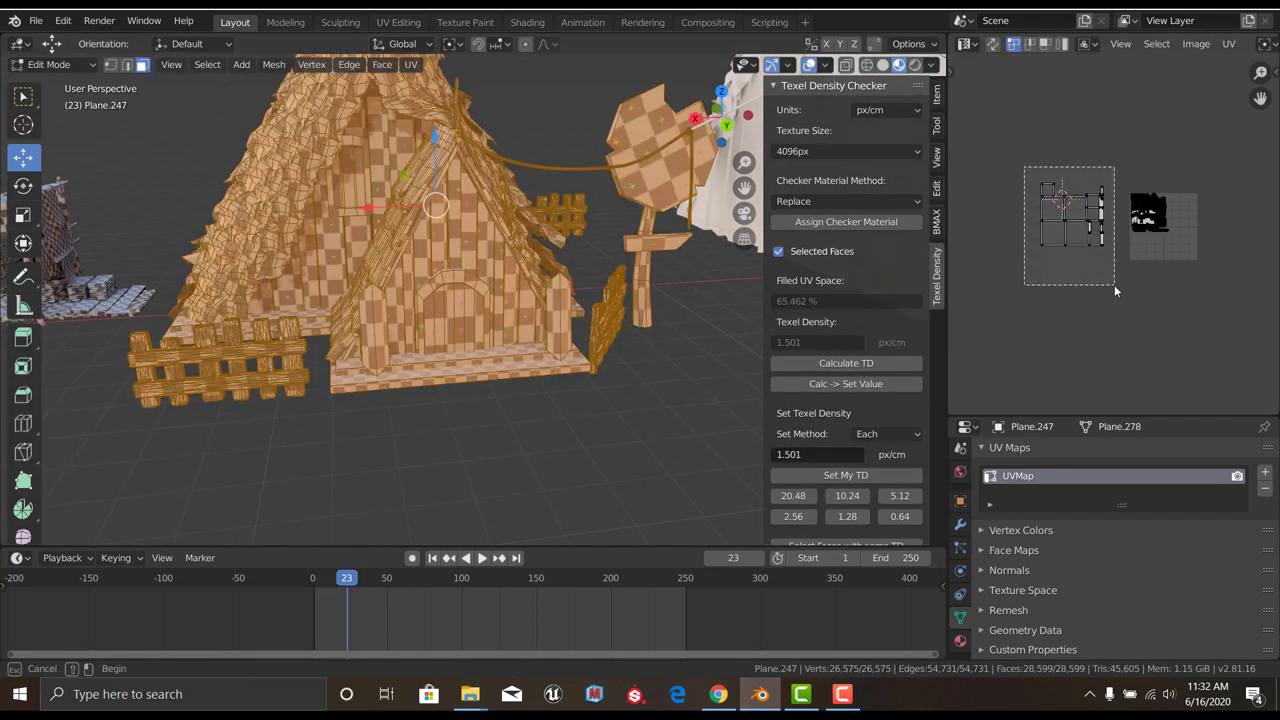
left_click_drag(1114, 285, 1114, 285)
key("s")
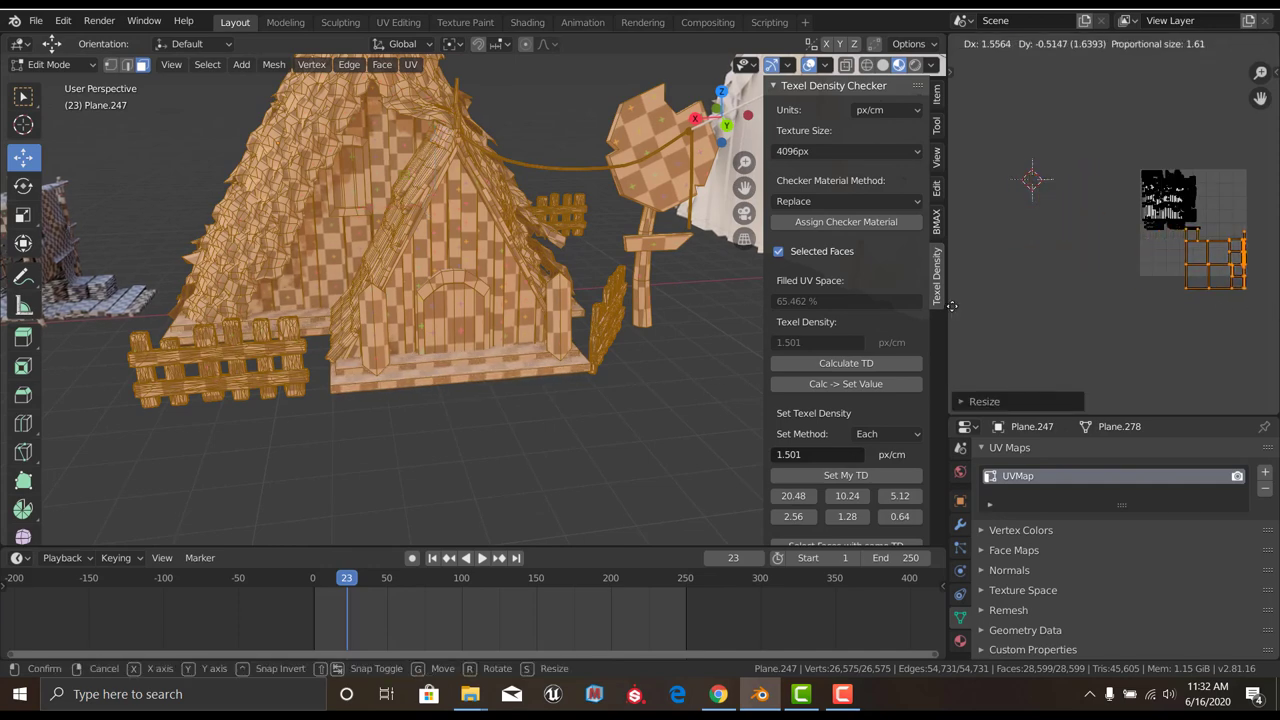
key("Tab")
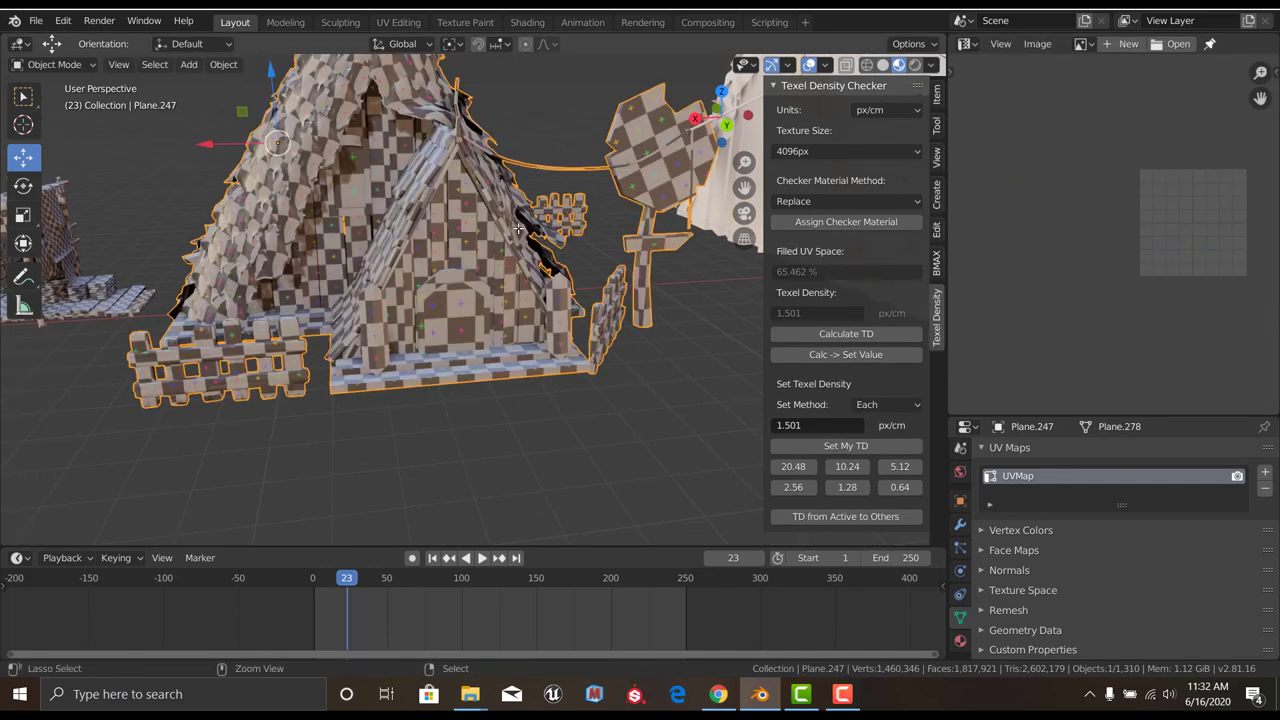
Inspect the house mesh's combined UV layout in Edit Mode
key("Tab")
scroll(518, 228, "up", 4)
scroll(518, 228, "down", 3)
scroll(518, 228, "up", 5)
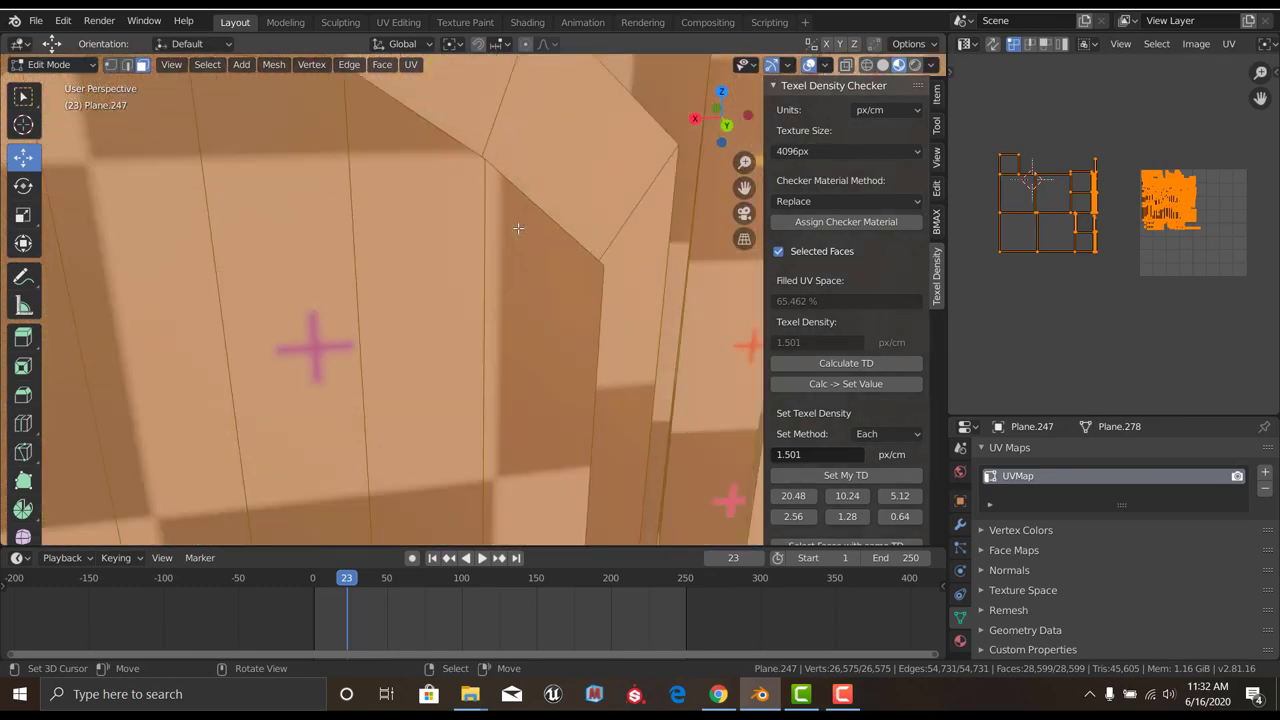
scroll(518, 228, "up", 2)
scroll(518, 228, "down", 10)
scroll(518, 228, "up", 3)
key("Tab")
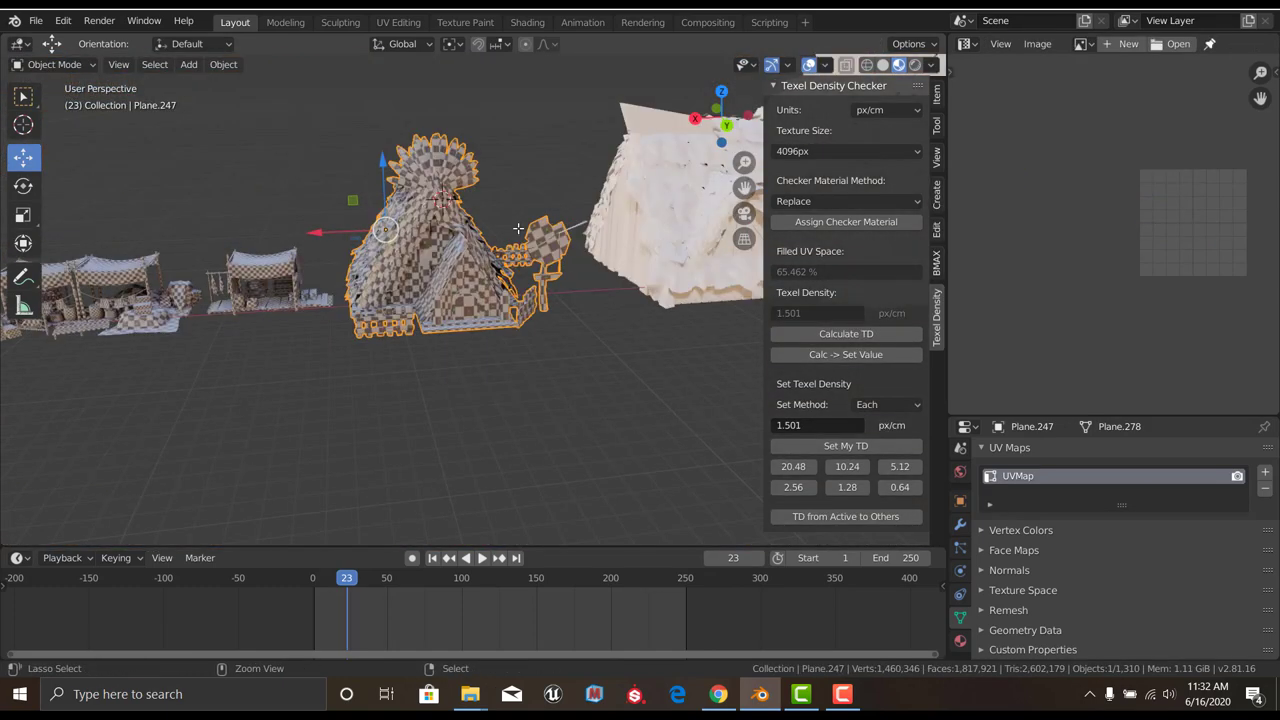
Calculate the house mesh's texel density as 0.701 px/cm, then reselect the wooden base platform
key("Tab")
scroll(518, 228, "up", 5)
scroll(371, 197, "down", 1)
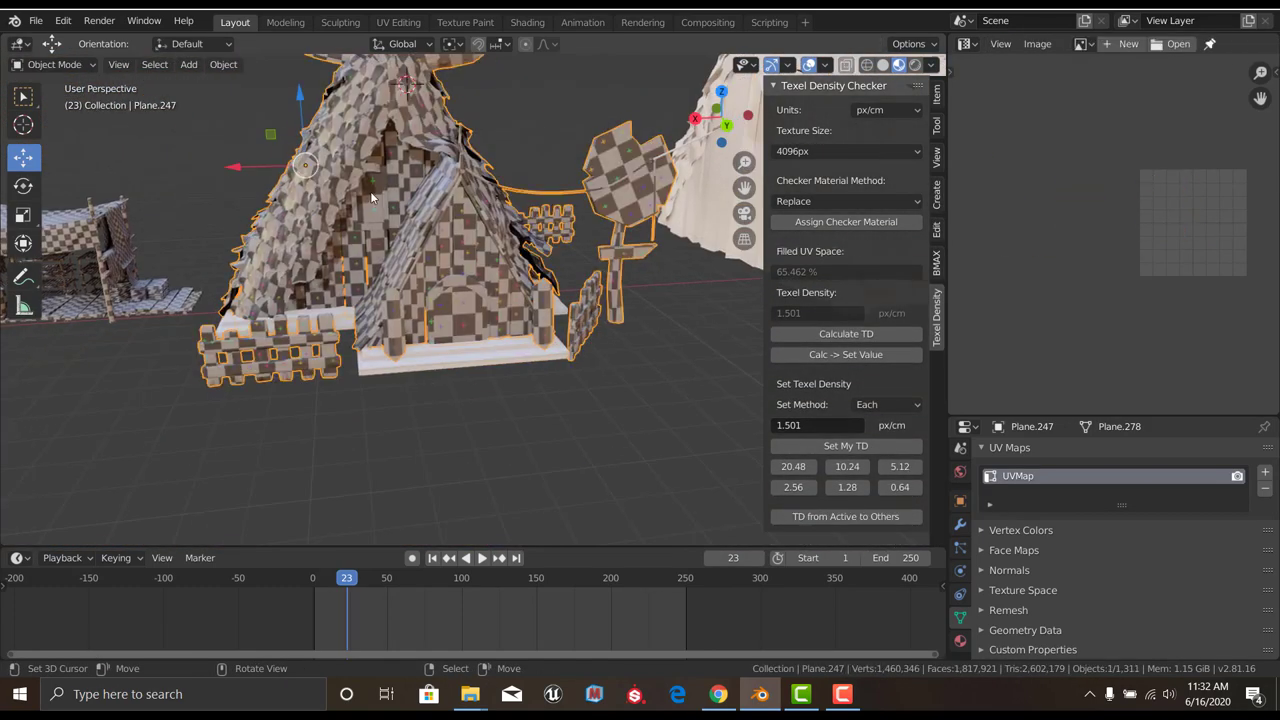
scroll(1161, 289, "up", 3)
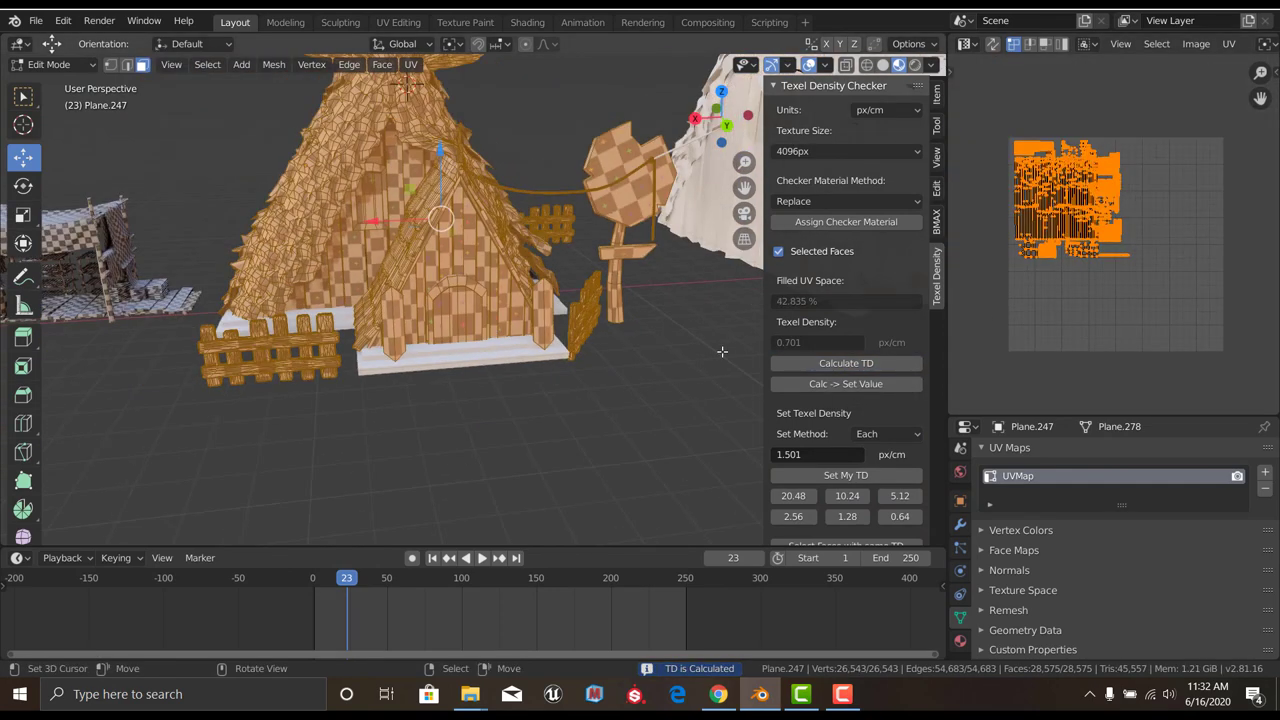
key("Tab")
left_click(490, 358)
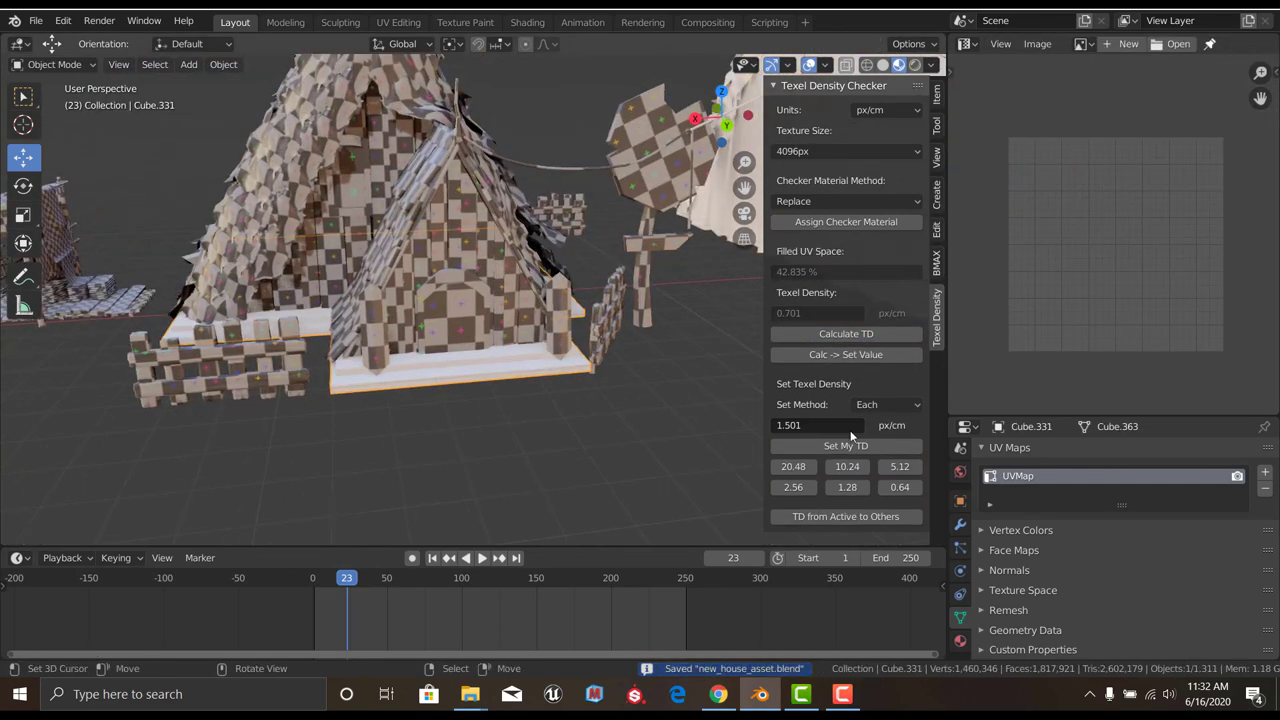
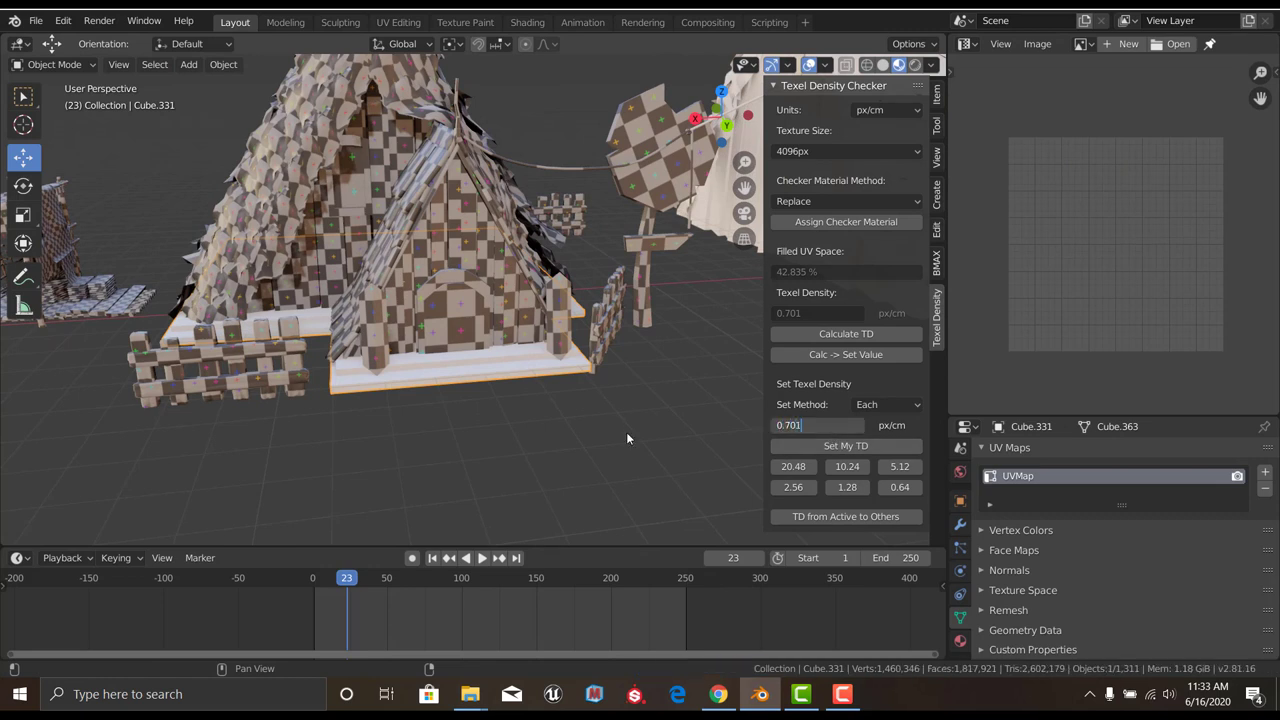
Move the cube's UV island to a new spot in the UV layout
key("Tab")
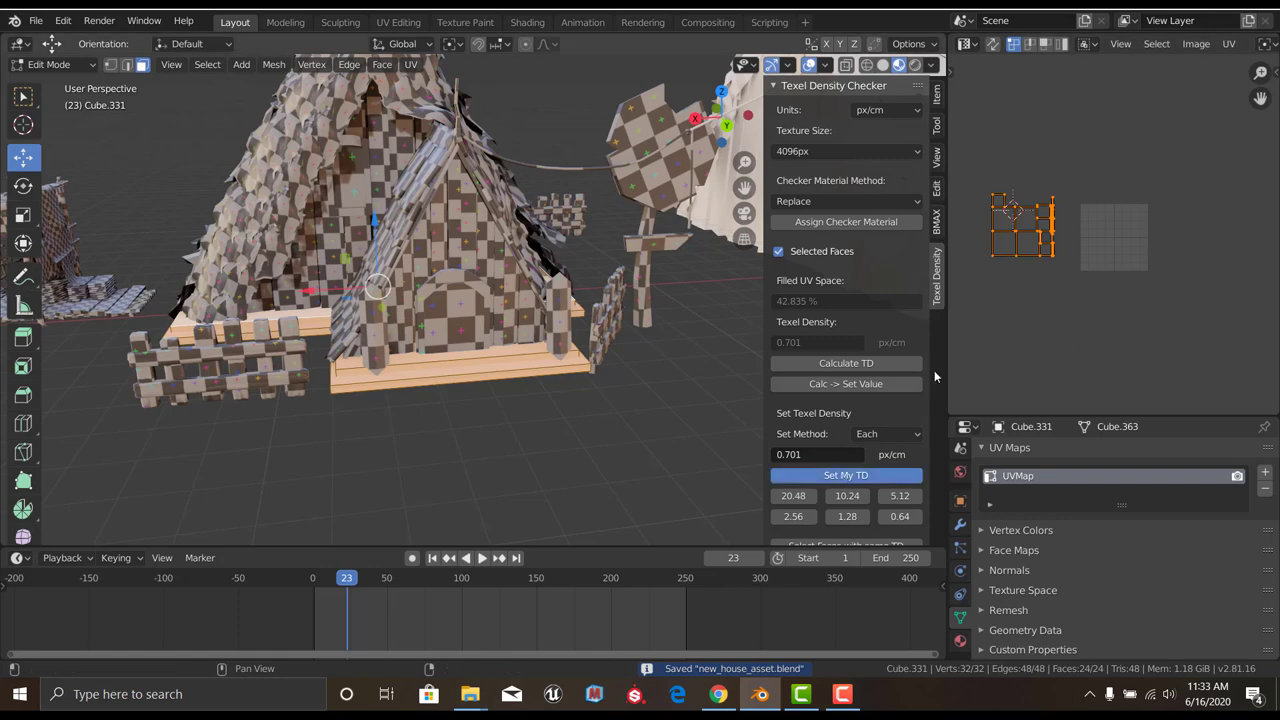
scroll(1032, 297, "down", 4)
key("g")
left_click(1174, 324)
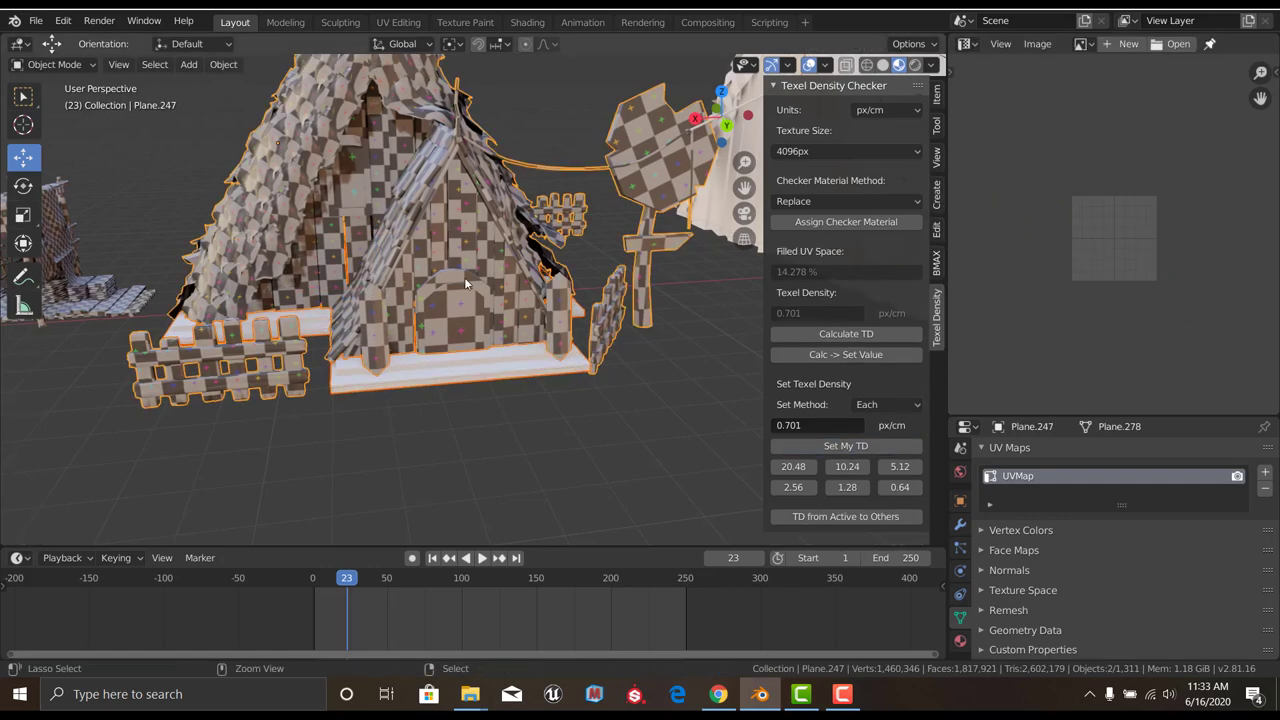
Reposition the house's UV islands within the UV layout
scroll(1118, 289, "up", 3)
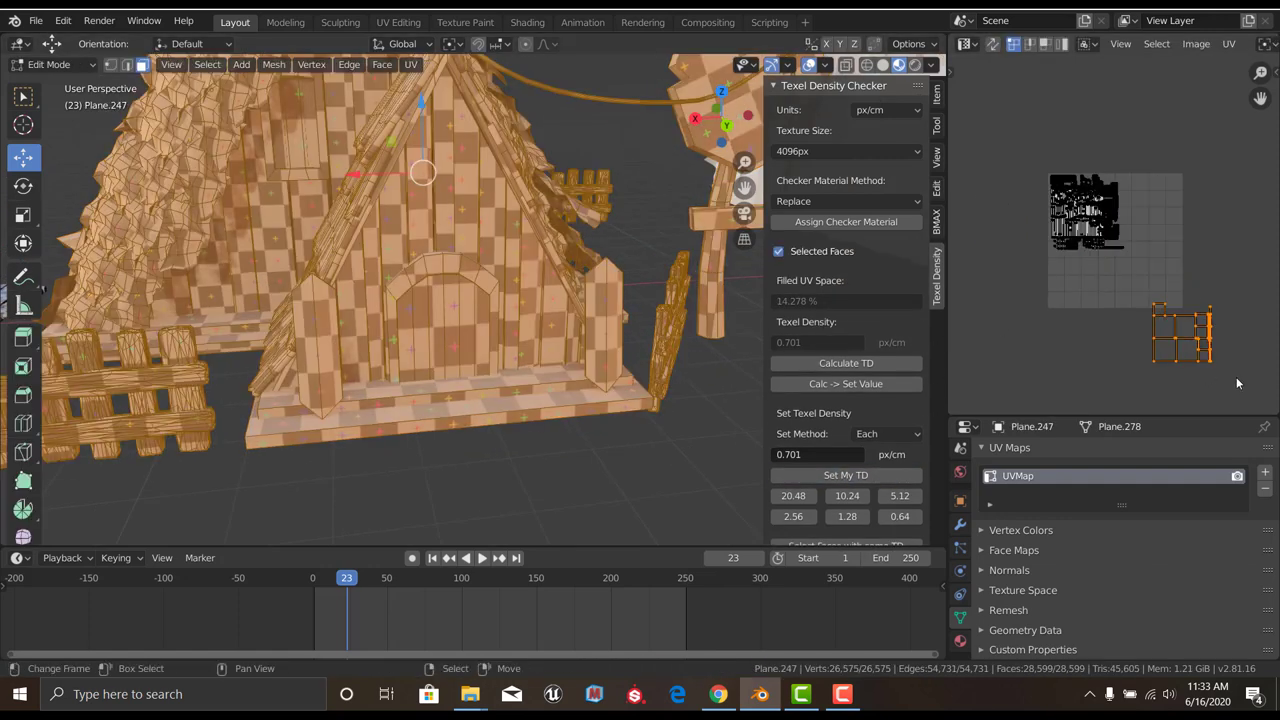
key("g")
left_click(1202, 316)
scroll(1202, 316, "up", 2)
scroll(1202, 316, "up", 1)
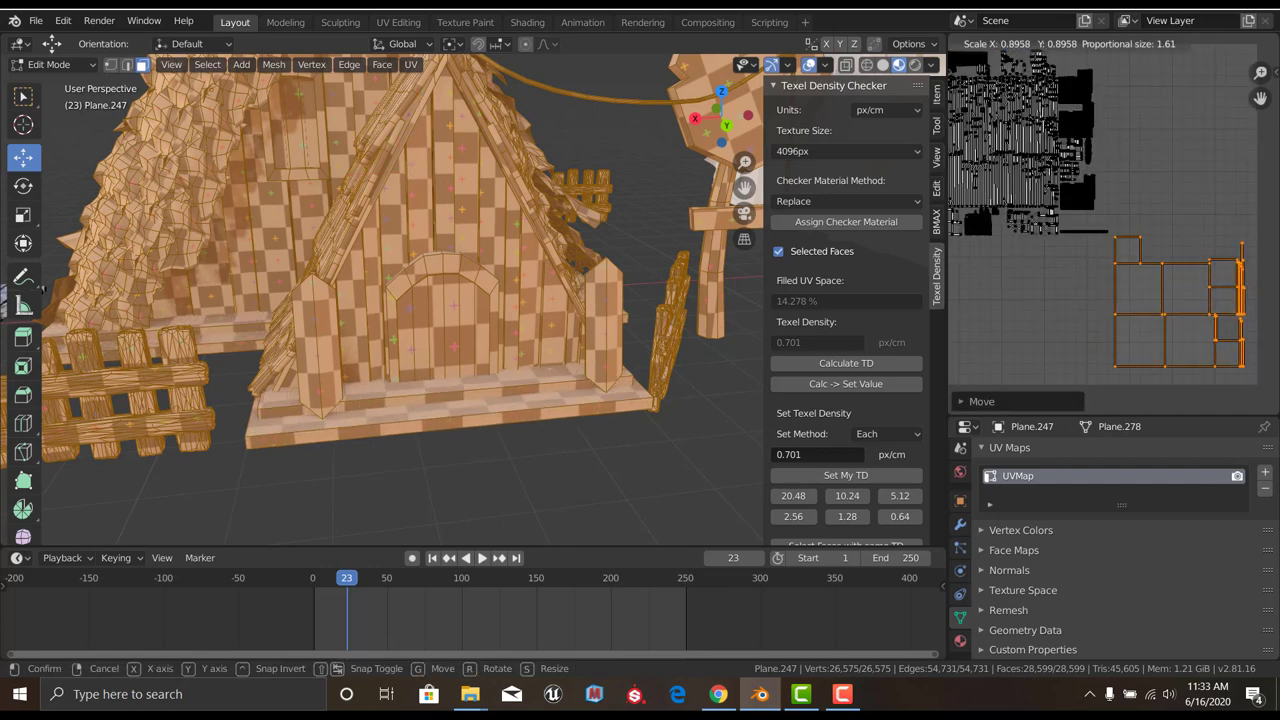
key("g")
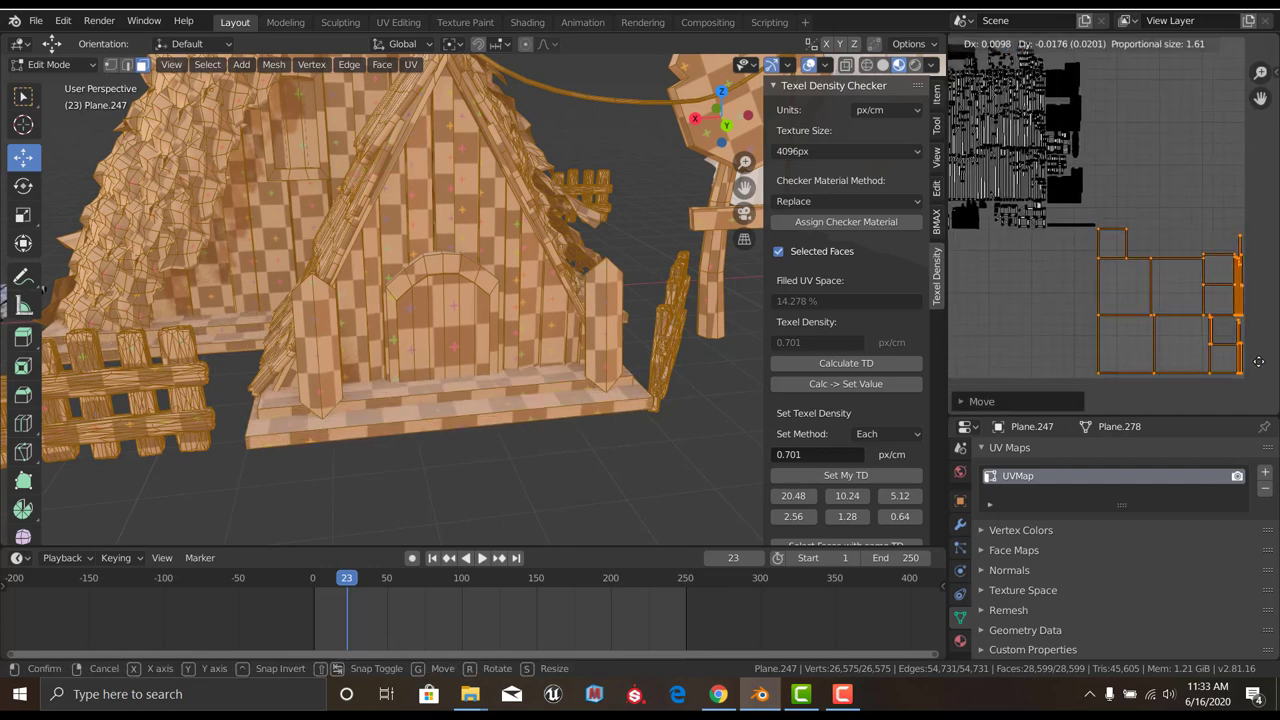
Return to Object Mode and save new_house_asset.blend
key("Tab")
scroll(464, 313, "down", 3)
key("ctrl+s")
scroll(464, 313, "down", 2)
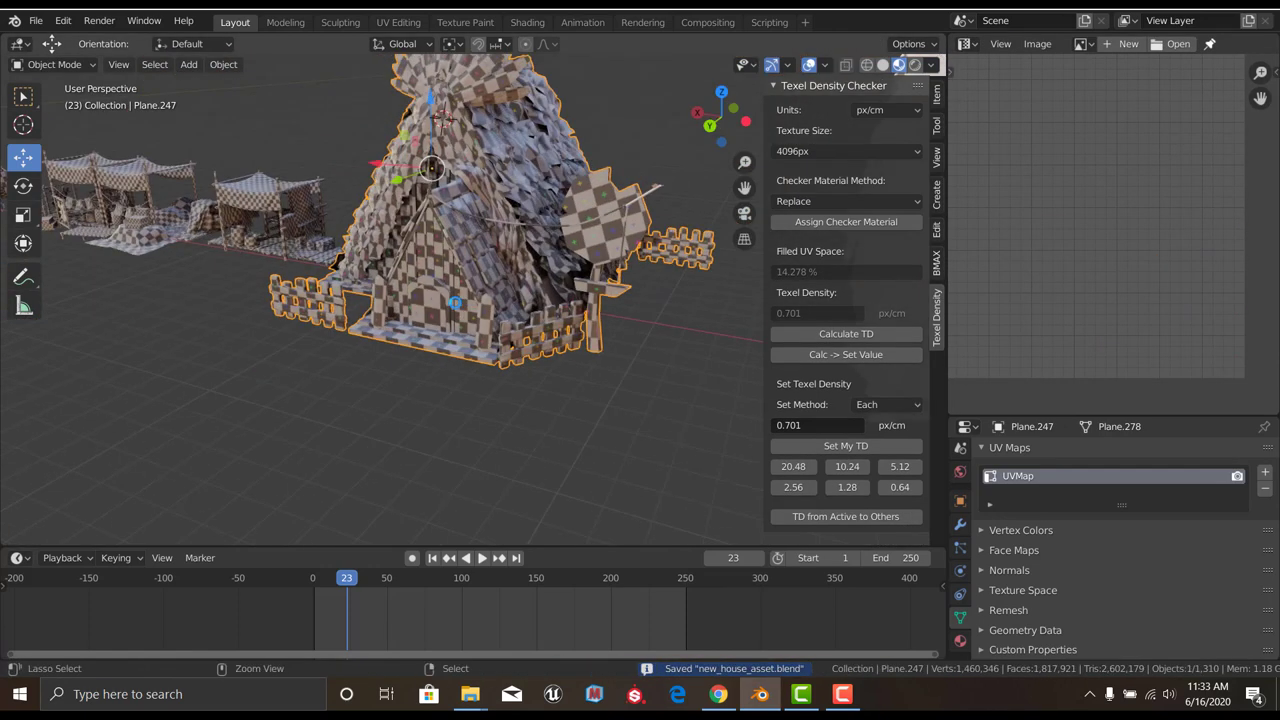
scroll(443, 118, "up", 4)
Smart UV Project the sign's arrow-tipped rod and move its islands aside
middle_click_drag(443, 118, 501, 254)
left_click(501, 254)
key("Tab")
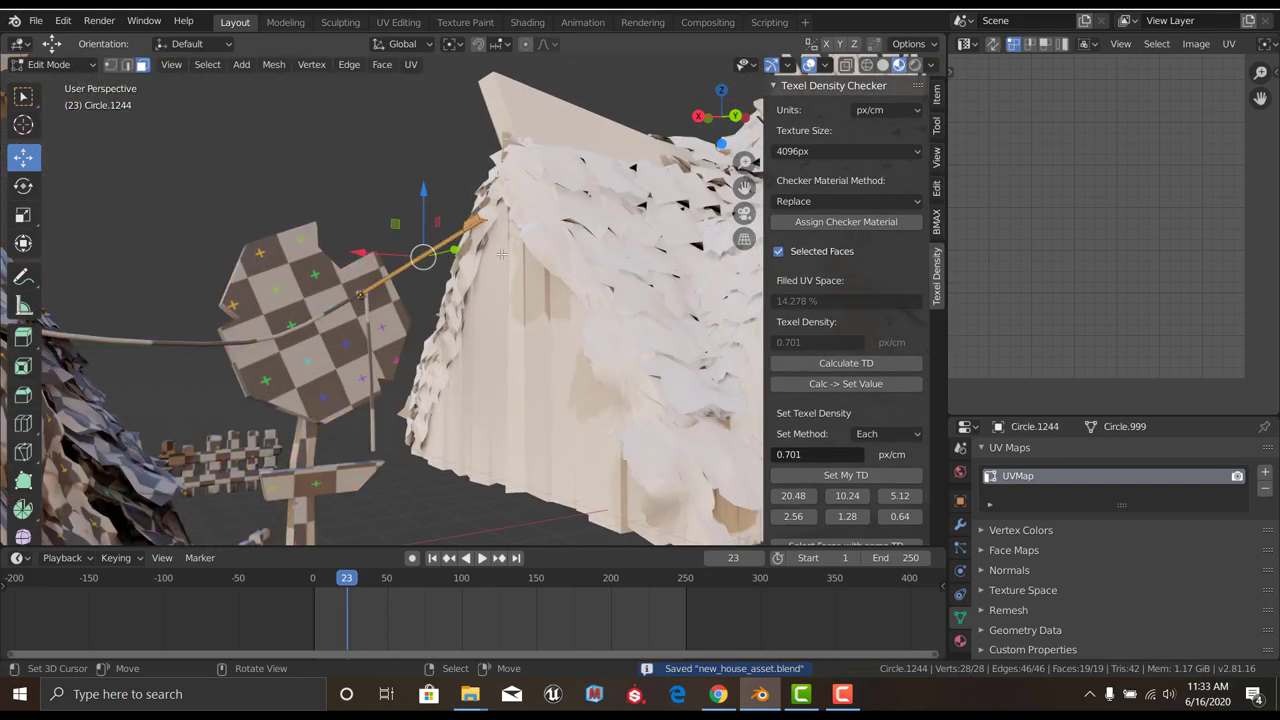
key("u")
left_click(457, 206)
key("Return")
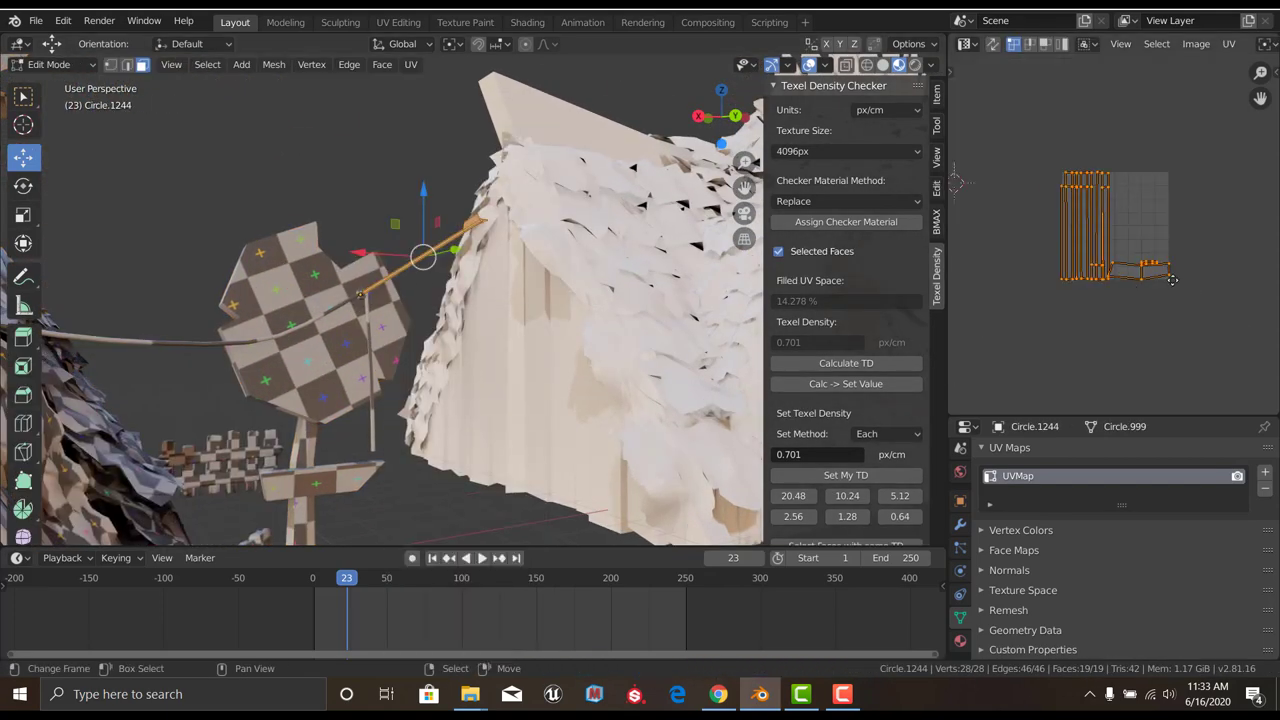
key("g")
Apply the rod's transforms and re-run Smart UV Project on it
key("Tab")
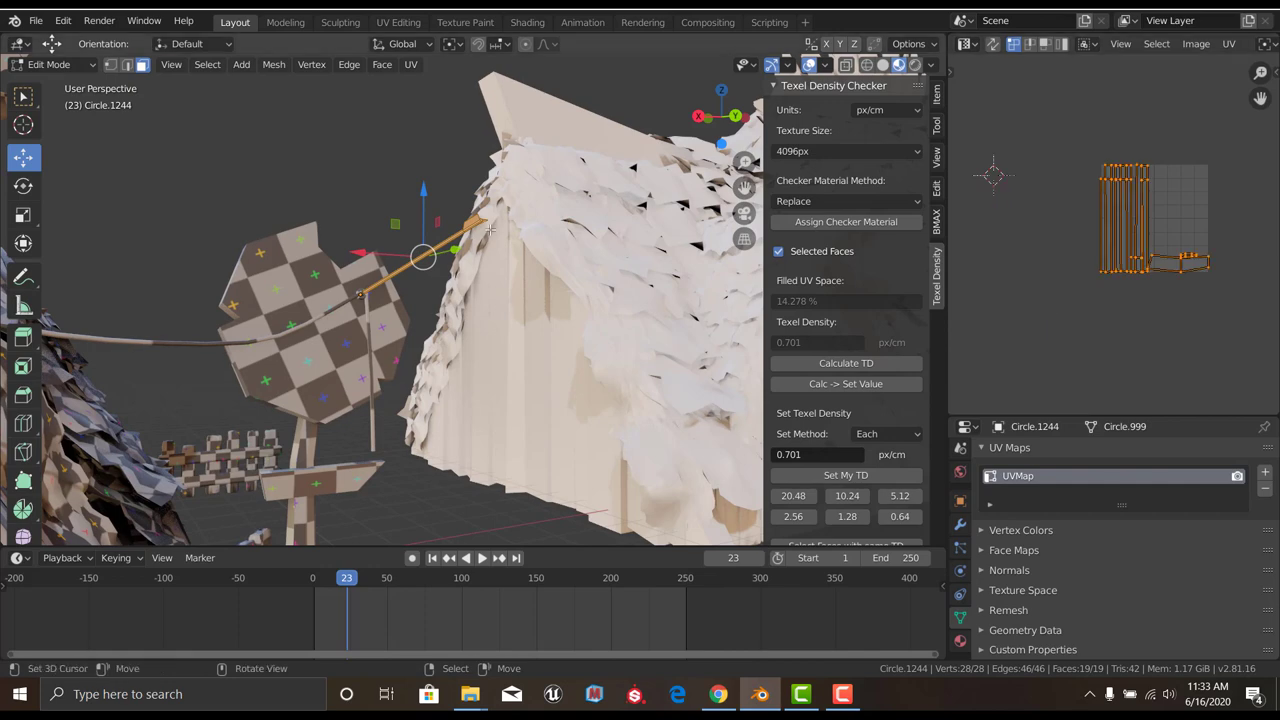
left_click(223, 64)
mouse_move(250, 502)
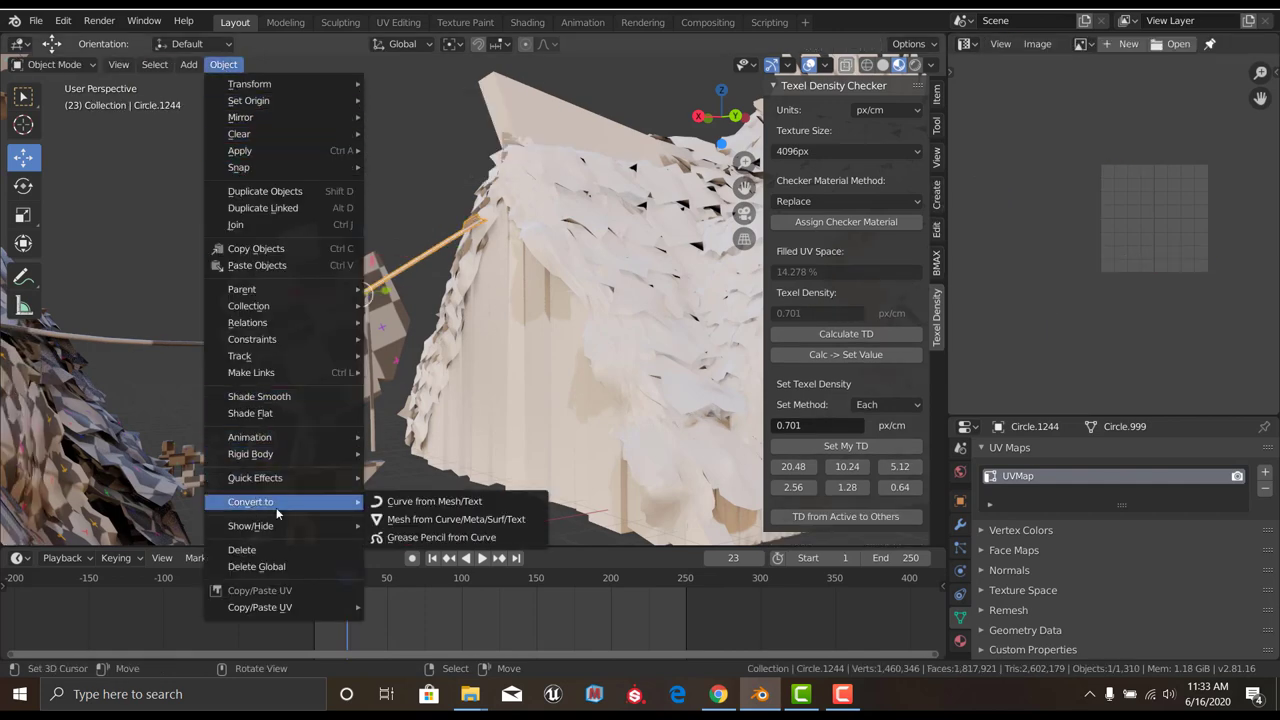
left_click(420, 184)
key("Tab")
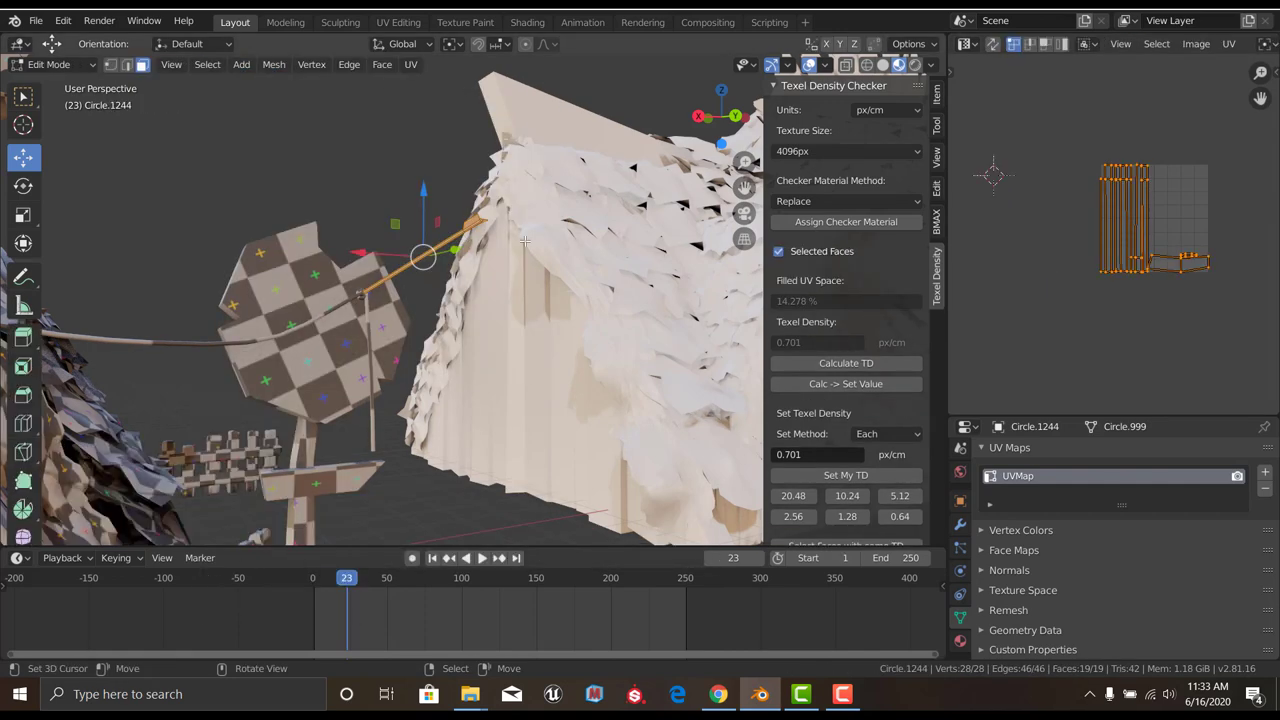
key("u")
left_click(498, 174)
left_click(488, 296)
key("u")
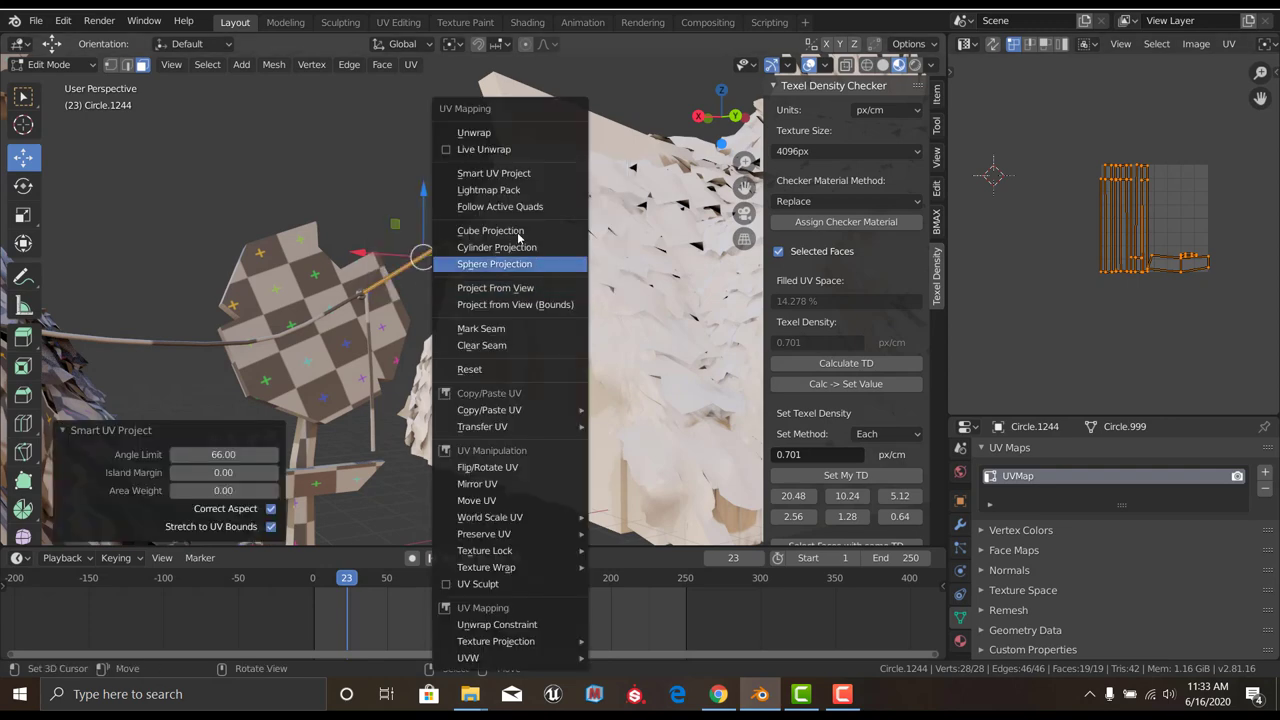
left_click(476, 174)
left_click(482, 298)
key("Tab")
Select the checker-textured sign and inspect its UVs in Edit Mode
left_click(296, 298, "shift")
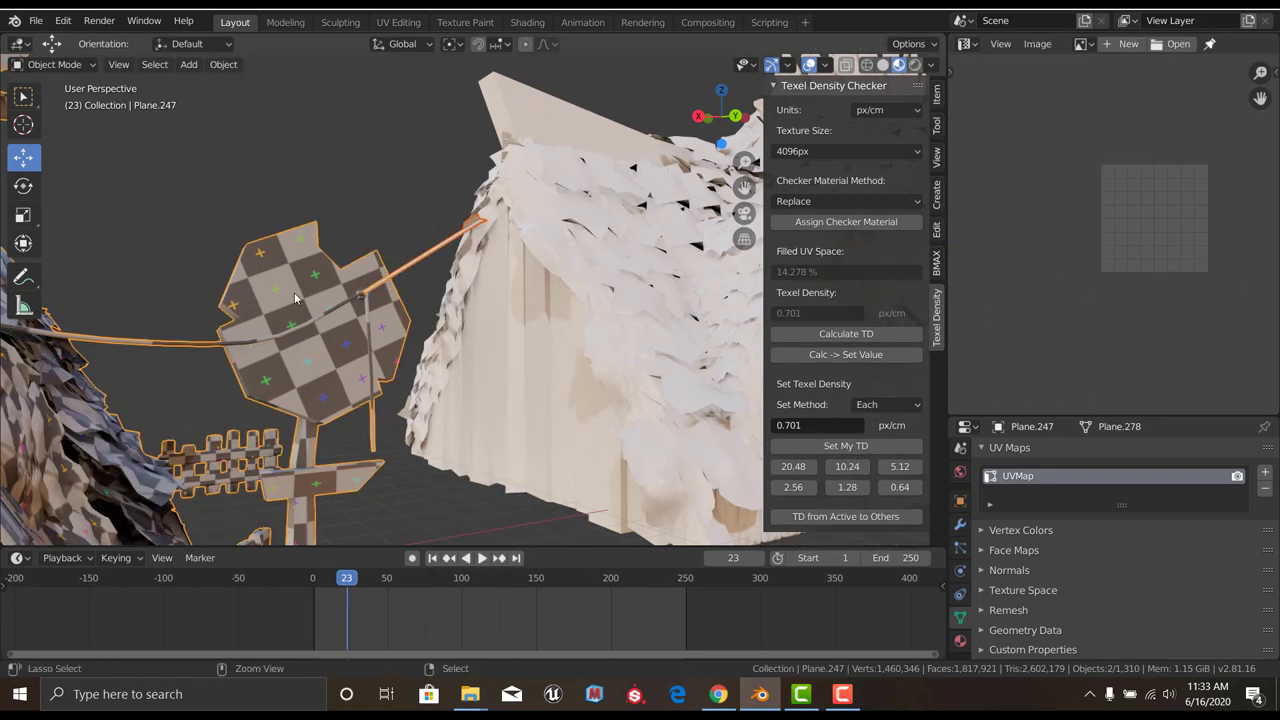
key("Tab")
scroll(423, 270, "up", 3)
scroll(457, 246, "up", 2)
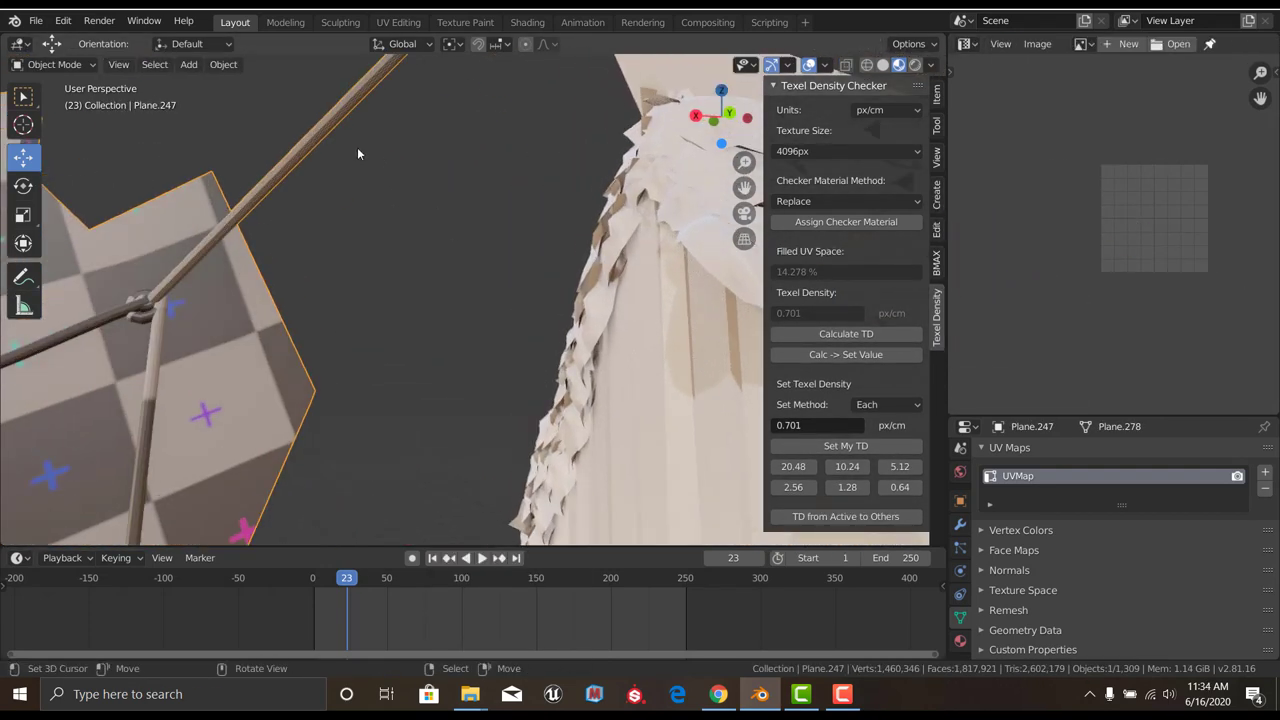
scroll(357, 147, "up", 2)
key("ctrl+z")
scroll(486, 186, "down", 3)
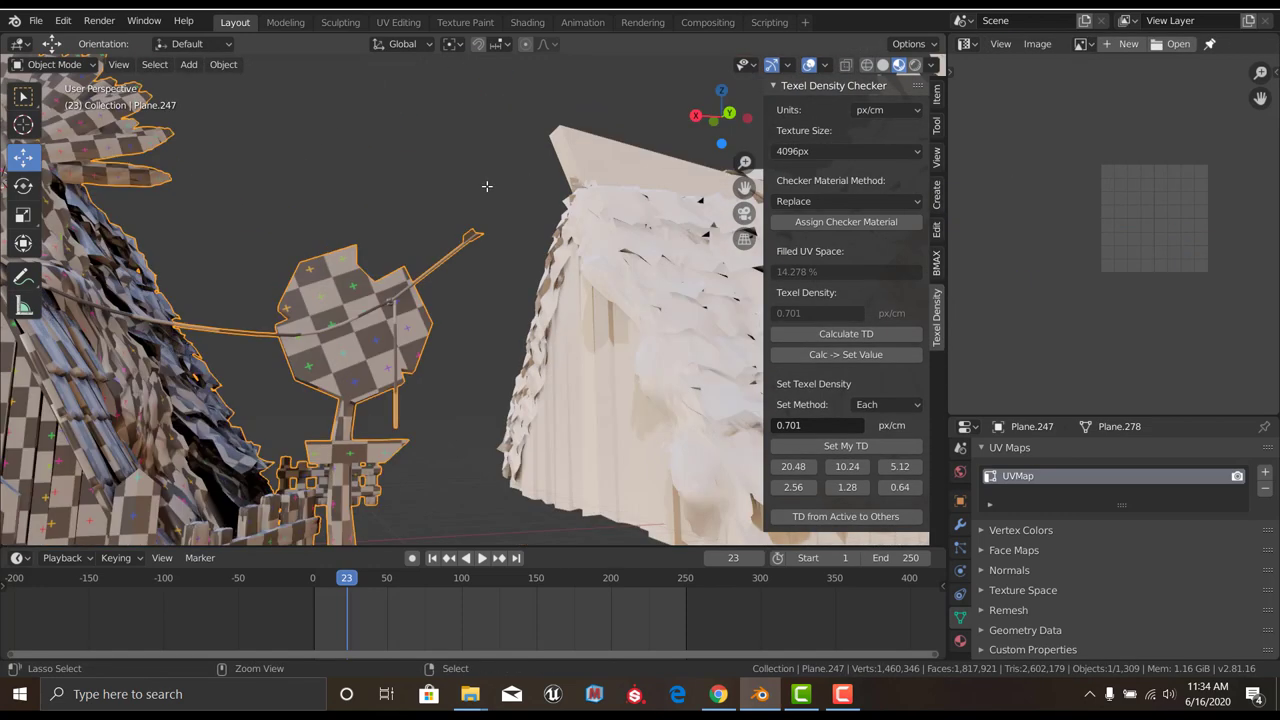
key("ctrl+shift+z")
scroll(486, 186, "up", 3)
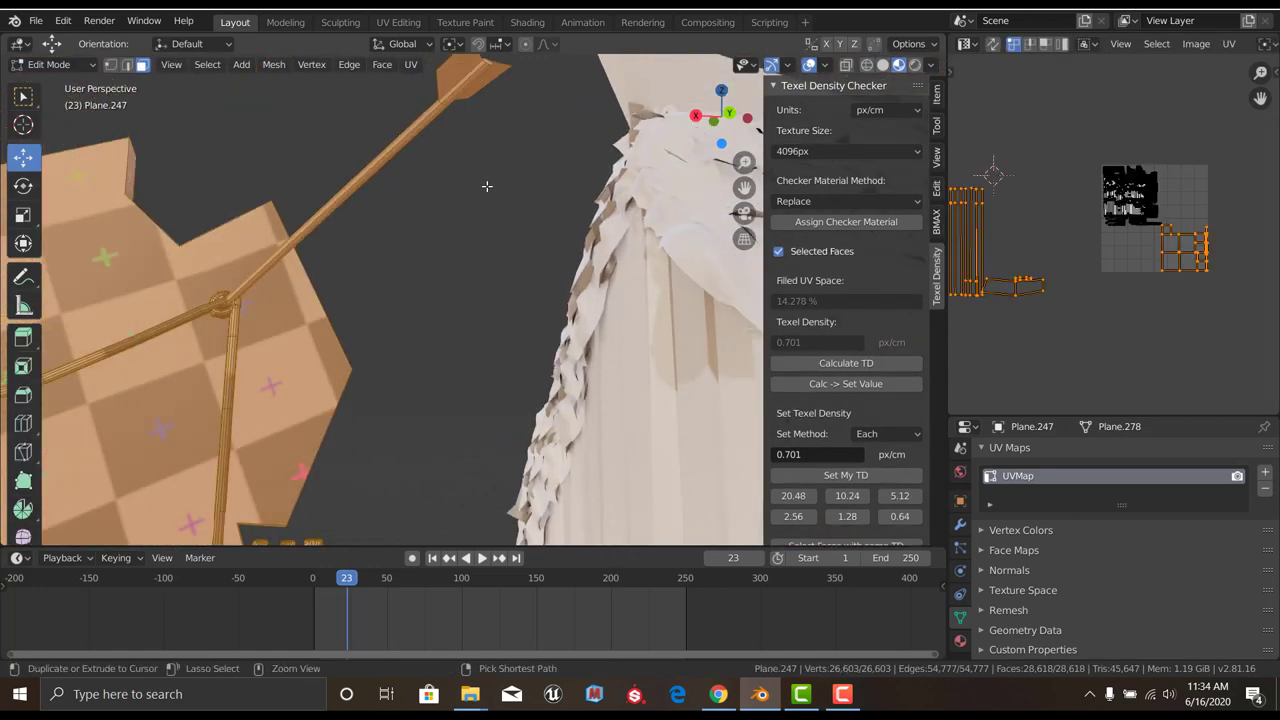
Step through undo and redo to compare the rod's UVs
key("ctrl+z")
scroll(486, 186, "down", 3)
scroll(471, 216, "up", 3)
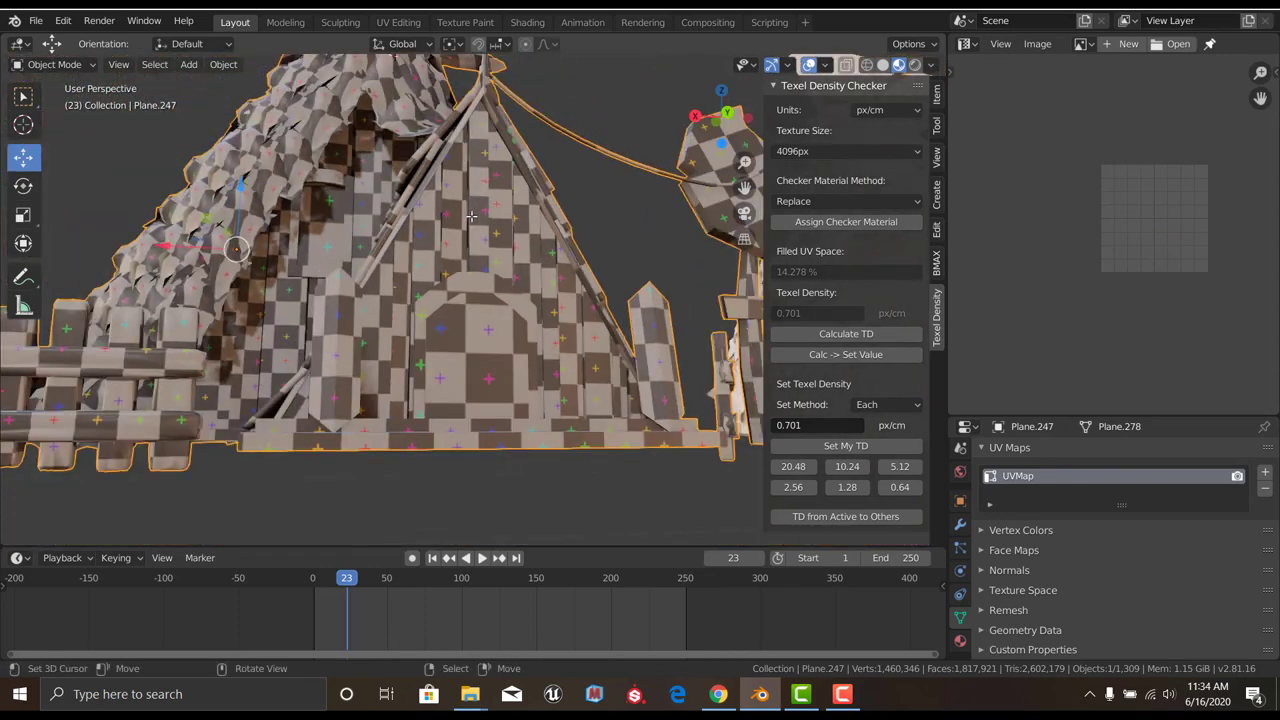
scroll(460, 240, "down", 3)
scroll(629, 215, "up", 3)
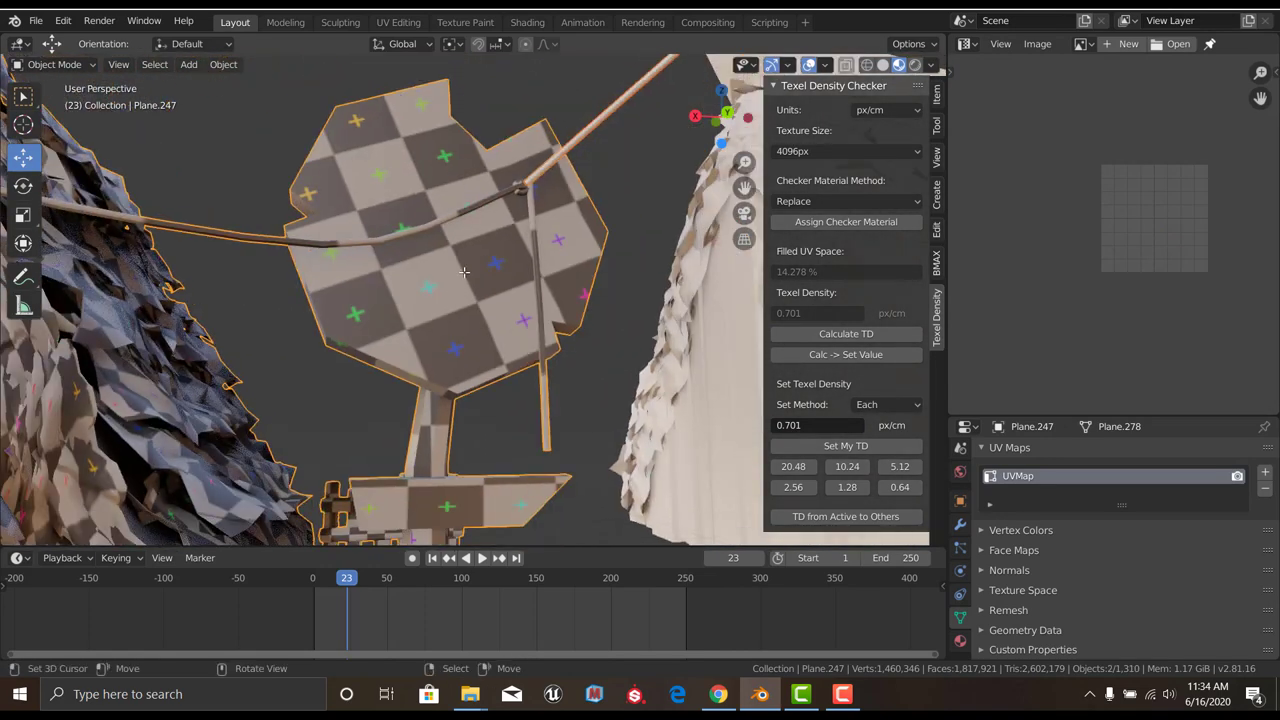
key("ctrl+shift+z")
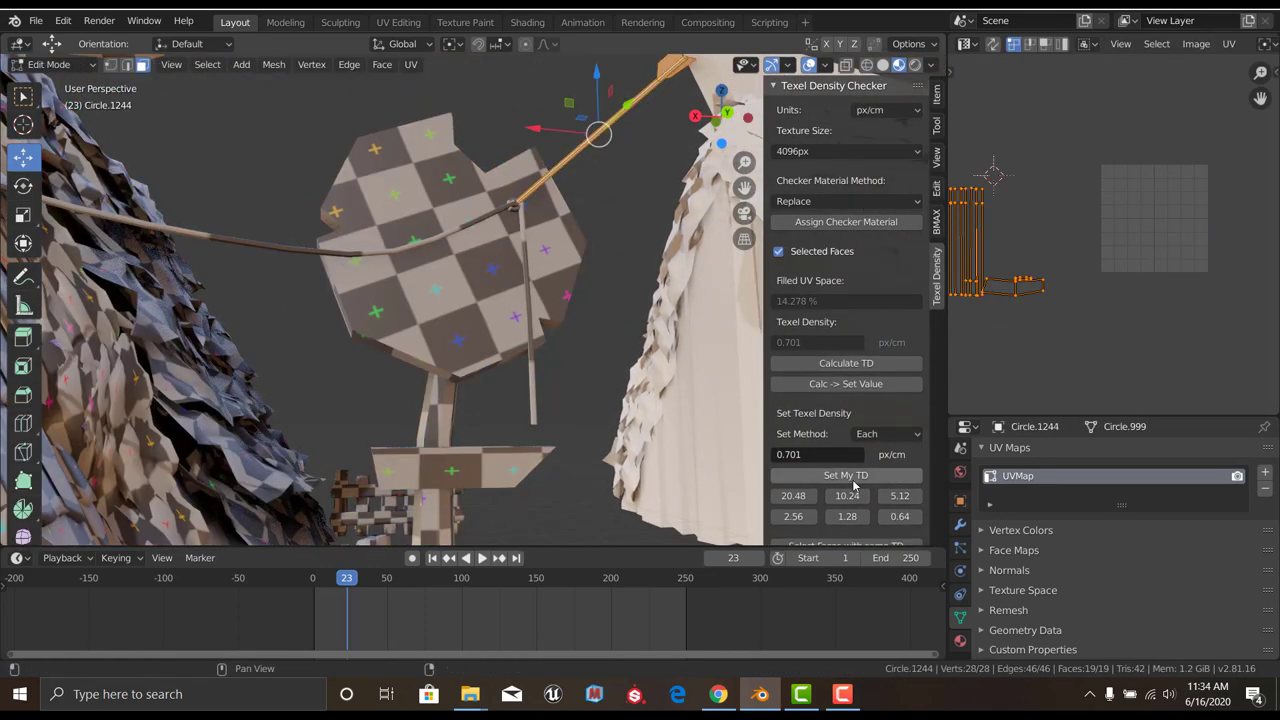
key("Tab")
Move the sign's UV islands into an empty spot of the shared atlas
left_click(471, 192)
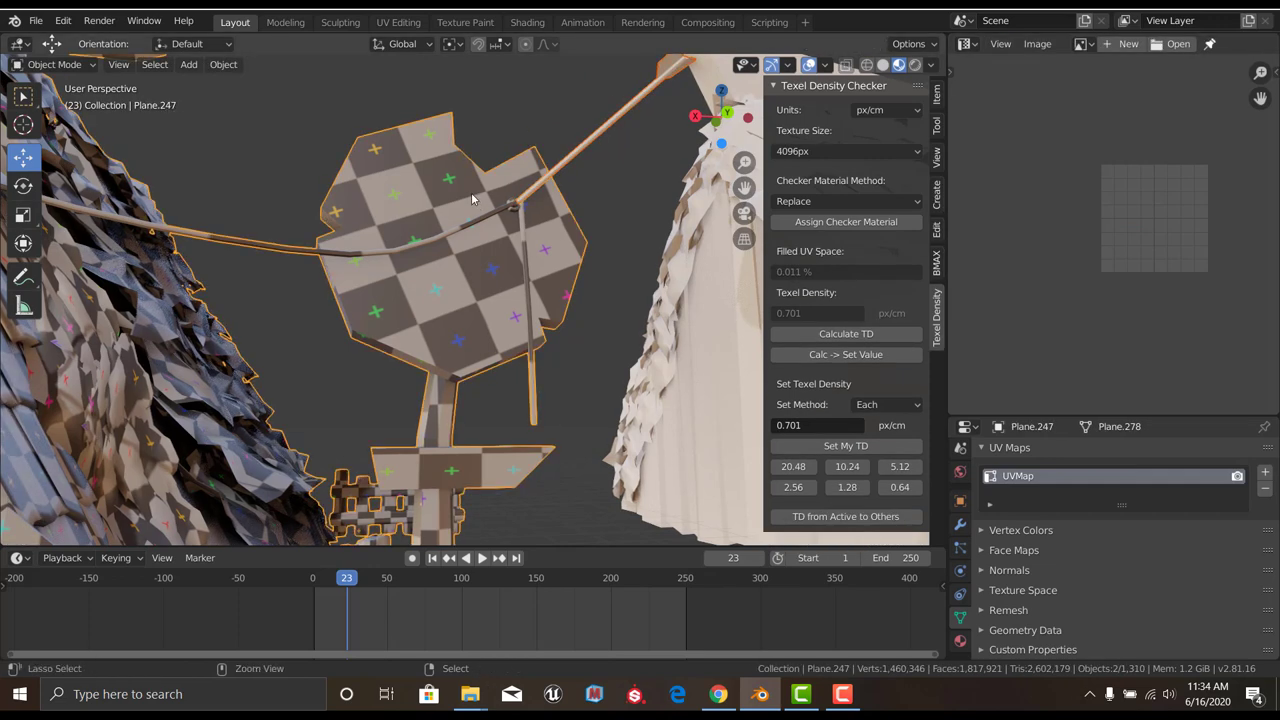
scroll(490, 260, "up", 2)
key("Tab")
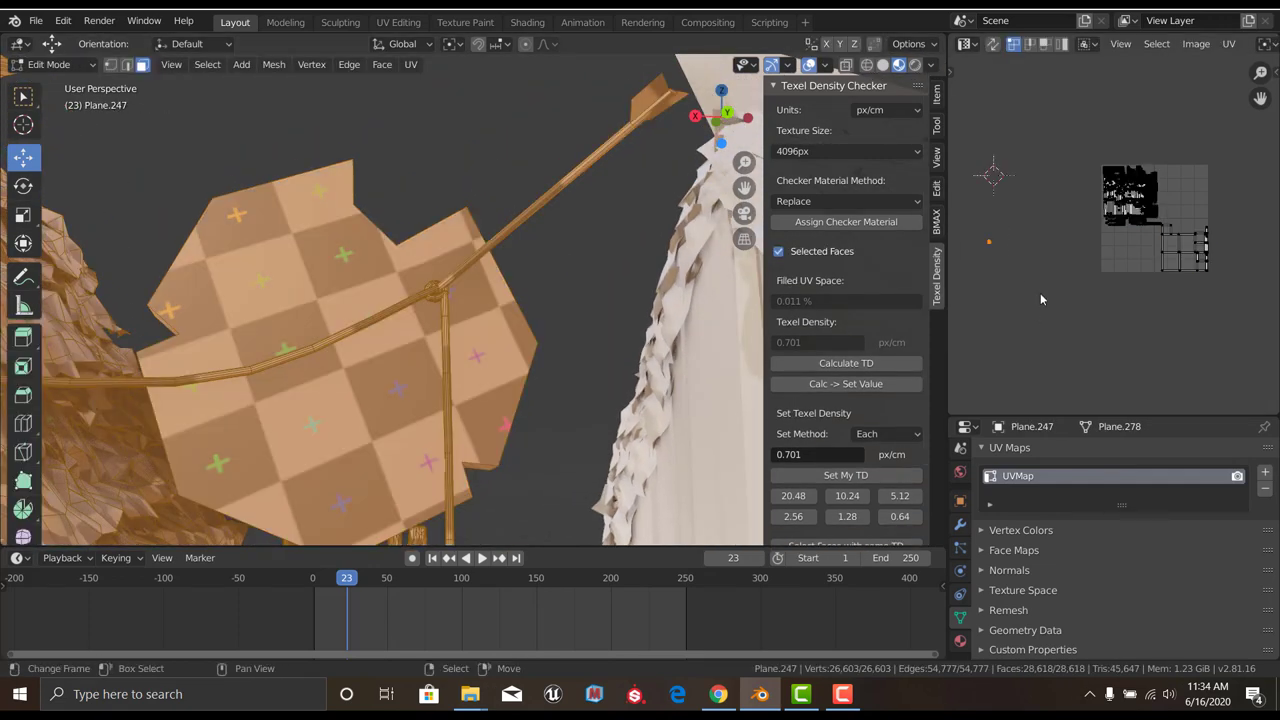
left_click(1167, 265)
scroll(1140, 267, "up", 4)
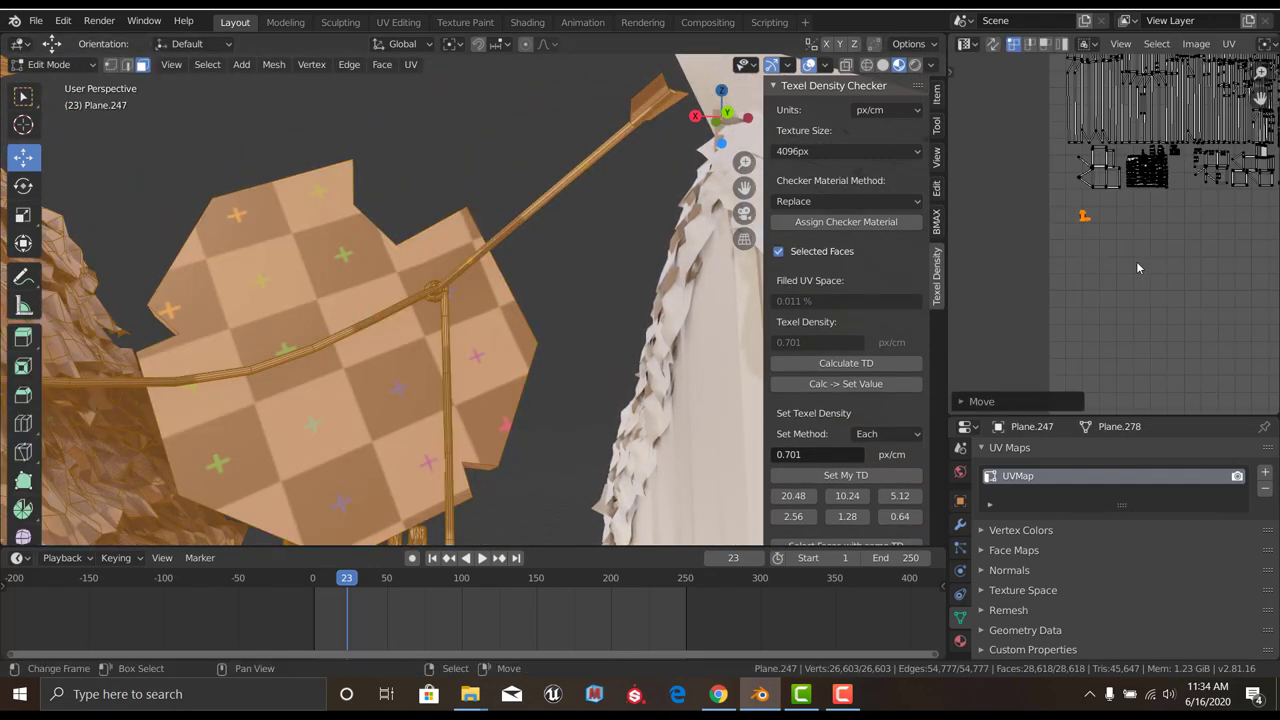
left_click(1146, 243)
Return to Object Mode and save new_house_asset.blend
key("Tab")
key("ctrl+s")
scroll(598, 284, "down", 5)
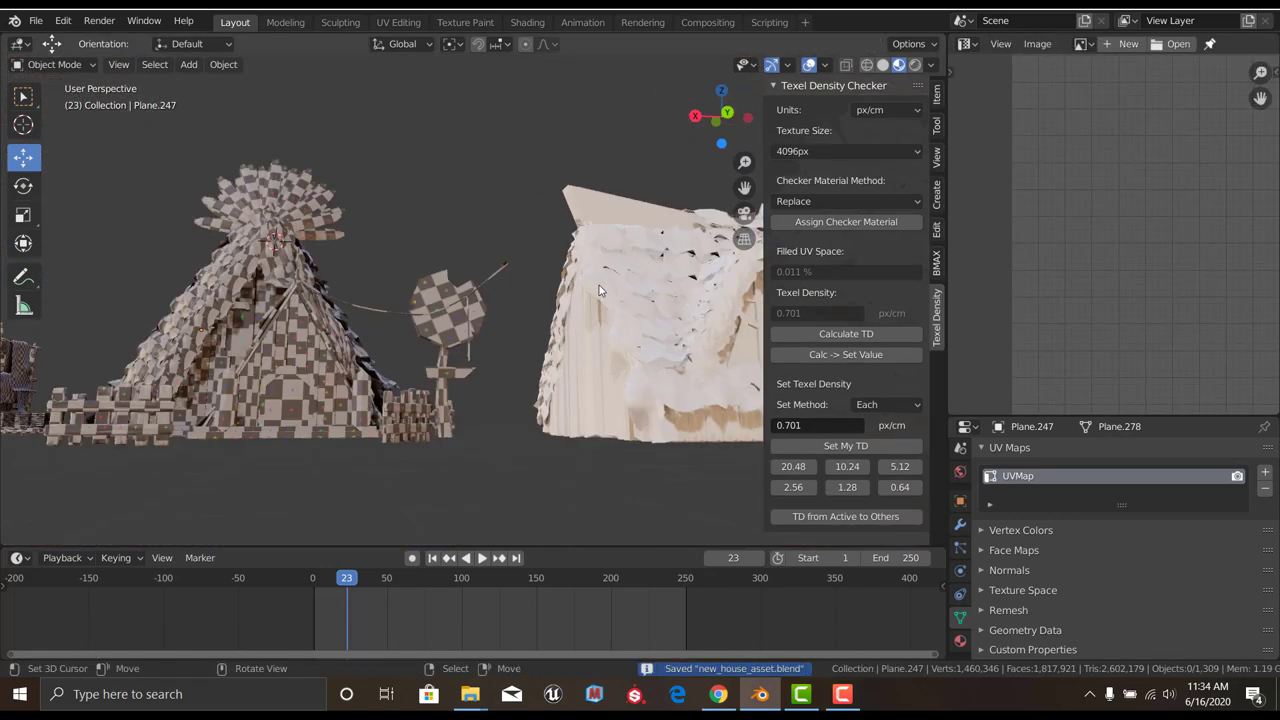
scroll(573, 297, "up", 4)
Finish placing the house's UV islands and save new_house_asset.blend
key("Tab")
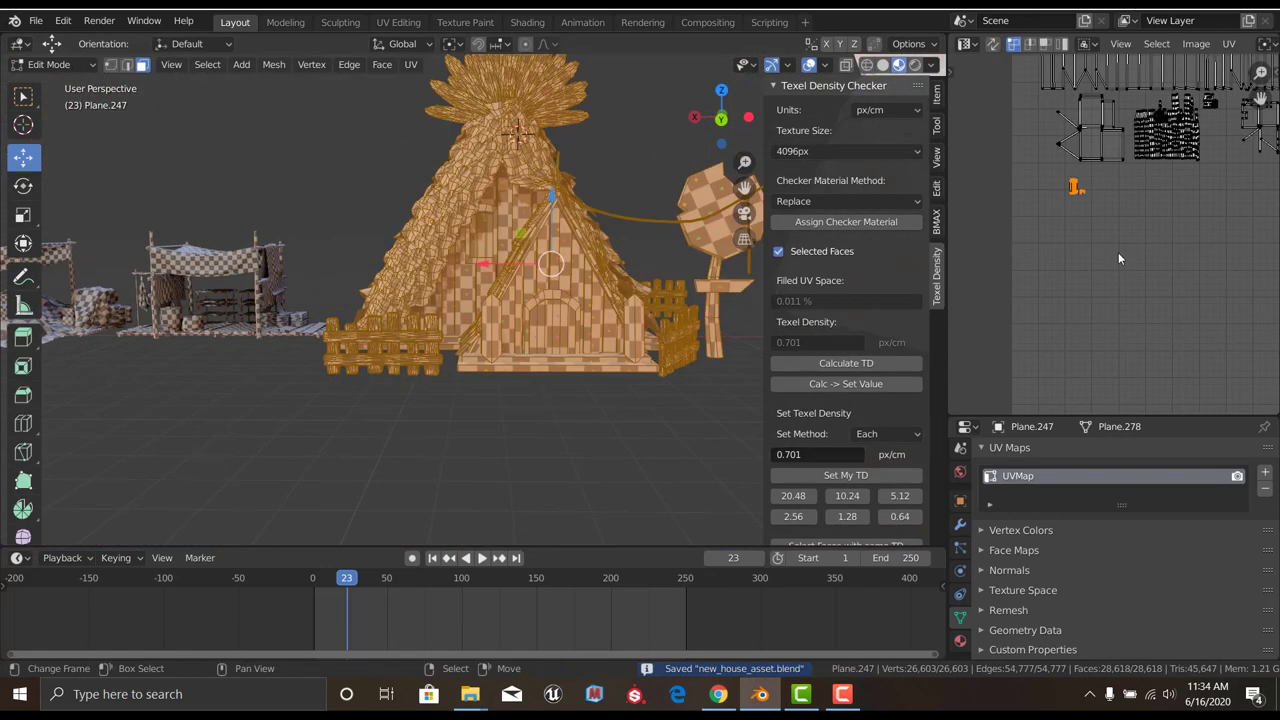
left_click(1079, 174)
key("Tab")
key("ctrl+s")
scroll(400, 300, "down", 4)
Separate the left pillar from the house mesh into its own object
middle_click_drag(400, 300, 381, 320)
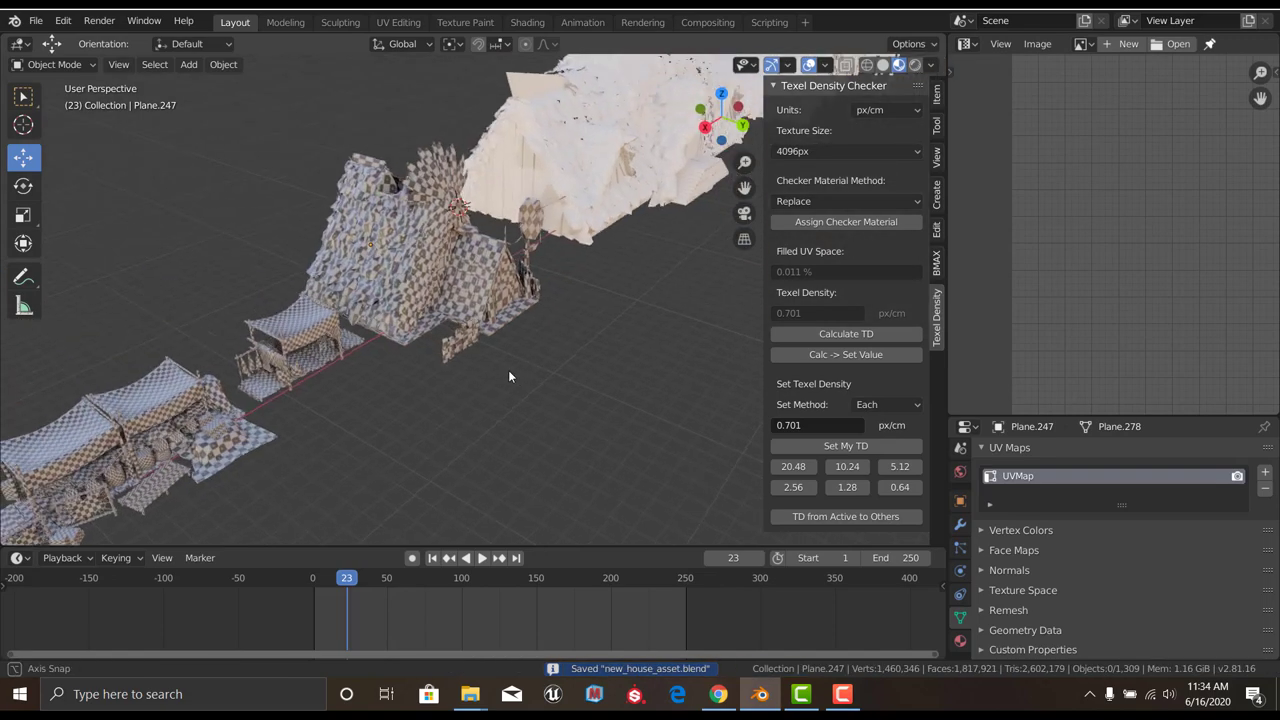
scroll(381, 320, "up", 3)
scroll(420, 330, "up", 3)
key("Tab")
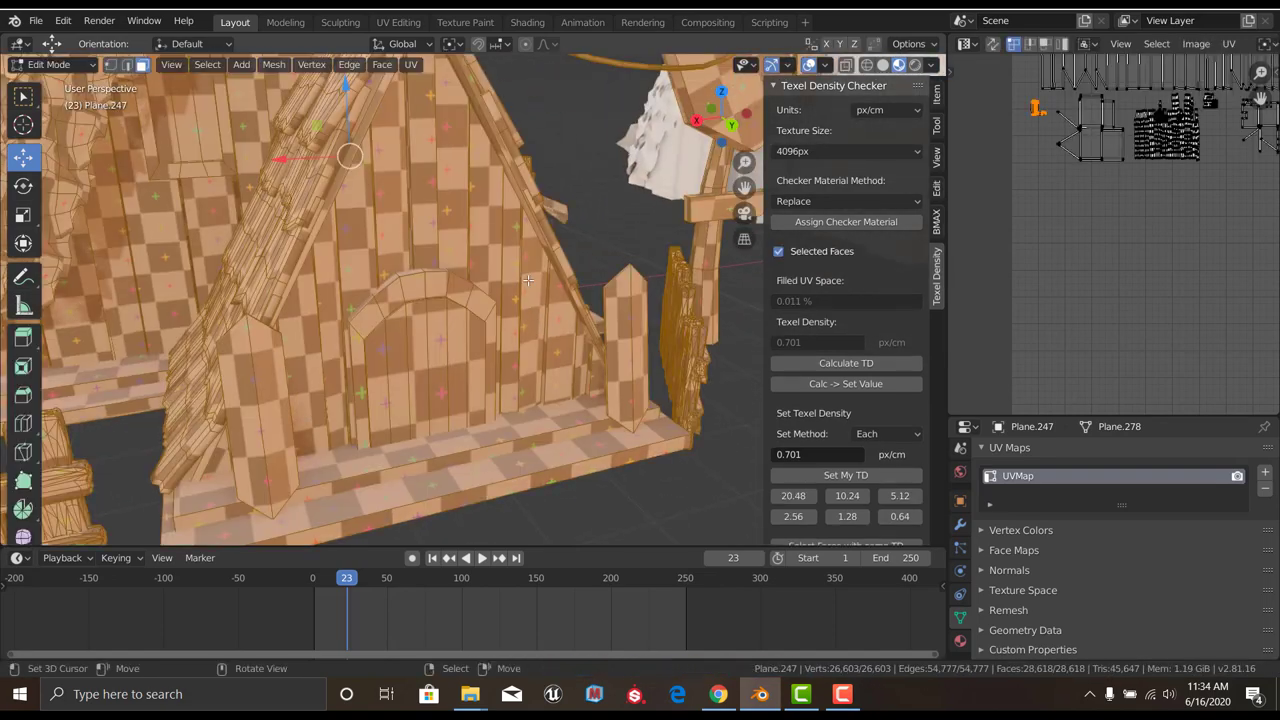
middle_click_drag(438, 341, 400, 320)
left_click(170, 200)
key("ctrl+l")
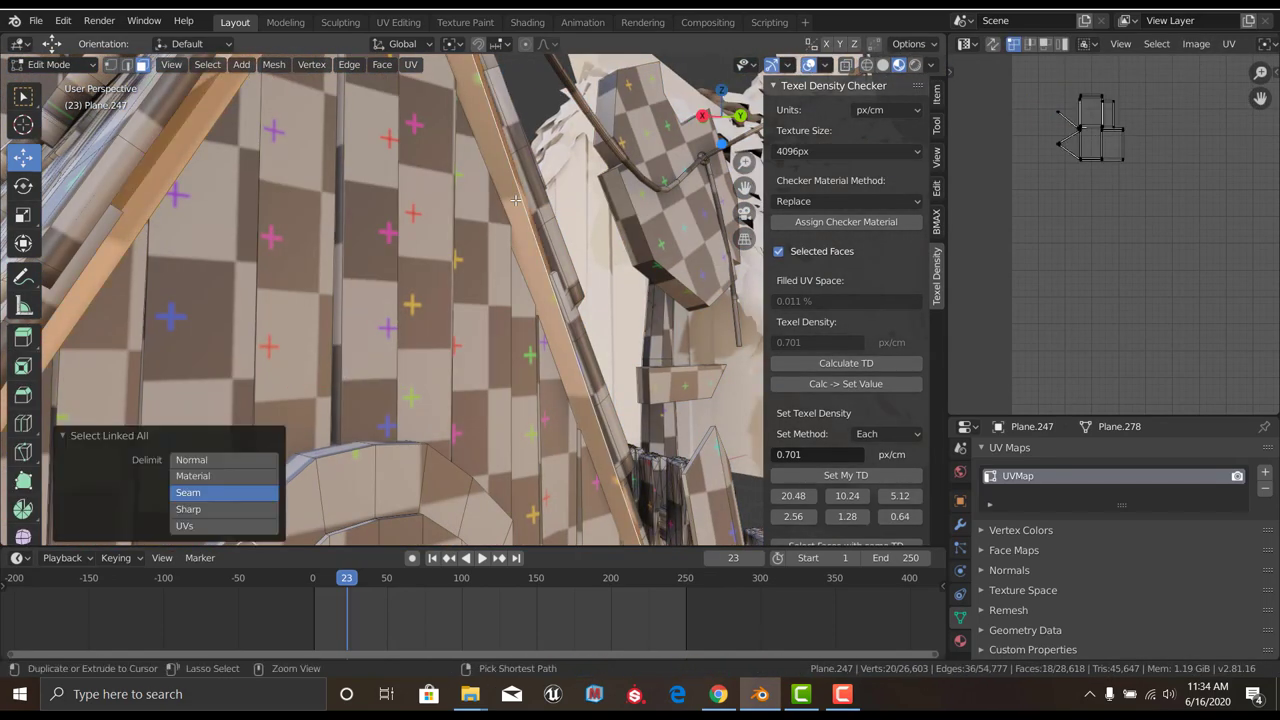
key("p")
left_click(515, 200)
key("Tab")
scroll(481, 230, "down", 4)
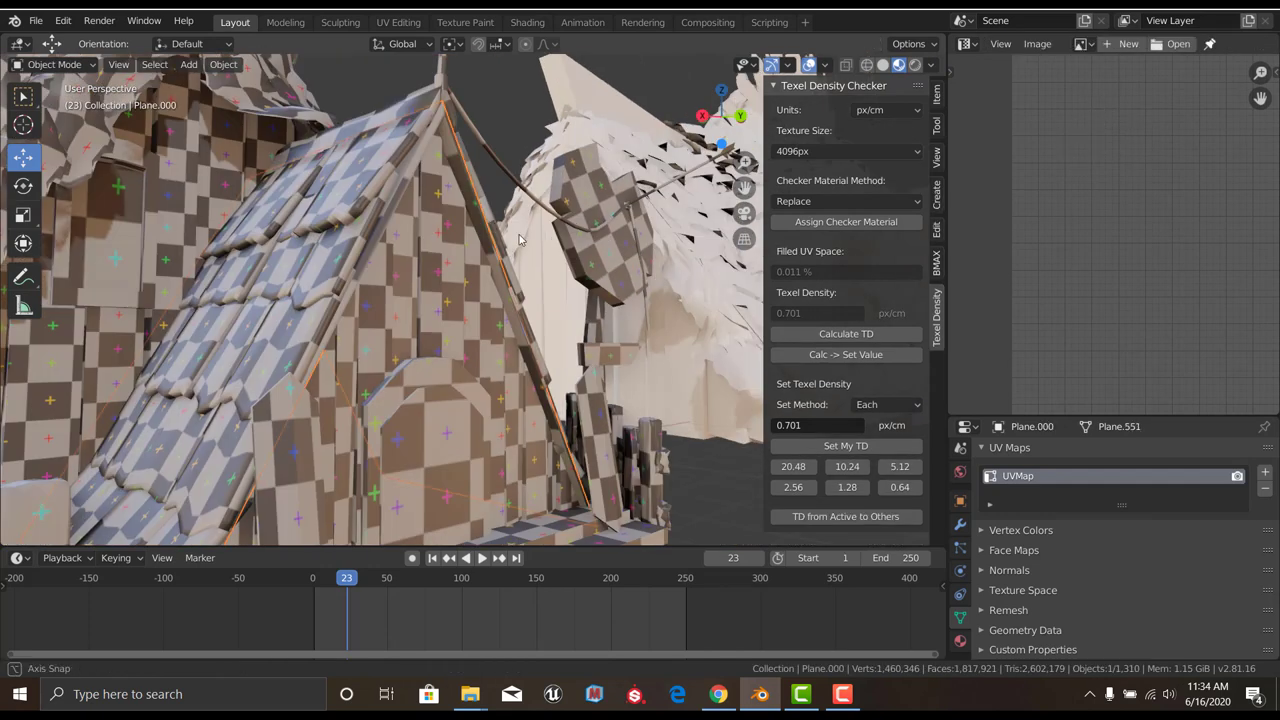
Unwrap the new pillar piece with Smart UV Project
key("Tab")
key("u")
left_click(603, 176)
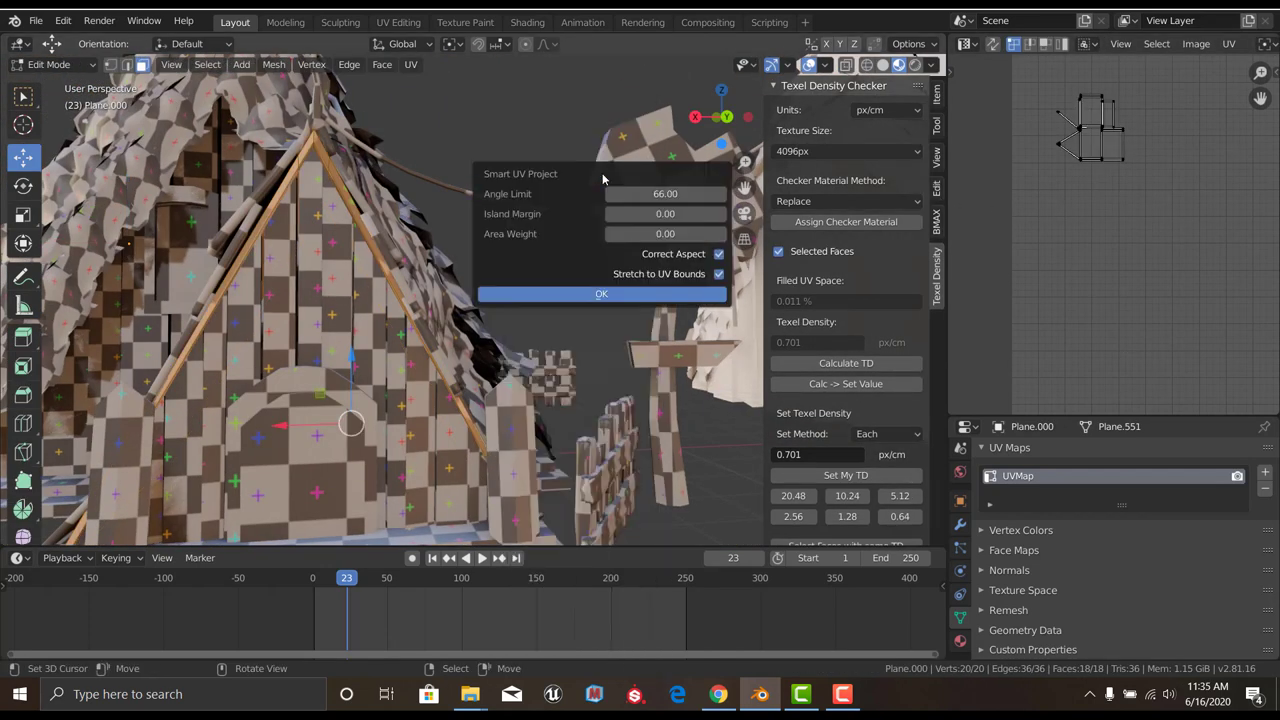
left_click(587, 295)
key("Tab")
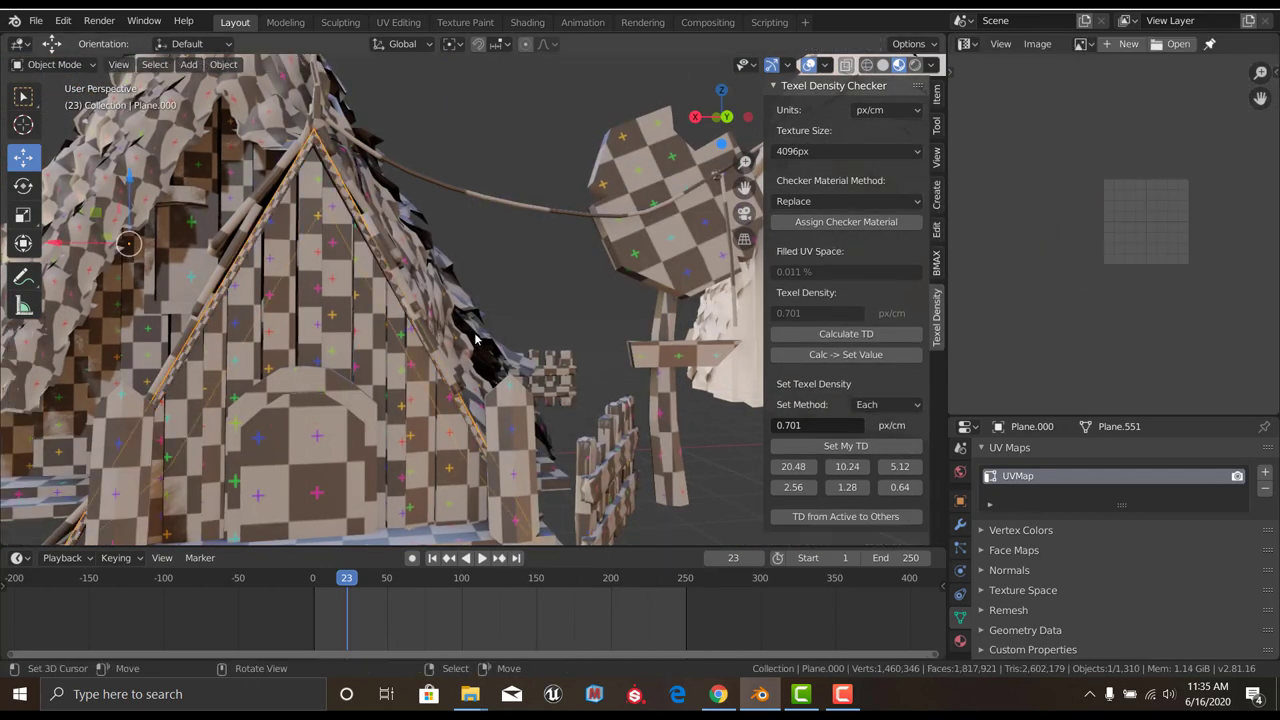
Move the pillar's UV islands into the house atlas and save the file
left_click(415, 258, "shift")
key("Tab")
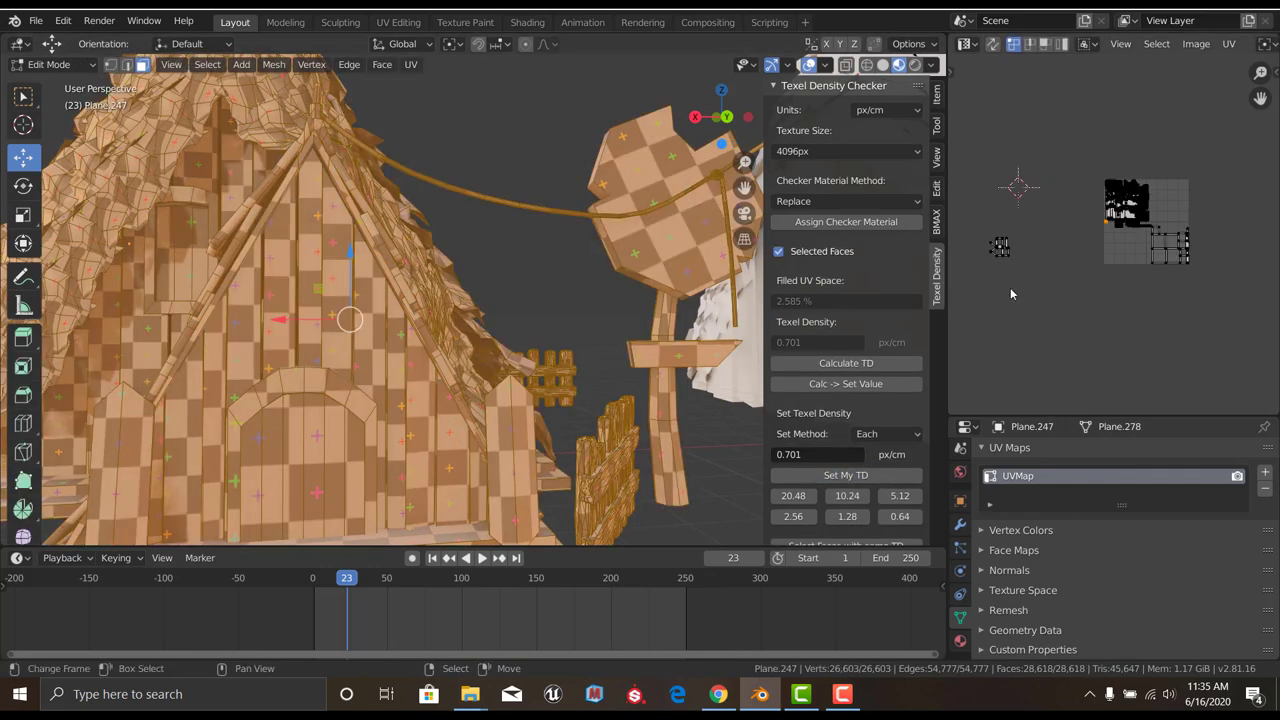
key("g")
scroll(1182, 266, "up", 4)
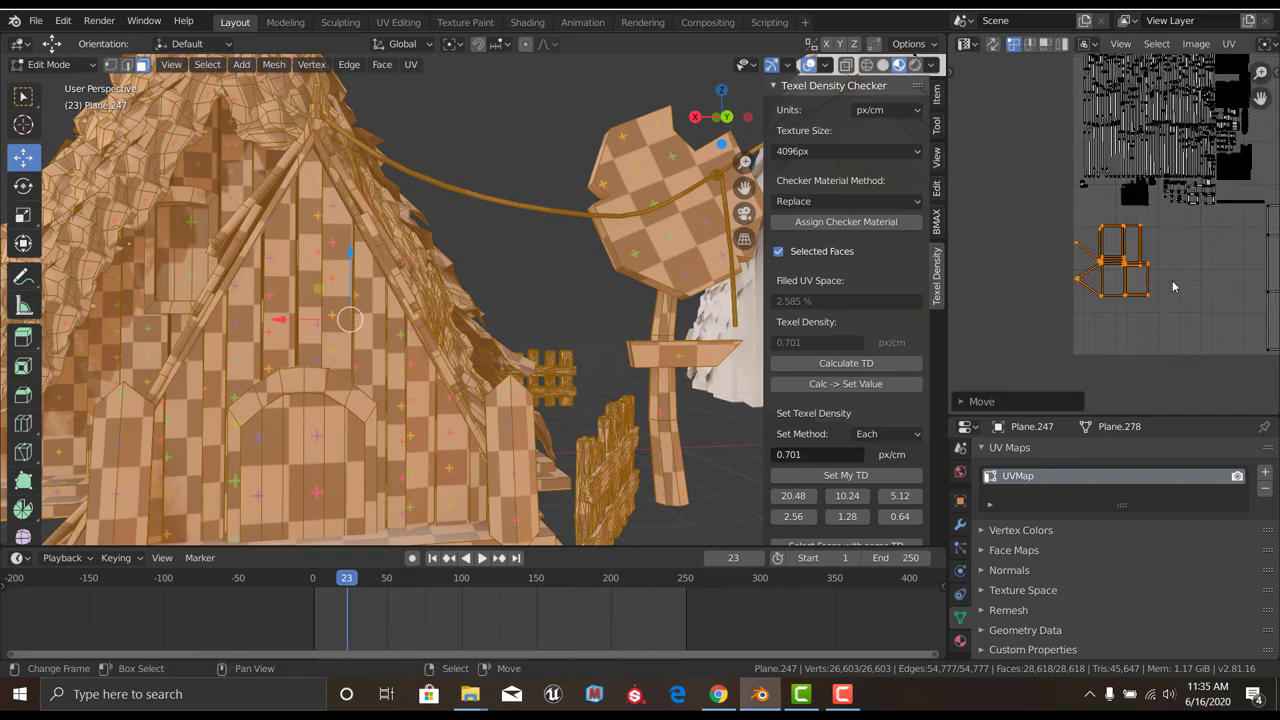
left_click(1182, 266)
key("Tab")
scroll(575, 252, "down", 3)
key("ctrl+s")
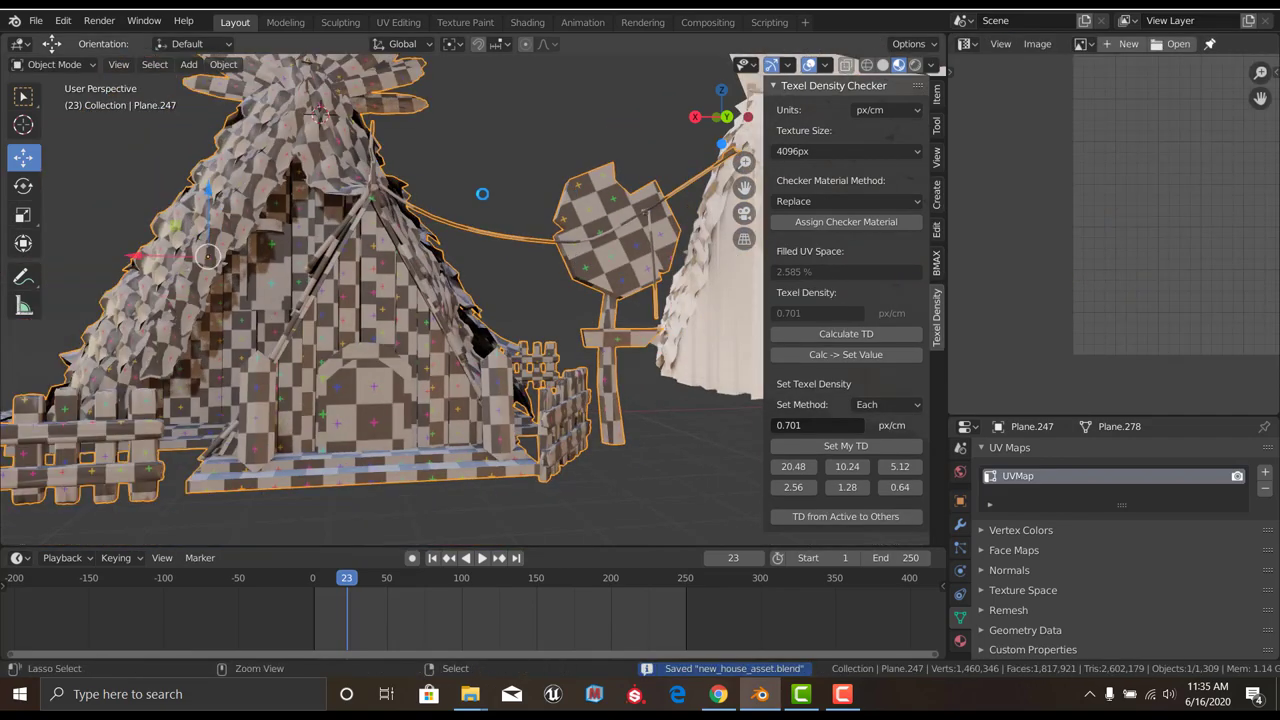
Select another connected part of the house mesh in Edit Mode
middle_click_drag(574, 252, 432, 290)
key("Tab")
scroll(440, 292, "up", 3)
scroll(480, 300, "up", 3)
scroll(540, 305, "up", 3)
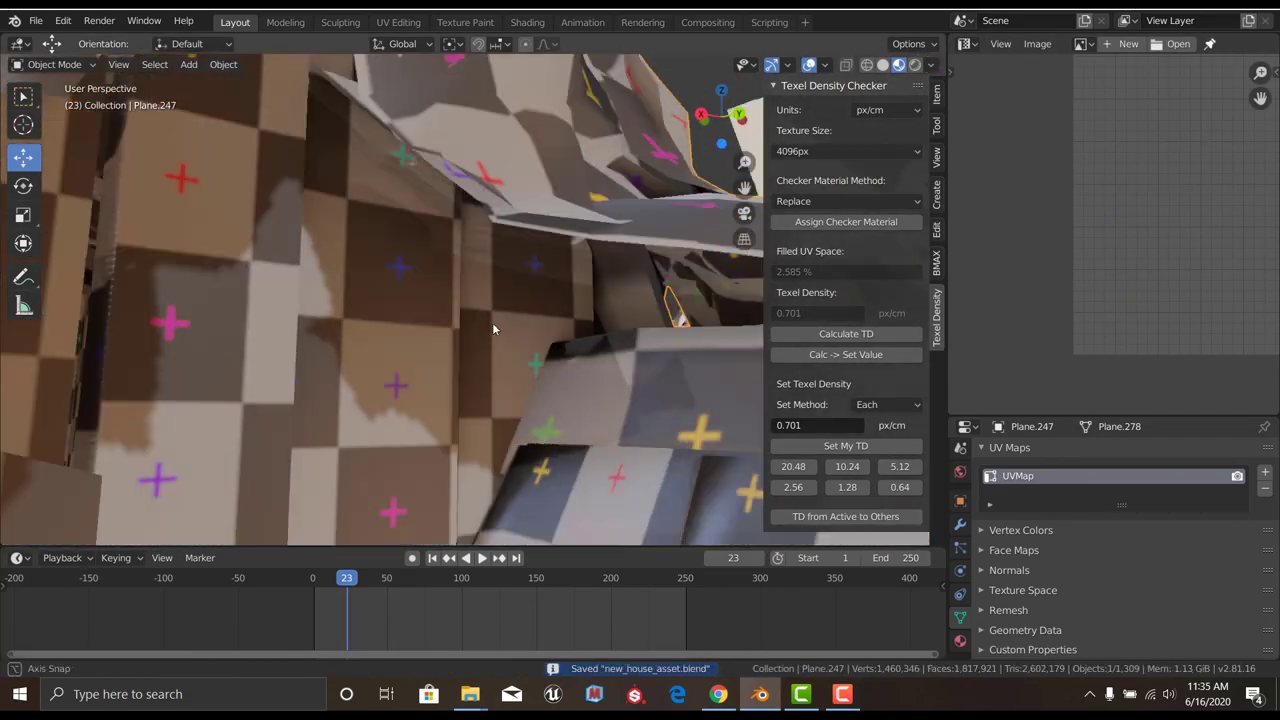
scroll(640, 298, "up", 2)
key("ctrl+l")
Separate the selected part from the house into its own object
key("p")
left_click(654, 296)
key("Tab")
scroll(654, 296, "down", 5)
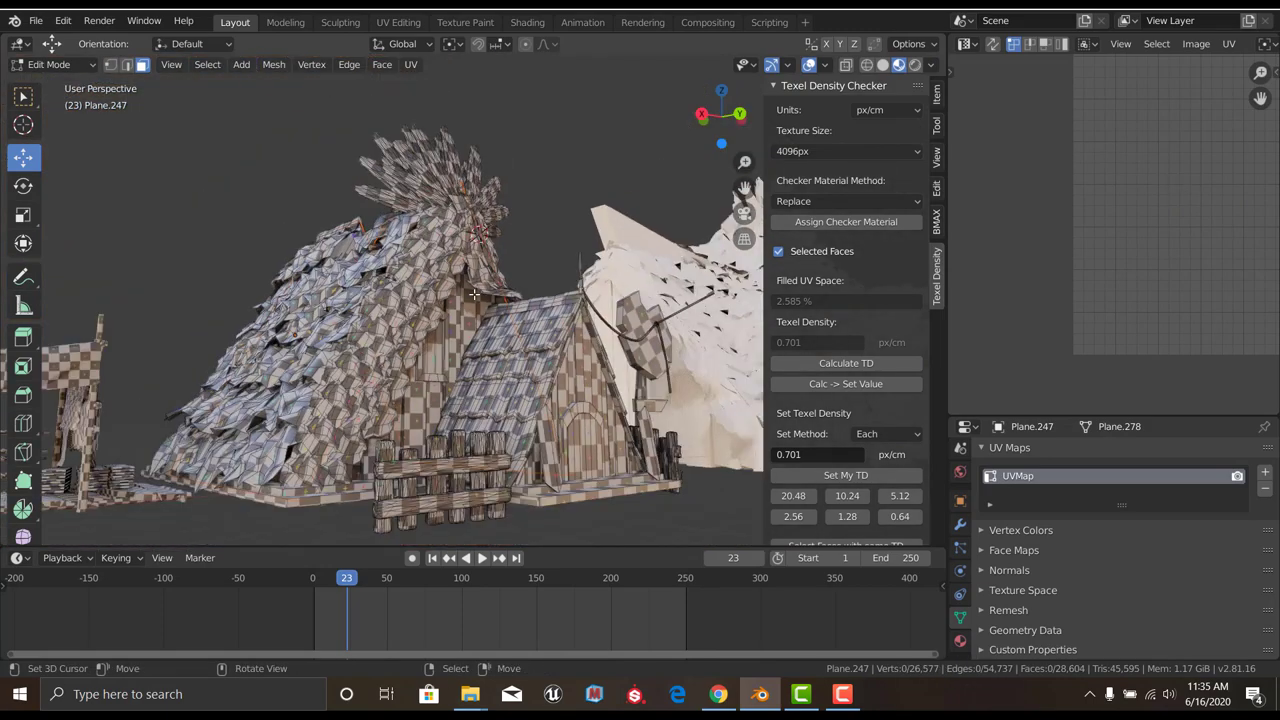
scroll(503, 318, "down", 3)
middle_click_drag(503, 318, 454, 272)
Set the new piece's texel density to 0.701 px/cm
key("Tab")
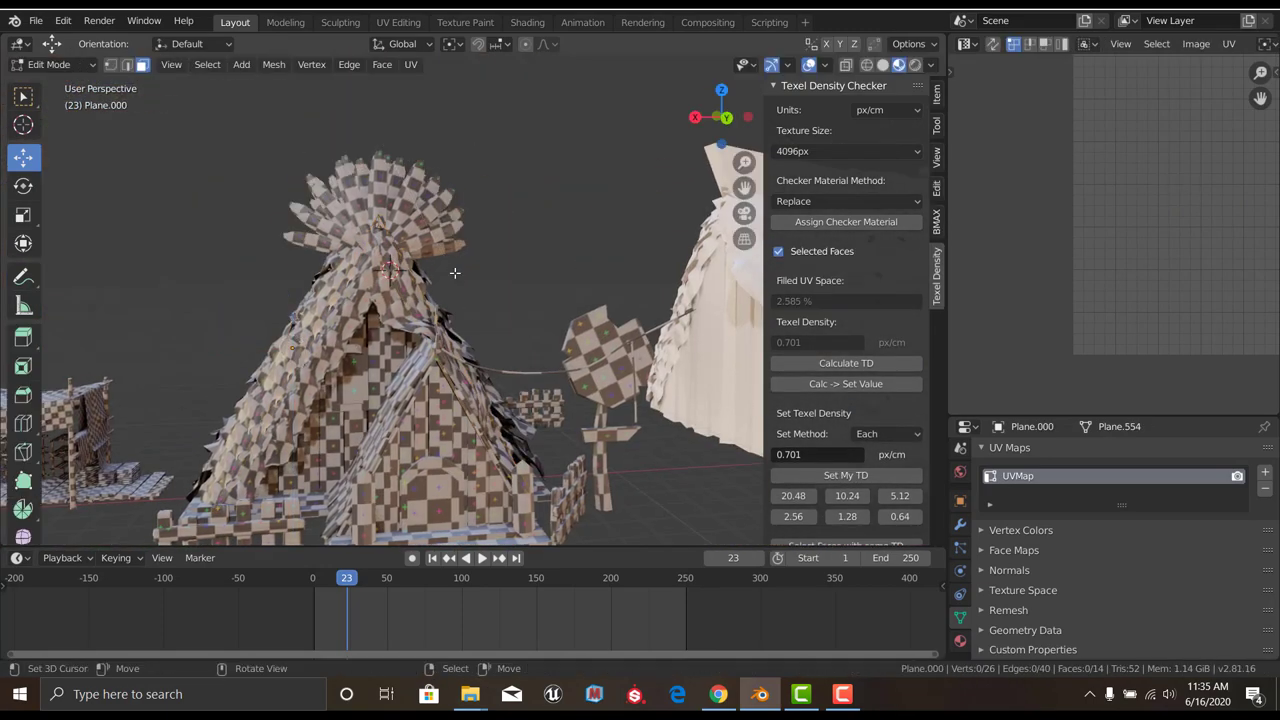
scroll(1200, 278, "up", 2)
left_click(846, 475)
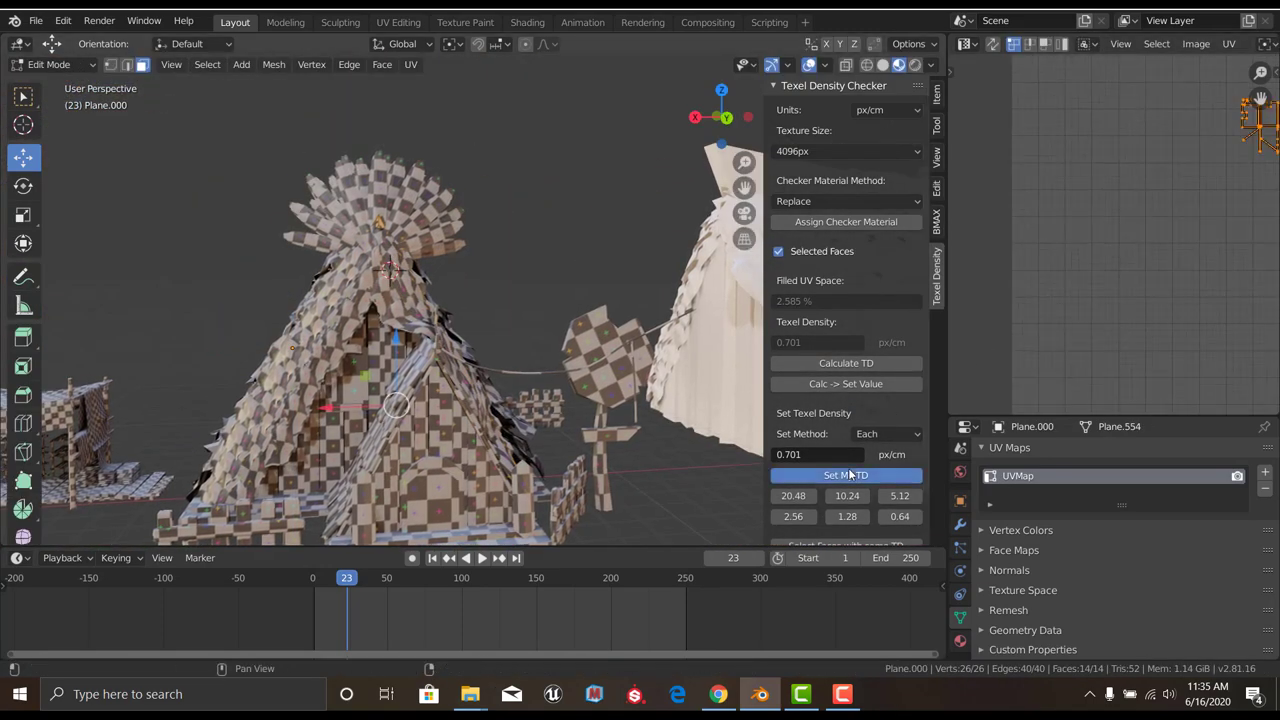
scroll(846, 475, "down", 1)
scroll(1140, 288, "down", 2)
key("Tab")
Move and scale the piece's UV islands to fit the house atlas
left_click(397, 303)
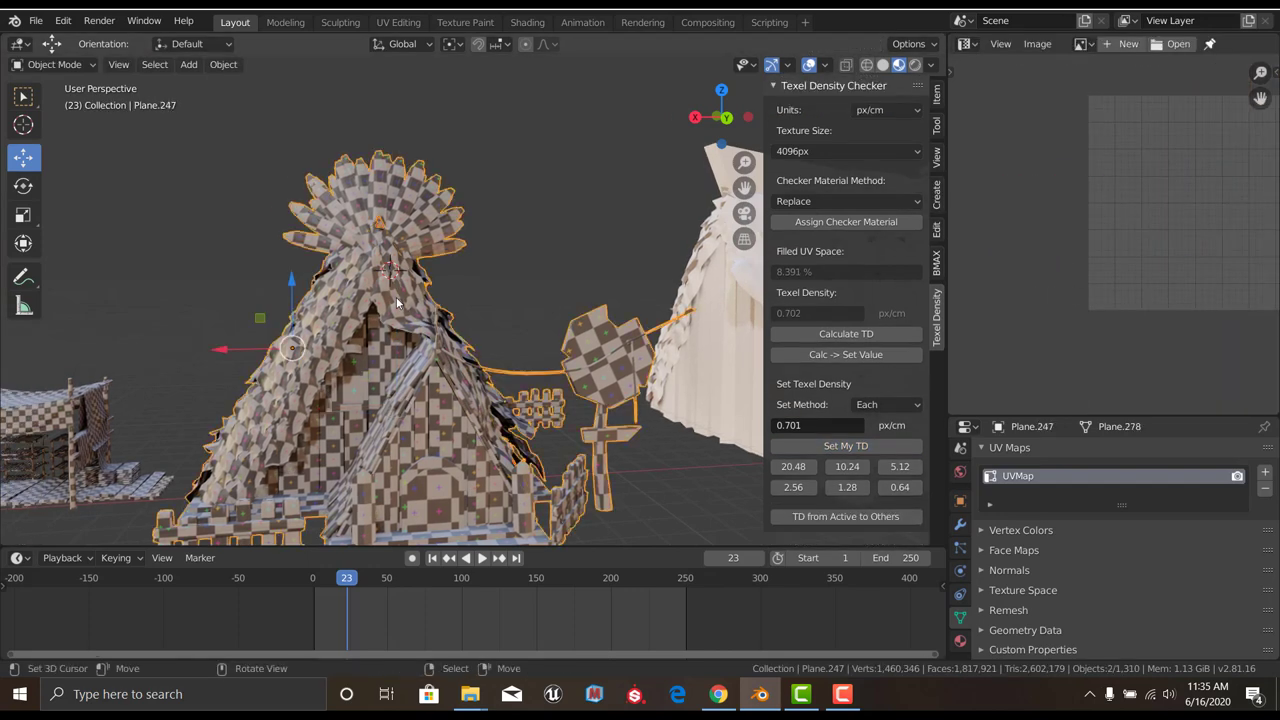
key("Tab")
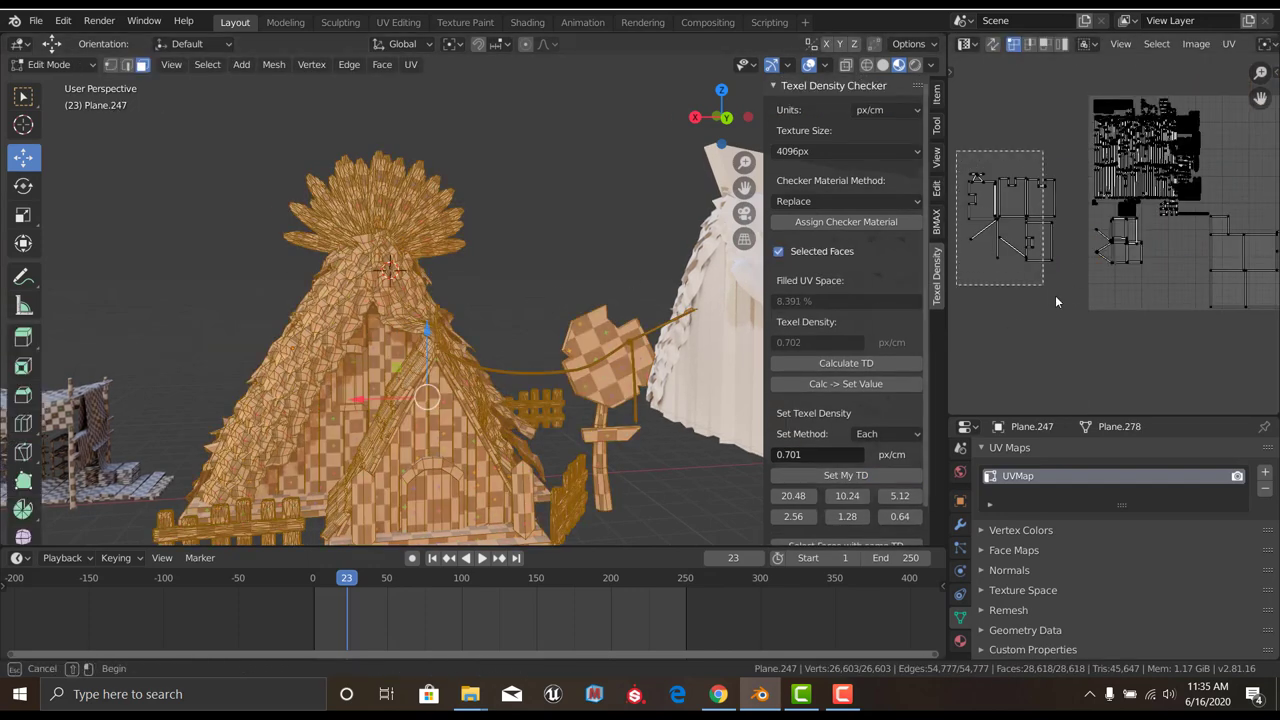
scroll(1048, 304, "down", 1)
left_click(957, 240)
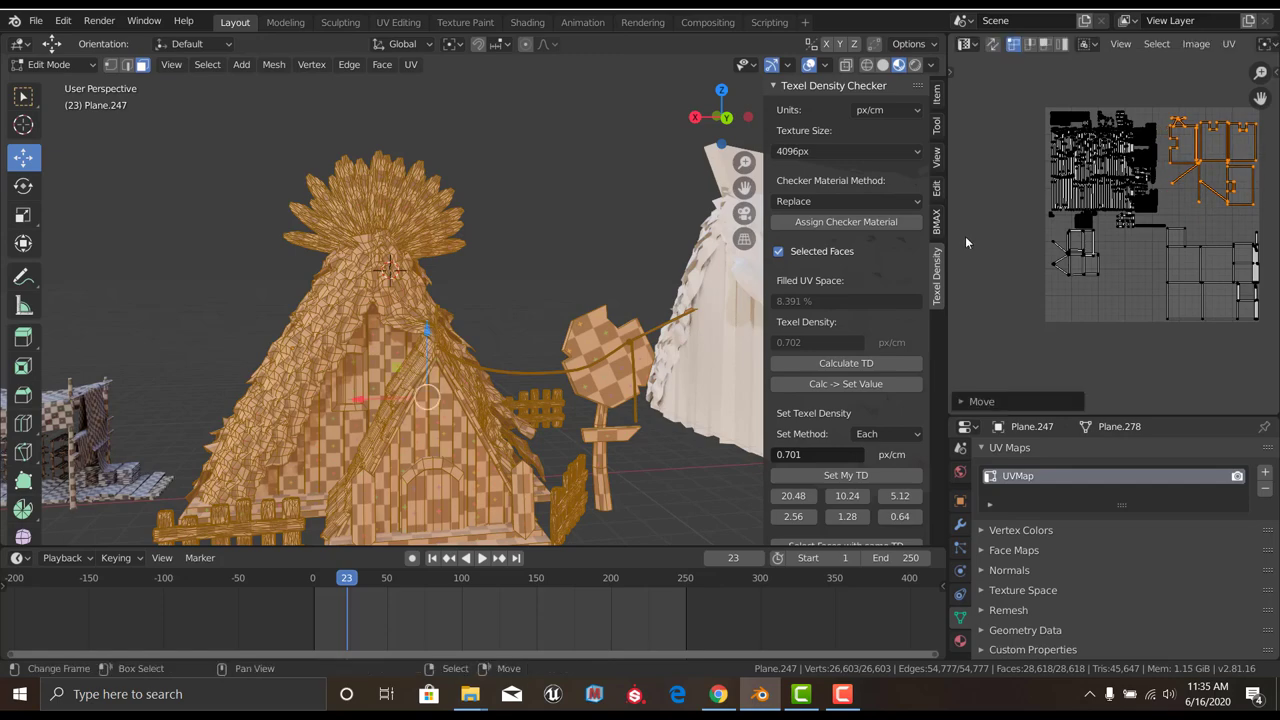
scroll(1150, 200, "up", 2)
key("s")
left_click(1228, 256)
Save new_house_asset.blend and orbit to look over the tent mesh
key("Tab")
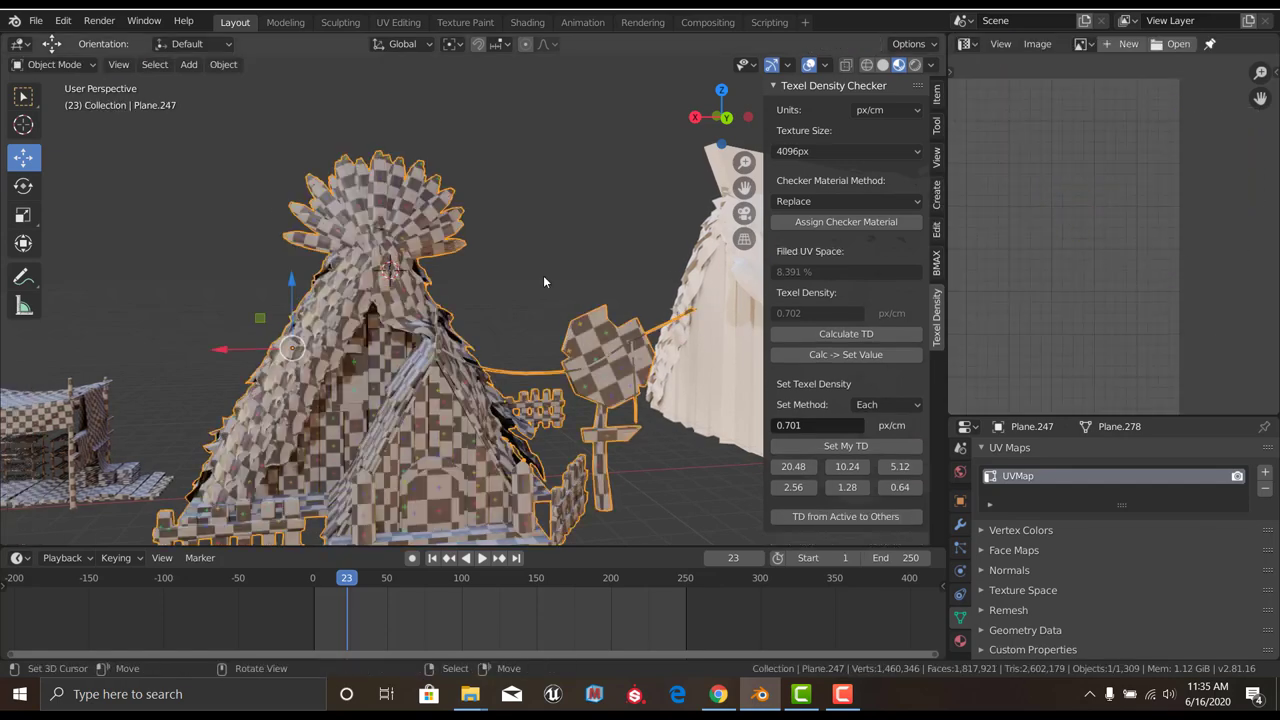
scroll(543, 275, "down", 3)
key("ctrl+s")
scroll(450, 295, "up", 5)
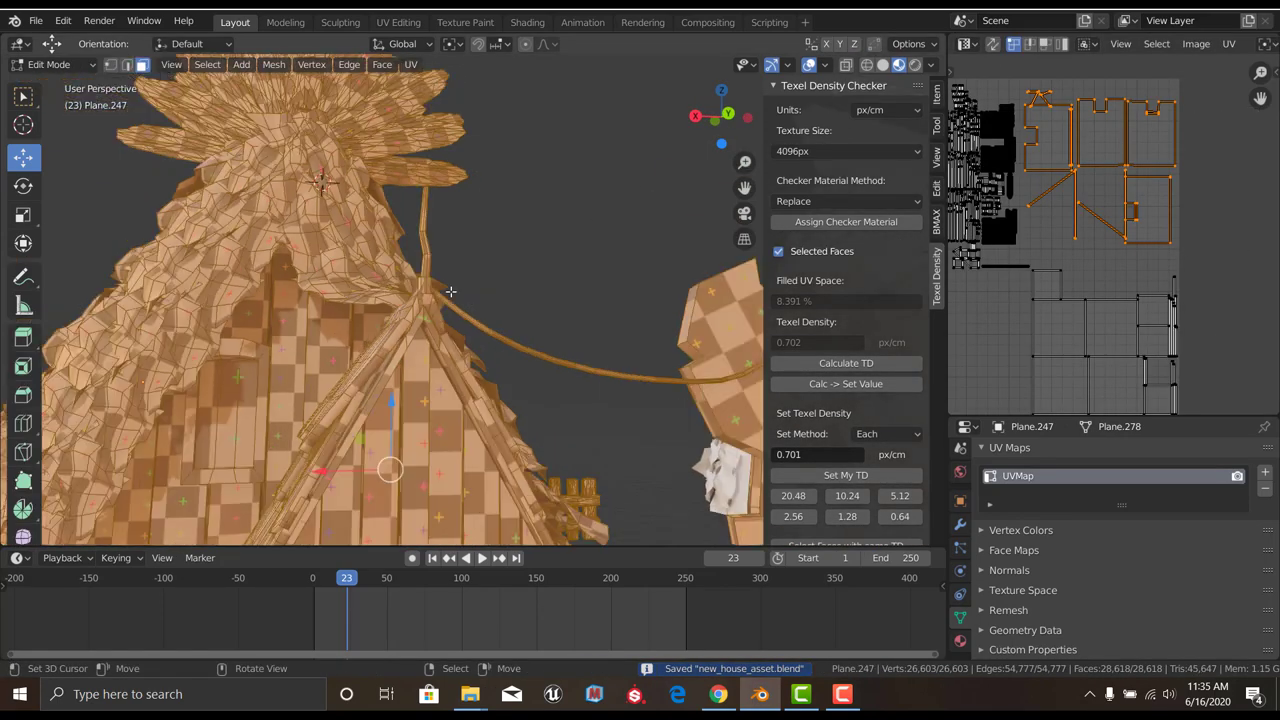
scroll(450, 295, "down", 4)
scroll(450, 295, "up", 4)
mouse_move(450, 295)
middle_mouse_down()
mouse_move(715, 310)
mouse_move(452, 329)
middle_mouse_up()
scroll(715, 310, "down", 5)
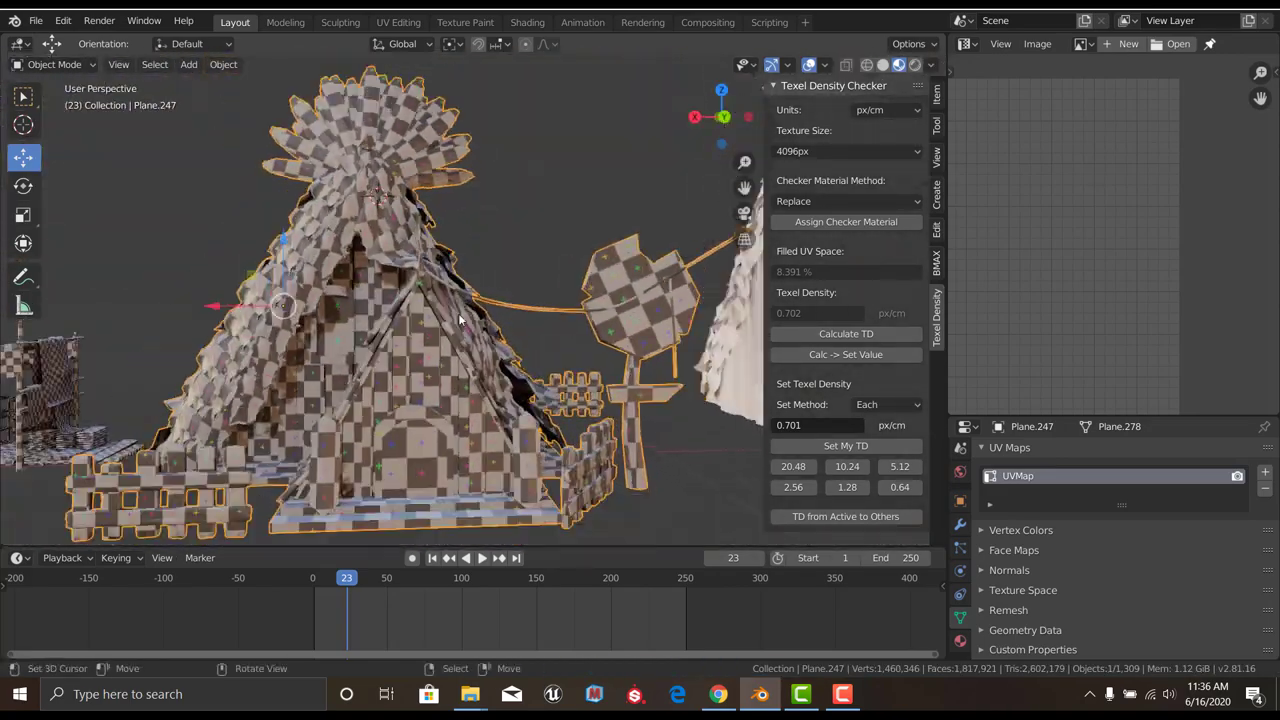
left_click(1245, 630)
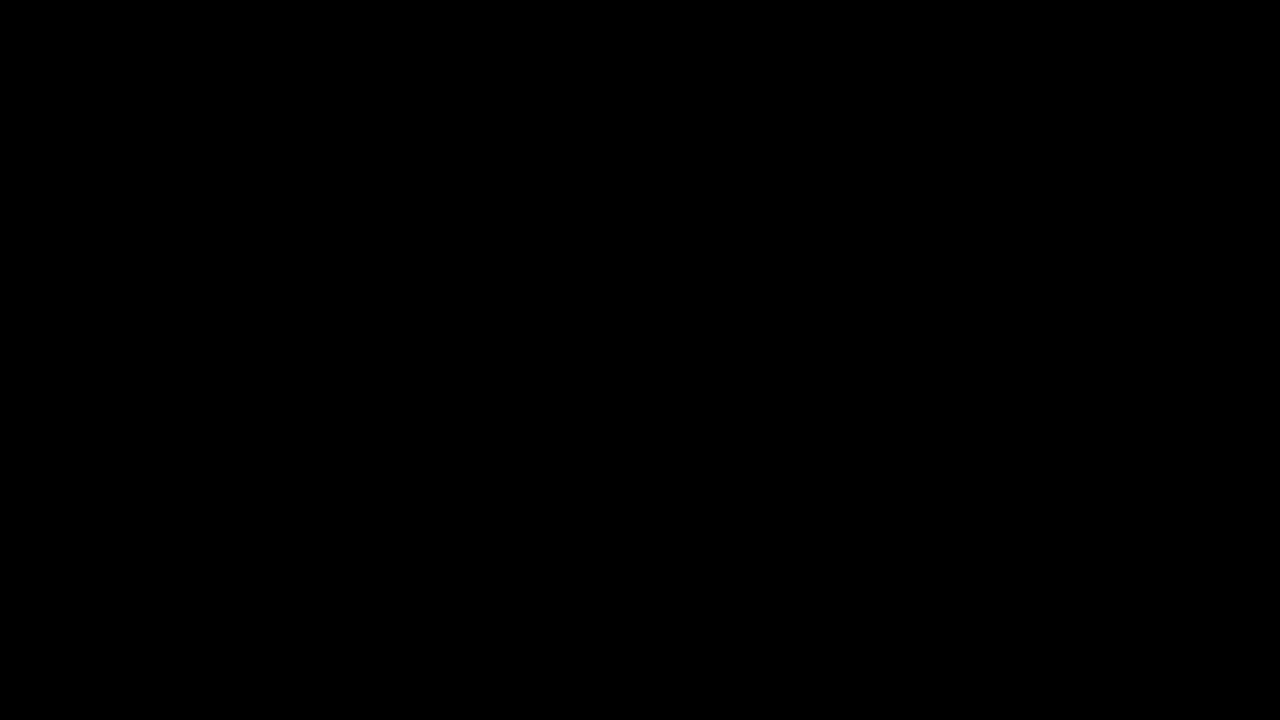